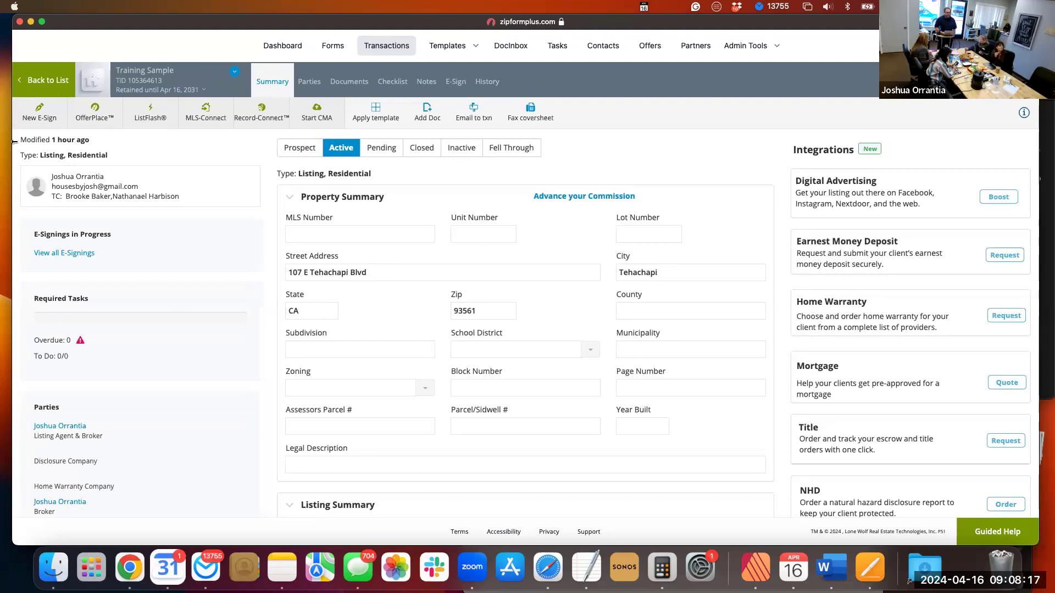
{"action": "left_click_drag", "start_coordinate": [13, 141], "coordinate": [23, 143]}
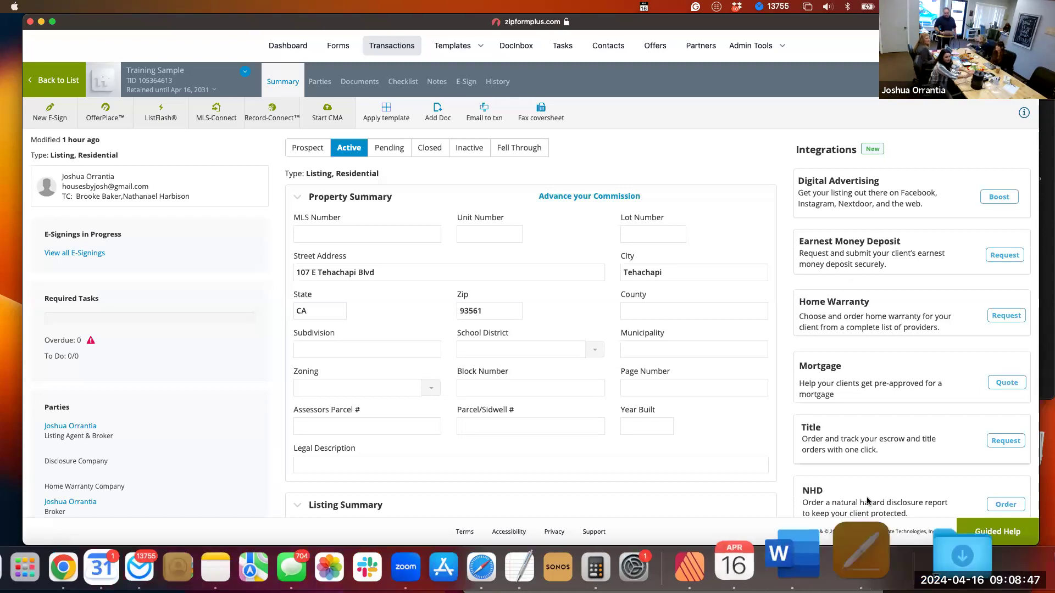
{"action": "right_click", "coordinate": [861, 549]}
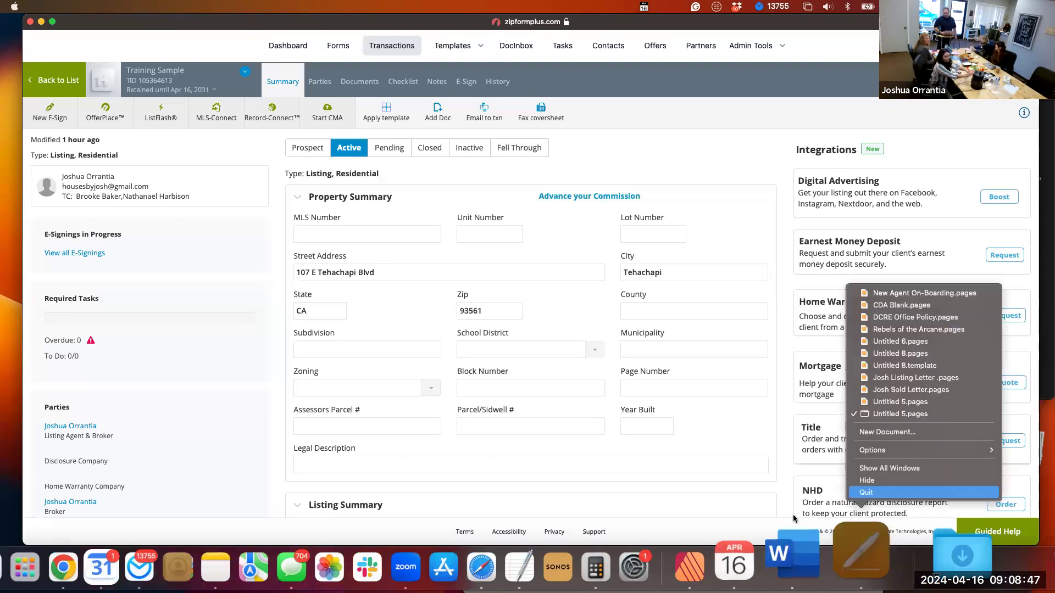
{"action": "left_click", "coordinate": [756, 480]}
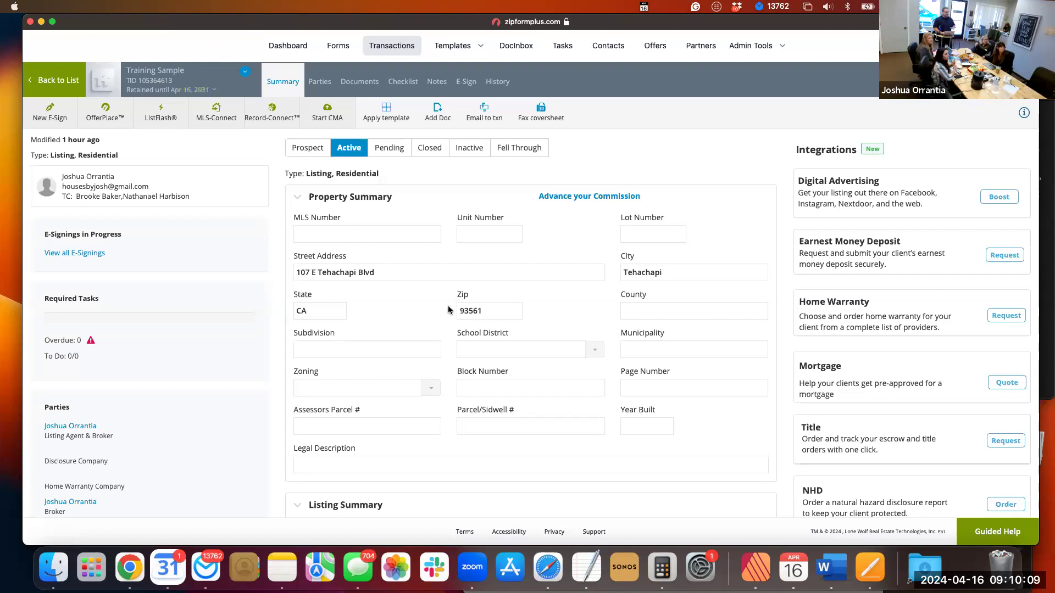
Look over the transaction's property summary, and open the Listing Documents folder among its documents.
{"action": "scroll", "coordinate": [398, 270], "scroll_direction": "down", "scroll_amount": 1}
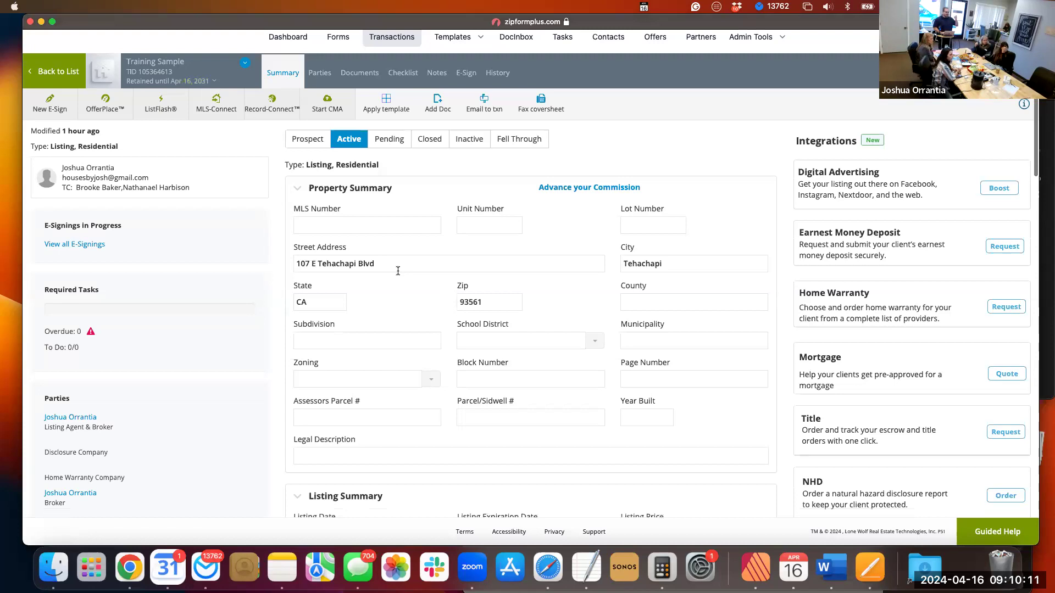
{"action": "scroll", "coordinate": [398, 270], "scroll_direction": "down", "scroll_amount": 3}
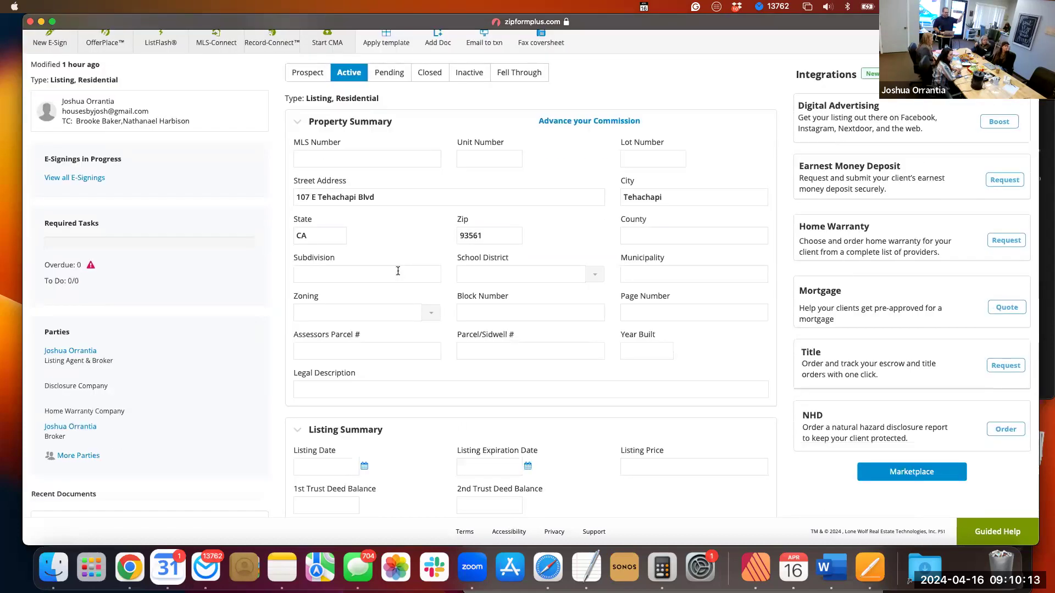
{"action": "scroll", "coordinate": [398, 269], "scroll_direction": "up", "scroll_amount": 4}
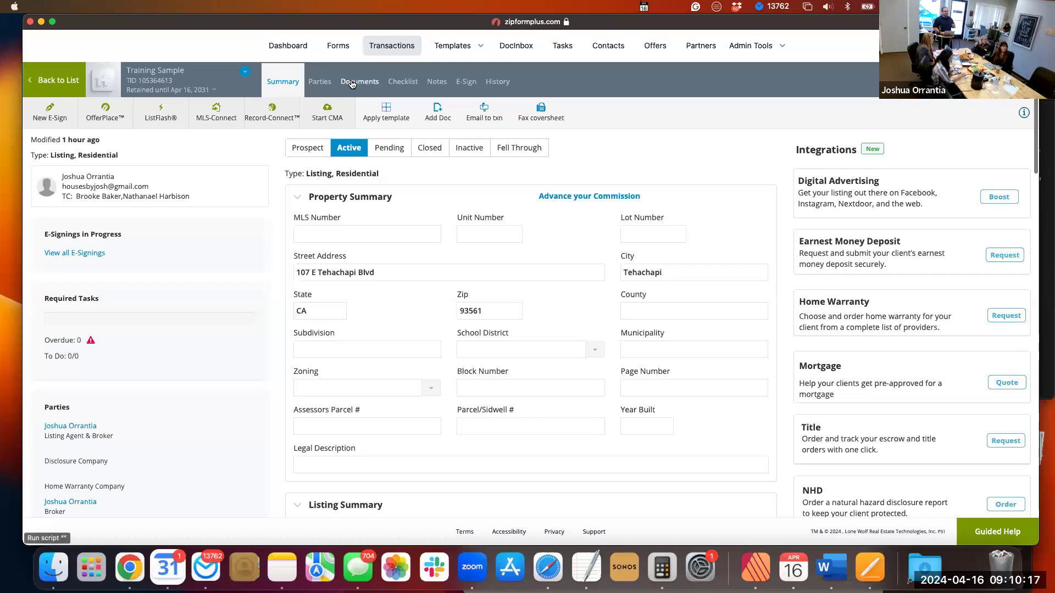
{"action": "left_click", "coordinate": [352, 84]}
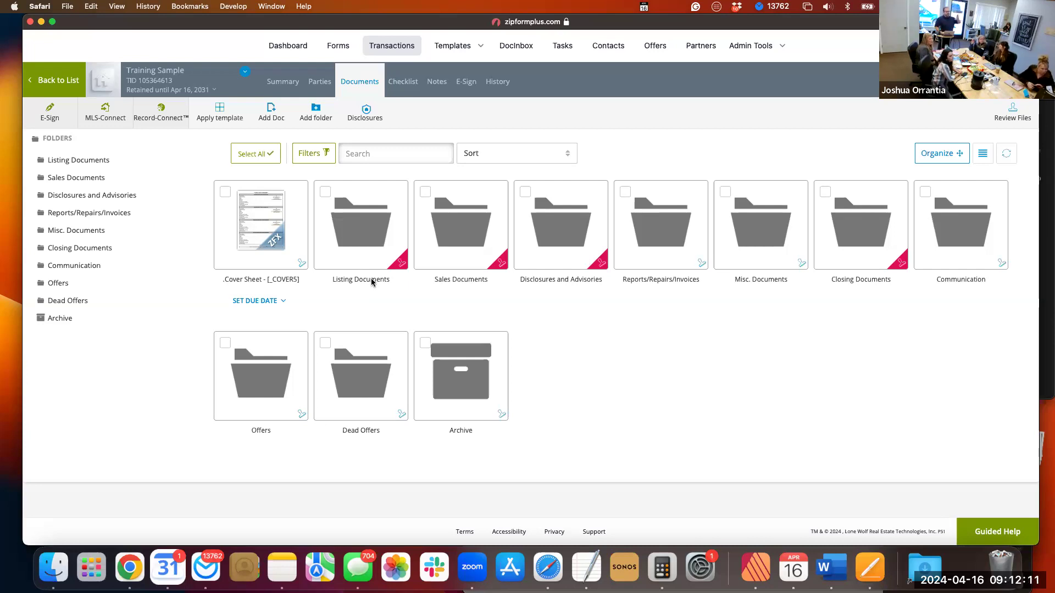
{"action": "left_click", "coordinate": [367, 239]}
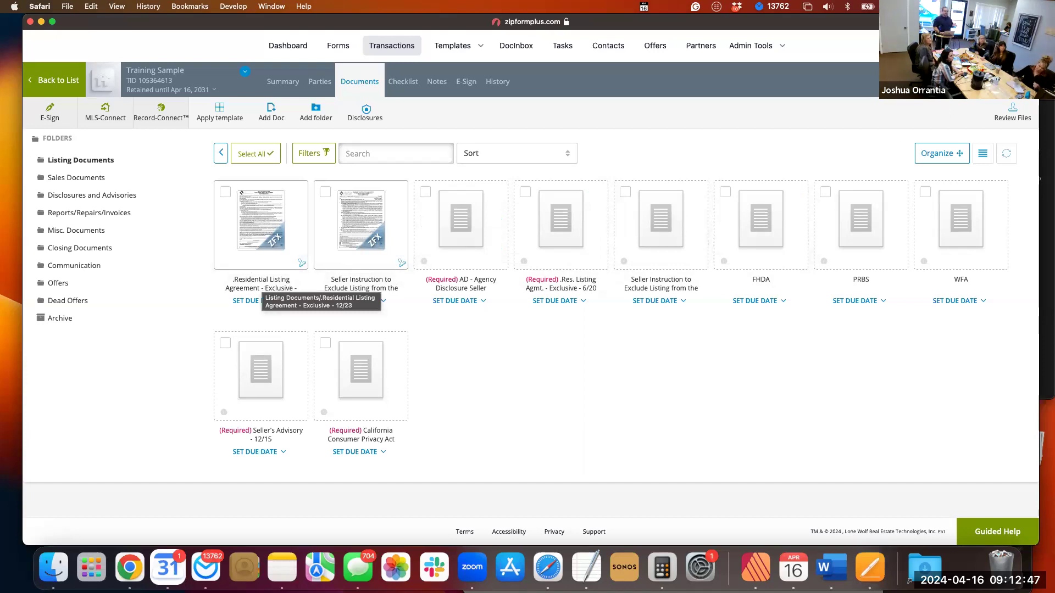
Open the Residential Listing Agreement - Exclusive form and read its agency relationship disclosure down to the signature lines.
{"action": "left_click", "coordinate": [997, 80]}
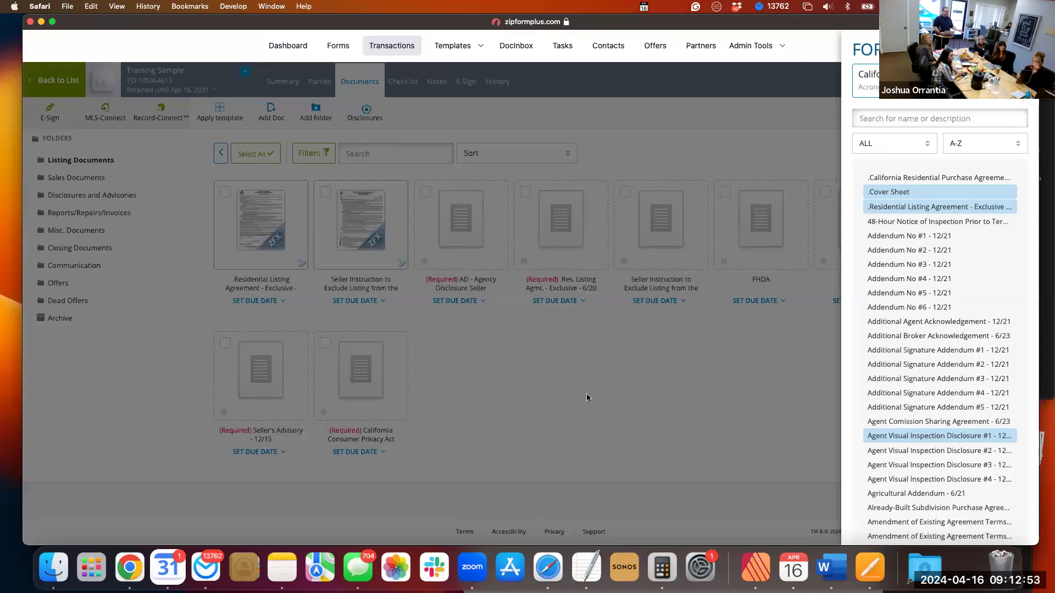
{"action": "left_click", "coordinate": [265, 235]}
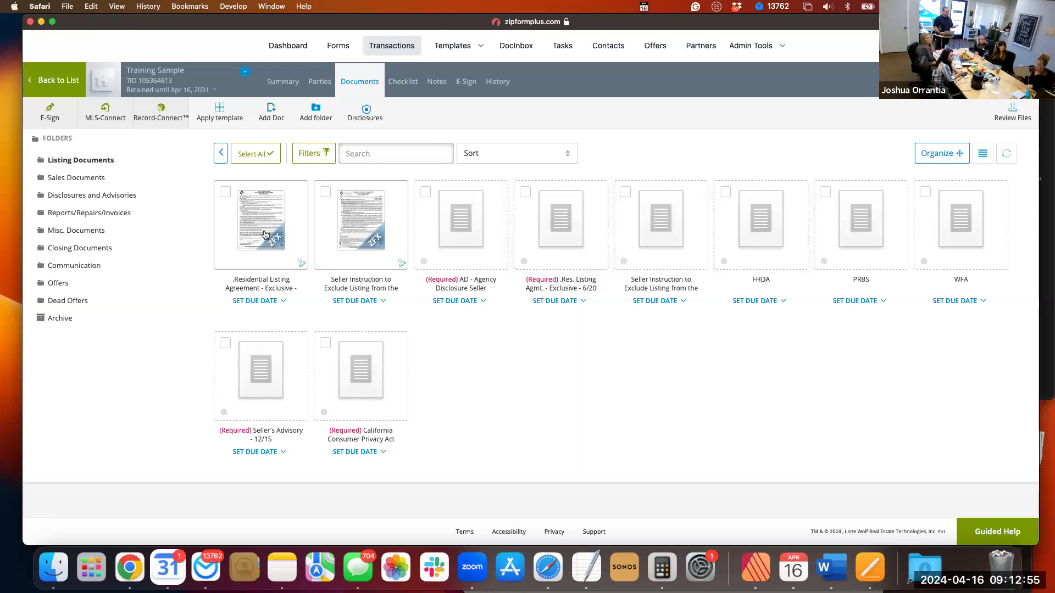
{"action": "left_click", "coordinate": [265, 235]}
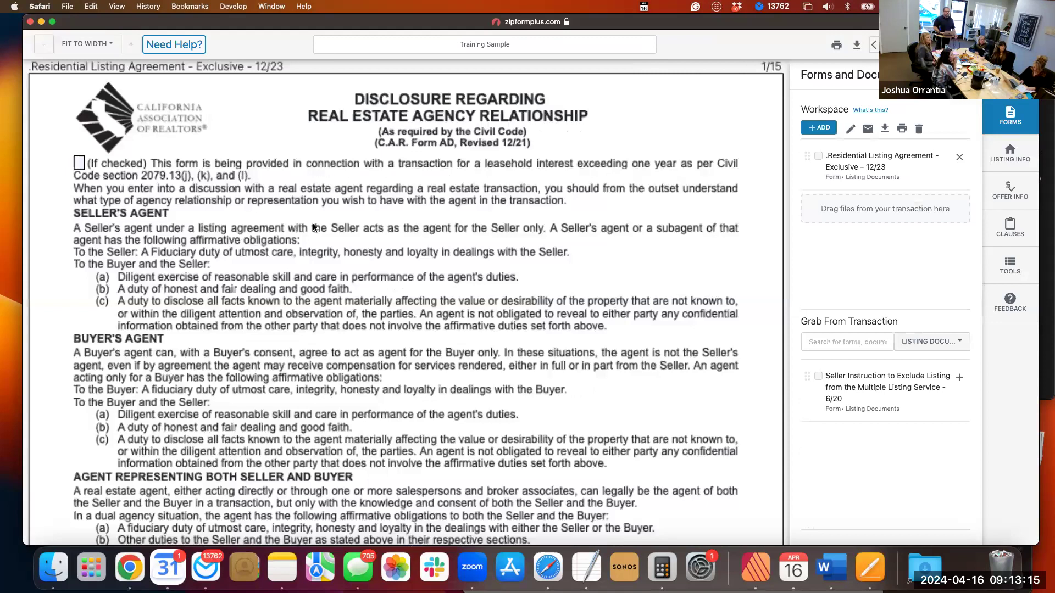
{"action": "scroll", "coordinate": [313, 227], "scroll_direction": "down", "scroll_amount": 1}
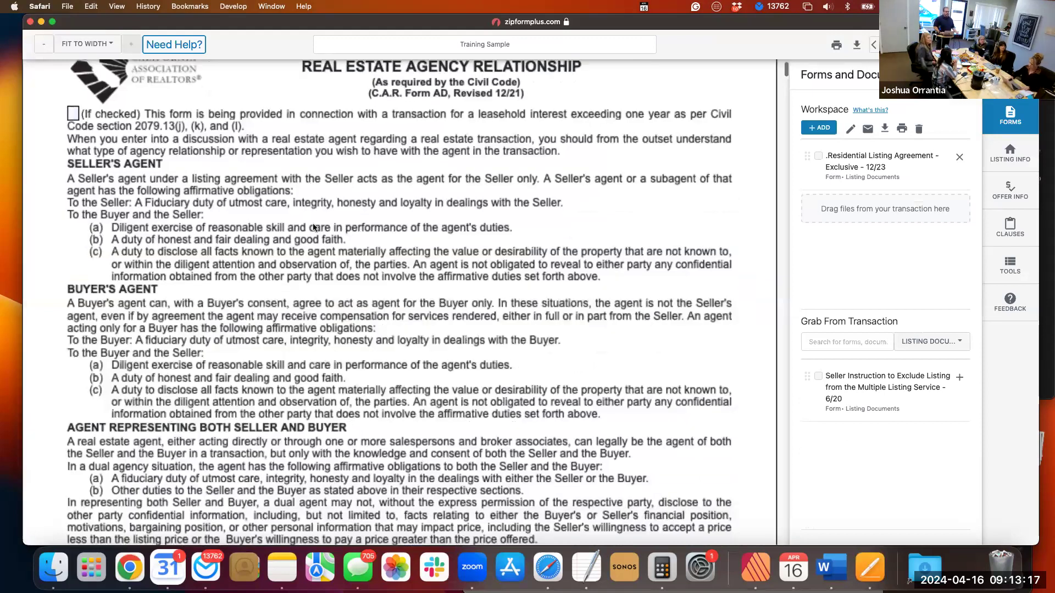
{"action": "scroll", "coordinate": [314, 227], "scroll_direction": "down", "scroll_amount": 3}
{"action": "scroll", "coordinate": [313, 227], "scroll_direction": "down", "scroll_amount": 1}
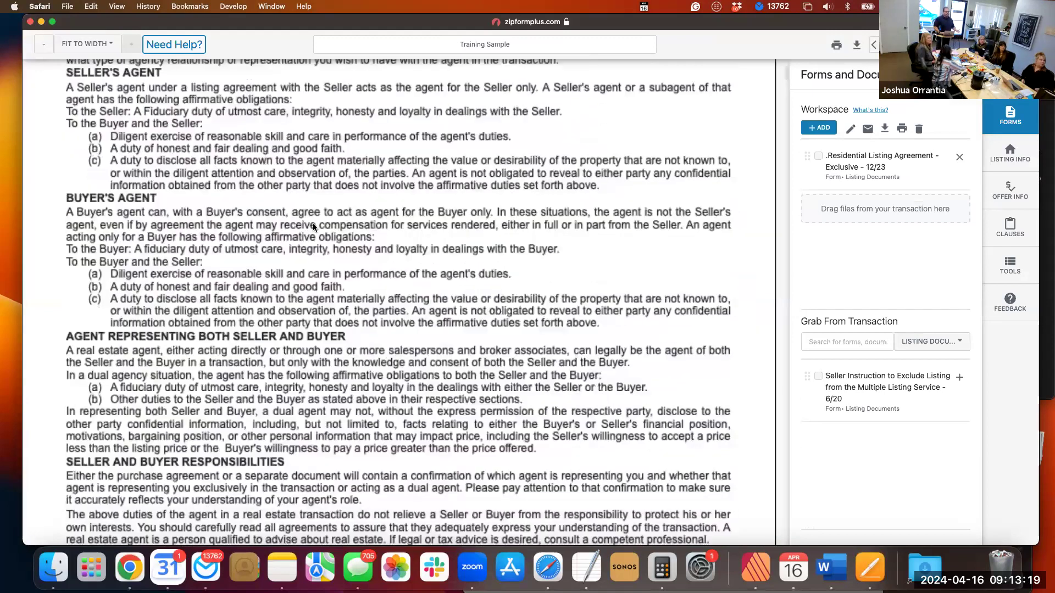
{"action": "scroll", "coordinate": [313, 227], "scroll_direction": "down", "scroll_amount": 12}
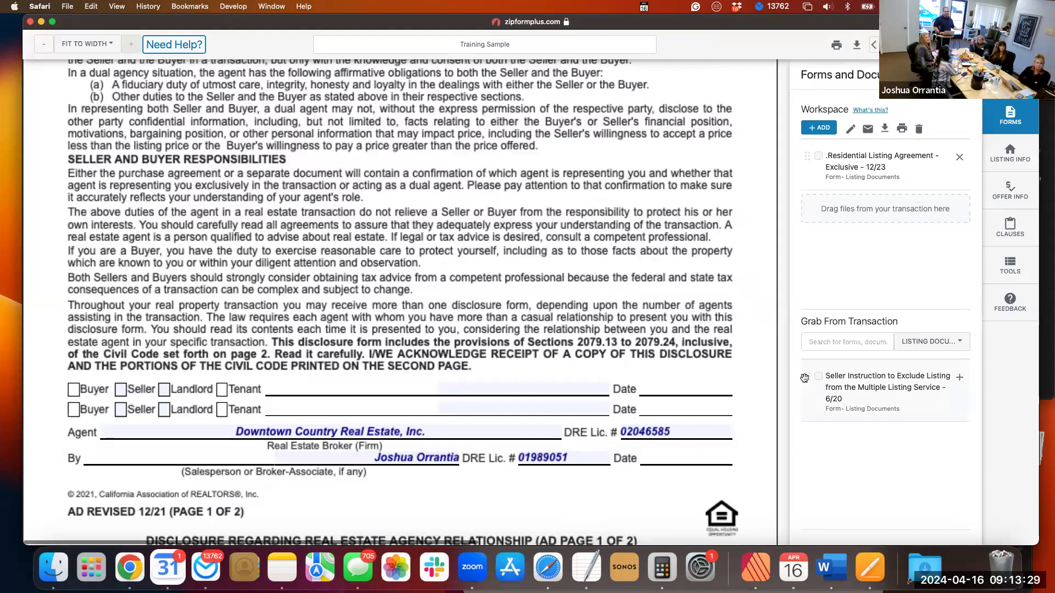
Add the Seller Instruction to Exclude Listing form to the workspace, and close the form editor without saving changes.
{"action": "left_click_drag", "start_coordinate": [804, 378], "coordinate": [810, 245]}
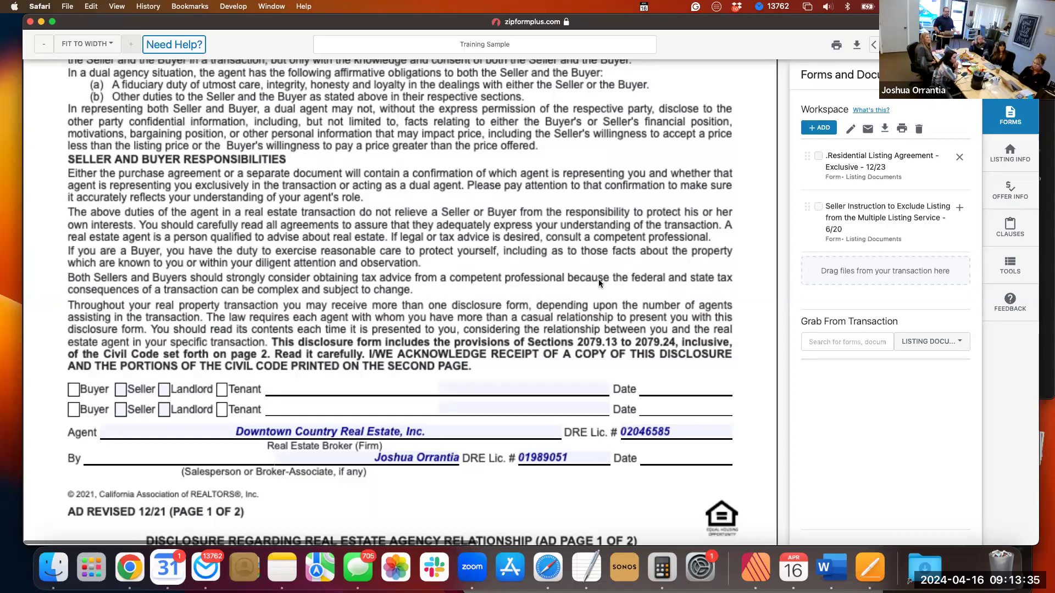
{"action": "scroll", "coordinate": [582, 318], "scroll_direction": "down", "scroll_amount": 15}
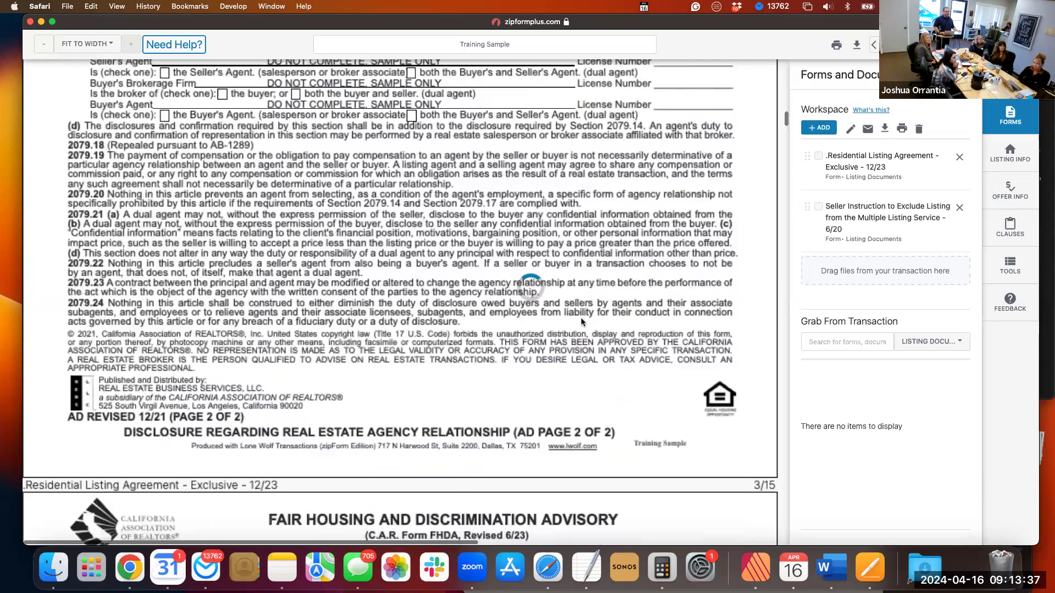
{"action": "scroll", "coordinate": [581, 321], "scroll_direction": "down", "scroll_amount": 15}
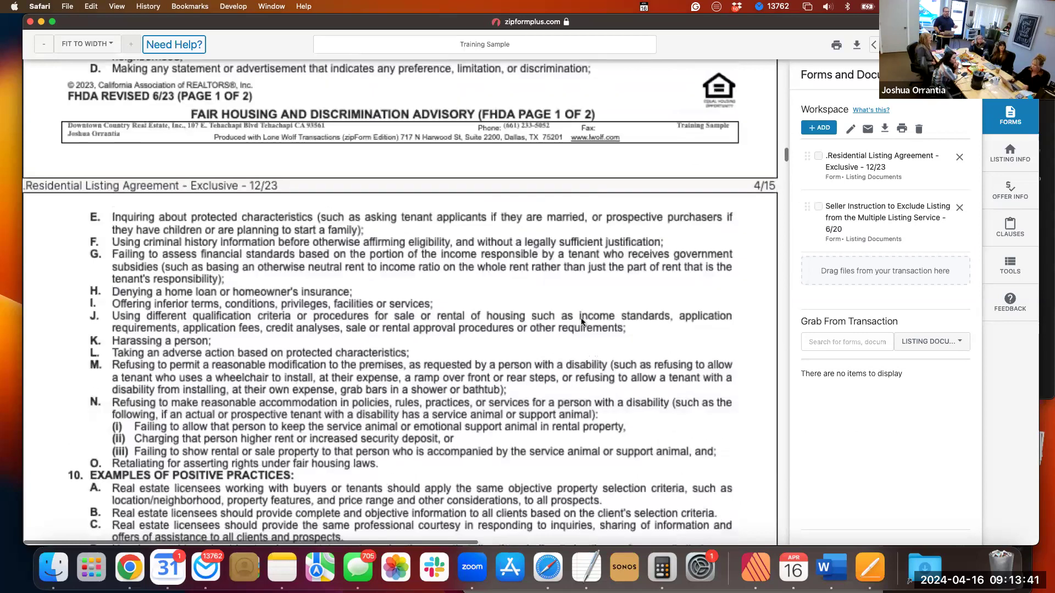
{"action": "scroll", "coordinate": [581, 322], "scroll_direction": "up", "scroll_amount": 15}
{"action": "scroll", "coordinate": [581, 322], "scroll_direction": "up", "scroll_amount": 15}
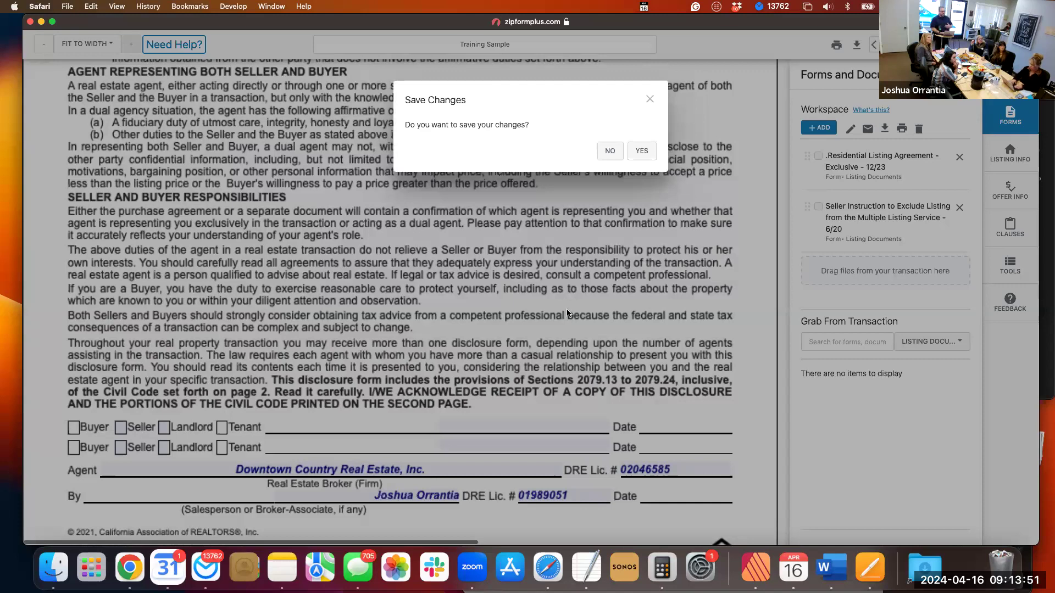
{"action": "left_click", "coordinate": [606, 155]}
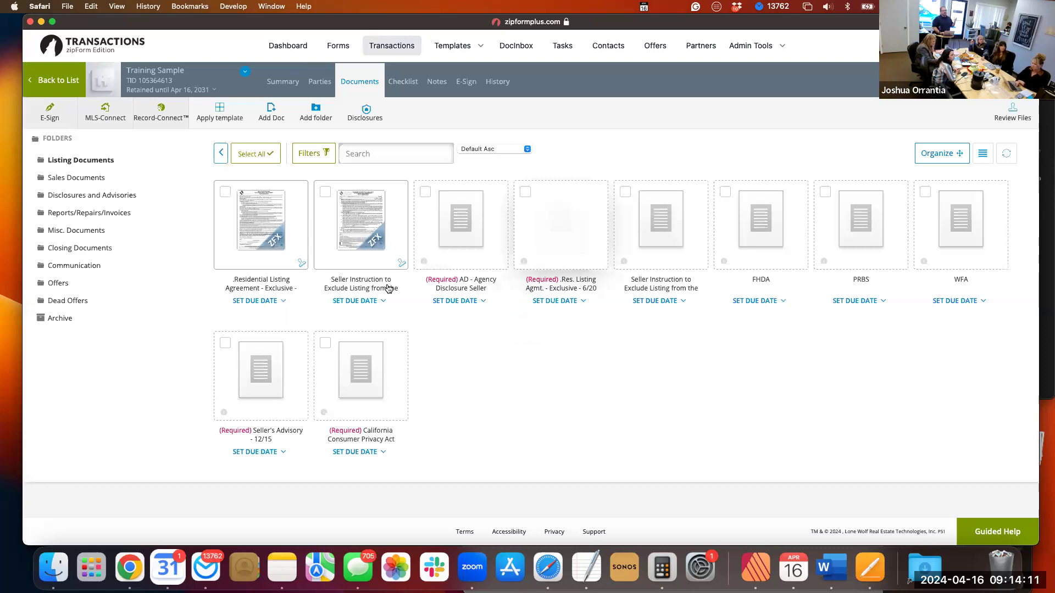
Open the transaction's Archive folder to check its contents.
{"action": "mouse_move", "coordinate": [289, 259]}
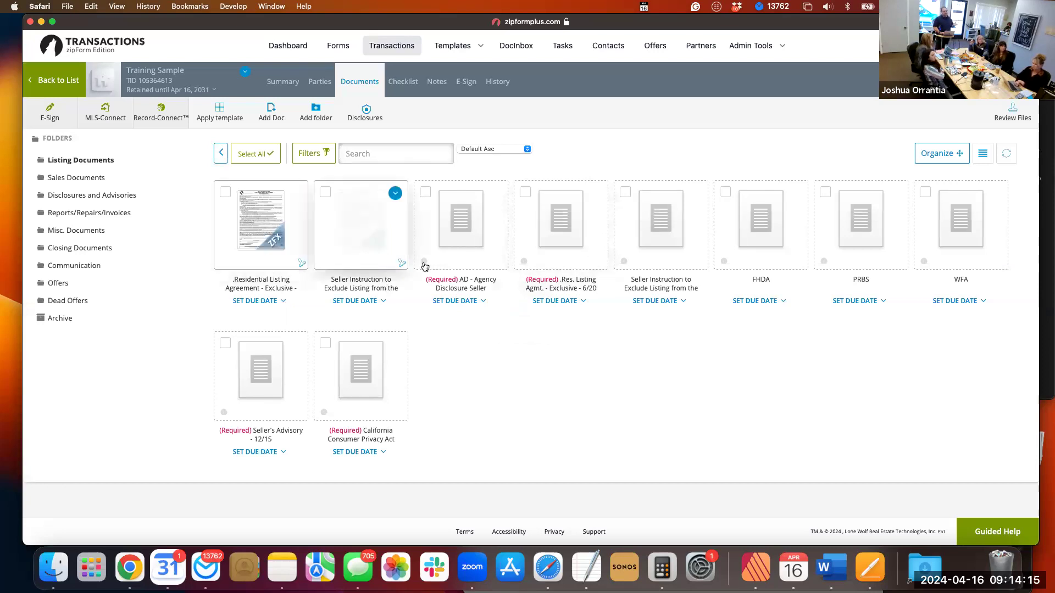
{"action": "mouse_move", "coordinate": [473, 242]}
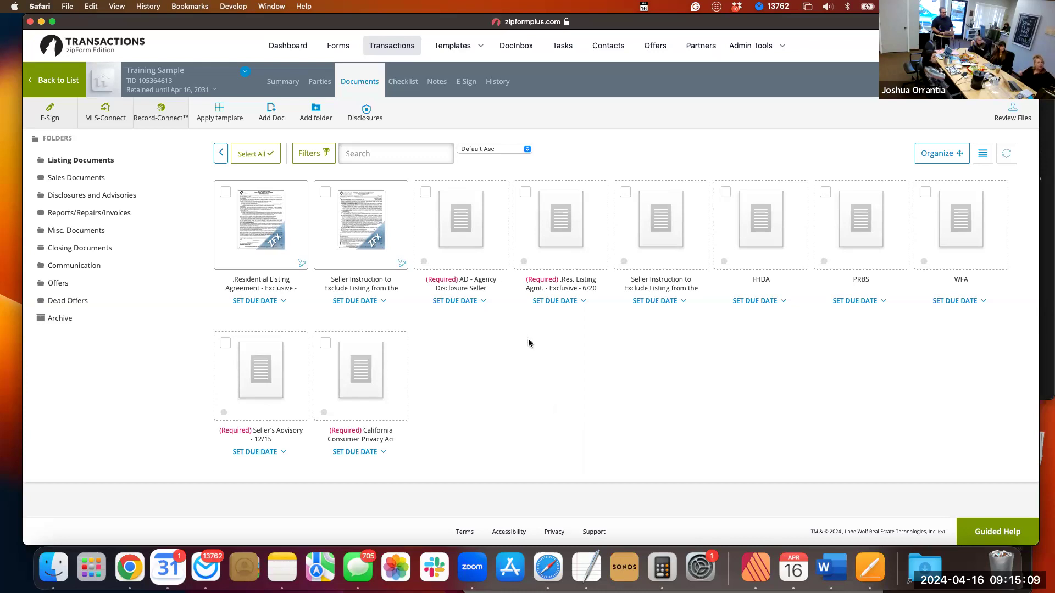
{"action": "mouse_move", "coordinate": [497, 201]}
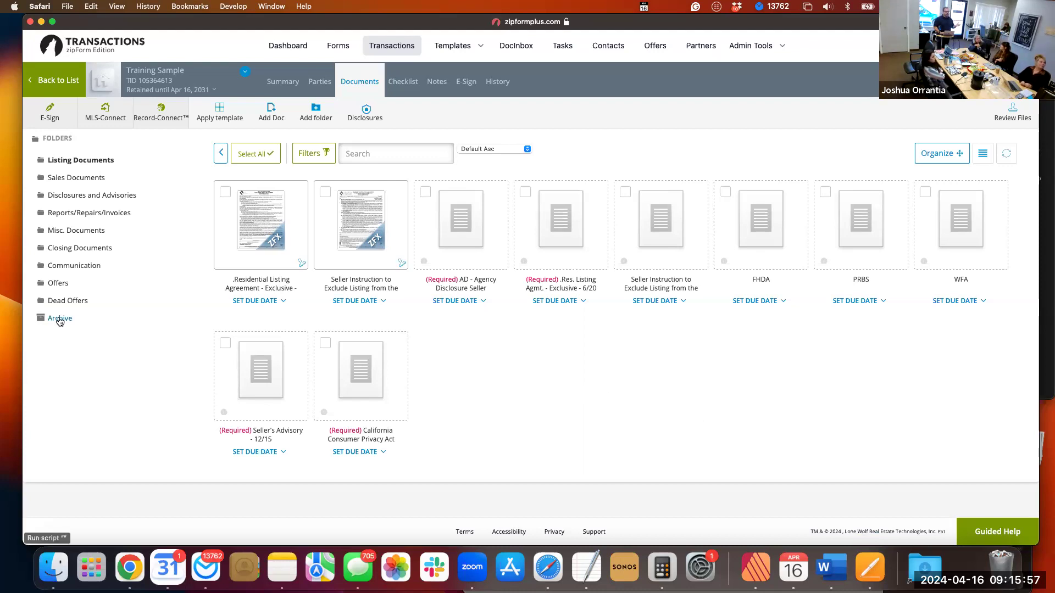
{"action": "left_click", "coordinate": [60, 321]}
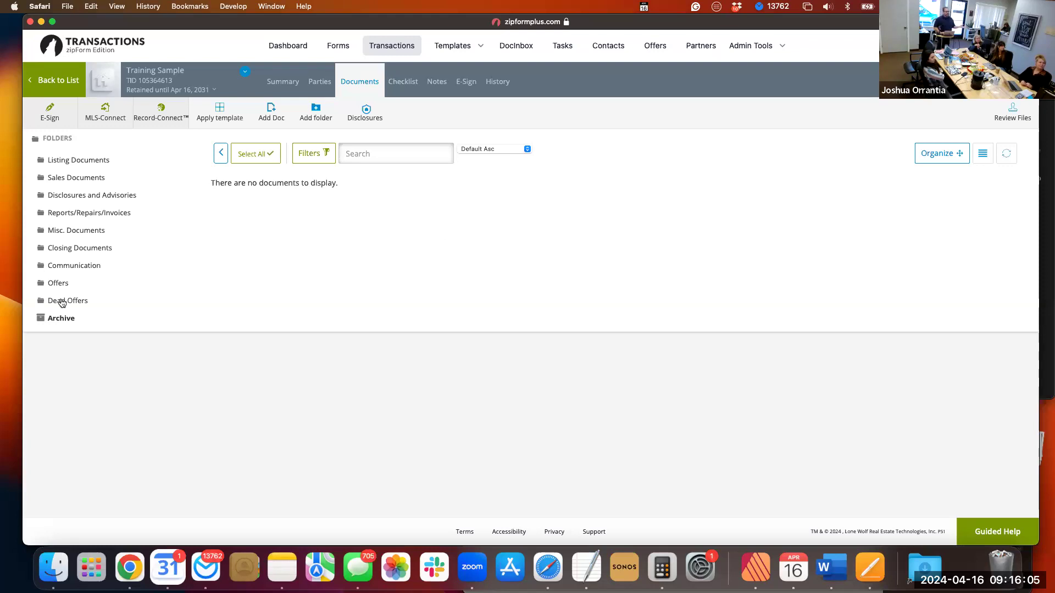
{"action": "left_click", "coordinate": [62, 318]}
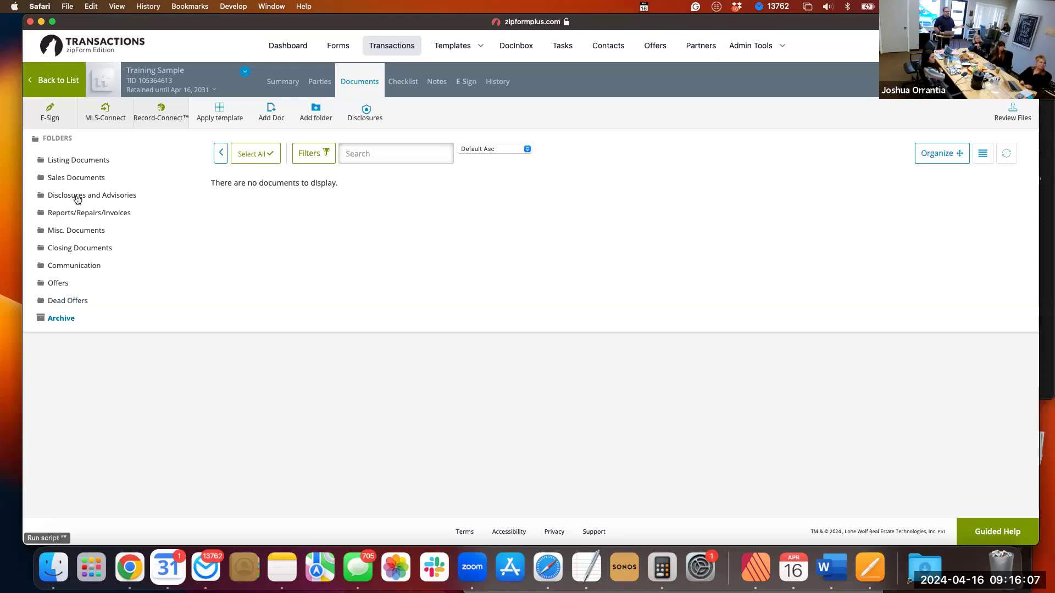
Open the Disclosures and Advisories folder and look through all of its forms and required document placeholders.
{"action": "left_click", "coordinate": [78, 200]}
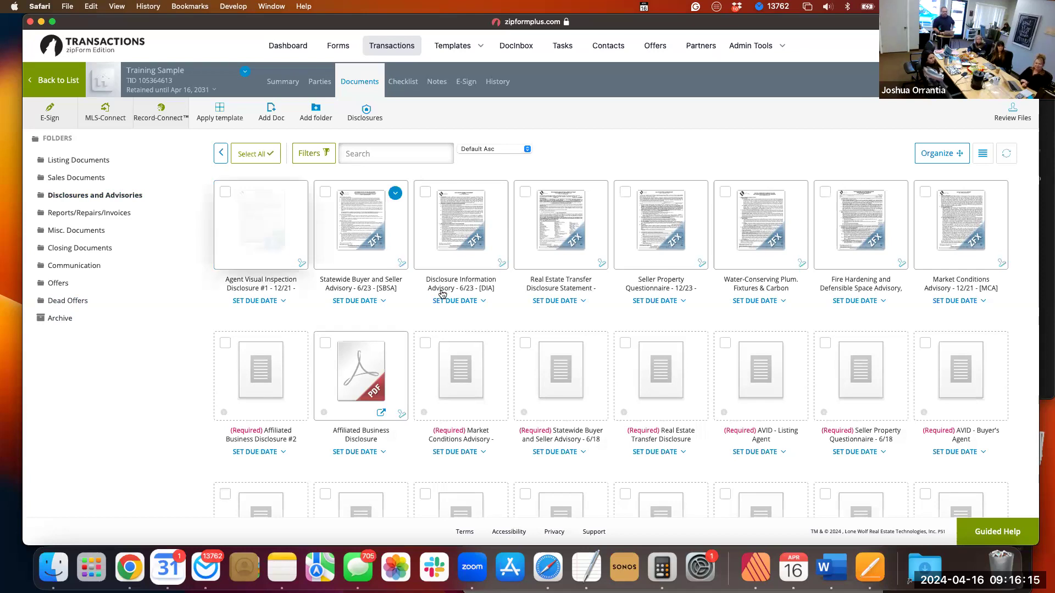
{"action": "scroll", "coordinate": [441, 294], "scroll_direction": "down", "scroll_amount": 1}
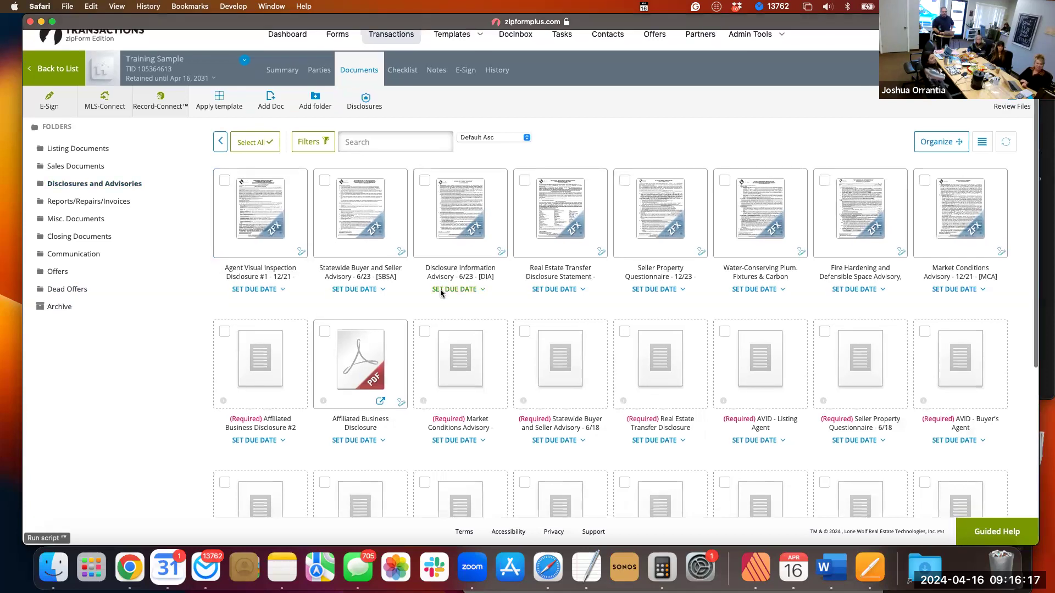
{"action": "scroll", "coordinate": [441, 294], "scroll_direction": "down", "scroll_amount": 5}
{"action": "scroll", "coordinate": [442, 294], "scroll_direction": "down", "scroll_amount": 4}
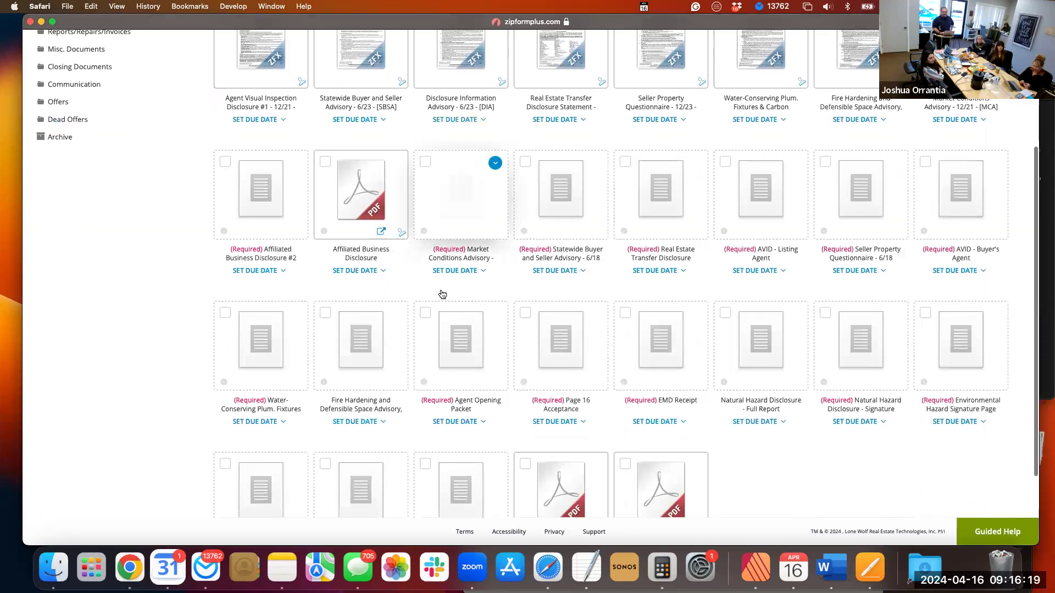
{"action": "scroll", "coordinate": [443, 294], "scroll_direction": "down", "scroll_amount": 5}
{"action": "scroll", "coordinate": [441, 294], "scroll_direction": "up", "scroll_amount": 15}
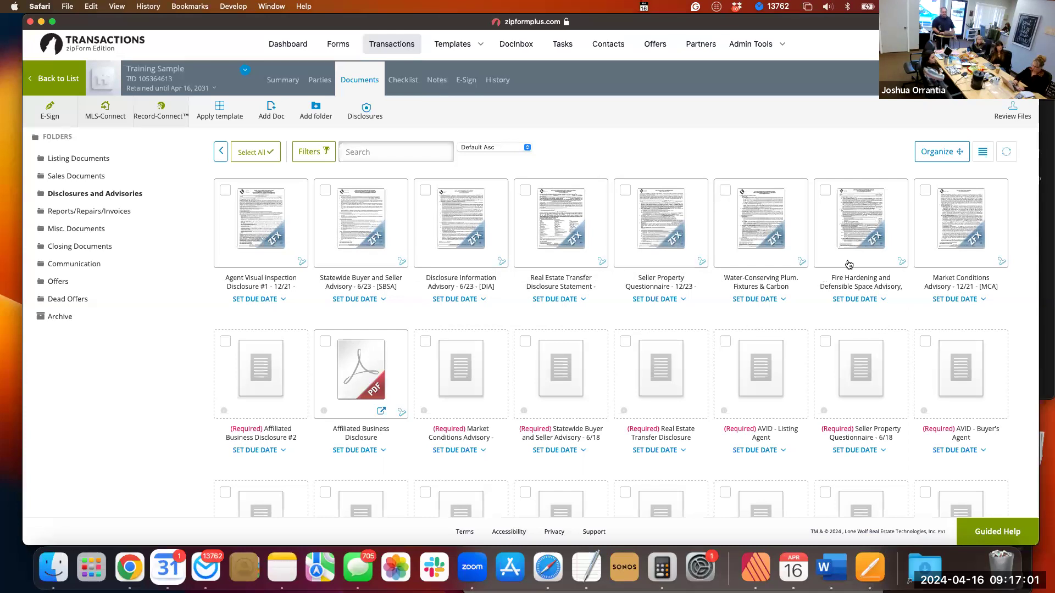
Examine the folder's disclosures from the Fire Hardening and Defensible Space Advisory through the required placeholders to the PDFs in the last row.
{"action": "mouse_move", "coordinate": [855, 239]}
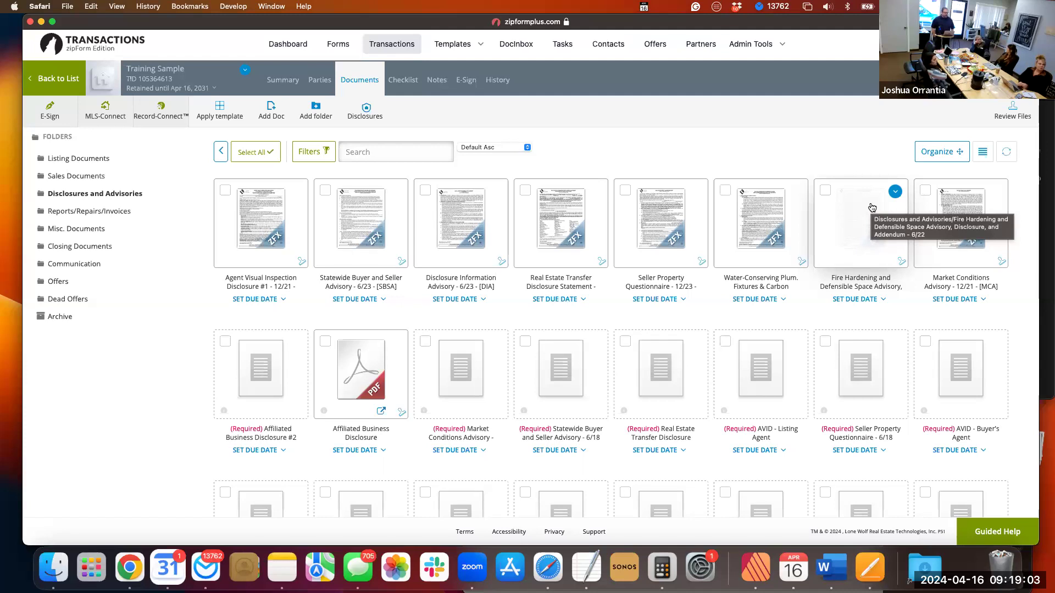
{"action": "scroll", "coordinate": [872, 207], "scroll_direction": "down", "scroll_amount": 2}
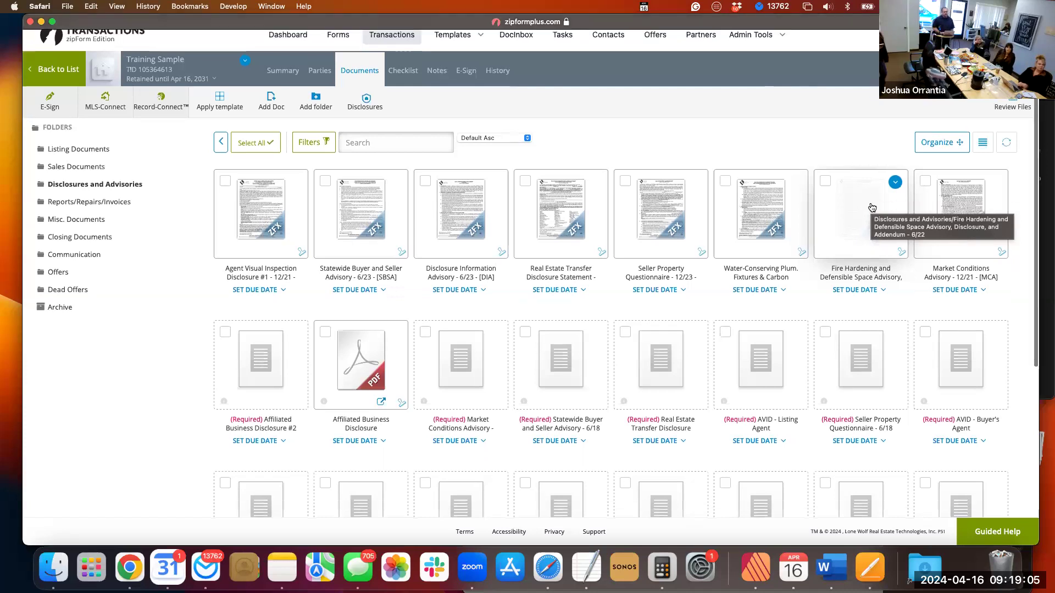
{"action": "scroll", "coordinate": [872, 207], "scroll_direction": "down", "scroll_amount": 3}
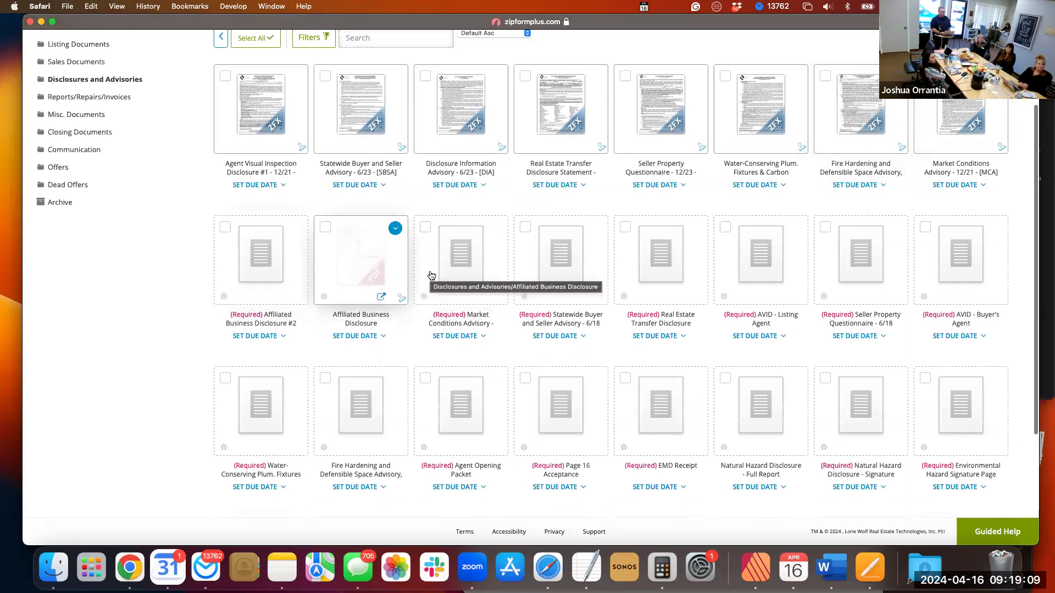
{"action": "scroll", "coordinate": [431, 275], "scroll_direction": "down", "scroll_amount": 2}
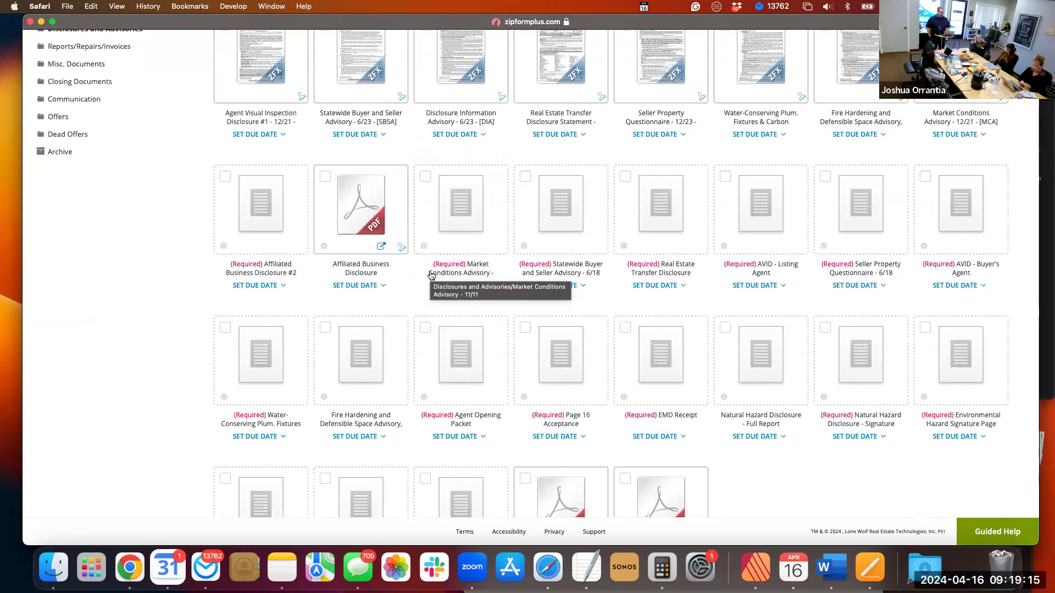
{"action": "scroll", "coordinate": [432, 275], "scroll_direction": "up", "scroll_amount": 3}
{"action": "scroll", "coordinate": [431, 276], "scroll_direction": "up", "scroll_amount": 2}
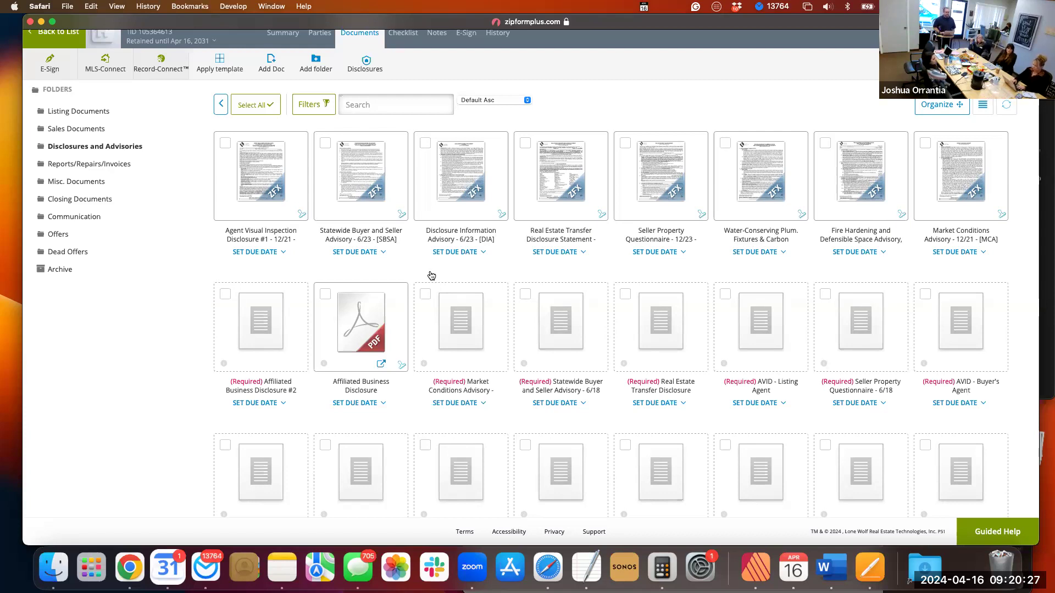
{"action": "scroll", "coordinate": [431, 276], "scroll_direction": "down", "scroll_amount": 1}
{"action": "scroll", "coordinate": [431, 276], "scroll_direction": "down", "scroll_amount": 4}
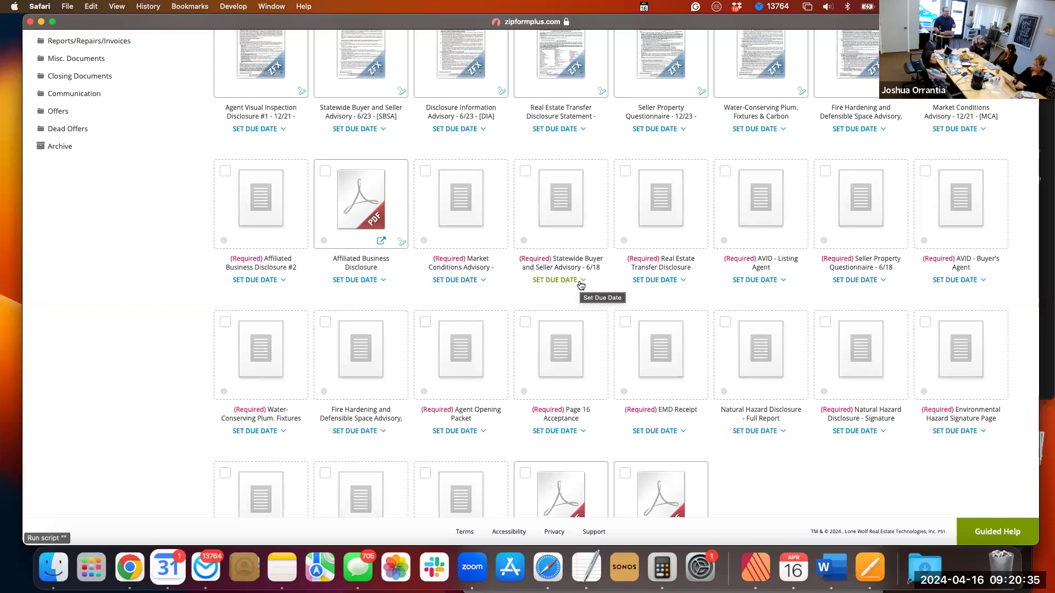
{"action": "scroll", "coordinate": [581, 285], "scroll_direction": "down", "scroll_amount": 1}
{"action": "scroll", "coordinate": [581, 285], "scroll_direction": "down", "scroll_amount": 3}
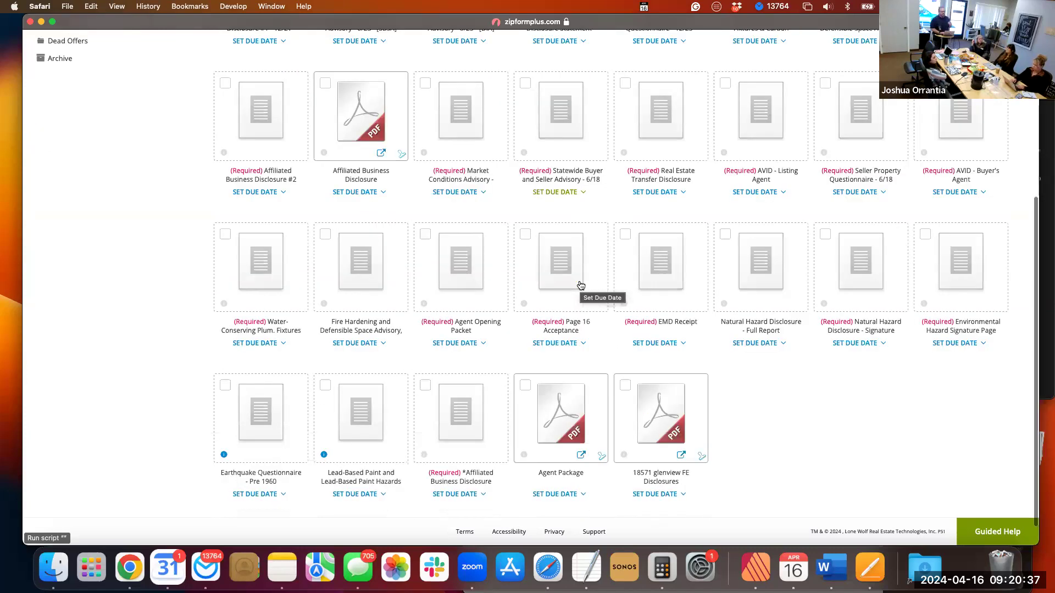
Compare the completed forms in the Disclosures and Advisories folder with its required placeholders and the PDFs at the end.
{"action": "scroll", "coordinate": [581, 285], "scroll_direction": "up", "scroll_amount": 10}
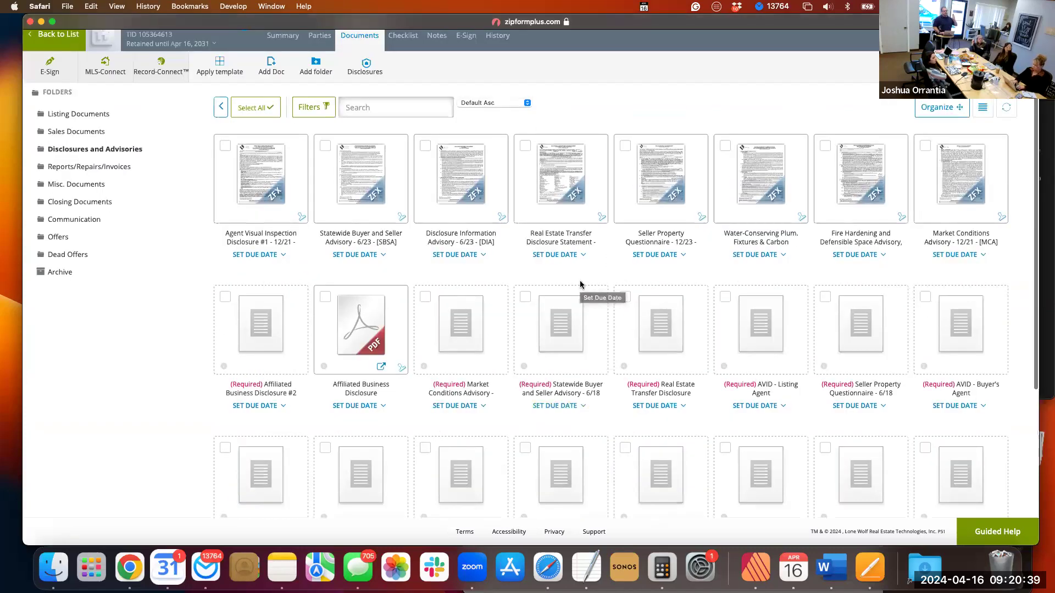
{"action": "scroll", "coordinate": [581, 285], "scroll_direction": "down", "scroll_amount": 3}
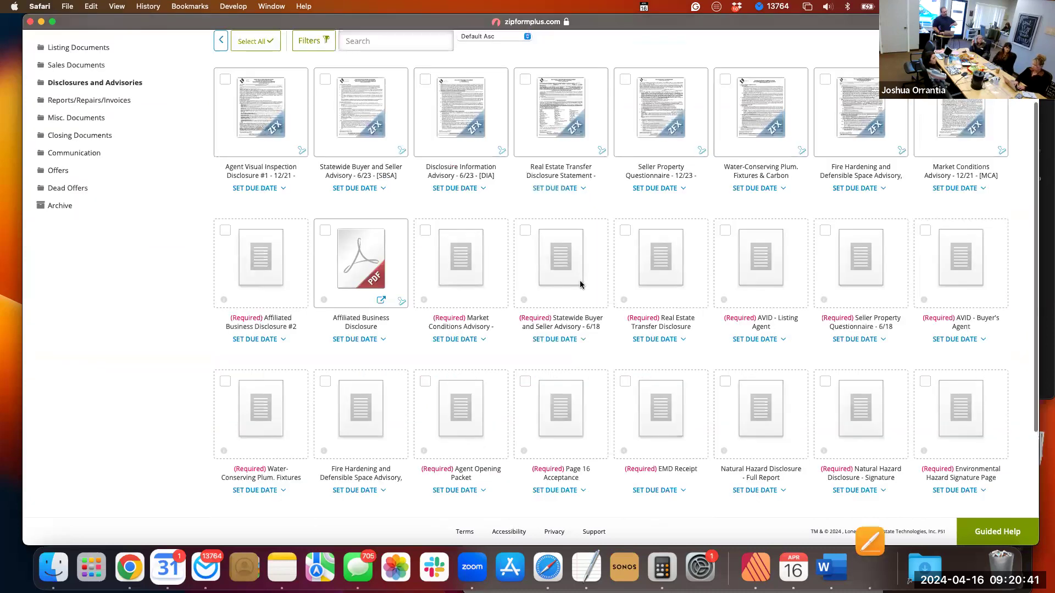
{"action": "scroll", "coordinate": [581, 285], "scroll_direction": "down", "scroll_amount": 5}
{"action": "scroll", "coordinate": [580, 286], "scroll_direction": "down", "scroll_amount": 1}
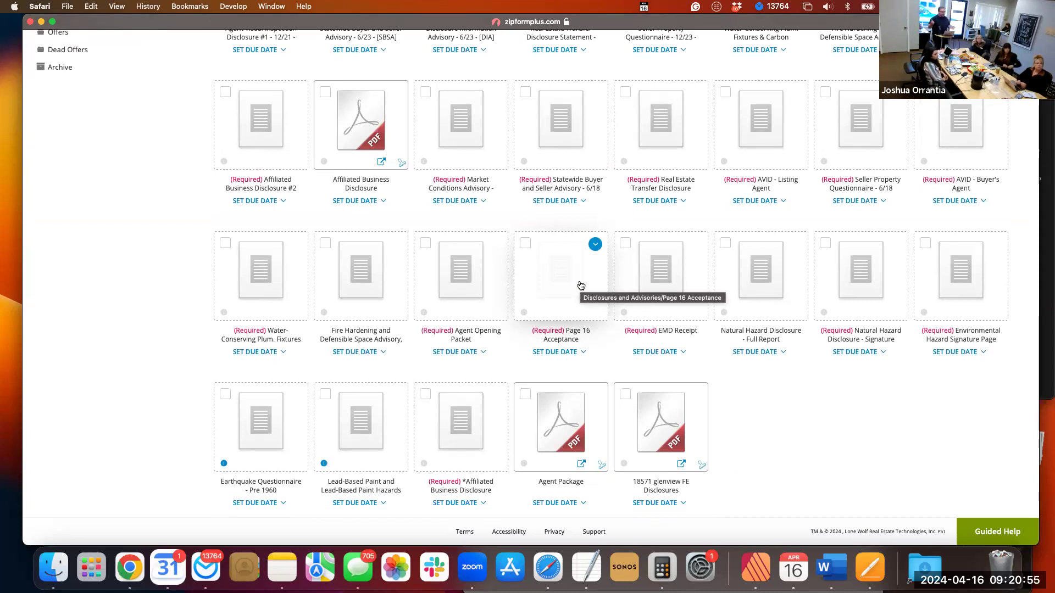
{"action": "scroll", "coordinate": [580, 273], "scroll_direction": "up", "scroll_amount": 3}
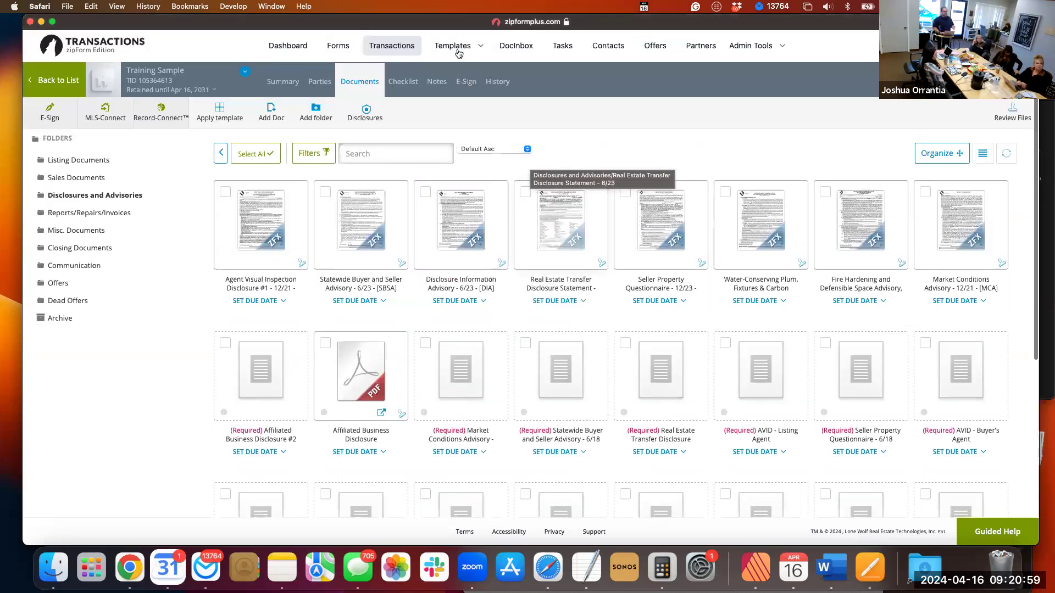
Open the GLOBAL Residential Purchase template from the forms and checklists templates.
{"action": "scroll", "coordinate": [440, 88], "scroll_direction": "up", "scroll_amount": 2}
{"action": "left_click", "coordinate": [455, 45]}
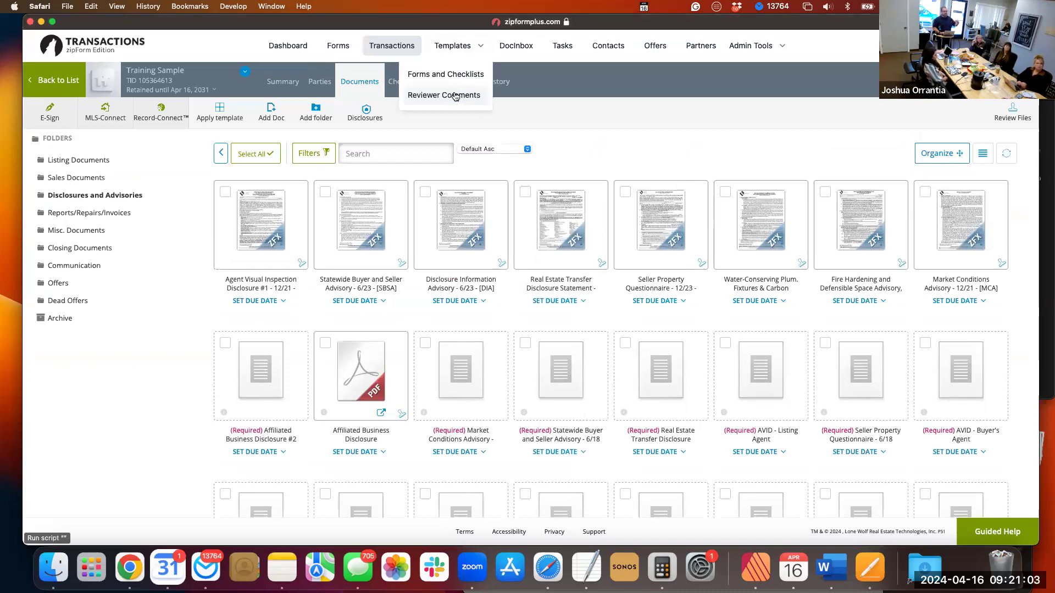
{"action": "left_click", "coordinate": [449, 77]}
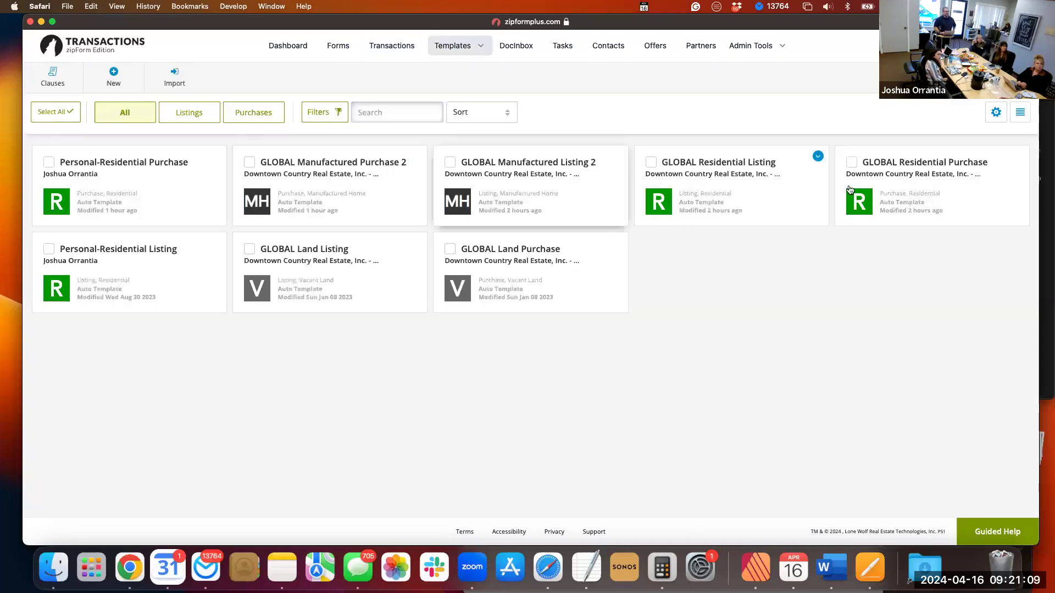
{"action": "left_click", "coordinate": [963, 193]}
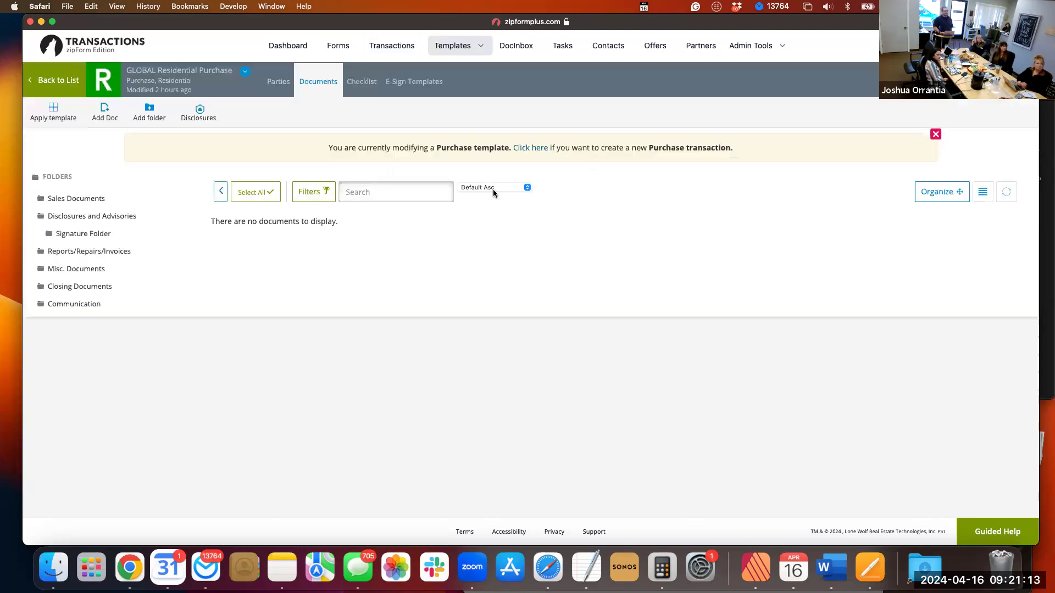
Open the purchase template's Disclosures and Advisories folder and look through its forms, required placeholders and subfolder.
{"action": "left_click", "coordinate": [95, 217]}
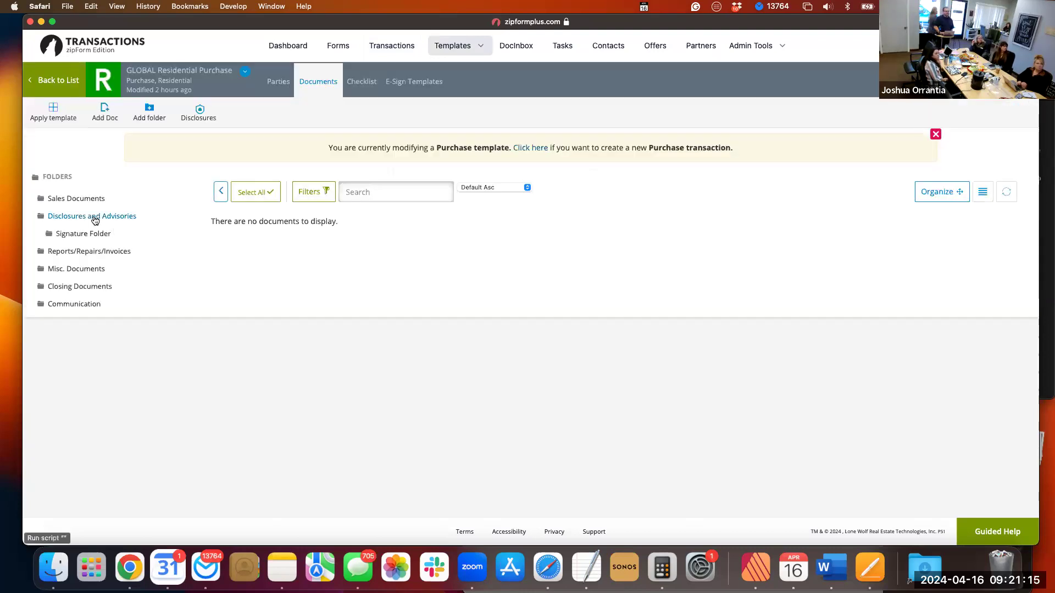
{"action": "scroll", "coordinate": [407, 259], "scroll_direction": "down", "scroll_amount": 3}
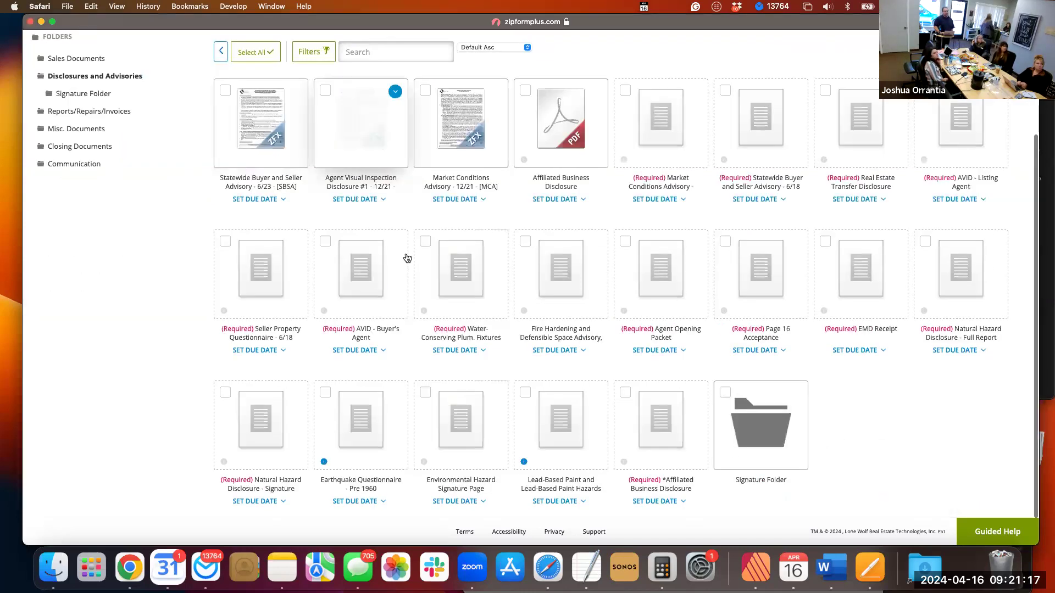
{"action": "scroll", "coordinate": [408, 258], "scroll_direction": "down", "scroll_amount": 1}
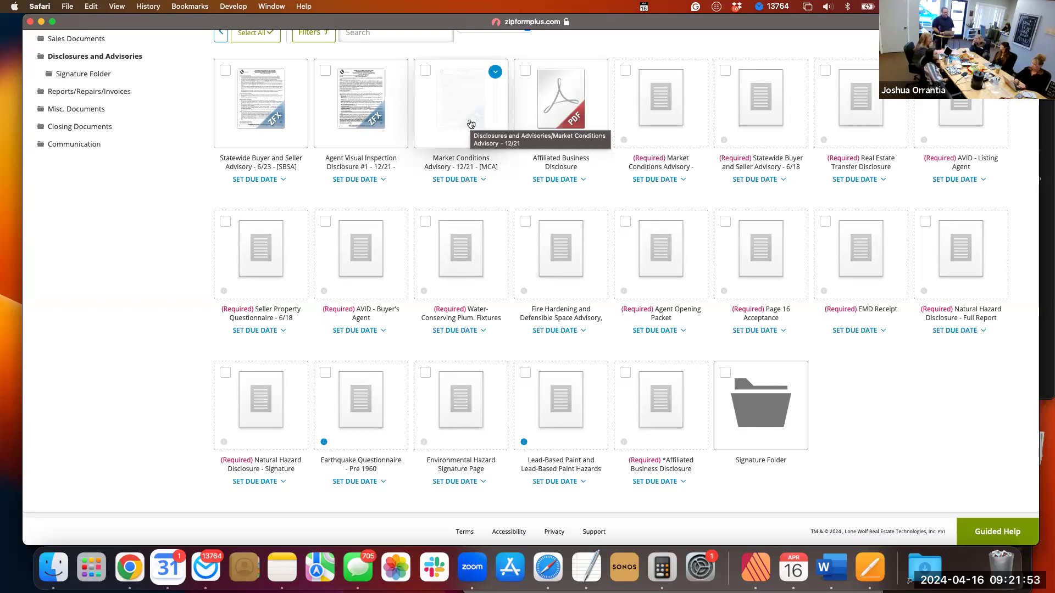
{"action": "scroll", "coordinate": [471, 124], "scroll_direction": "up", "scroll_amount": 1}
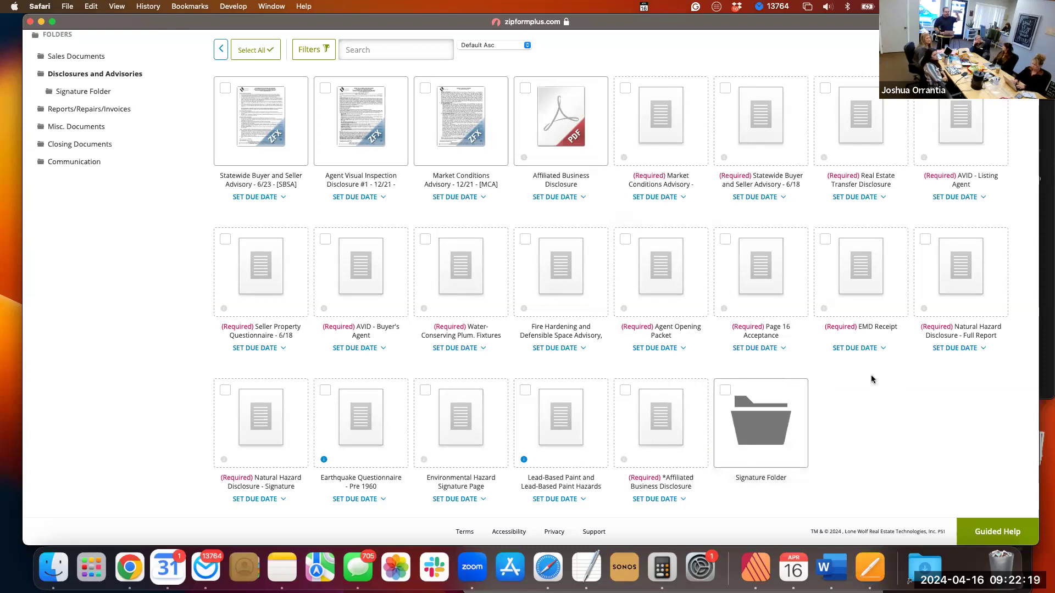
Check the contents of the template's Signature Folder, and return to Disclosures and Advisories to review its required placeholders.
{"action": "left_click", "coordinate": [770, 417]}
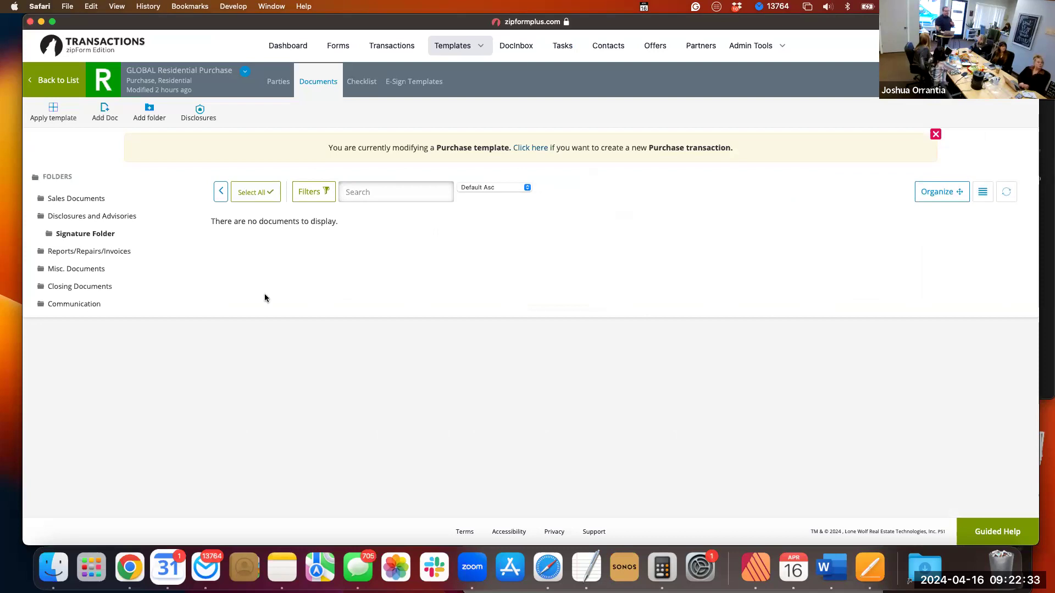
{"action": "left_click", "coordinate": [92, 235]}
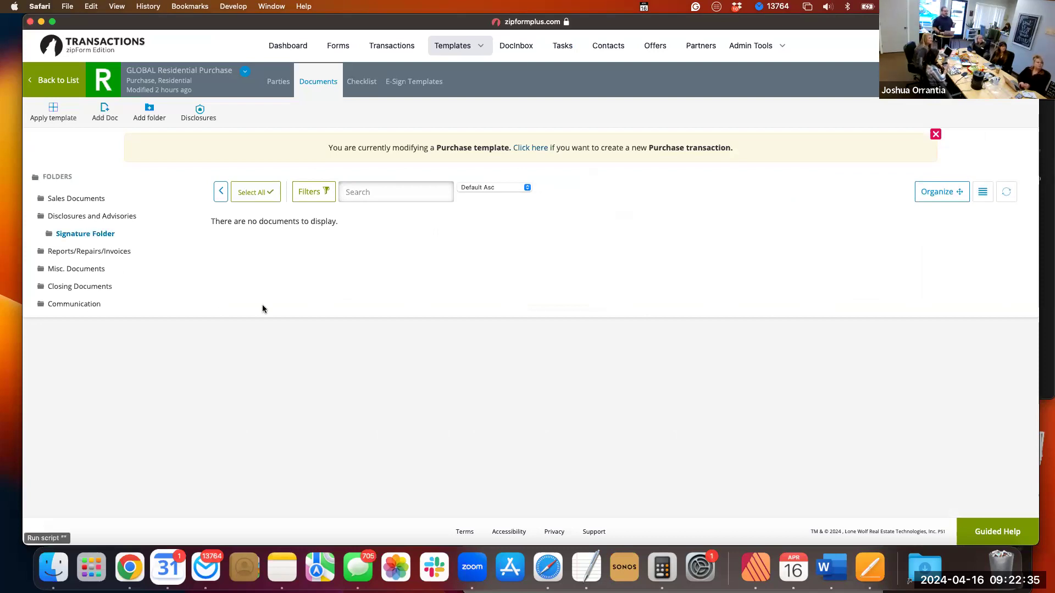
{"action": "left_click", "coordinate": [105, 220]}
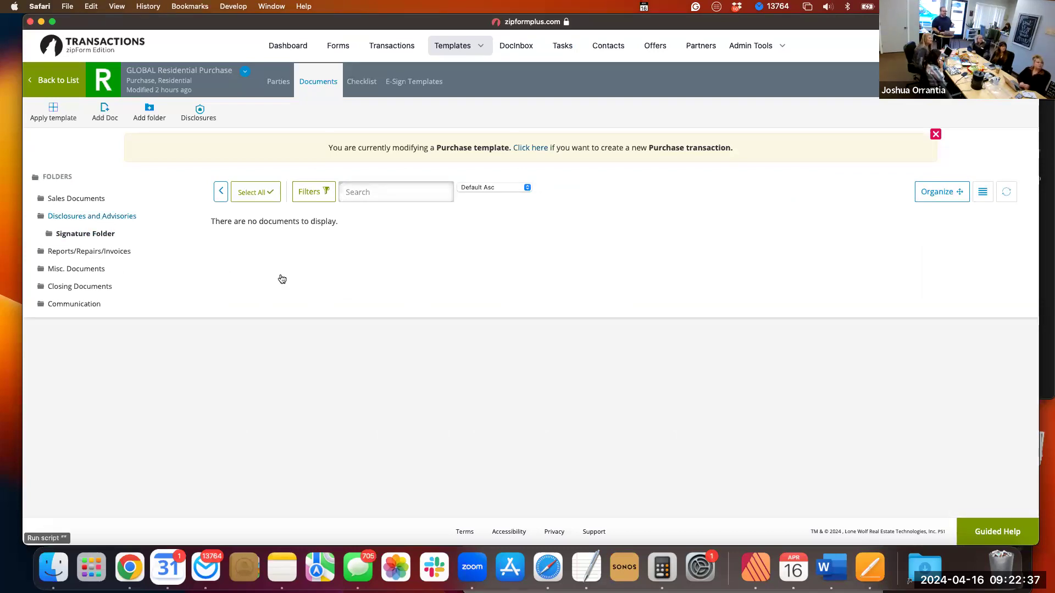
{"action": "scroll", "coordinate": [753, 368], "scroll_direction": "down", "scroll_amount": 2}
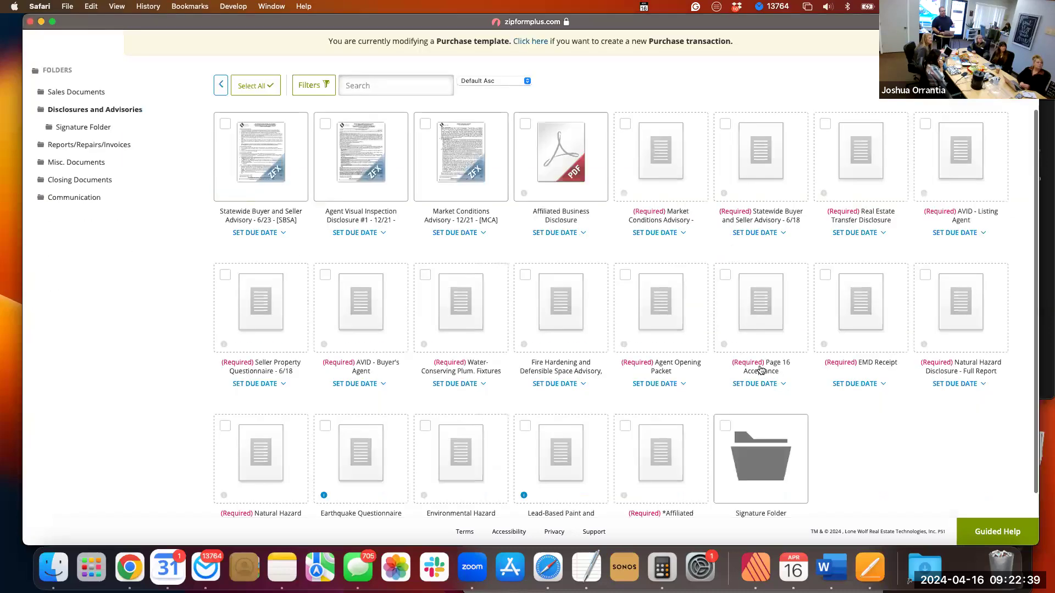
{"action": "scroll", "coordinate": [769, 404], "scroll_direction": "down", "scroll_amount": 2}
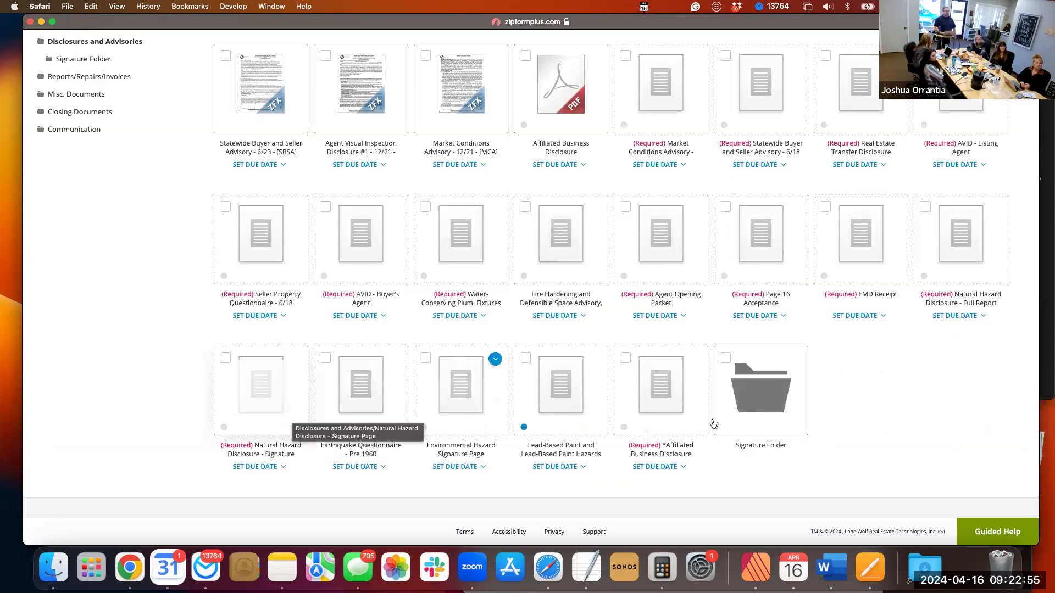
Start a new folder inside the template's Signature Folder, cancel it without entering a name, and return to the parent folder.
{"action": "left_click", "coordinate": [750, 394]}
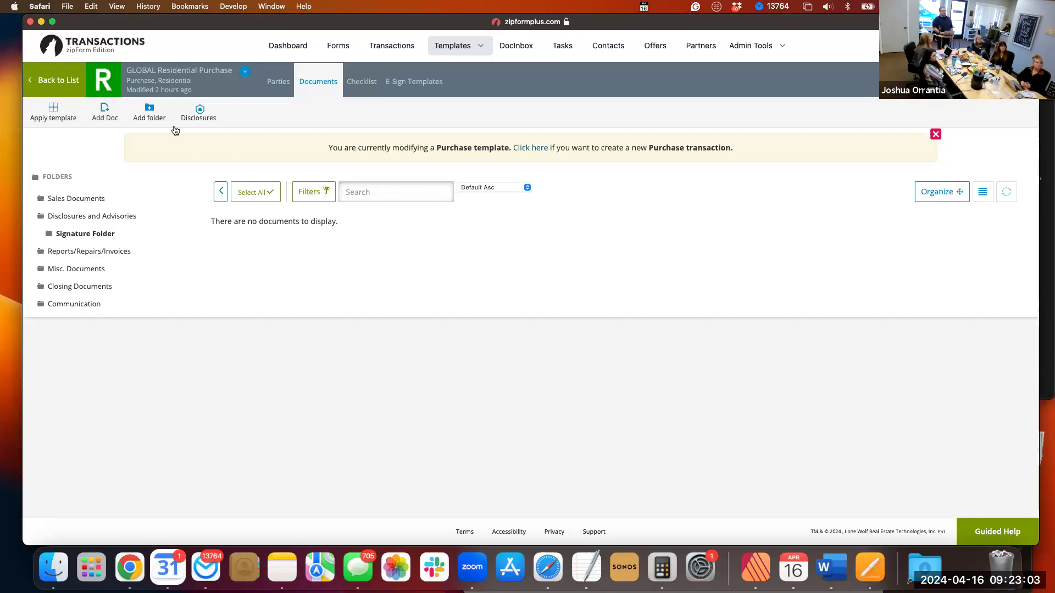
{"action": "left_click", "coordinate": [152, 115]}
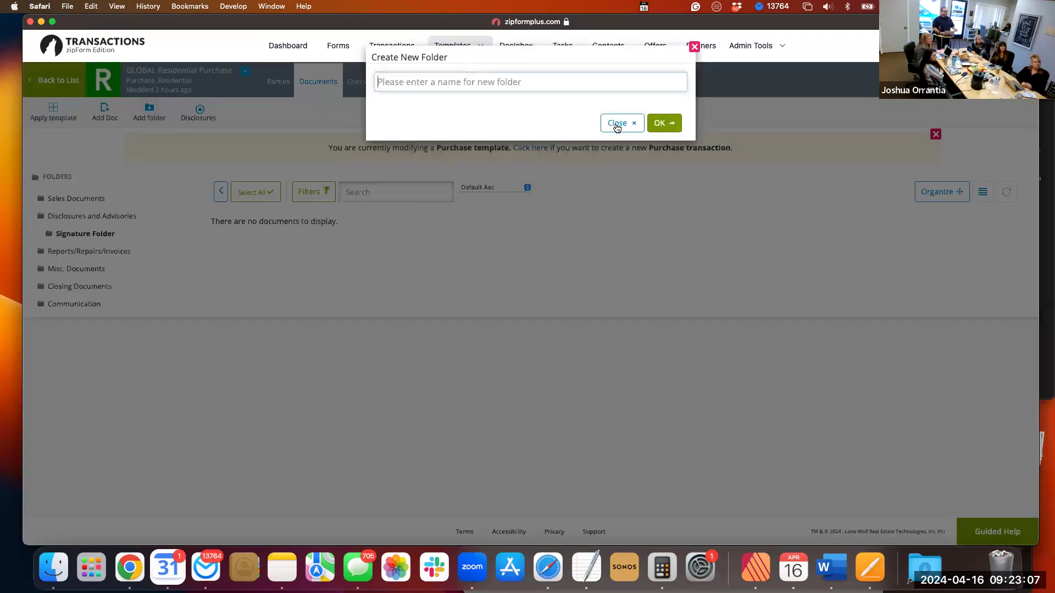
{"action": "left_click", "coordinate": [617, 124]}
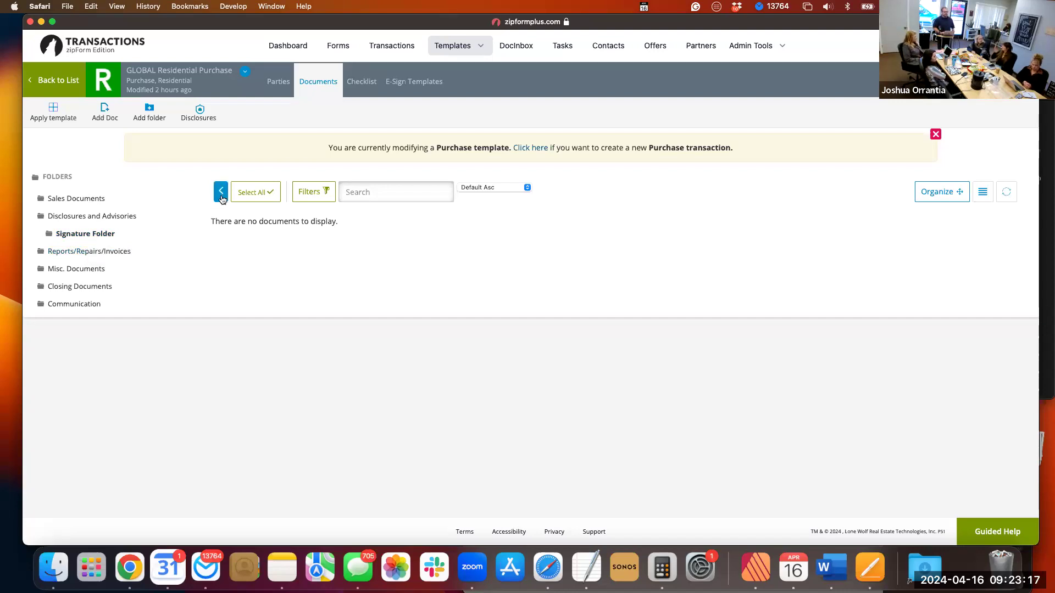
{"action": "left_click", "coordinate": [222, 193]}
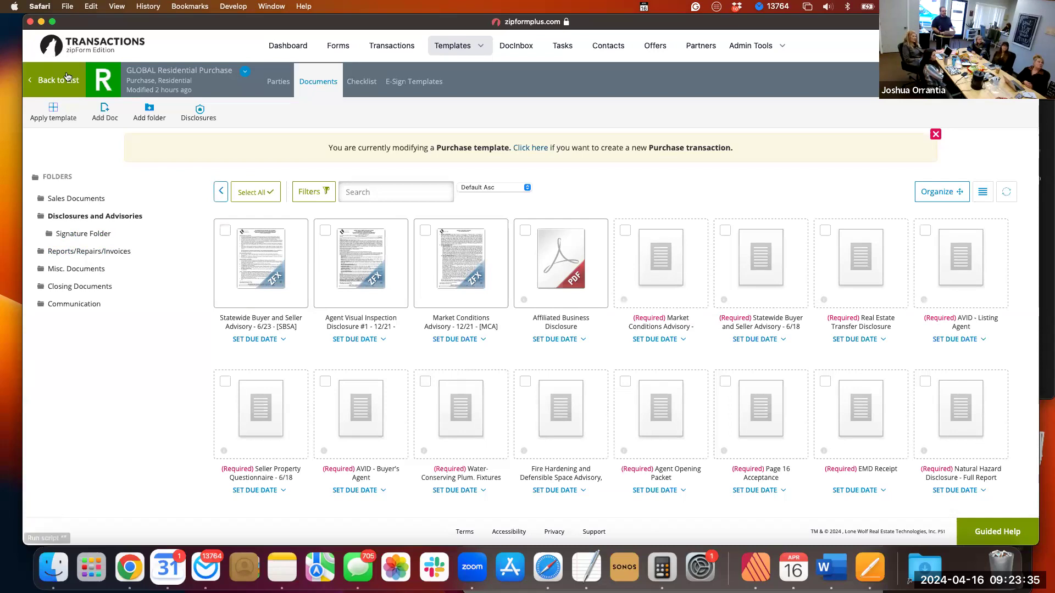
Leave the purchase template and open the document folders of the Training Sample transaction.
{"action": "left_click", "coordinate": [70, 82]}
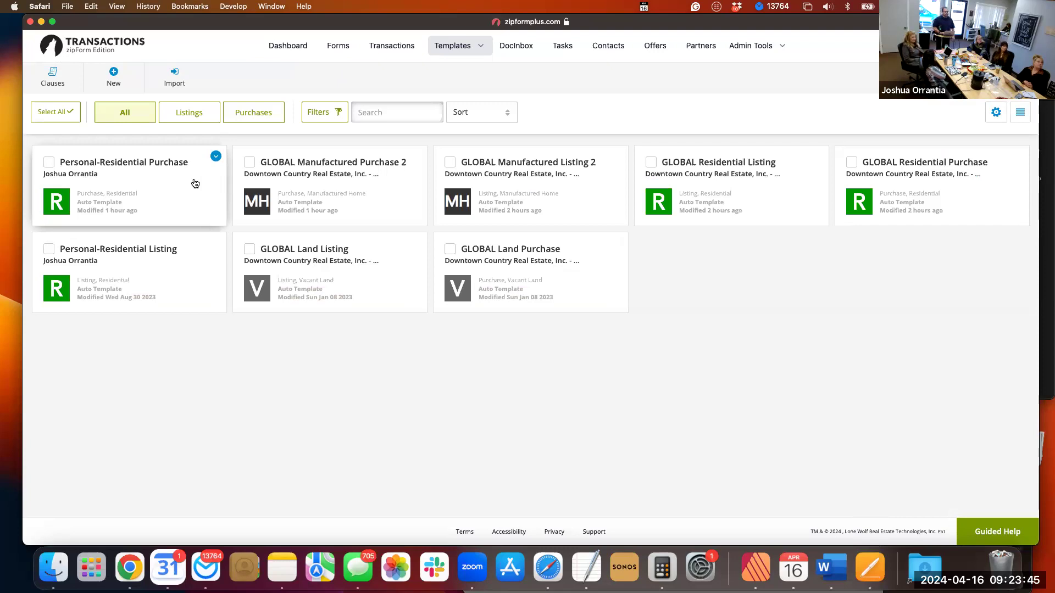
{"action": "left_click", "coordinate": [395, 44]}
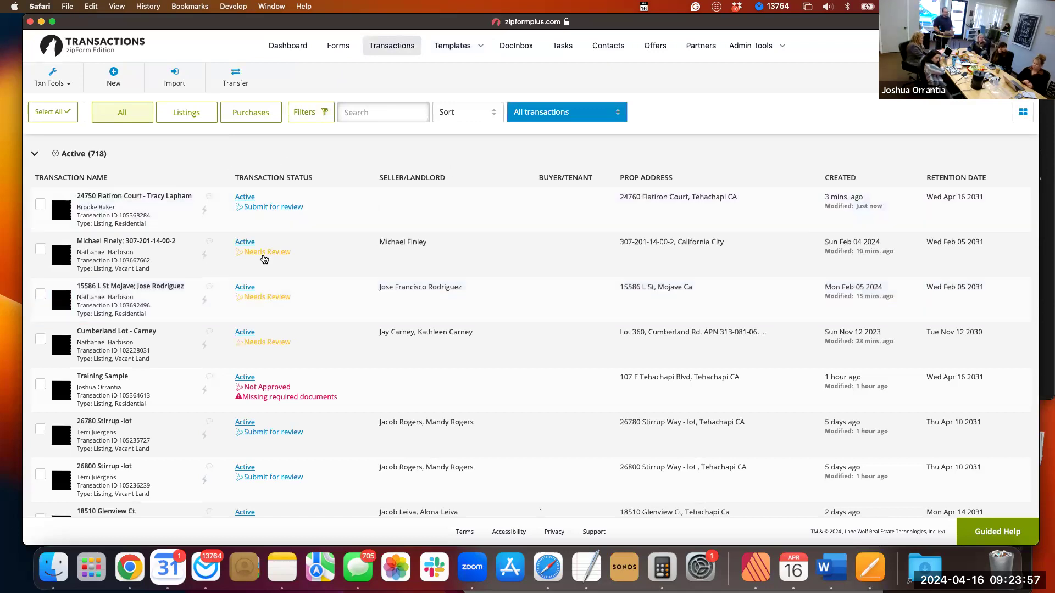
{"action": "left_click", "coordinate": [112, 378]}
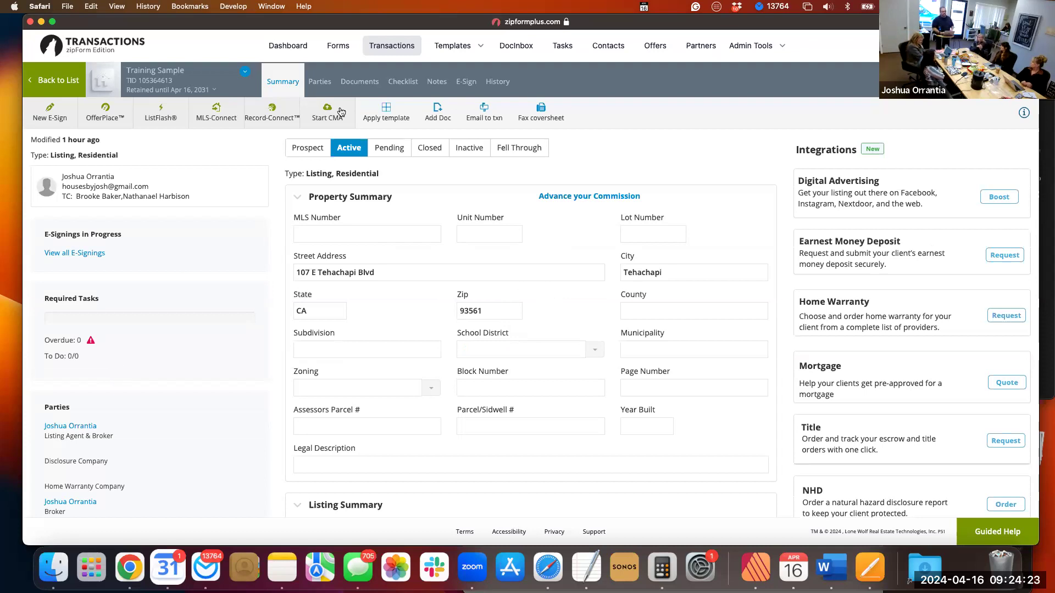
{"action": "left_click", "coordinate": [356, 84]}
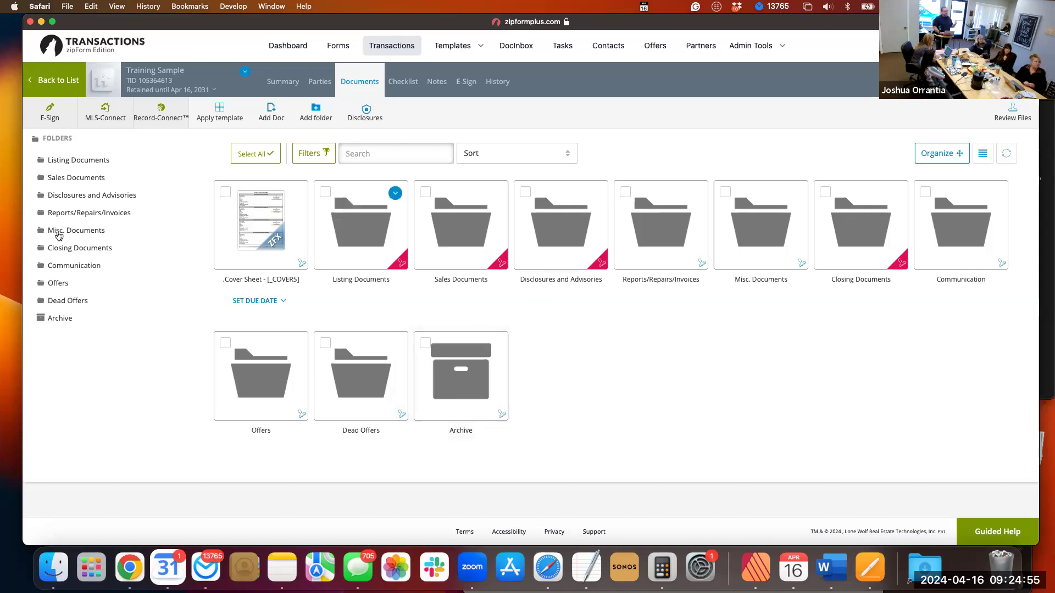
Look through the transaction's Reports/Repairs/Invoices, Misc. Documents, Closing Documents, and Disclosures and Advisories folders.
{"action": "left_click", "coordinate": [70, 214]}
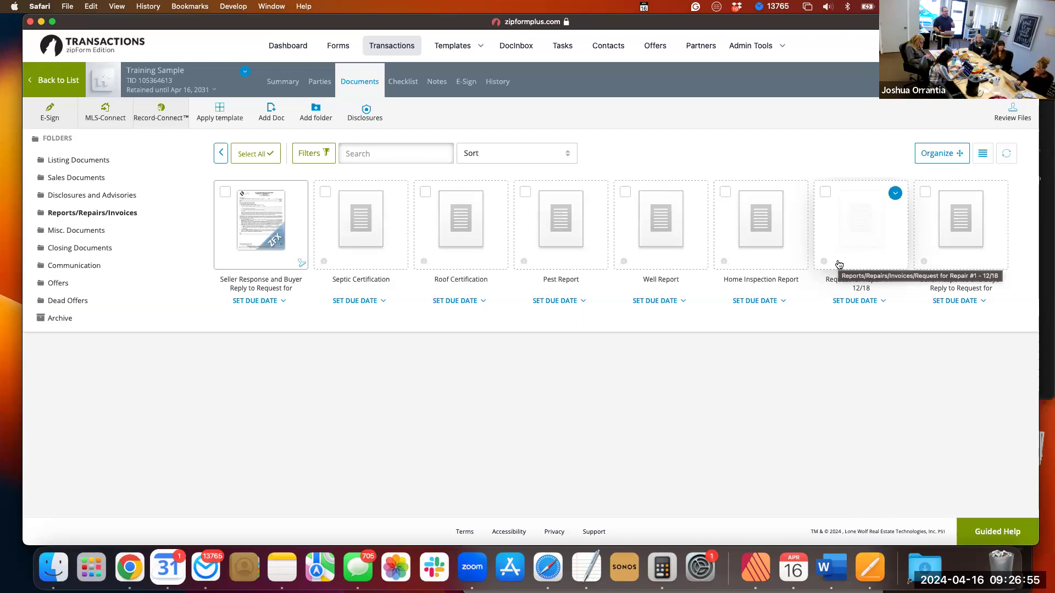
{"action": "left_click", "coordinate": [80, 231]}
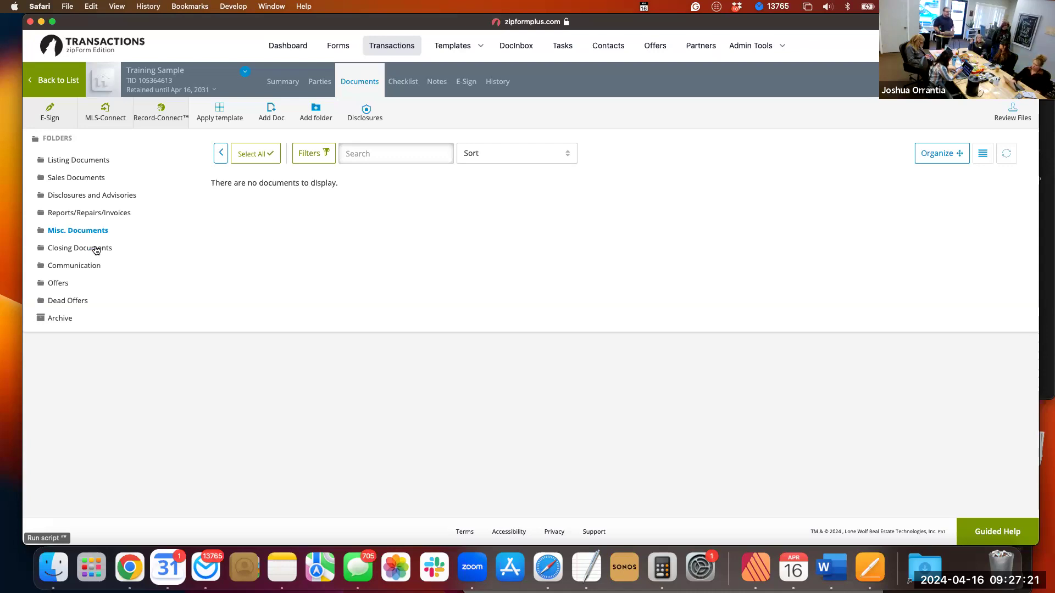
{"action": "left_click", "coordinate": [96, 250]}
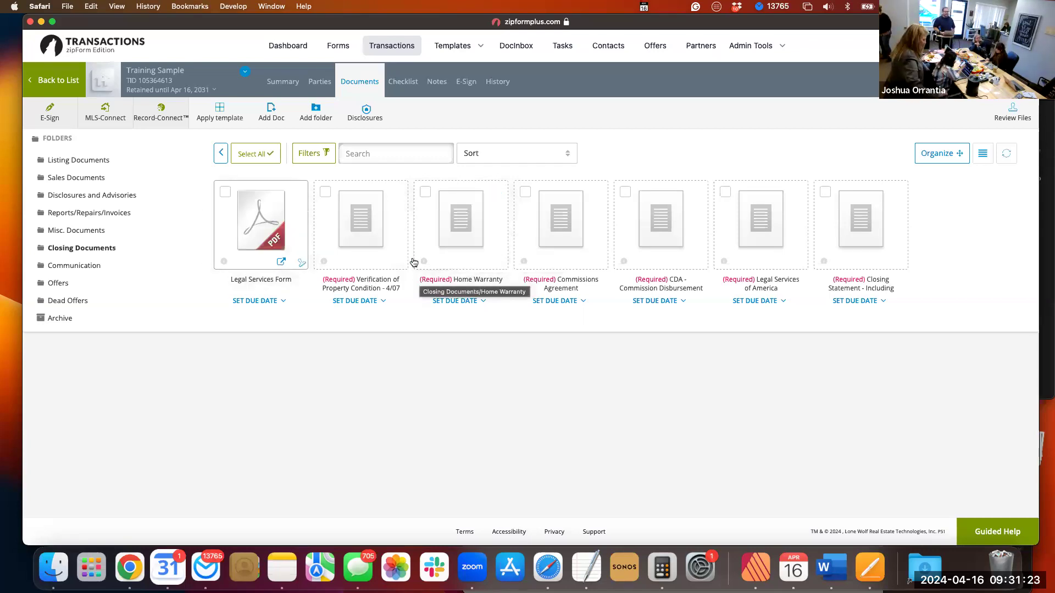
{"action": "left_click", "coordinate": [112, 197]}
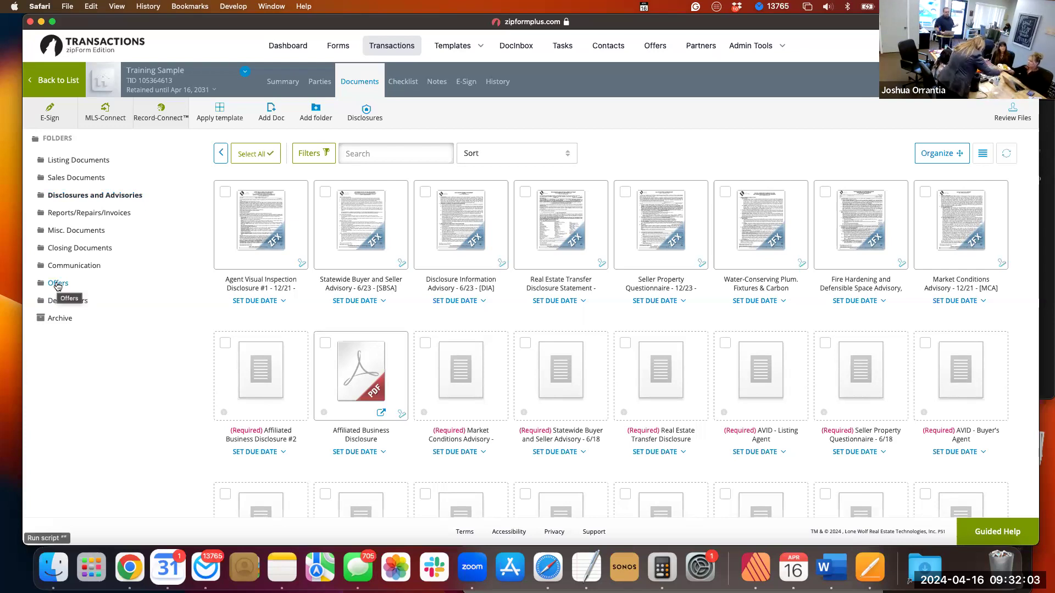
Create a subfolder inside the transaction's Offers folder, named with the agent's full name.
{"action": "left_click", "coordinate": [58, 284]}
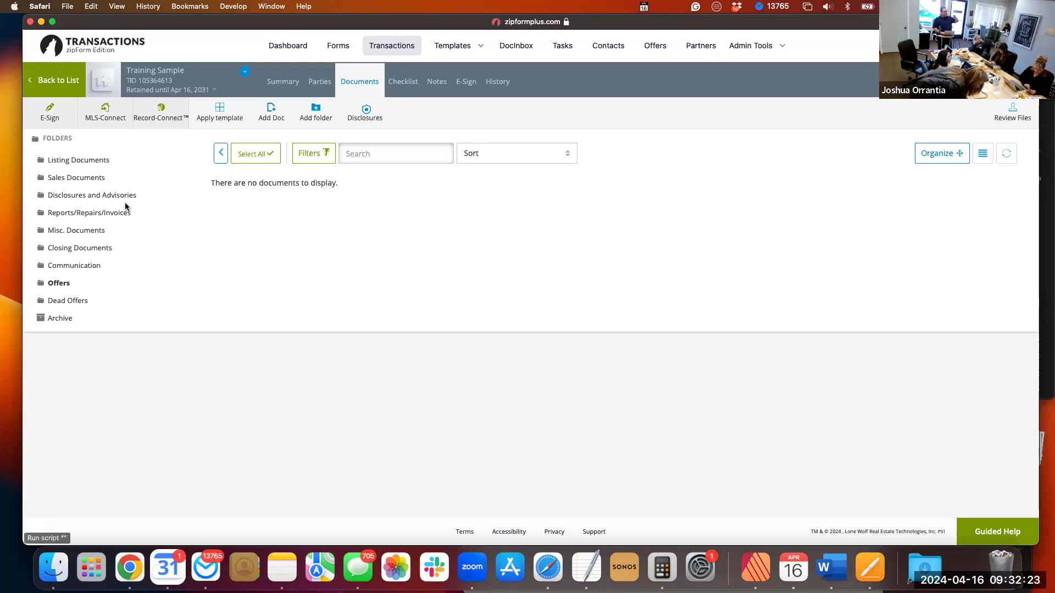
{"action": "left_click", "coordinate": [54, 286]}
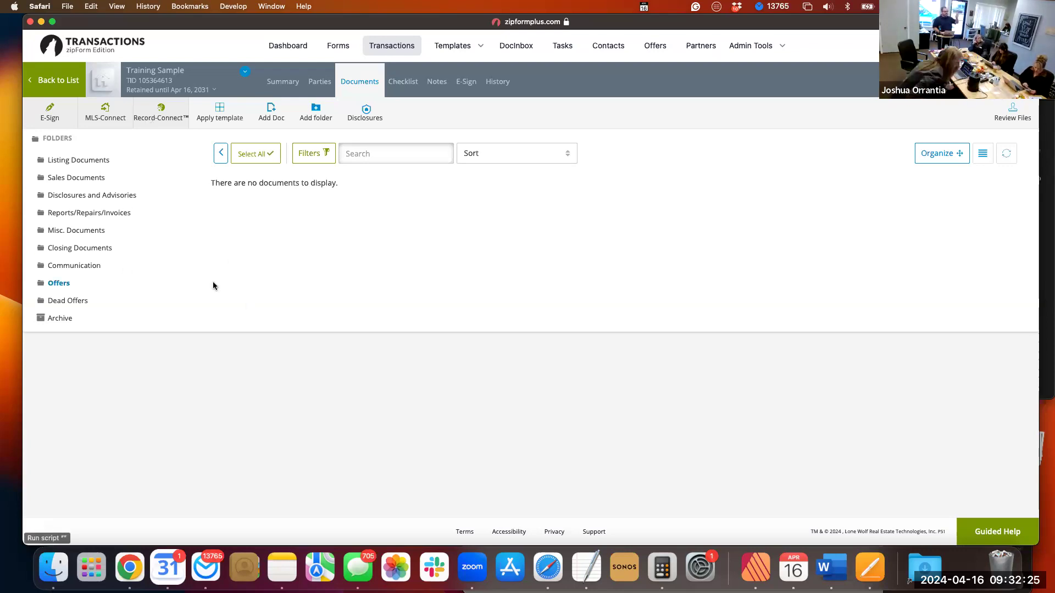
{"action": "left_click", "coordinate": [315, 112]}
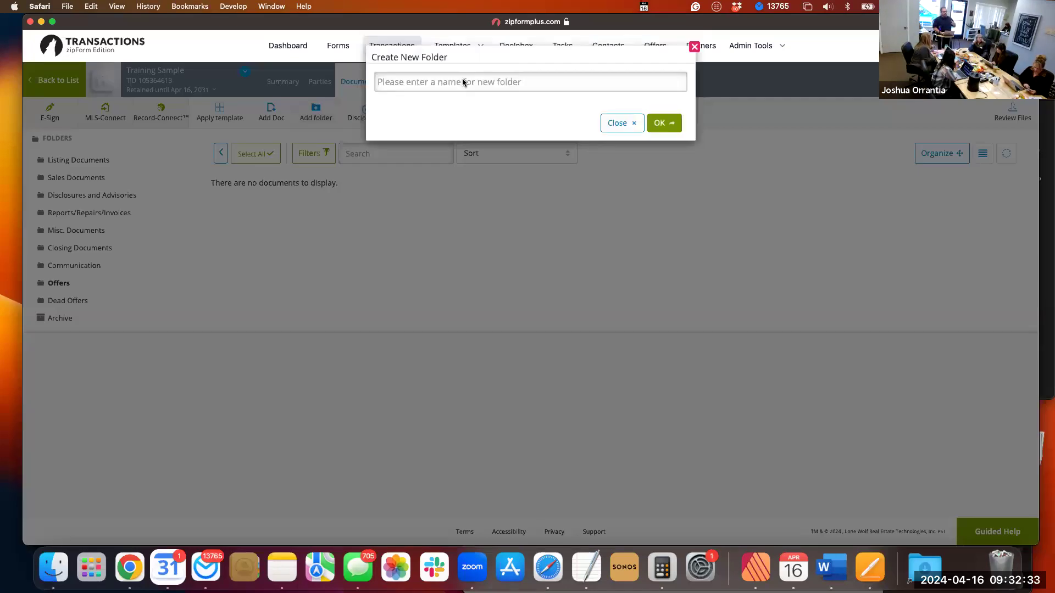
{"action": "left_click", "coordinate": [463, 80]}
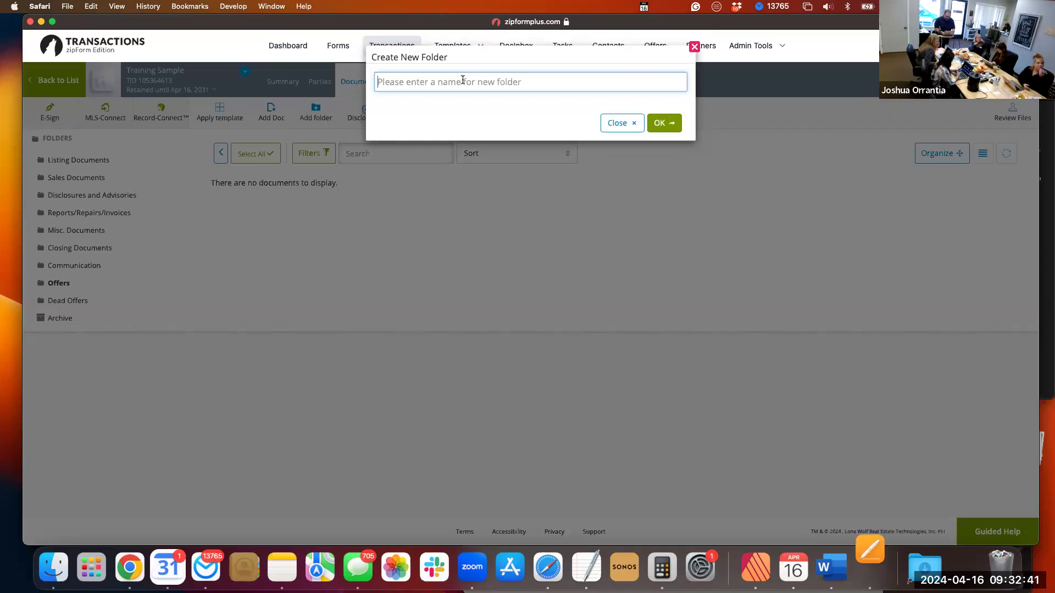
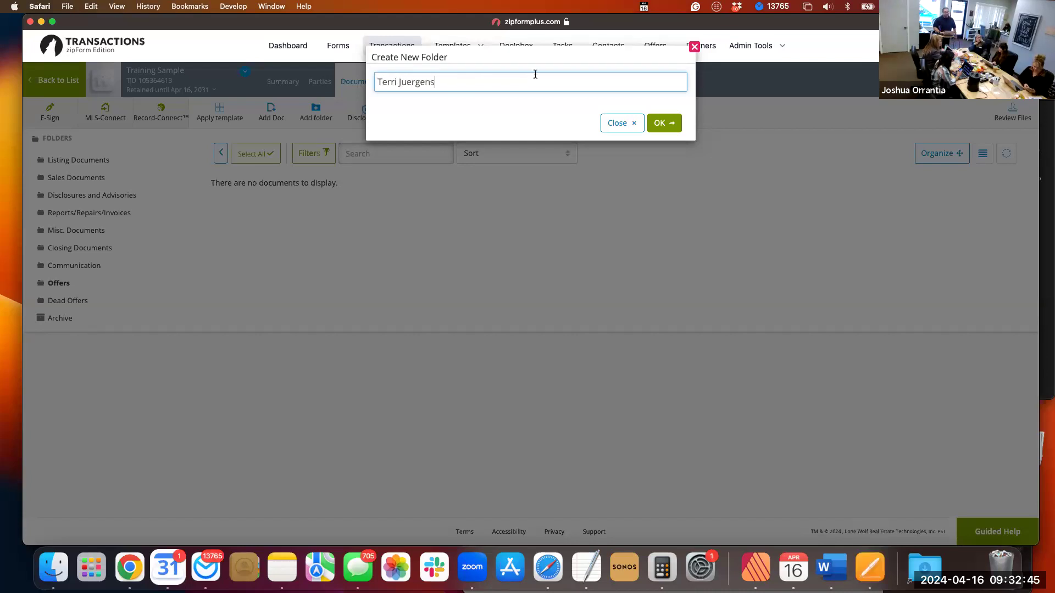
{"action": "left_click", "coordinate": [655, 124]}
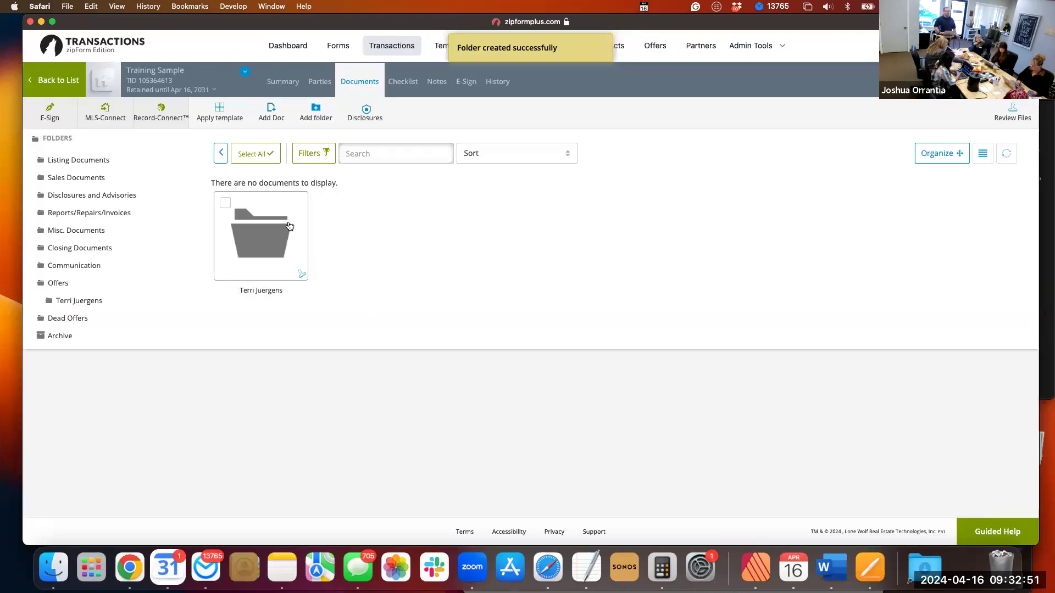
View the first agent's offer subfolder and Sales Documents, and create another subfolder in Offers named with a second agent's full name.
{"action": "left_click", "coordinate": [262, 233]}
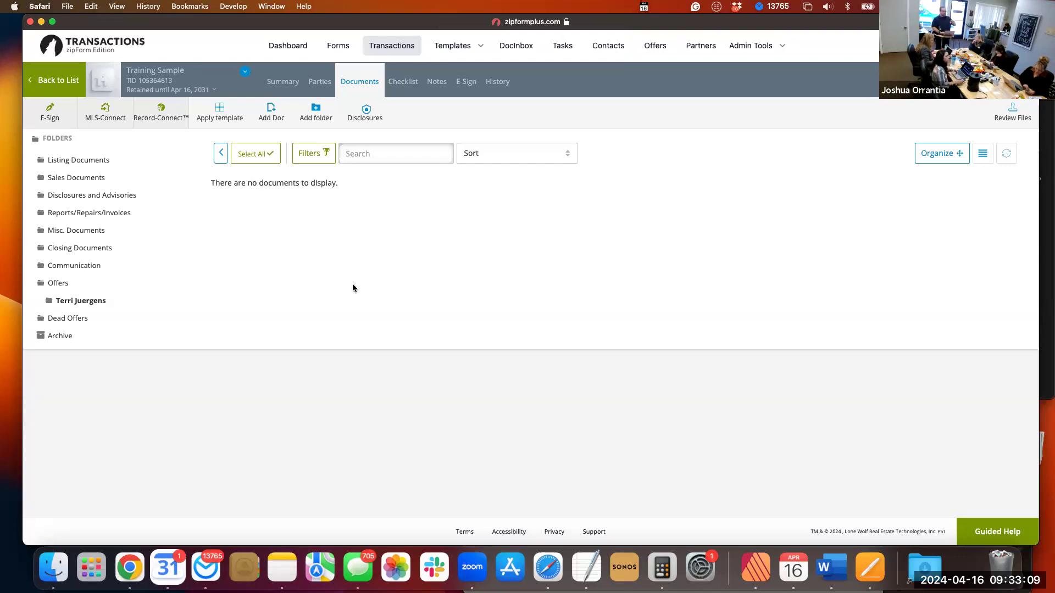
{"action": "left_click", "coordinate": [90, 179]}
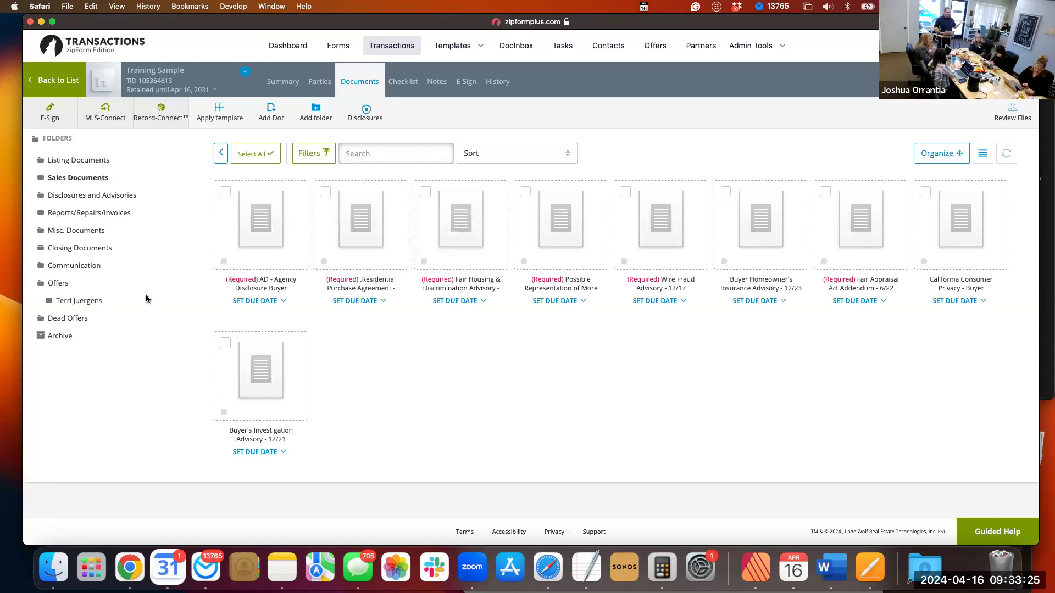
{"action": "left_click", "coordinate": [58, 283]}
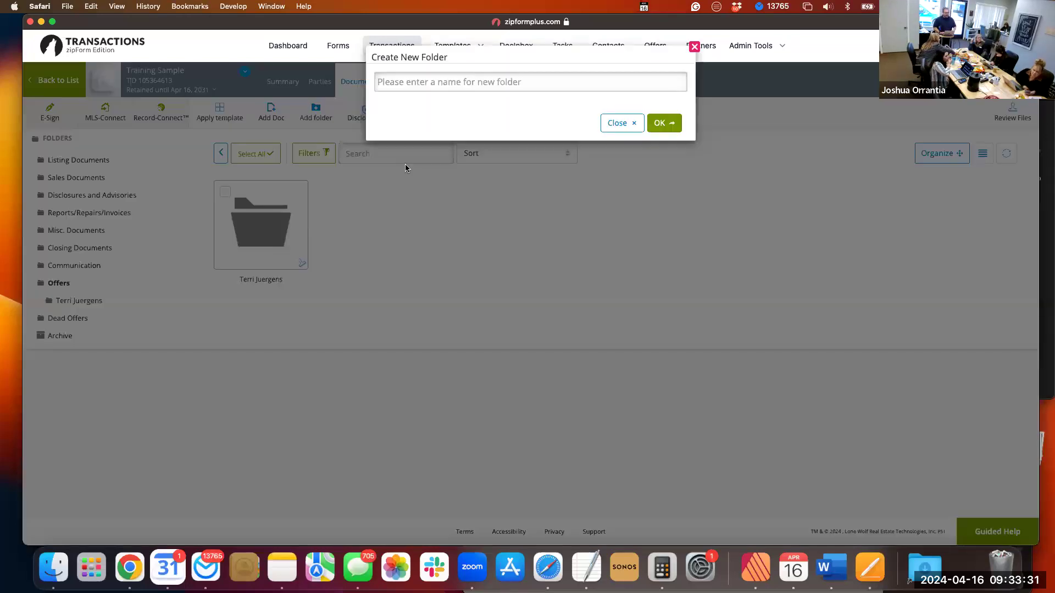
{"action": "left_click", "coordinate": [403, 88]}
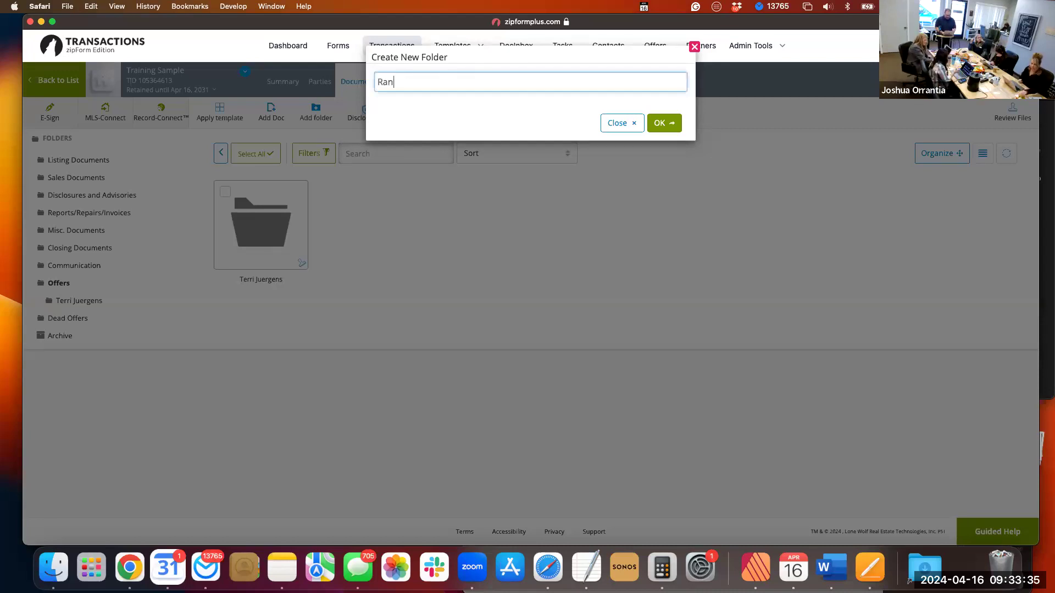
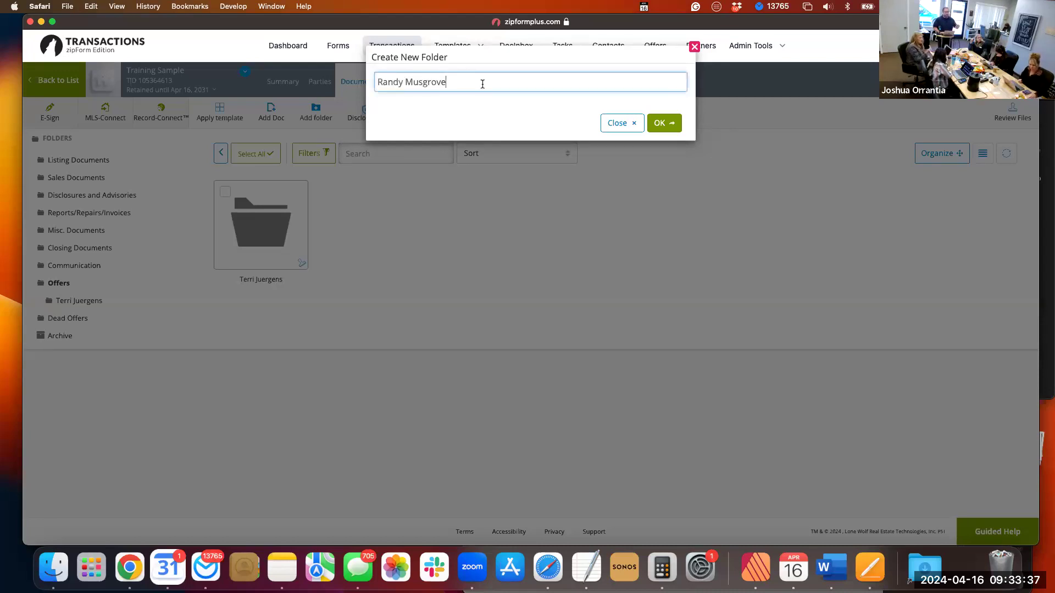
{"action": "left_click", "coordinate": [660, 123]}
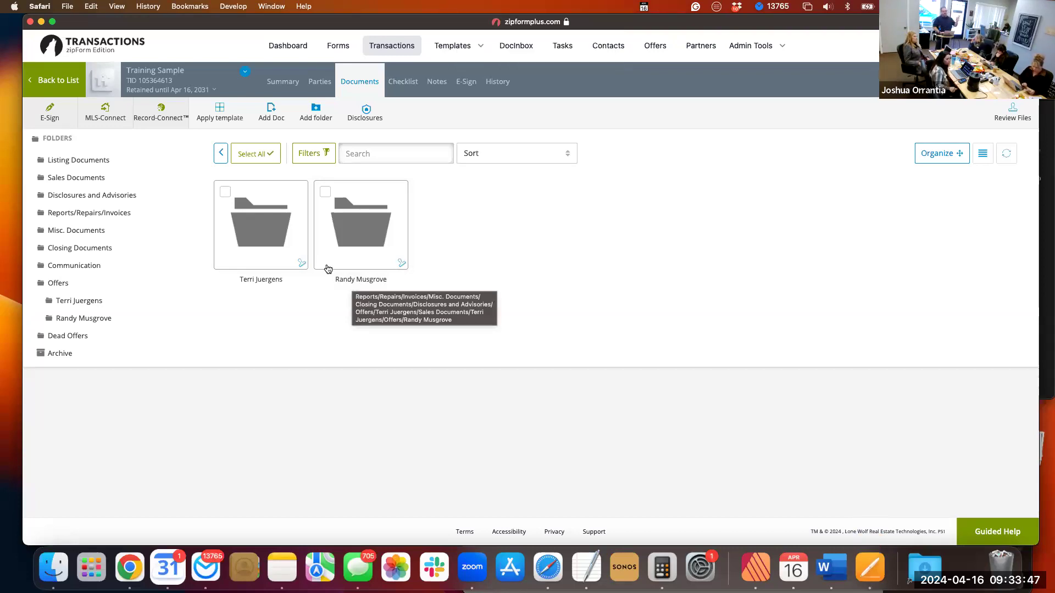
Look through the Sales Documents folder and the two agent-named subfolders under Offers.
{"action": "left_click", "coordinate": [77, 177]}
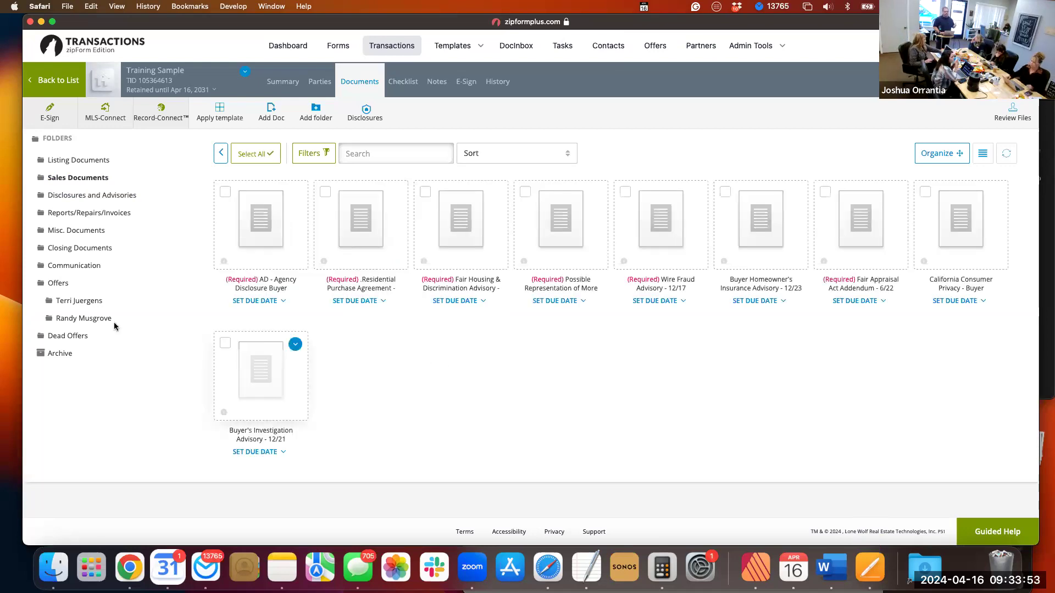
{"action": "left_click", "coordinate": [92, 320]}
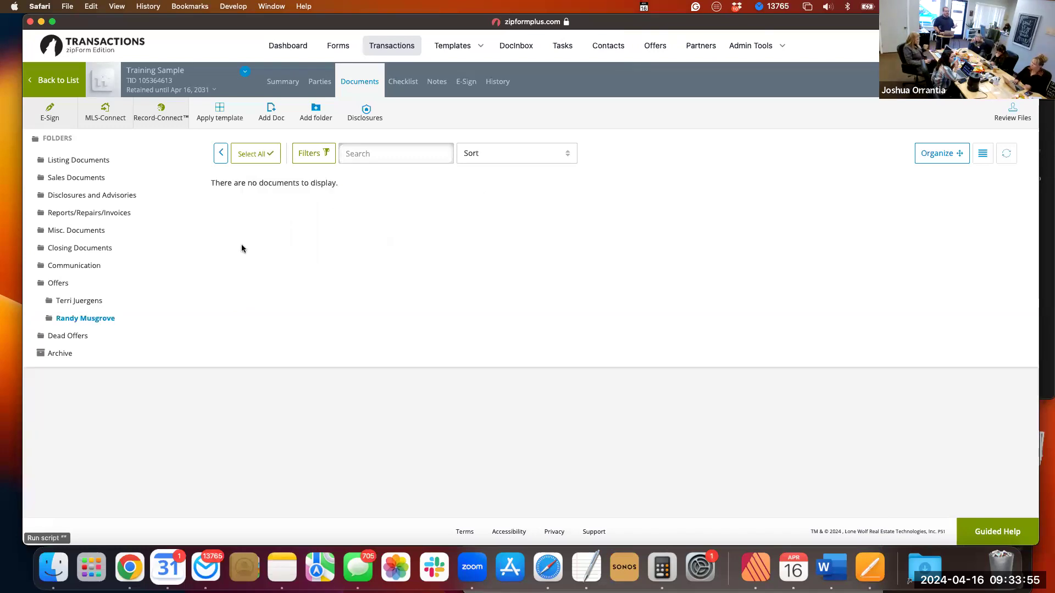
{"action": "left_click", "coordinate": [85, 301]}
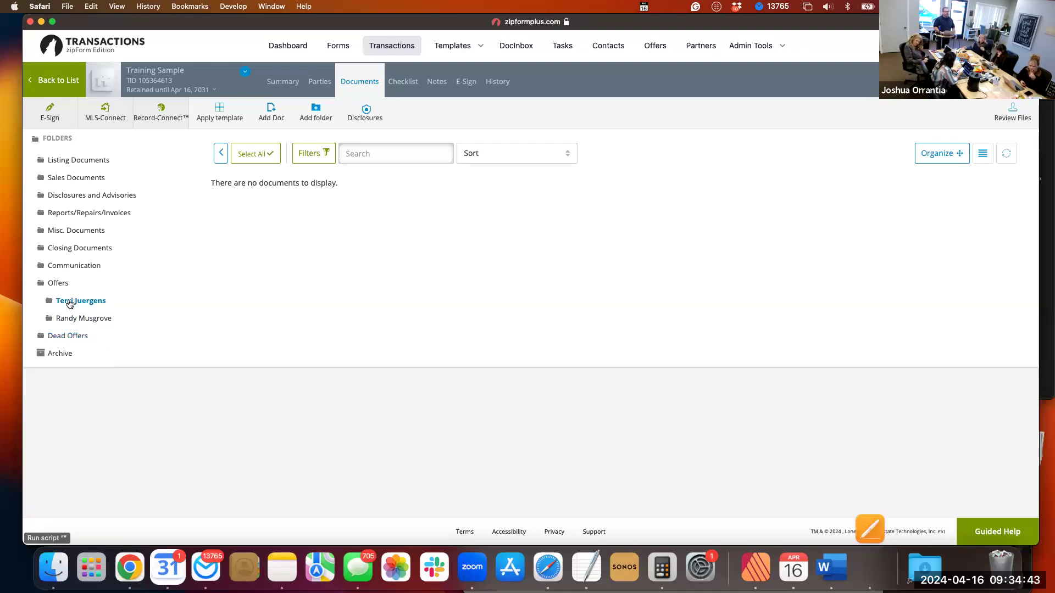
Delete both agent-named subfolders from the transaction's Offers folder.
{"action": "triple_click", "coordinate": [70, 302]}
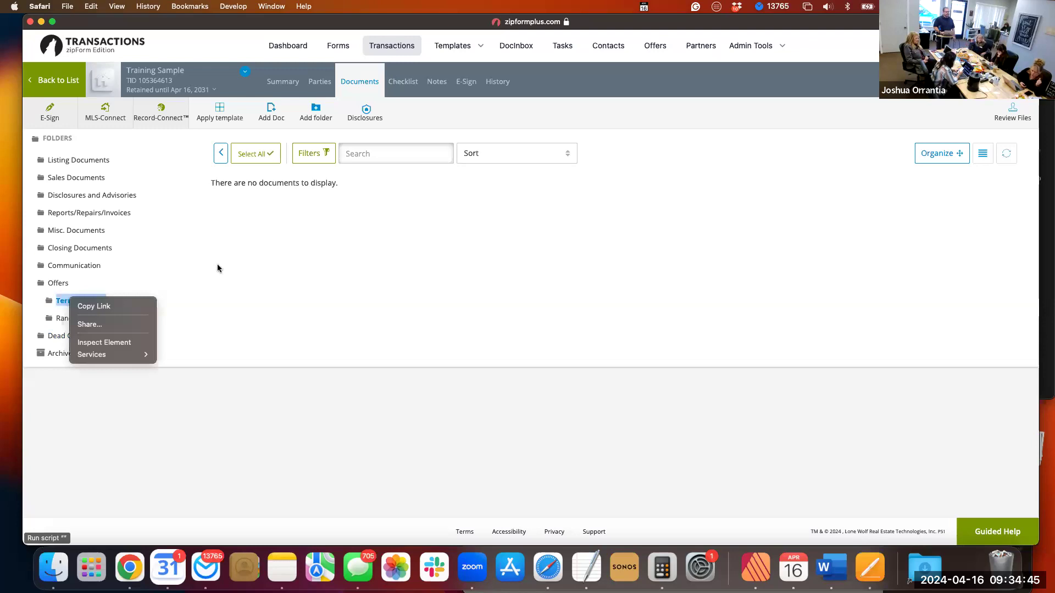
{"action": "left_click", "coordinate": [212, 226]}
{"action": "left_click", "coordinate": [63, 283]}
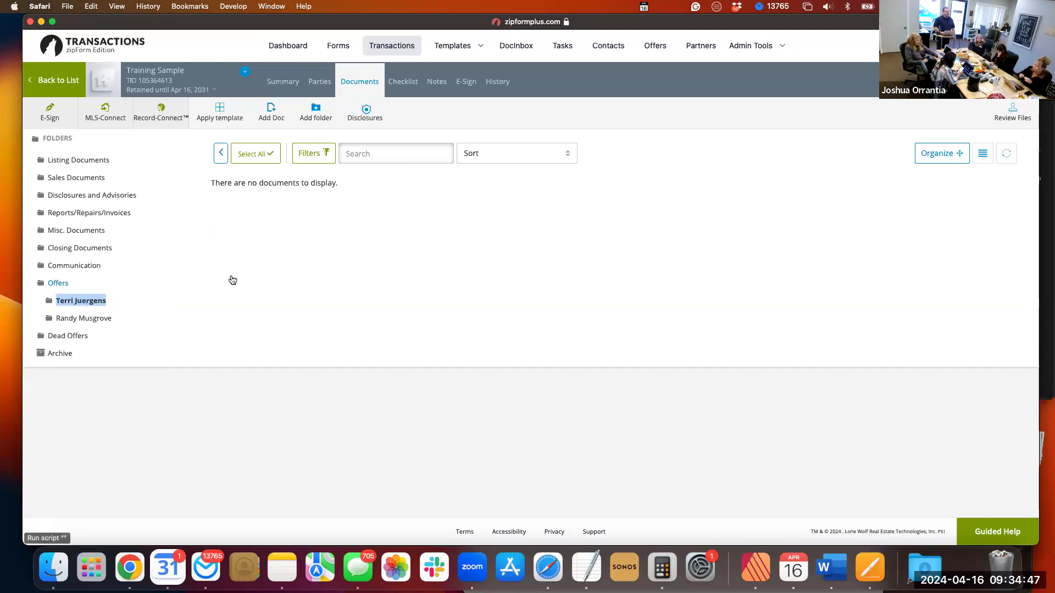
{"action": "left_click", "coordinate": [295, 195]}
{"action": "left_click", "coordinate": [629, 135]}
{"action": "left_click", "coordinate": [630, 134]}
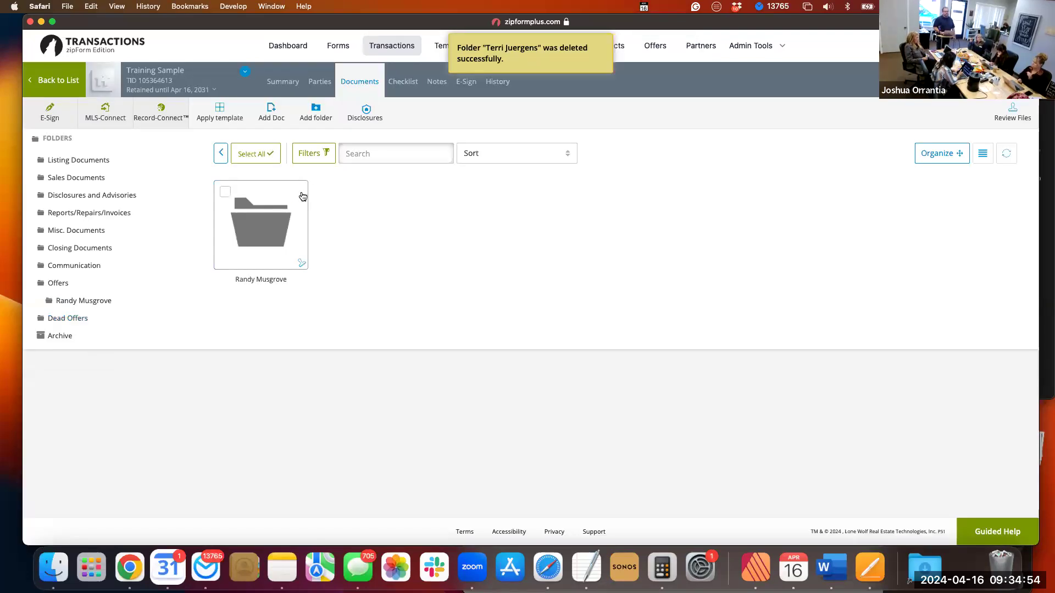
{"action": "left_click", "coordinate": [303, 197]}
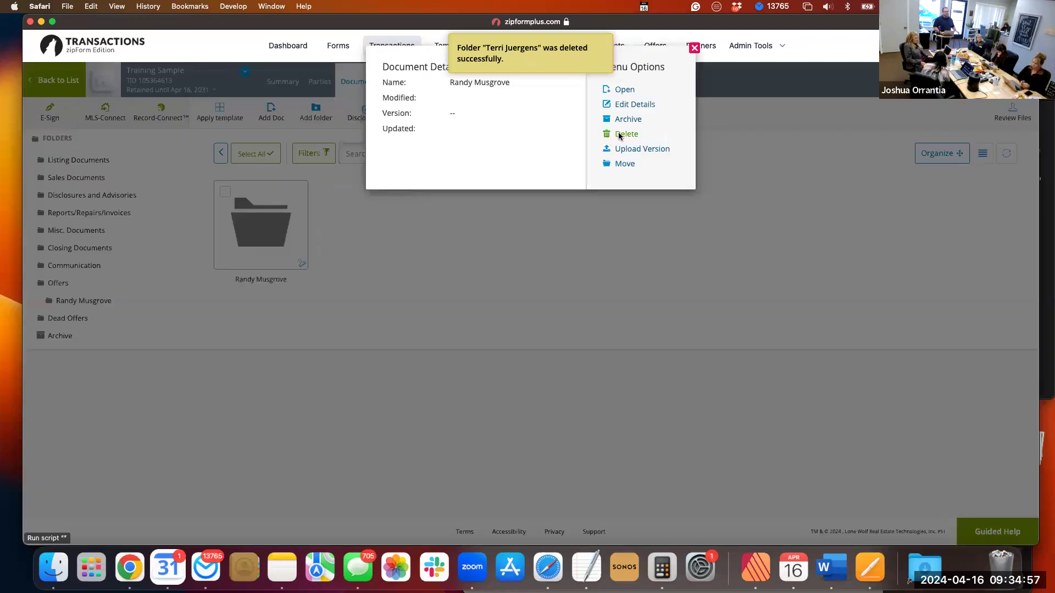
{"action": "left_click", "coordinate": [621, 135]}
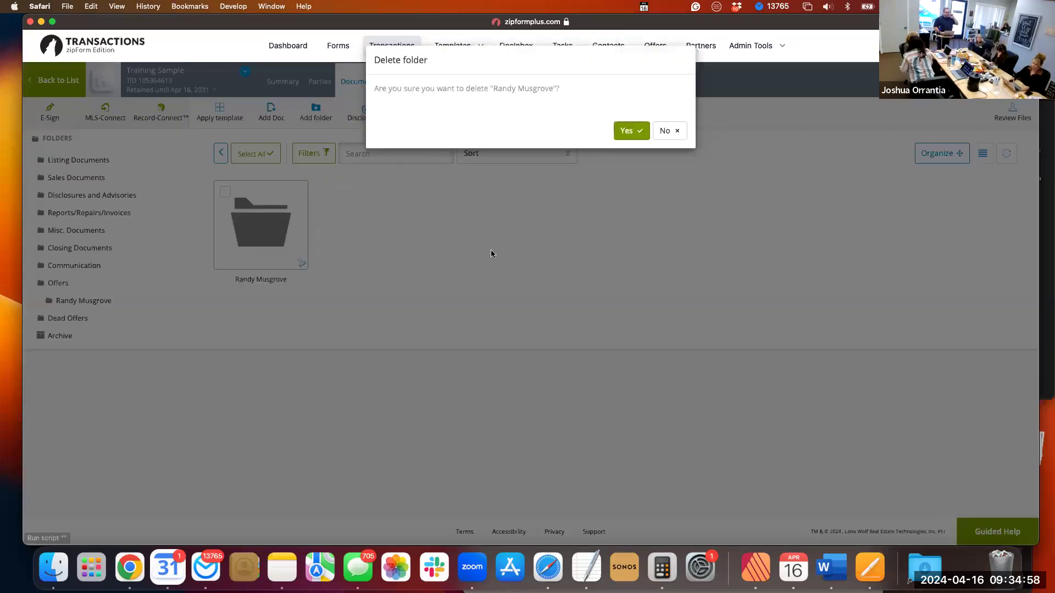
{"action": "left_click", "coordinate": [626, 132]}
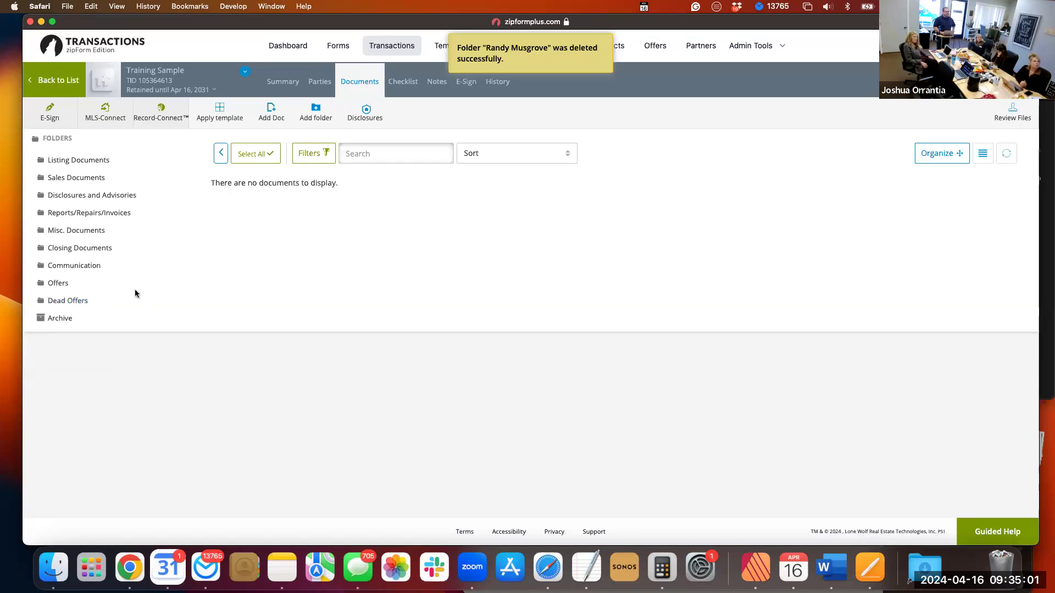
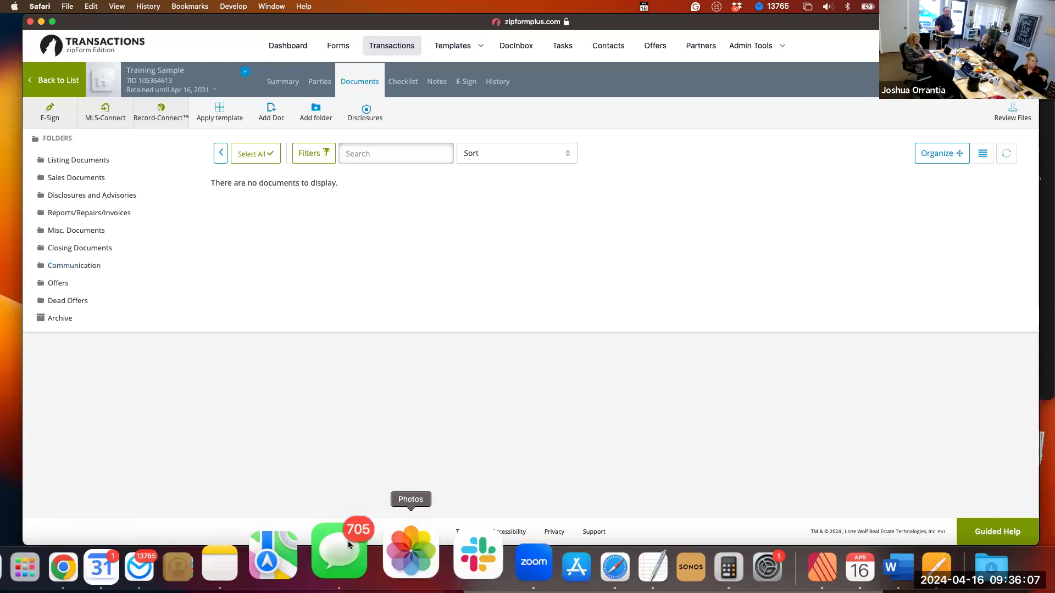
Switch to Messages, open the text conversation about the resume and zookeeper job, and copy its recent messages.
{"action": "left_click", "coordinate": [350, 541]}
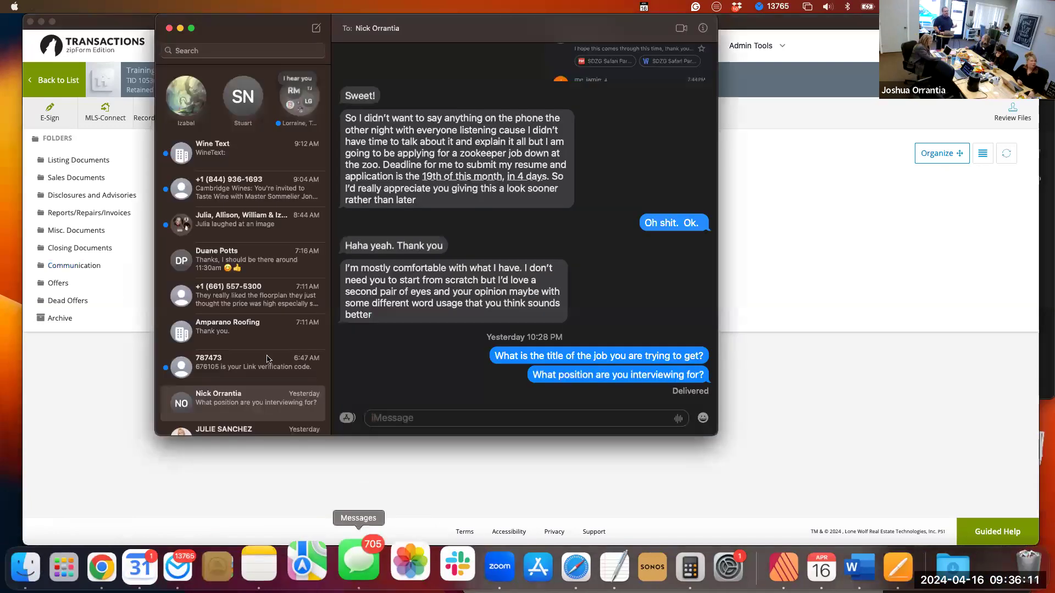
{"action": "scroll", "coordinate": [267, 359], "scroll_direction": "down", "scroll_amount": 2}
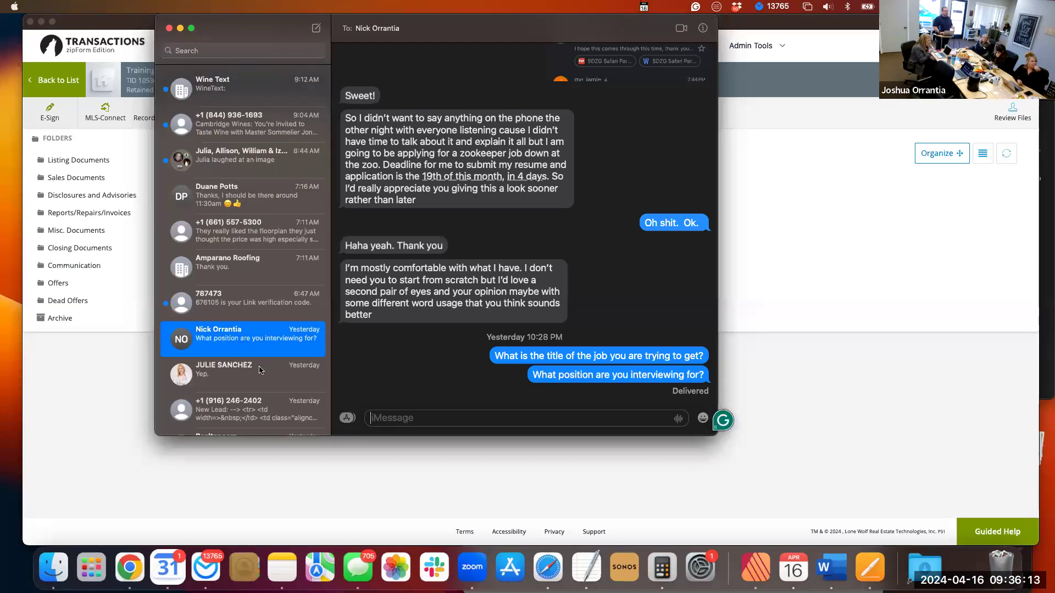
{"action": "left_click", "coordinate": [261, 370]}
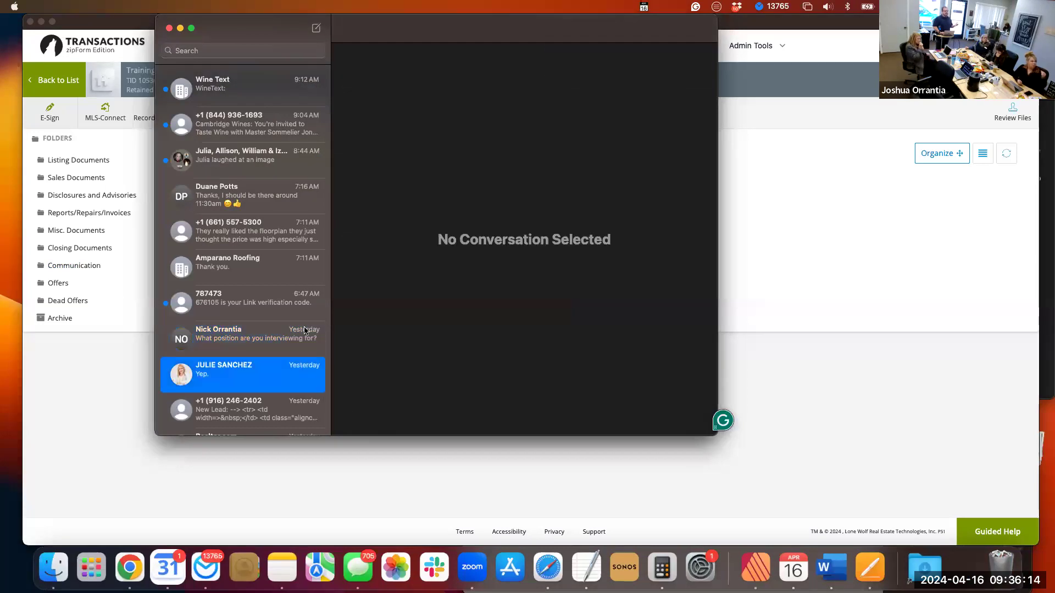
{"action": "left_click", "coordinate": [265, 337]}
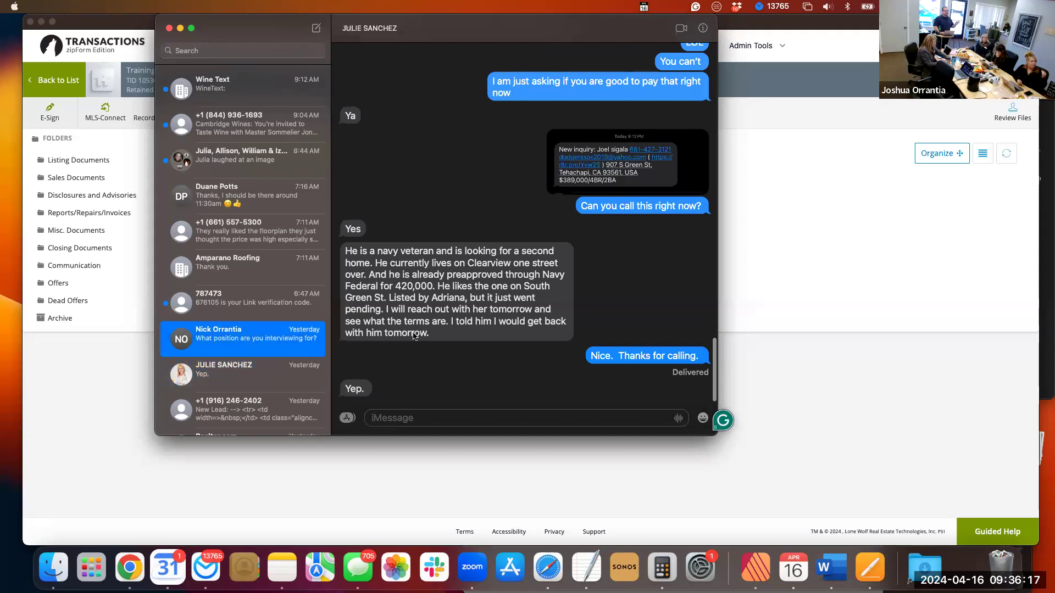
{"action": "scroll", "coordinate": [413, 337], "scroll_direction": "up", "scroll_amount": 5}
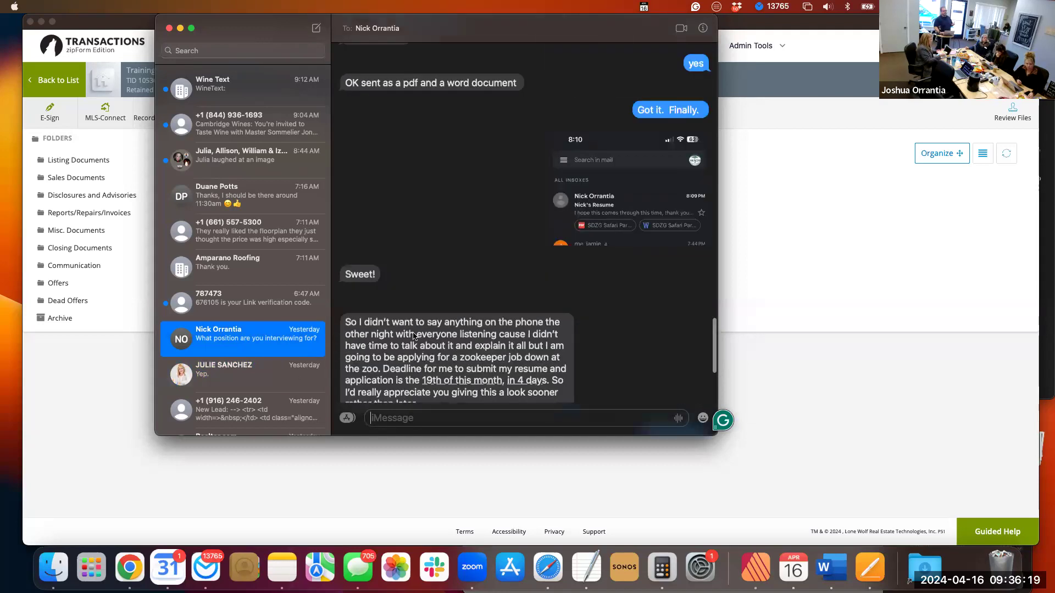
{"action": "scroll", "coordinate": [384, 259], "scroll_direction": "up", "scroll_amount": 6}
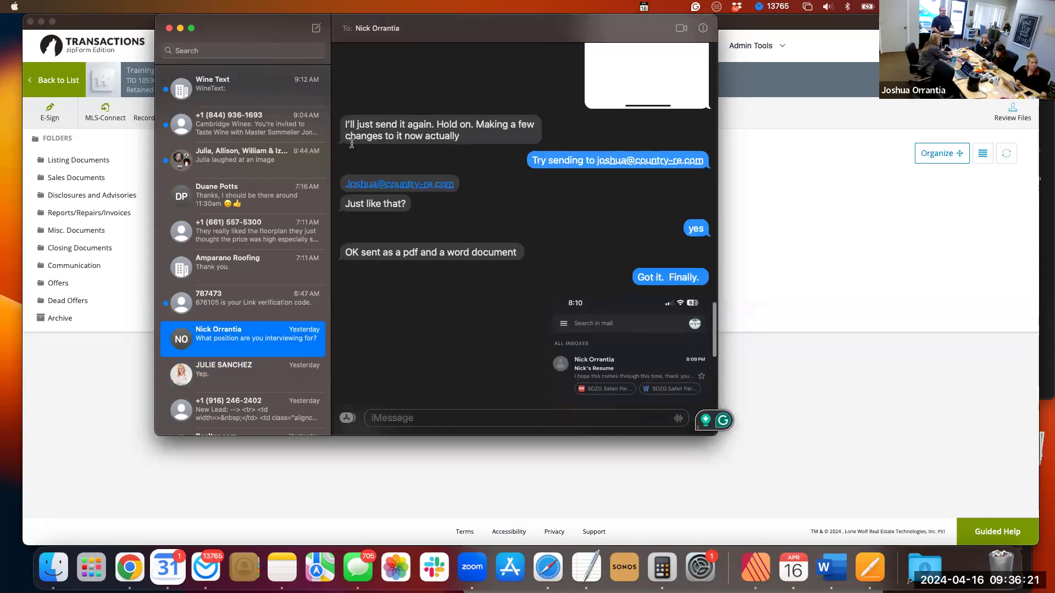
{"action": "scroll", "coordinate": [388, 214], "scroll_direction": "up", "scroll_amount": 2}
{"action": "left_click_drag", "start_coordinate": [500, 372], "coordinate": [560, 435]}
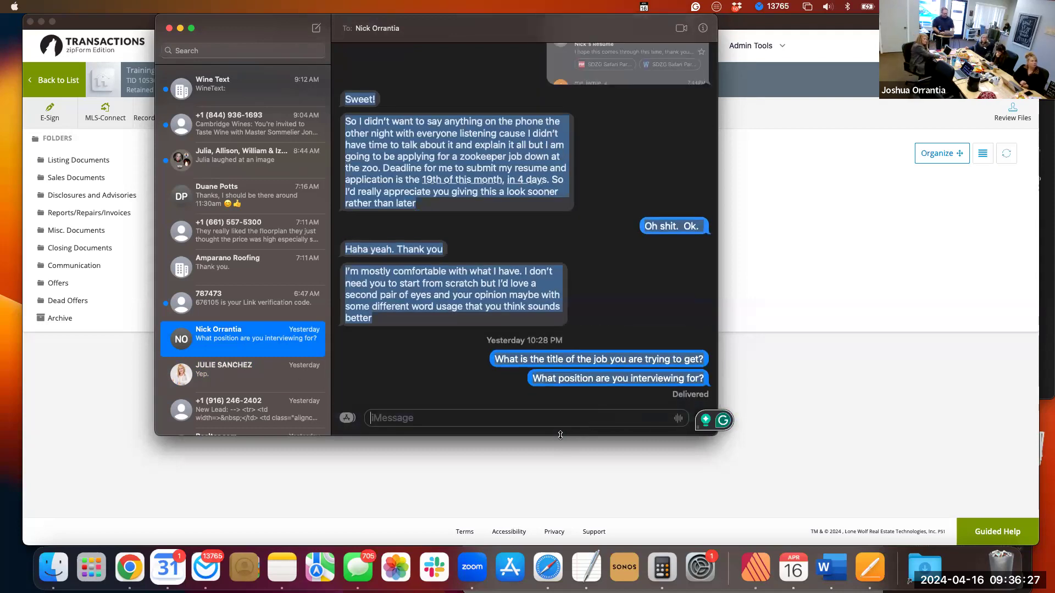
{"action": "left_click", "coordinate": [454, 493]}
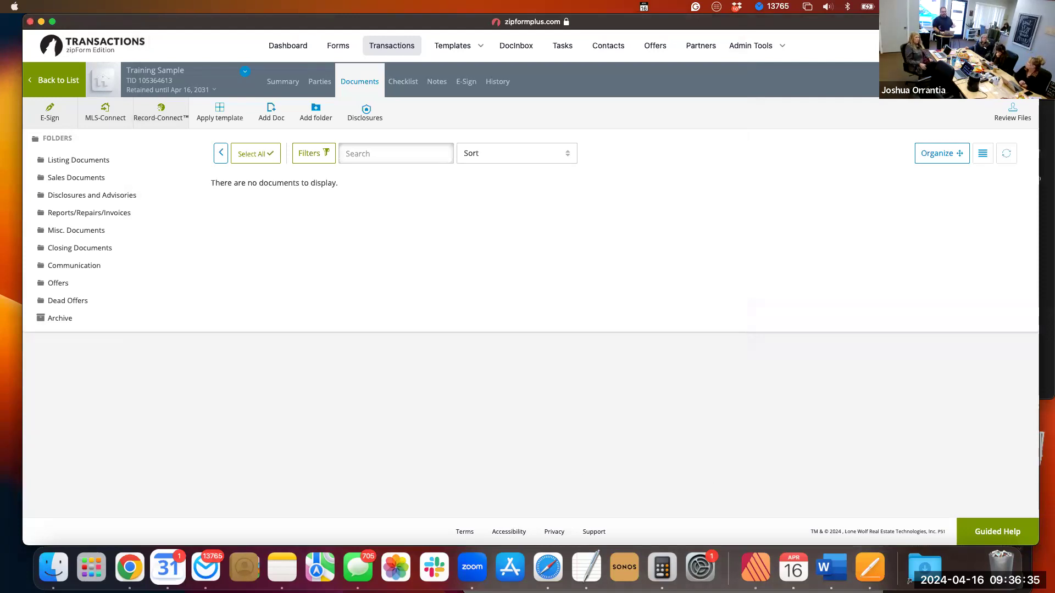
Switch to Pages, create a new document from the Blank template, and paste the copied message conversation into it.
{"action": "left_click", "coordinate": [870, 559]}
{"action": "left_click", "coordinate": [781, 444]}
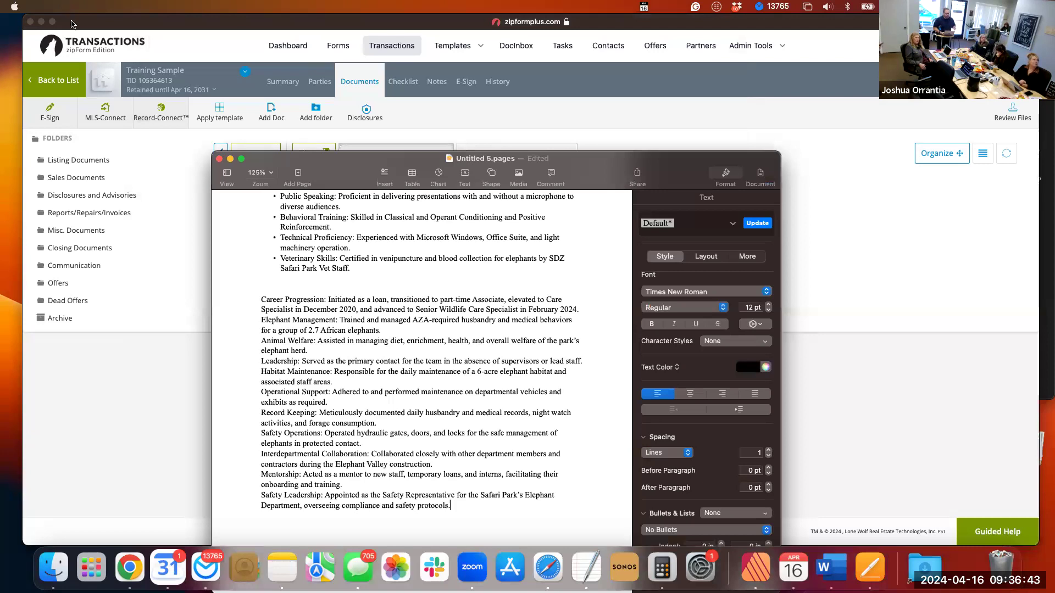
{"action": "left_click", "coordinate": [66, 7]}
{"action": "left_click", "coordinate": [243, 231]}
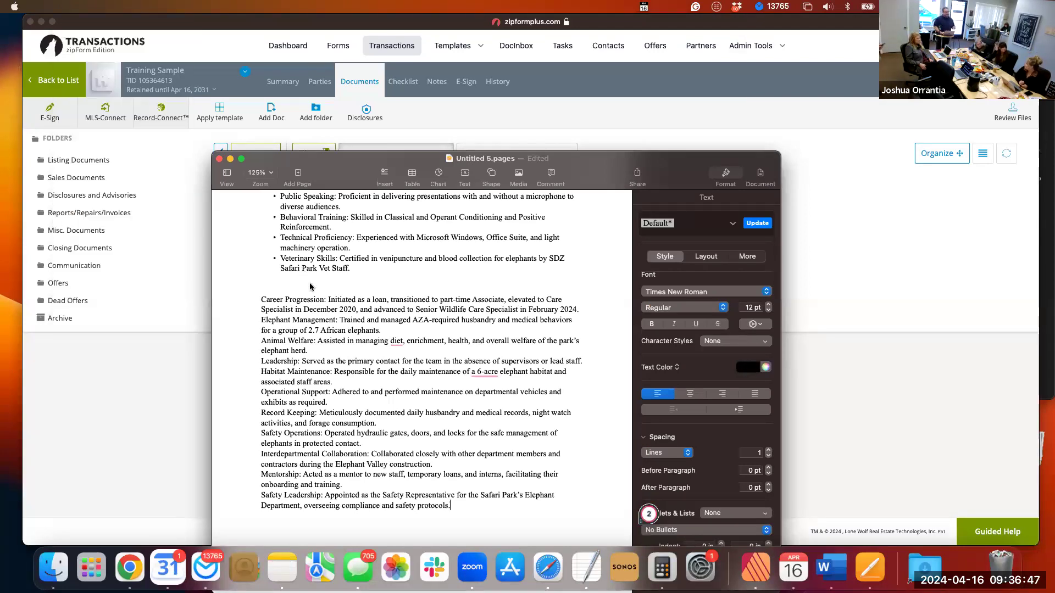
{"action": "key", "text": "super+n"}
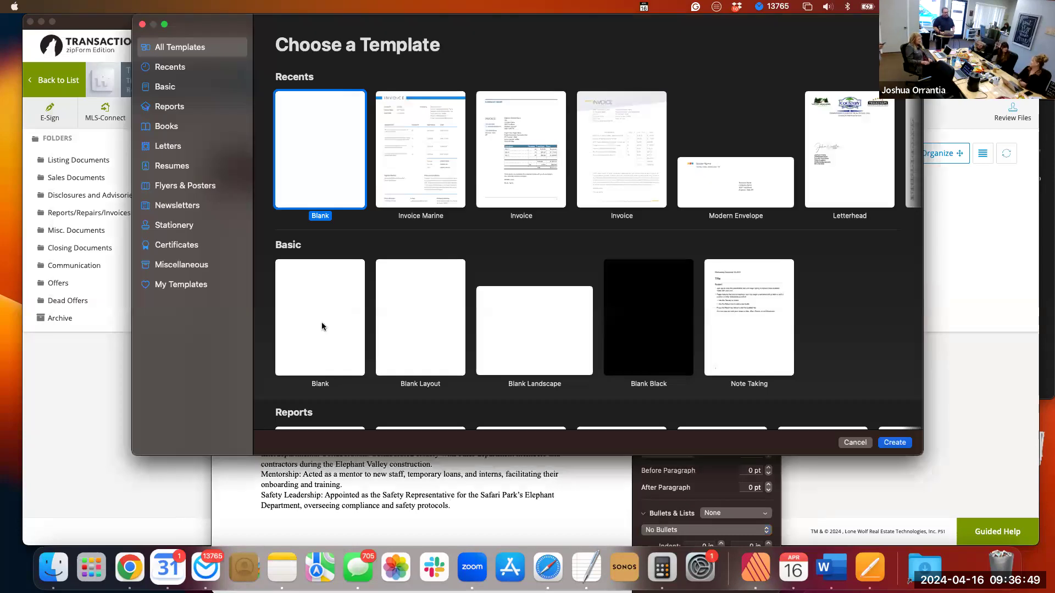
{"action": "double_click", "coordinate": [322, 326]}
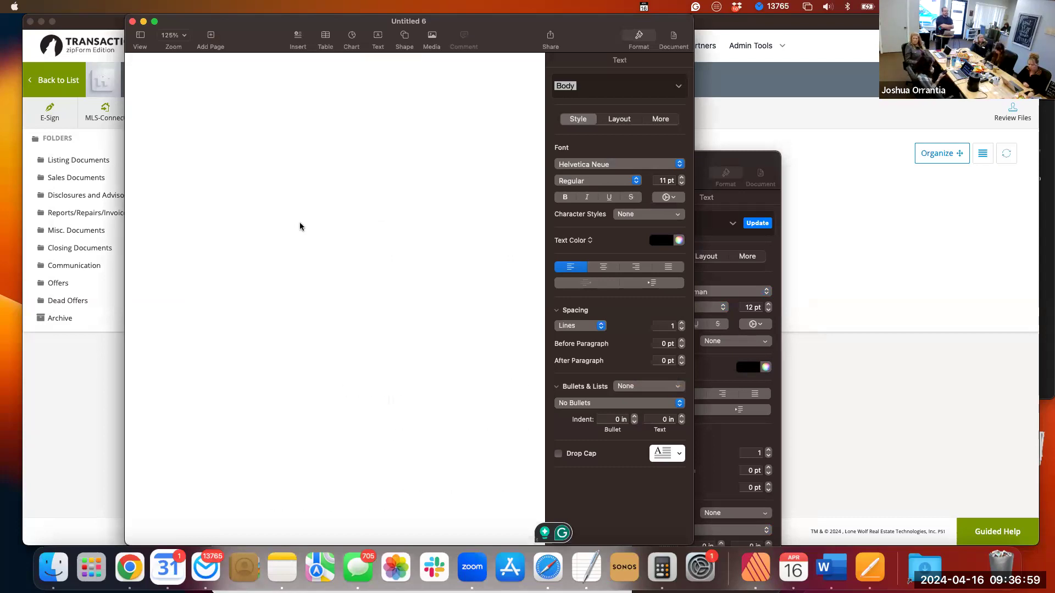
{"action": "key", "text": "super+v"}
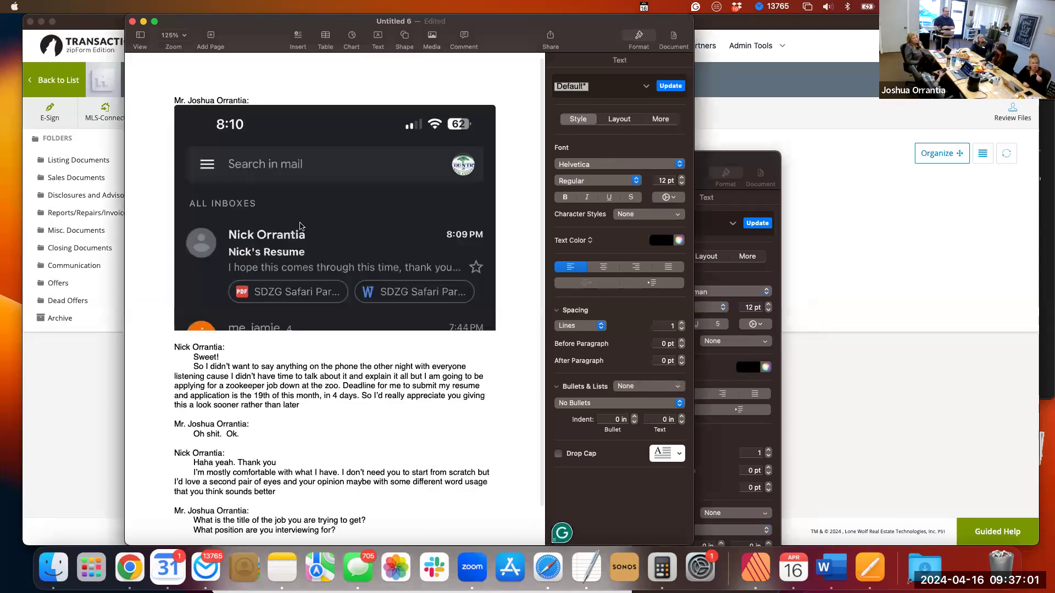
{"action": "scroll", "coordinate": [300, 226], "scroll_direction": "down", "scroll_amount": 2}
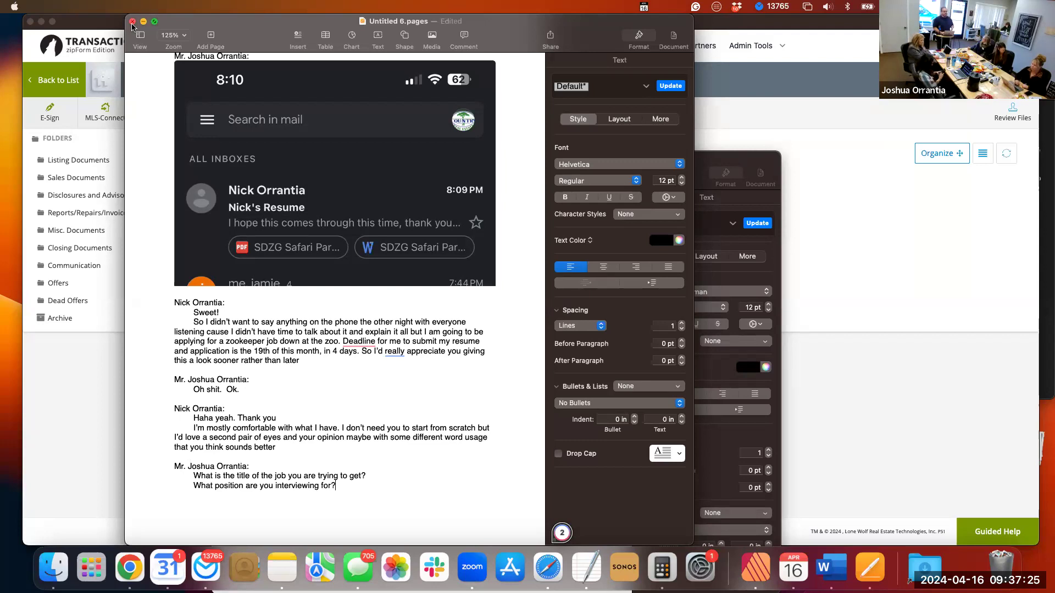
Return to the browser, reopen the Training Sample transaction from the transactions list, and view its Disclosures and Advisories documents.
{"action": "left_click", "coordinate": [85, 266]}
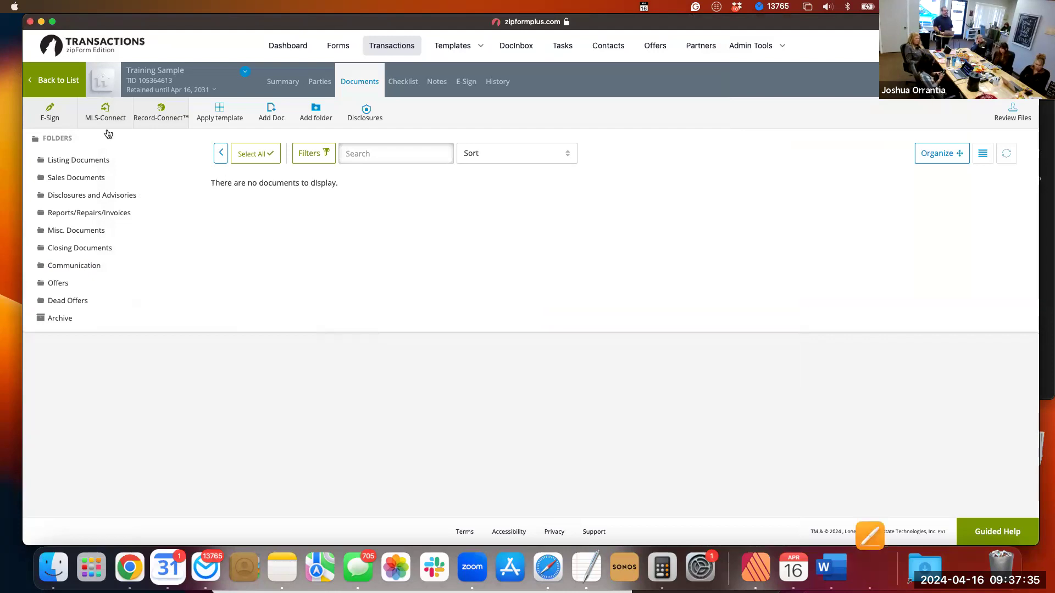
{"action": "left_click", "coordinate": [60, 88]}
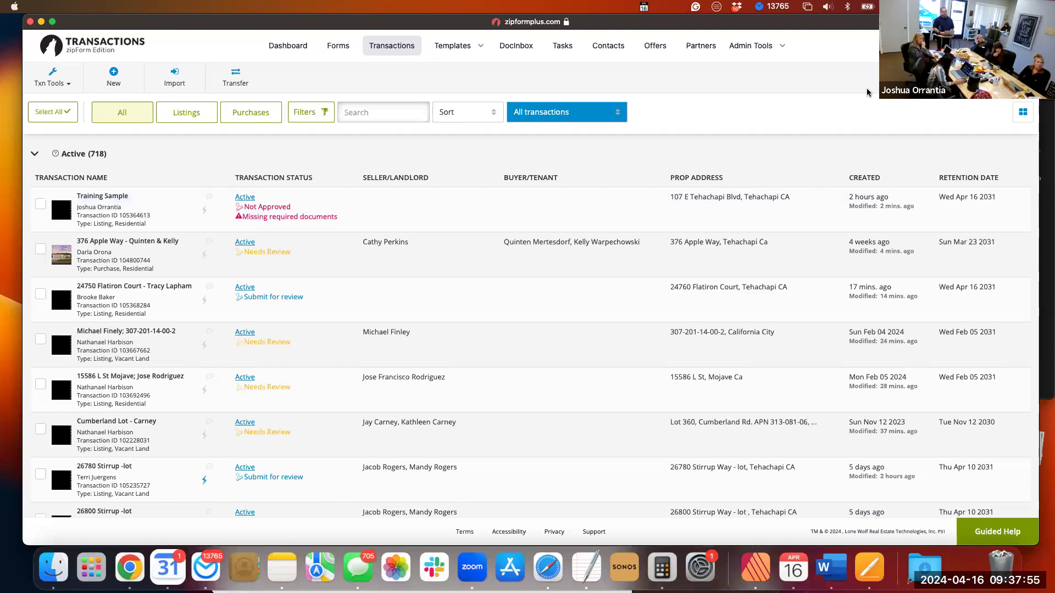
{"action": "left_click", "coordinate": [103, 196]}
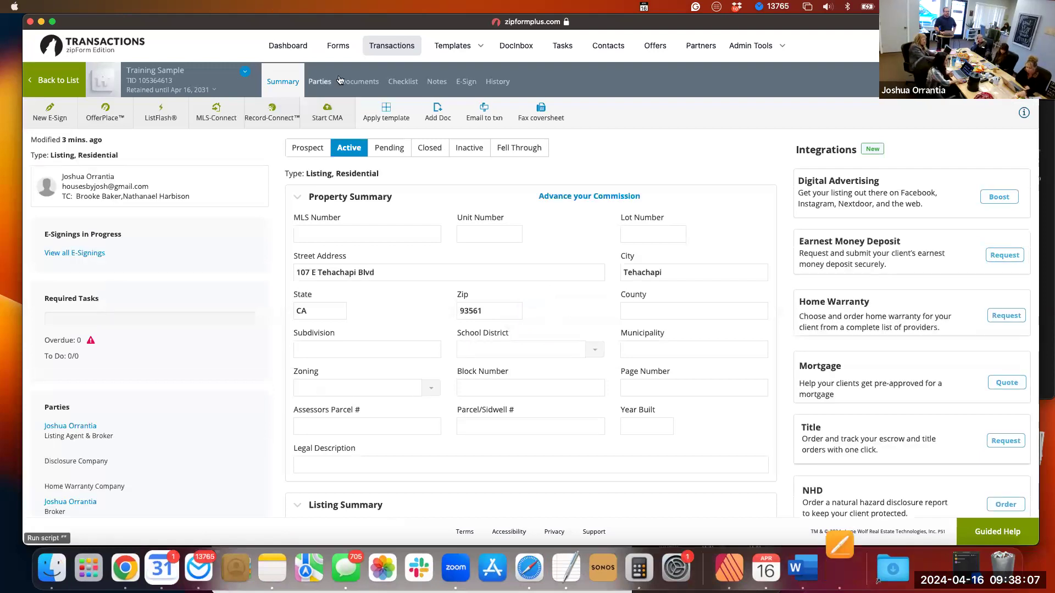
{"action": "left_click", "coordinate": [357, 86]}
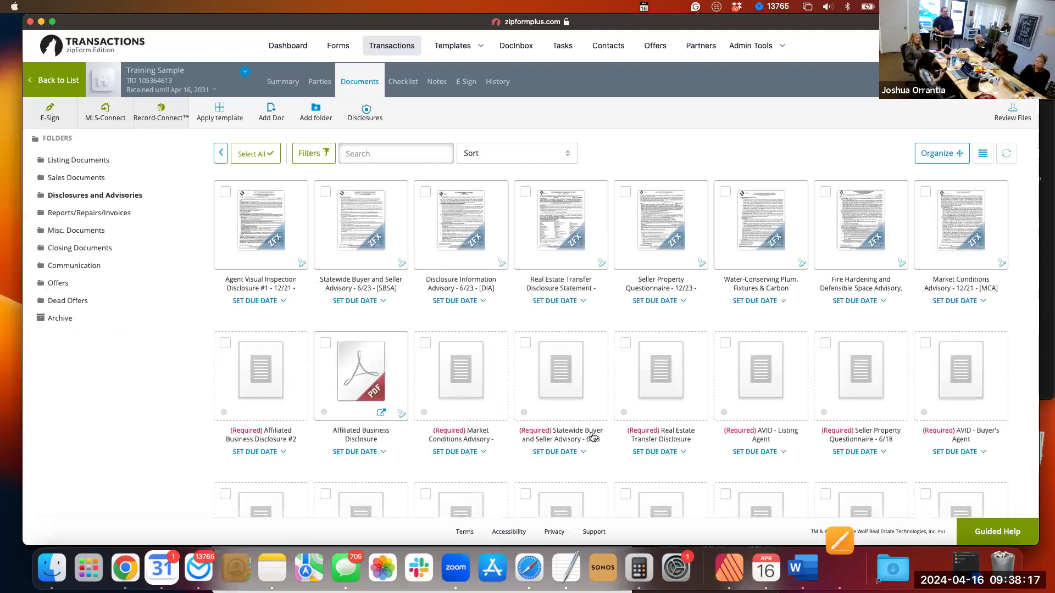
{"action": "scroll", "coordinate": [593, 437], "scroll_direction": "down", "scroll_amount": 5}
Open the Agent Package PDF and examine the Purchase Price, Acceptance Date and Close of Escrow clauses, highlighting their key values.
{"action": "mouse_move", "coordinate": [592, 437]}
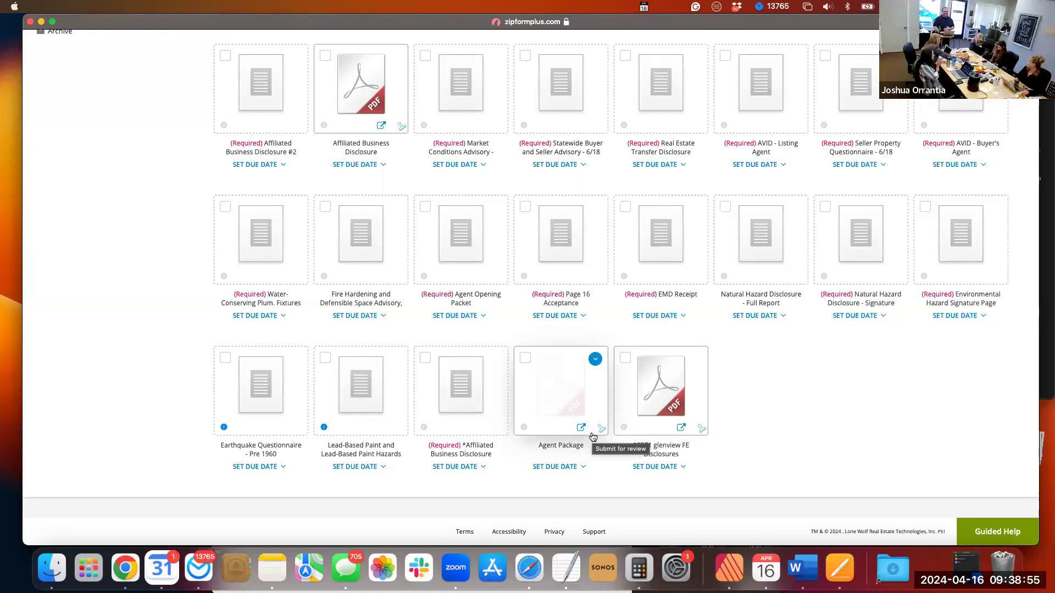
{"action": "left_click", "coordinate": [566, 404]}
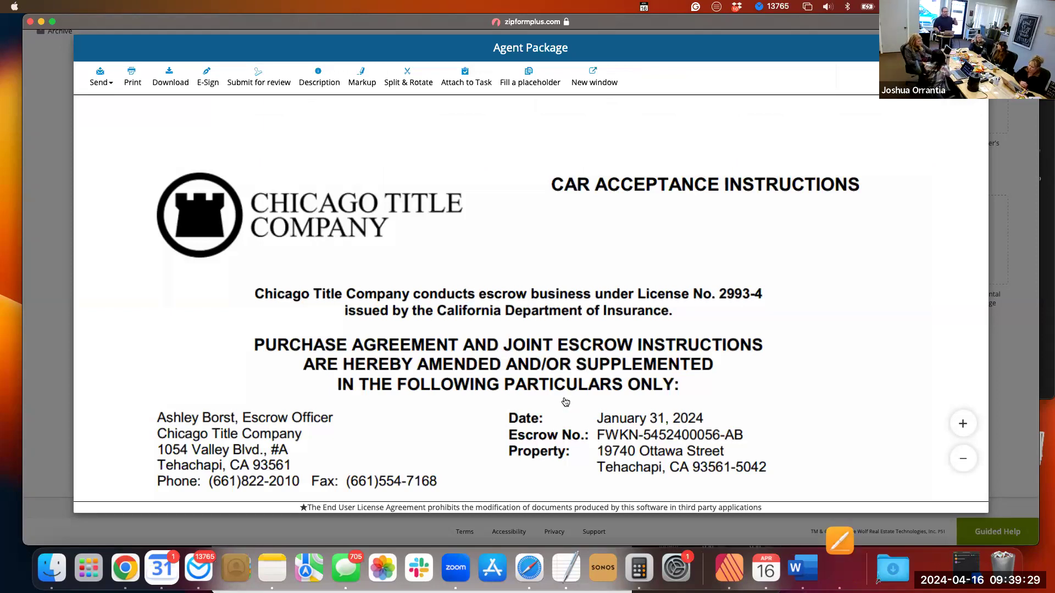
{"action": "scroll", "coordinate": [565, 402], "scroll_direction": "down", "scroll_amount": 2}
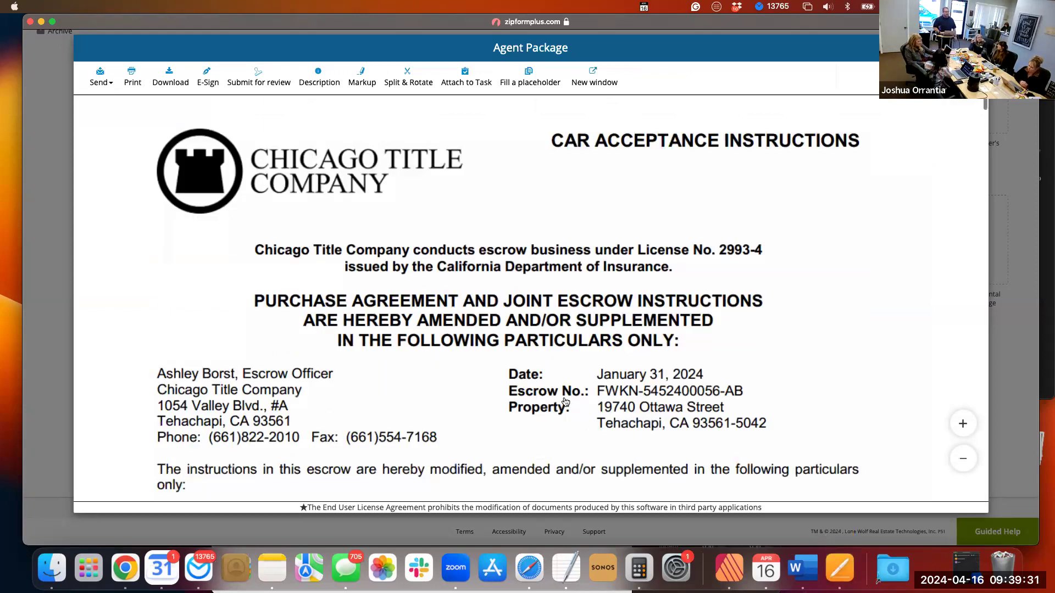
{"action": "scroll", "coordinate": [565, 402], "scroll_direction": "down", "scroll_amount": 8}
{"action": "scroll", "coordinate": [565, 402], "scroll_direction": "down", "scroll_amount": 1}
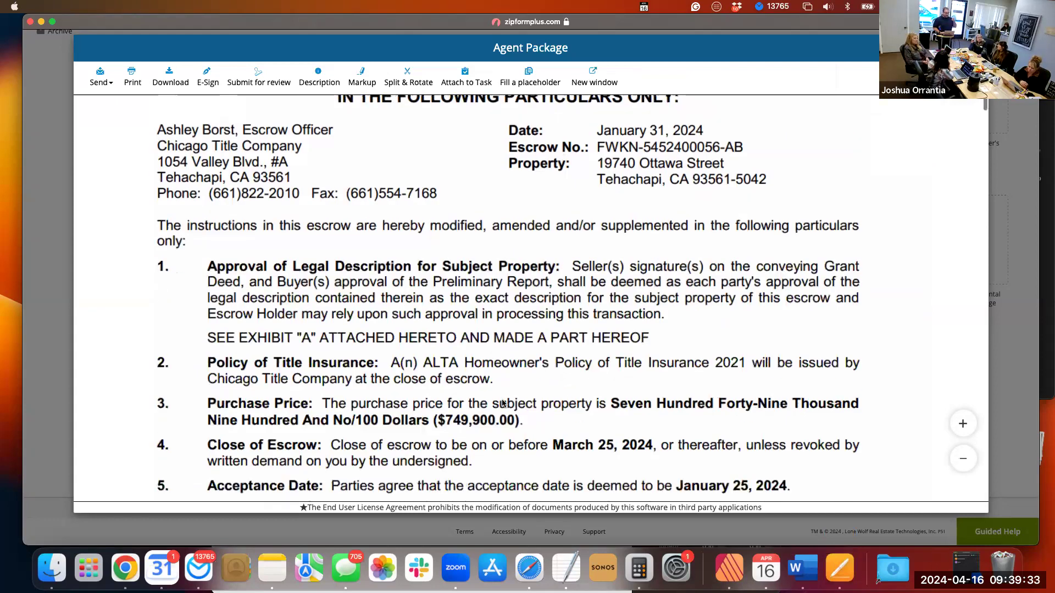
{"action": "scroll", "coordinate": [475, 402], "scroll_direction": "down", "scroll_amount": 1}
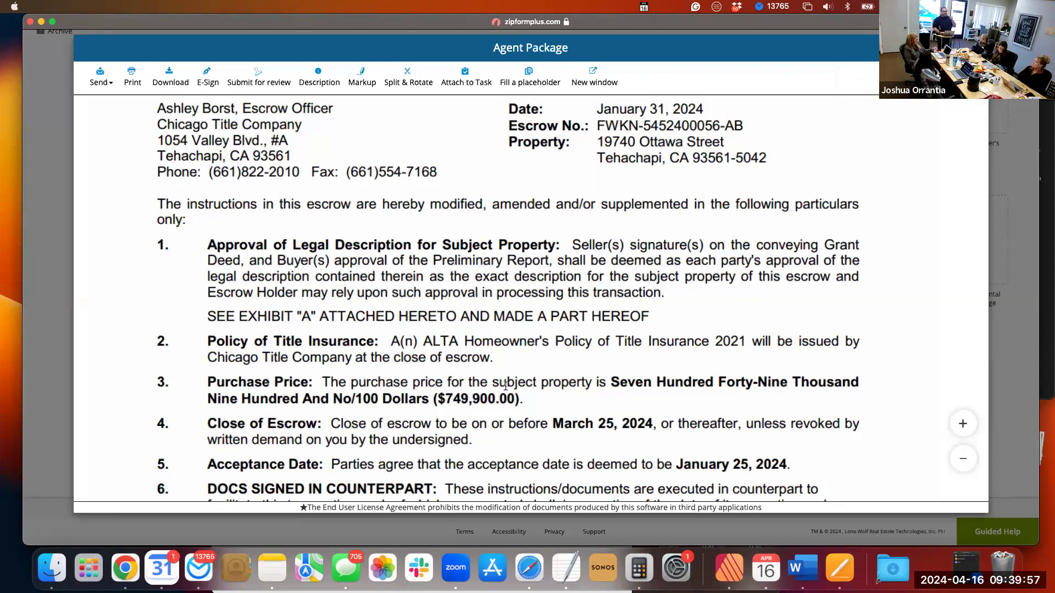
{"action": "double_click", "coordinate": [481, 397]}
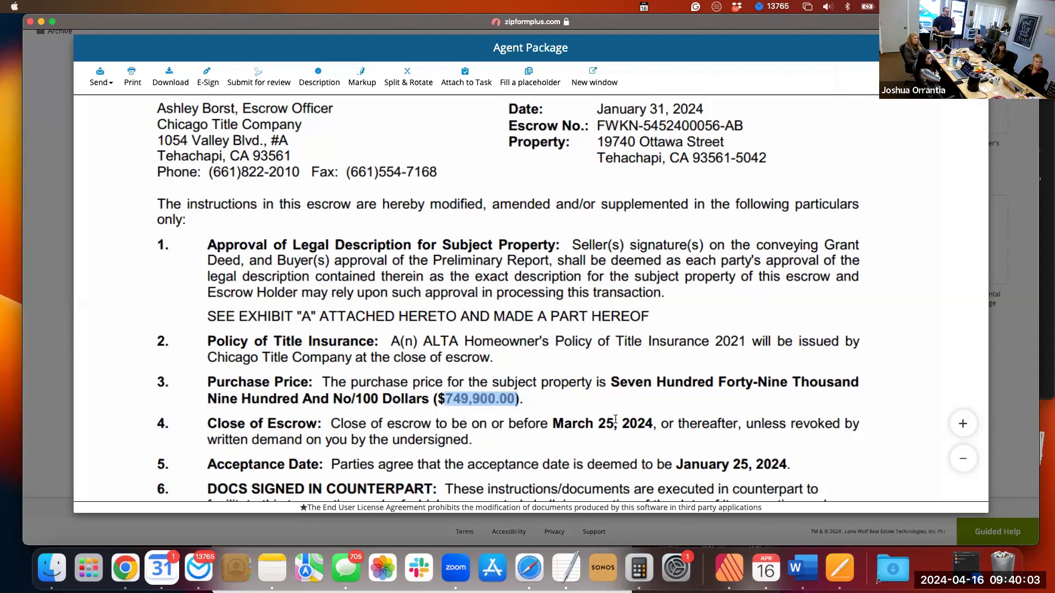
{"action": "left_click", "coordinate": [732, 462]}
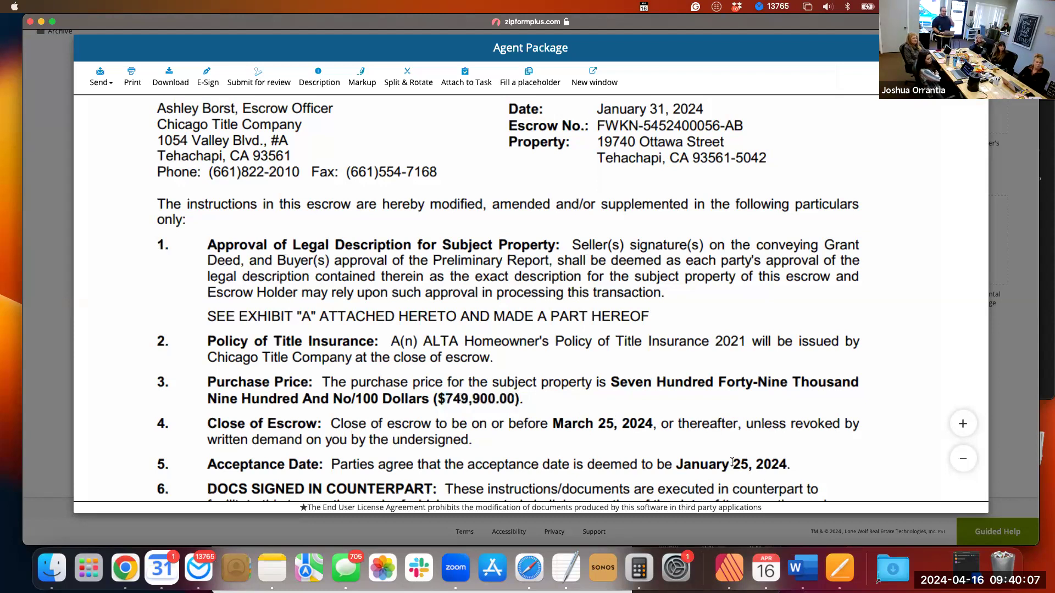
{"action": "double_click", "coordinate": [733, 462]}
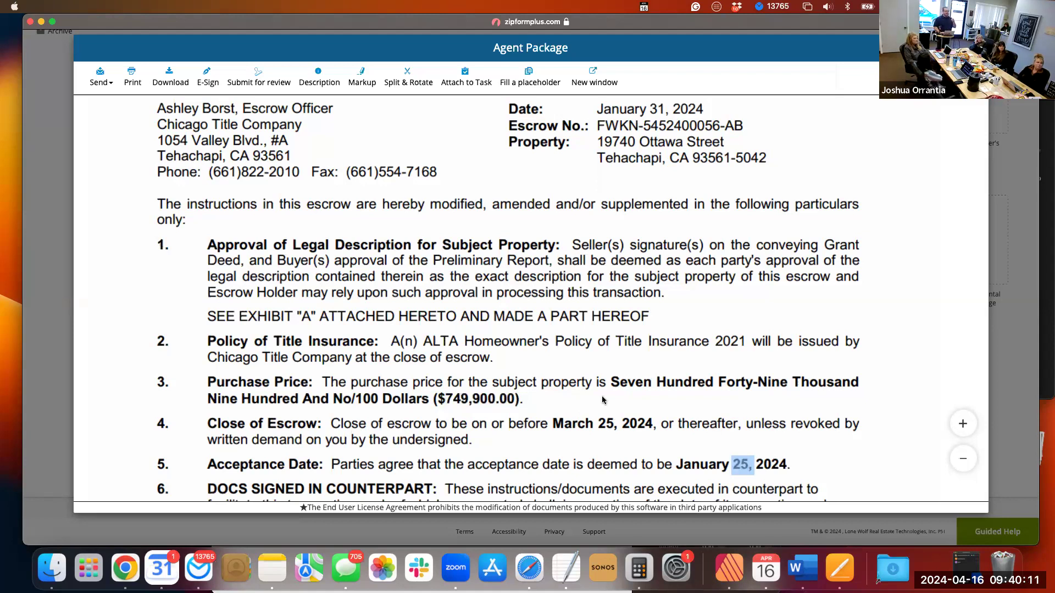
{"action": "double_click", "coordinate": [596, 425]}
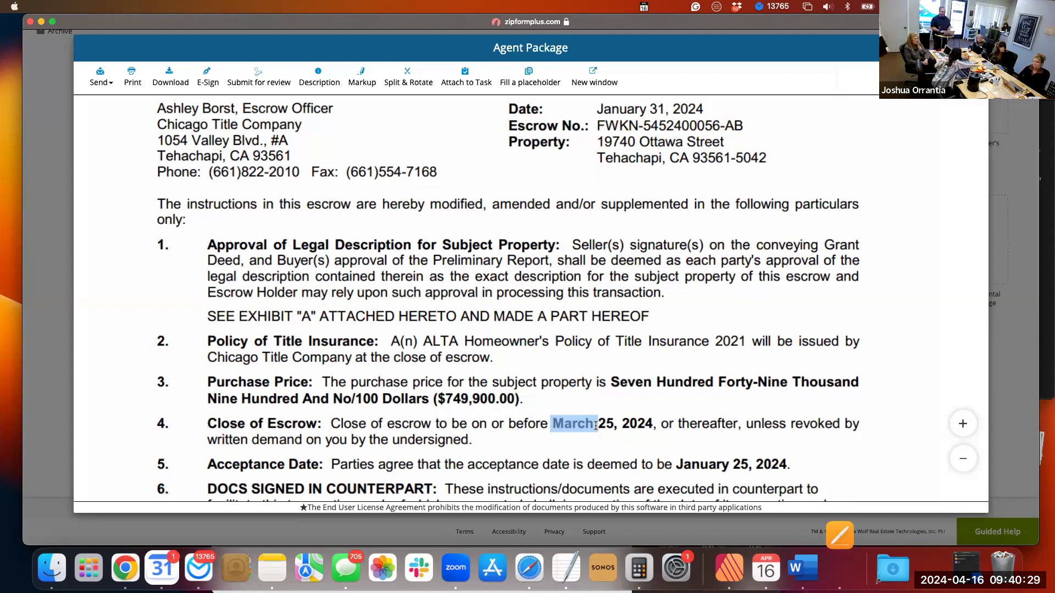
Examine the Docs Signed in Counterpart clause of the Agent Package, highlighting its heading and the word "executed".
{"action": "scroll", "coordinate": [597, 428], "scroll_direction": "down", "scroll_amount": 1}
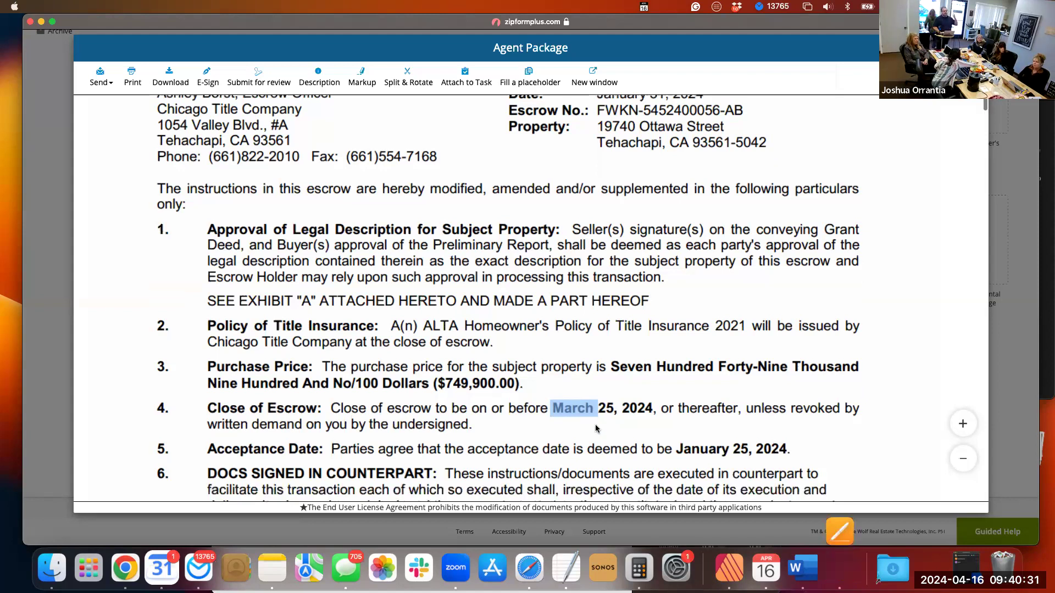
{"action": "scroll", "coordinate": [597, 428], "scroll_direction": "down", "scroll_amount": 2}
{"action": "scroll", "coordinate": [596, 427], "scroll_direction": "down", "scroll_amount": 2}
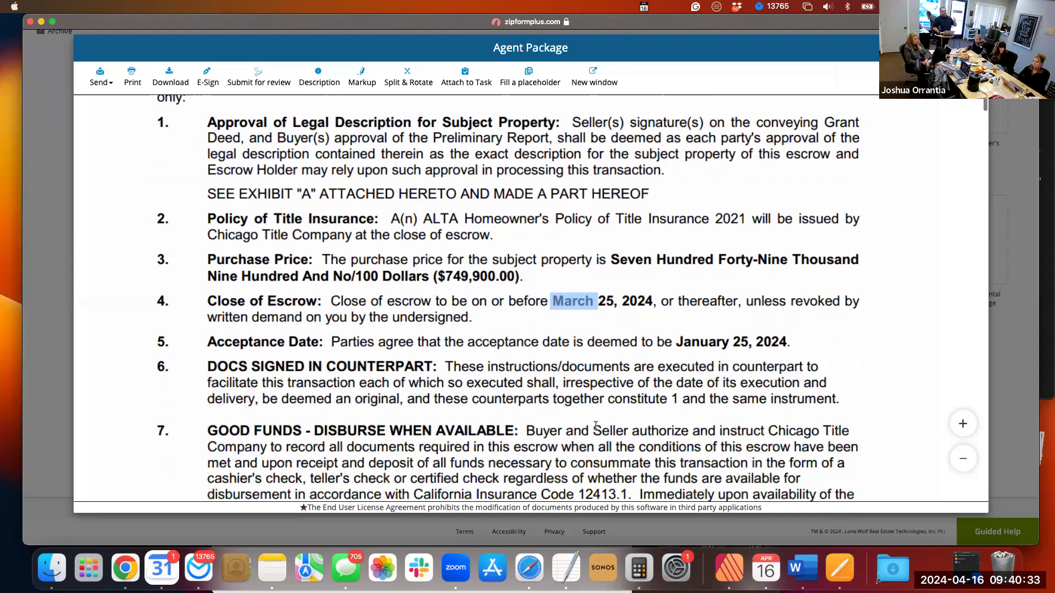
{"action": "double_click", "coordinate": [275, 366]}
{"action": "left_click_drag", "start_coordinate": [223, 366], "coordinate": [411, 363]}
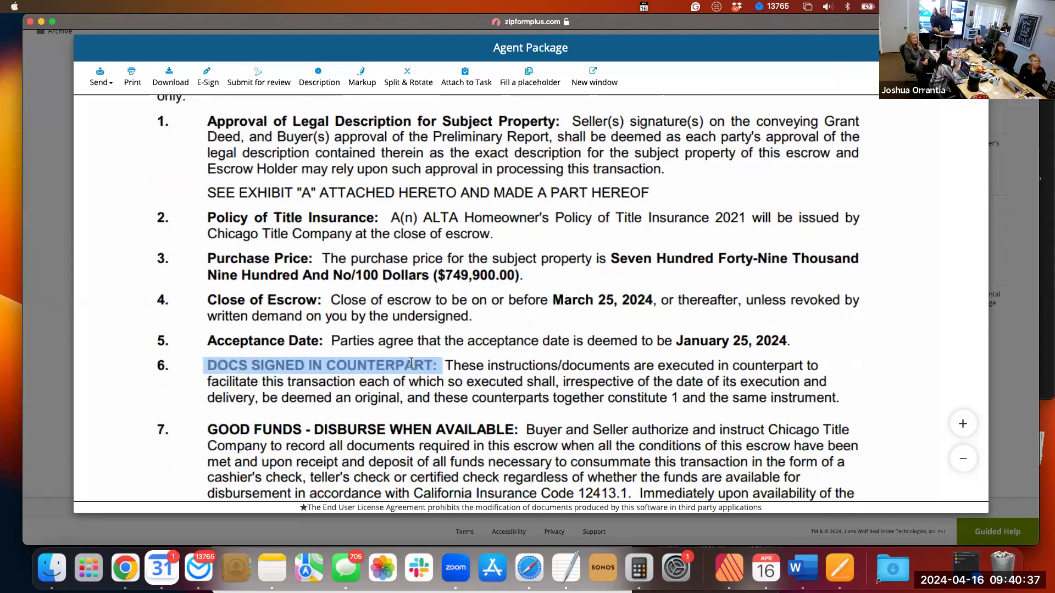
{"action": "double_click", "coordinate": [465, 378]}
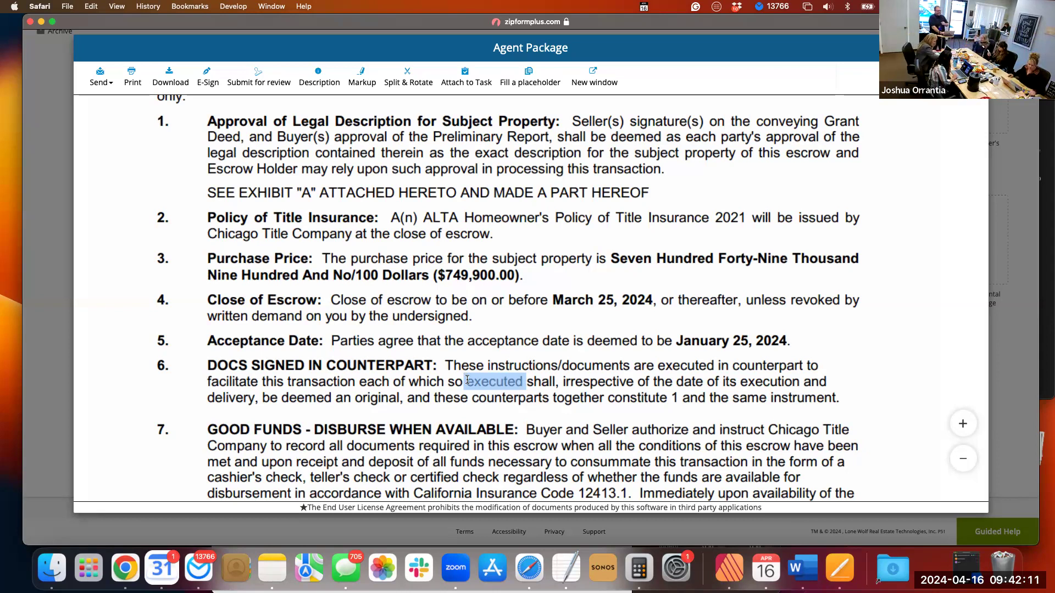
Examine the remaining escrow instructions and General Provisions in the Agent Package, from the Good Funds clause through the seller signature page.
{"action": "scroll", "coordinate": [467, 380], "scroll_direction": "down", "scroll_amount": 1}
{"action": "left_click", "coordinate": [460, 410]}
{"action": "scroll", "coordinate": [461, 410], "scroll_direction": "down", "scroll_amount": 10}
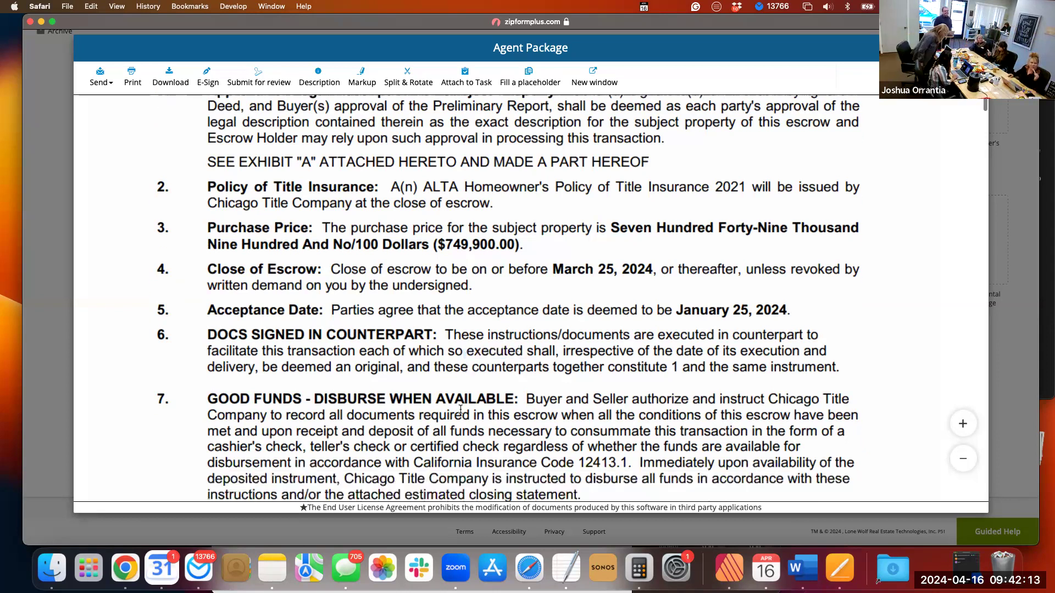
{"action": "scroll", "coordinate": [460, 412], "scroll_direction": "down", "scroll_amount": 5}
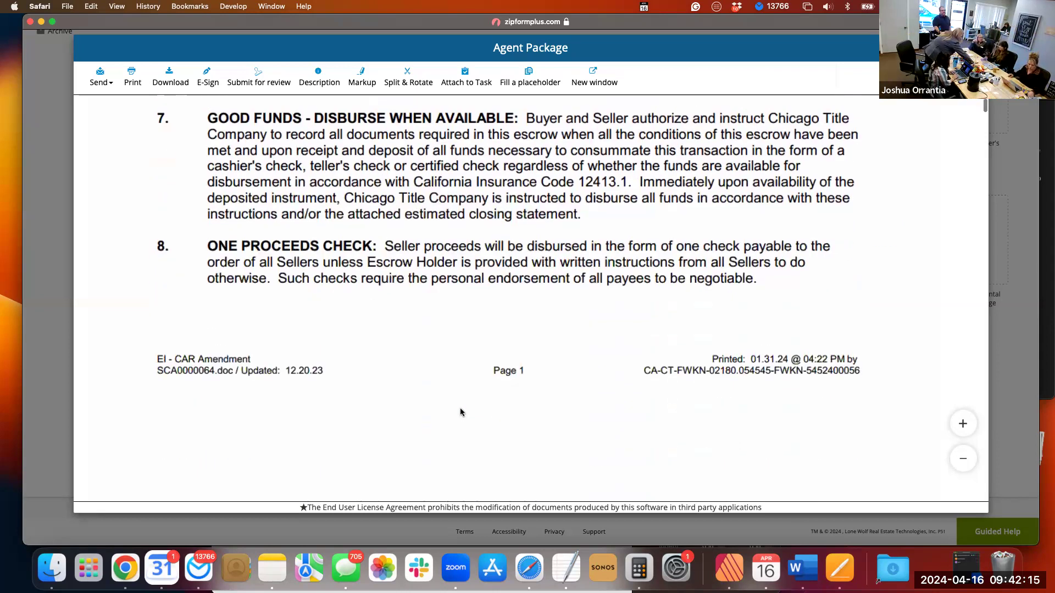
{"action": "scroll", "coordinate": [461, 411], "scroll_direction": "down", "scroll_amount": 20}
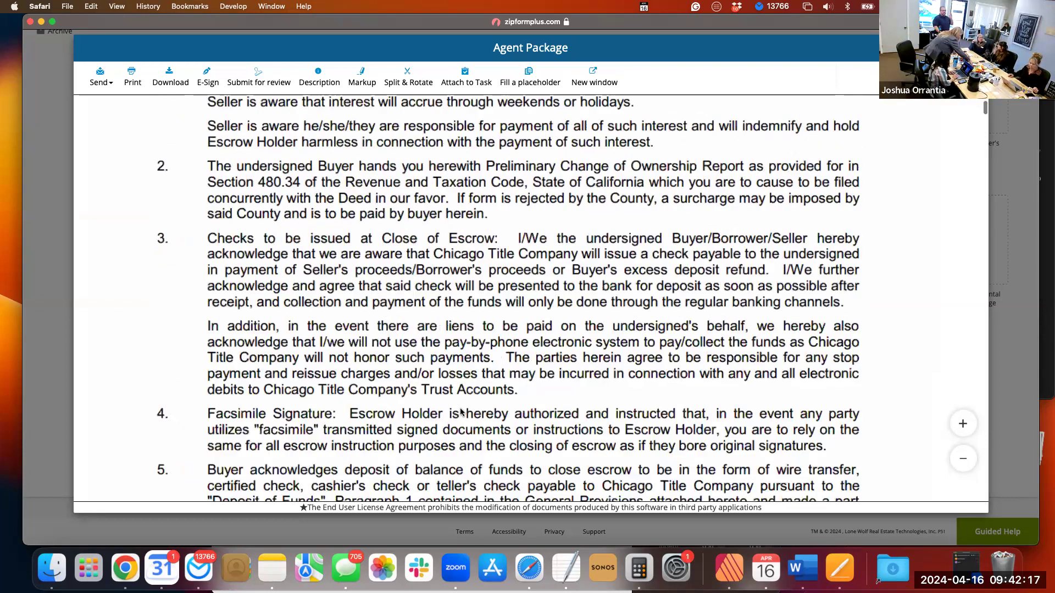
{"action": "scroll", "coordinate": [460, 411], "scroll_direction": "down", "scroll_amount": 10}
{"action": "scroll", "coordinate": [460, 411], "scroll_direction": "down", "scroll_amount": 10}
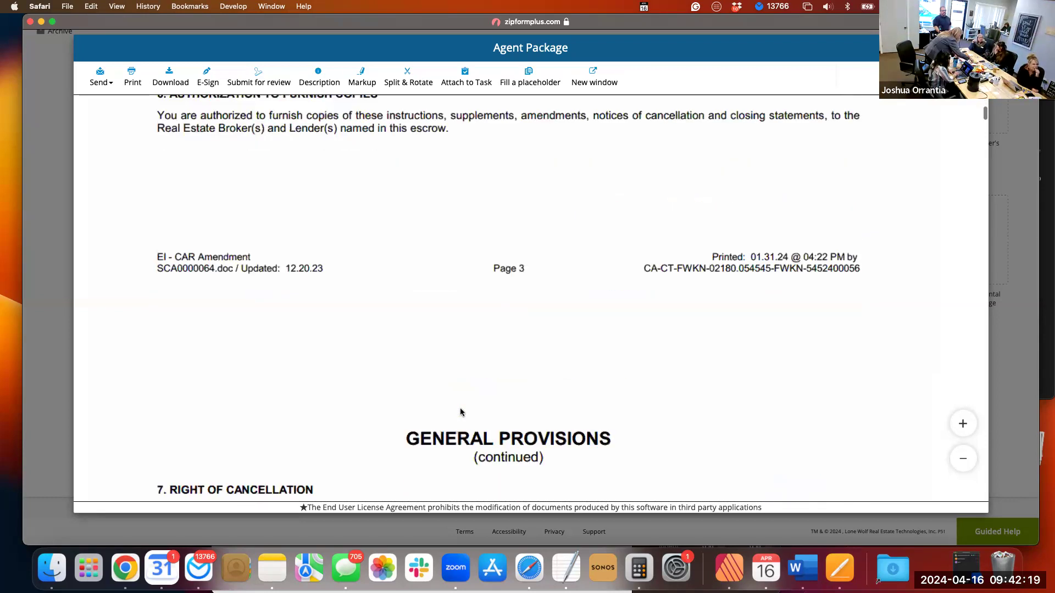
{"action": "scroll", "coordinate": [460, 412], "scroll_direction": "down", "scroll_amount": 8}
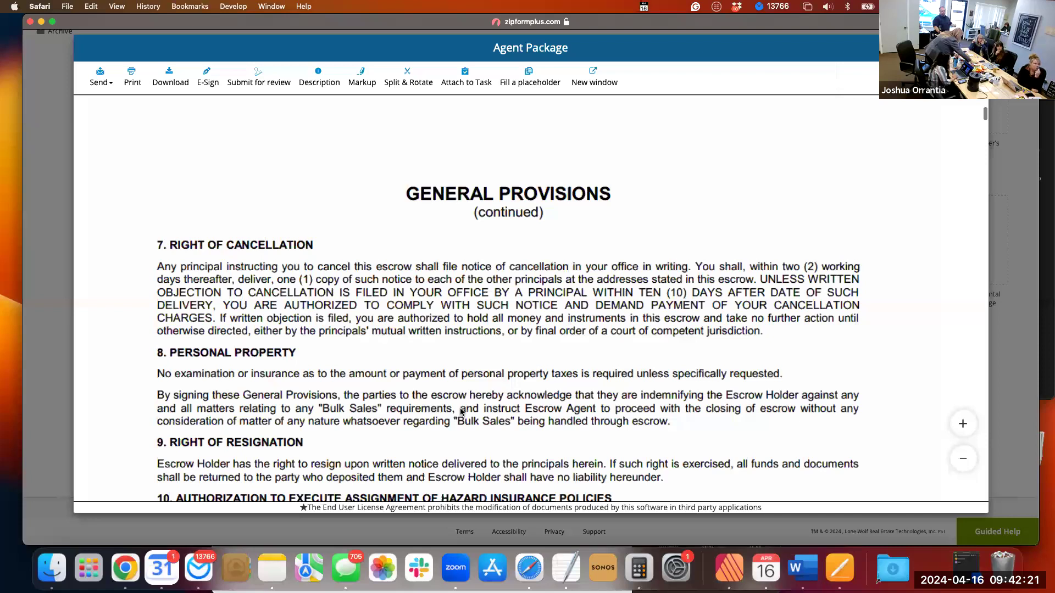
{"action": "scroll", "coordinate": [461, 411], "scroll_direction": "down", "scroll_amount": 20}
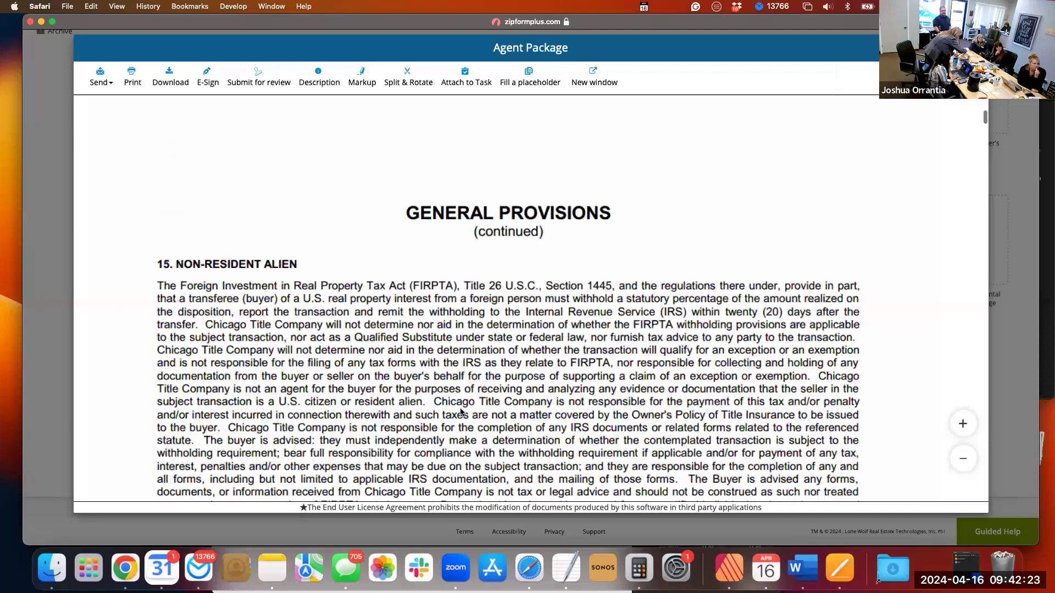
{"action": "scroll", "coordinate": [461, 411], "scroll_direction": "down", "scroll_amount": 20}
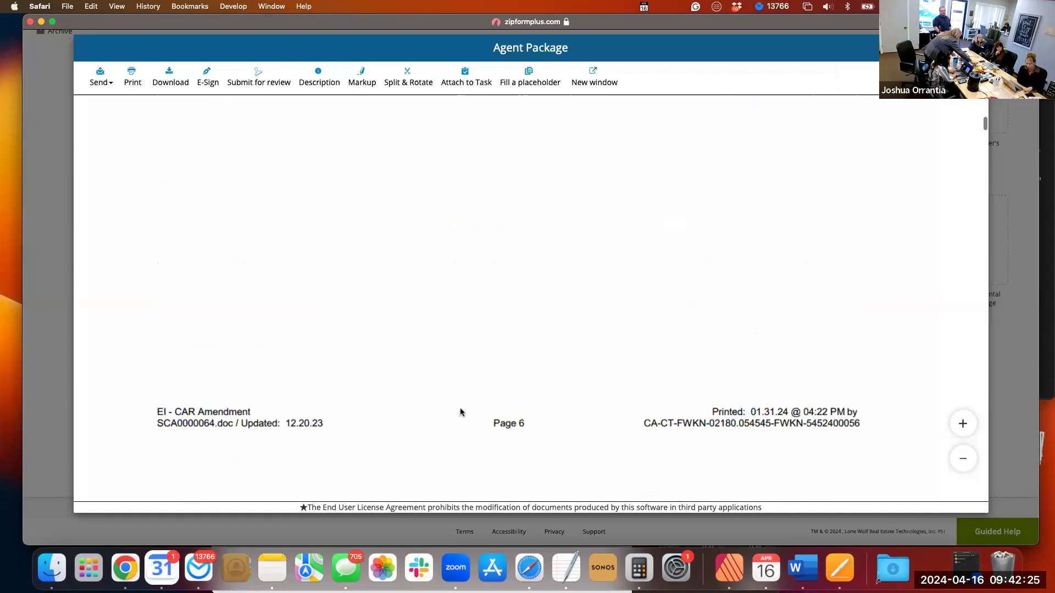
{"action": "scroll", "coordinate": [461, 412], "scroll_direction": "down", "scroll_amount": 15}
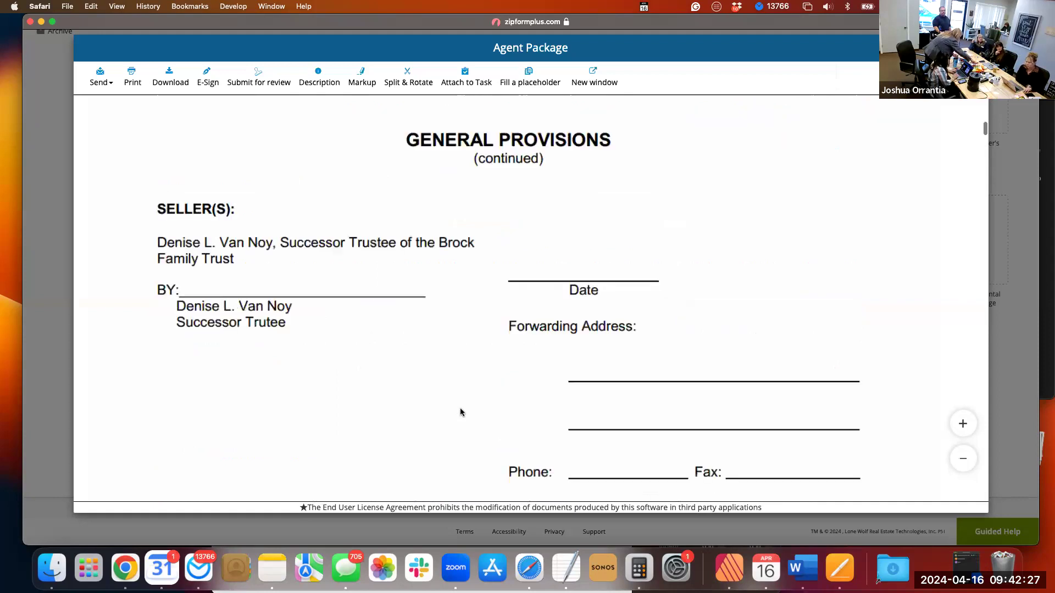
Look through the Agent Package's privacy statement, Title Report cover page and the introduction of the Preliminary Report.
{"action": "scroll", "coordinate": [460, 412], "scroll_direction": "down", "scroll_amount": 2}
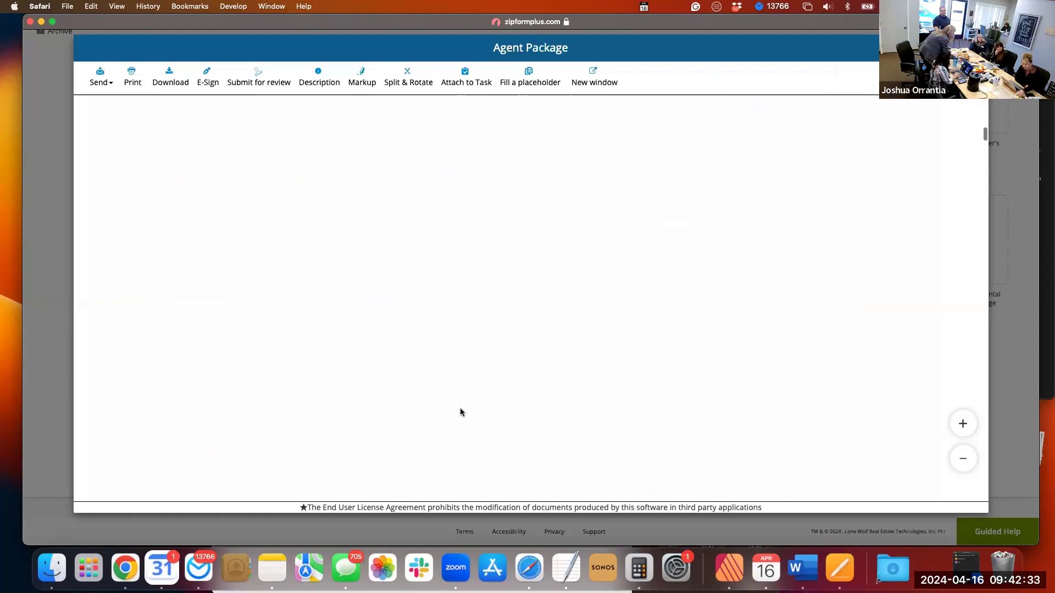
{"action": "scroll", "coordinate": [460, 412], "scroll_direction": "down", "scroll_amount": 5}
{"action": "scroll", "coordinate": [461, 412], "scroll_direction": "down", "scroll_amount": 15}
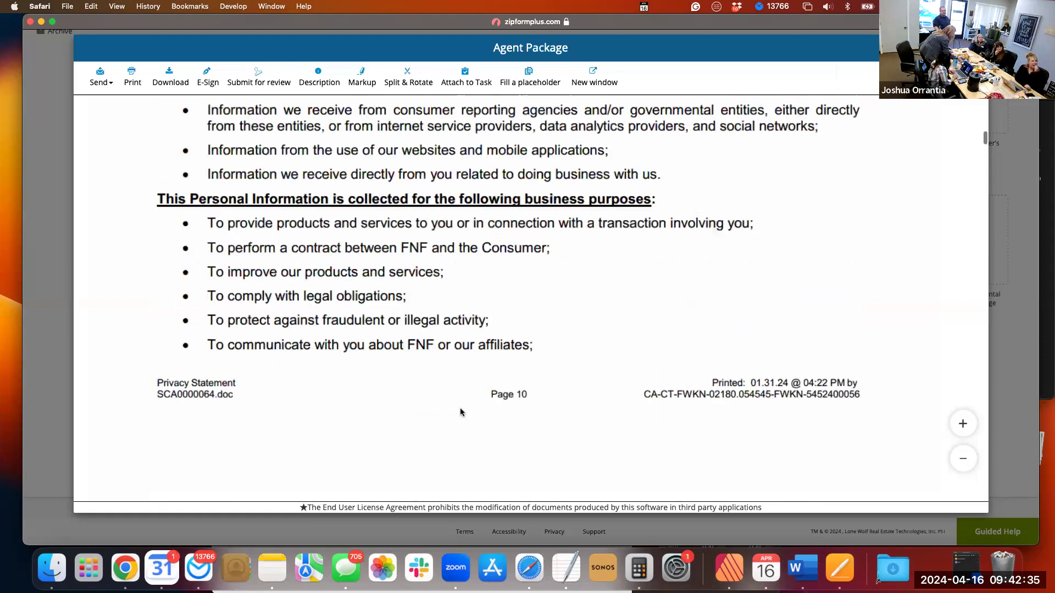
{"action": "scroll", "coordinate": [461, 412], "scroll_direction": "down", "scroll_amount": 5}
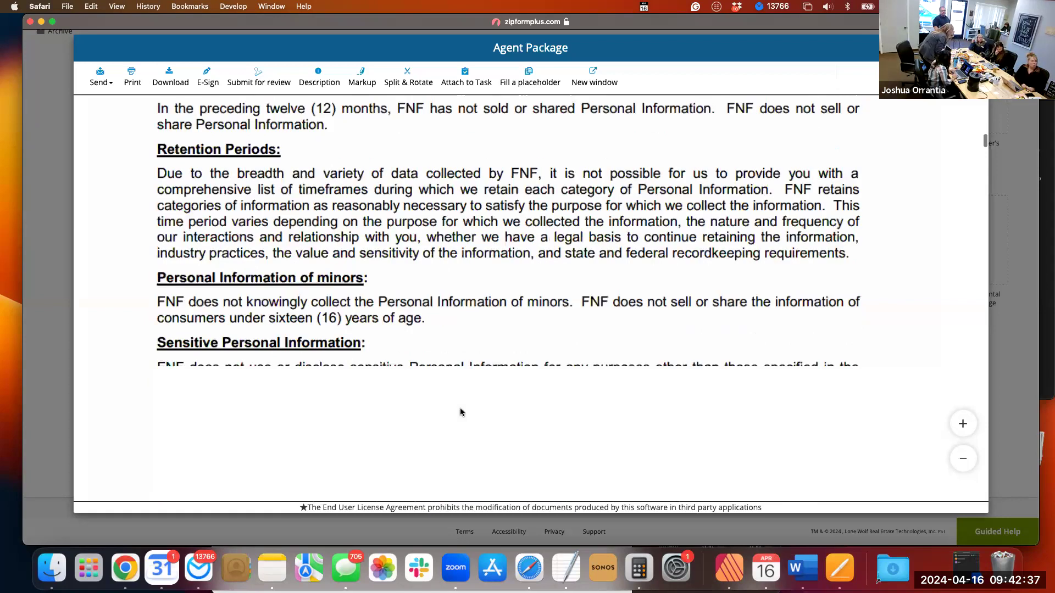
{"action": "scroll", "coordinate": [460, 412], "scroll_direction": "down", "scroll_amount": 5}
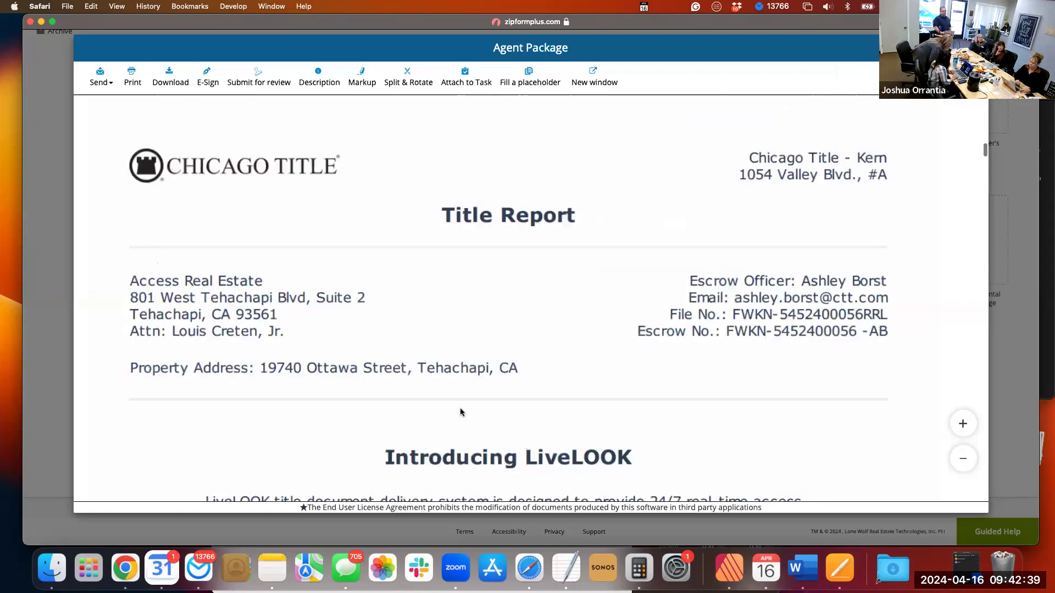
{"action": "scroll", "coordinate": [461, 412], "scroll_direction": "down", "scroll_amount": 5}
{"action": "scroll", "coordinate": [460, 412], "scroll_direction": "down", "scroll_amount": 5}
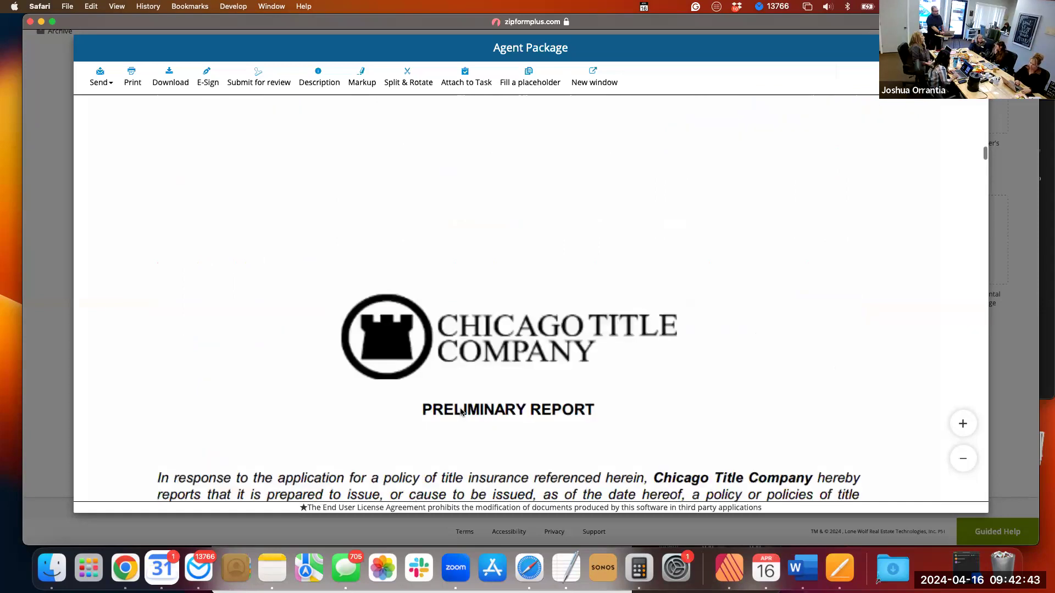
{"action": "scroll", "coordinate": [461, 412], "scroll_direction": "down", "scroll_amount": 2}
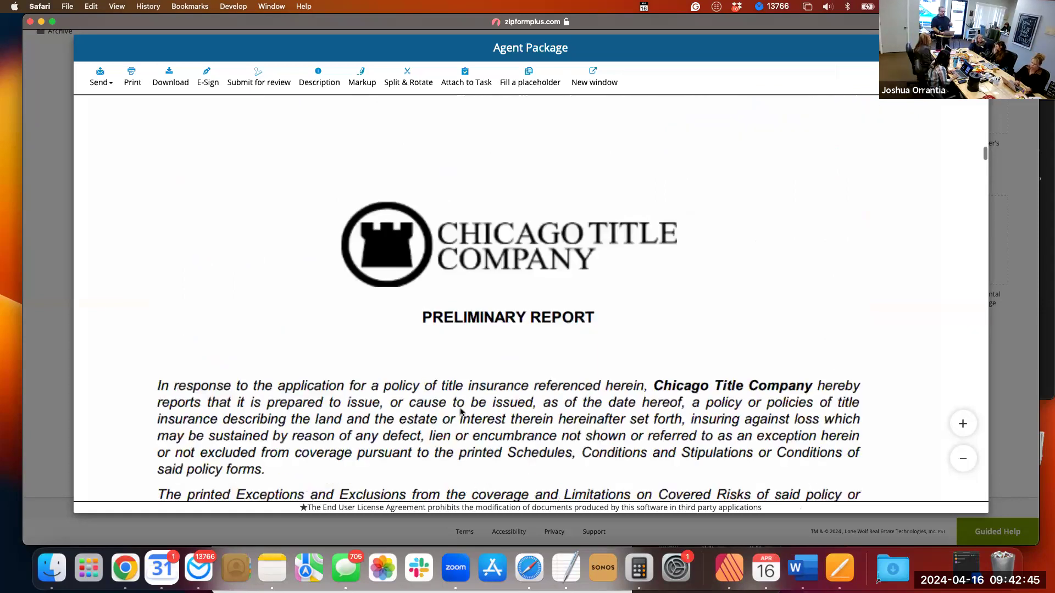
{"action": "scroll", "coordinate": [461, 412], "scroll_direction": "down", "scroll_amount": 7}
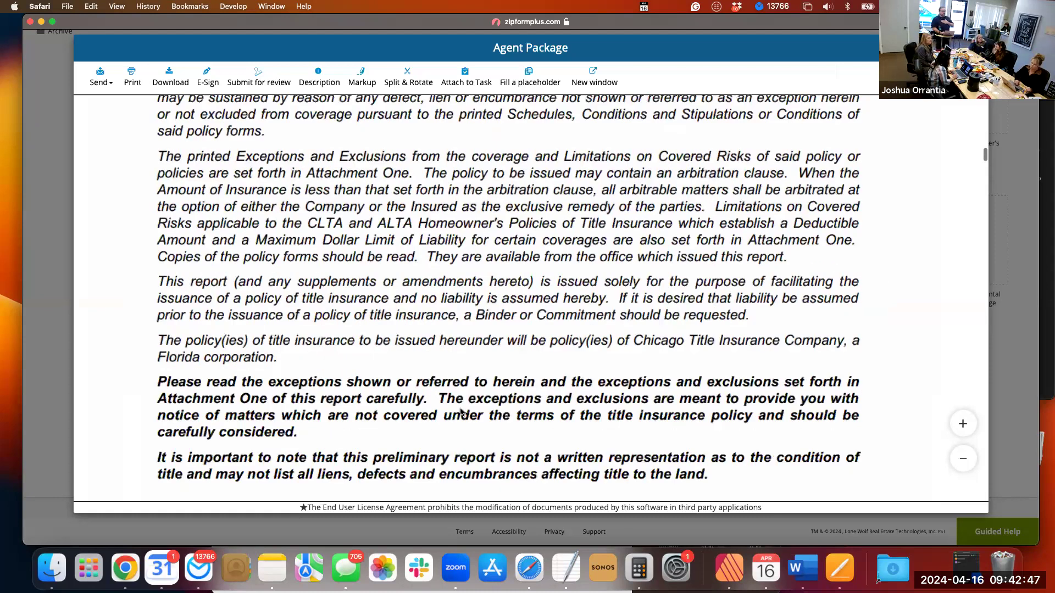
{"action": "scroll", "coordinate": [460, 412], "scroll_direction": "down", "scroll_amount": 12}
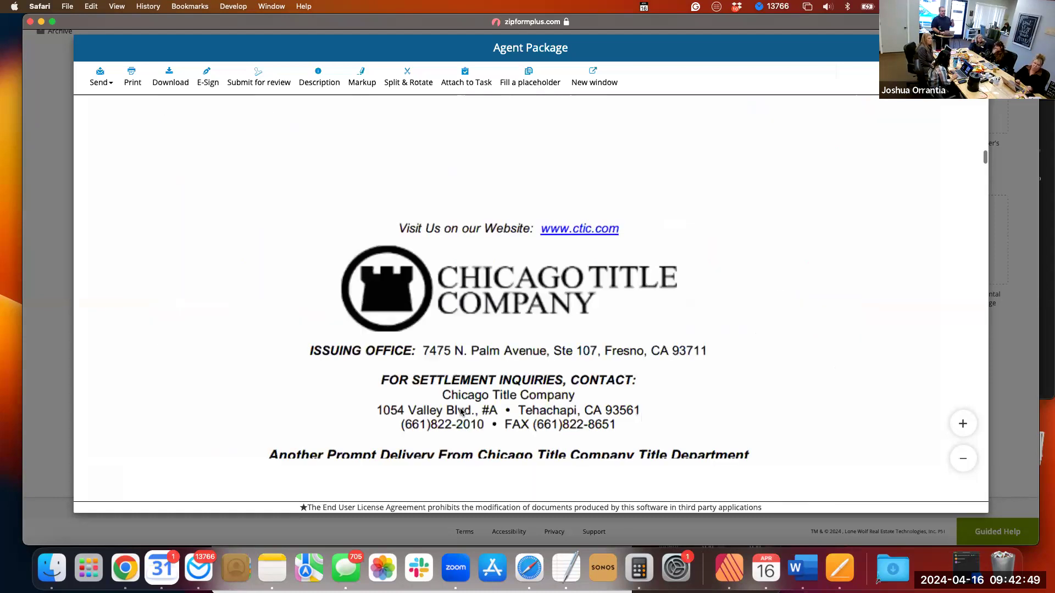
Examine the Preliminary Report's property details, trust certification requirements and notes, continuing to the Wire Fraud Alert.
{"action": "scroll", "coordinate": [461, 413], "scroll_direction": "down", "scroll_amount": 6}
{"action": "scroll", "coordinate": [461, 412], "scroll_direction": "down", "scroll_amount": 2}
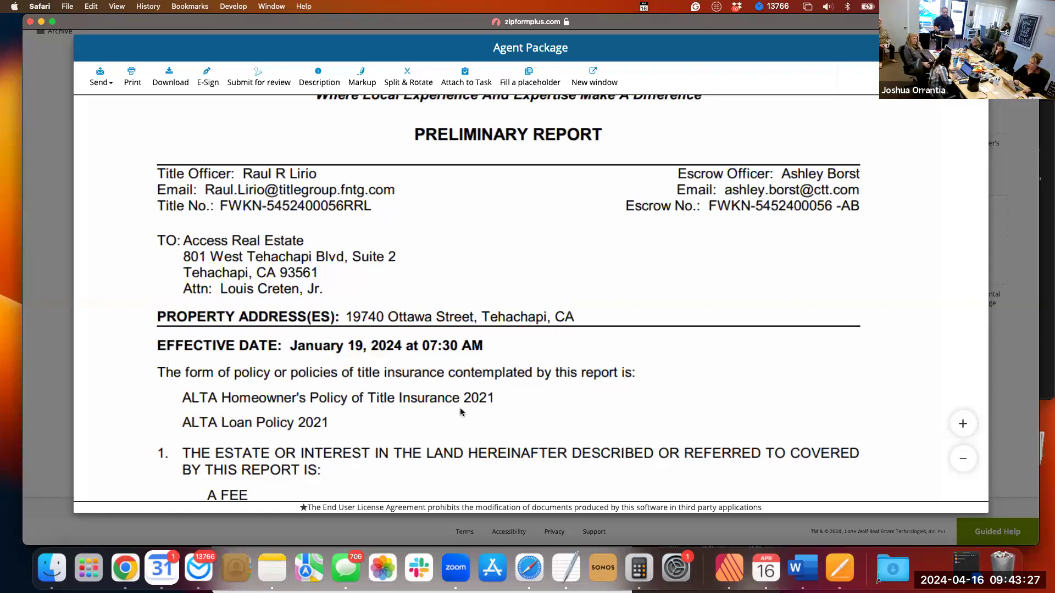
{"action": "scroll", "coordinate": [461, 412], "scroll_direction": "down", "scroll_amount": 2}
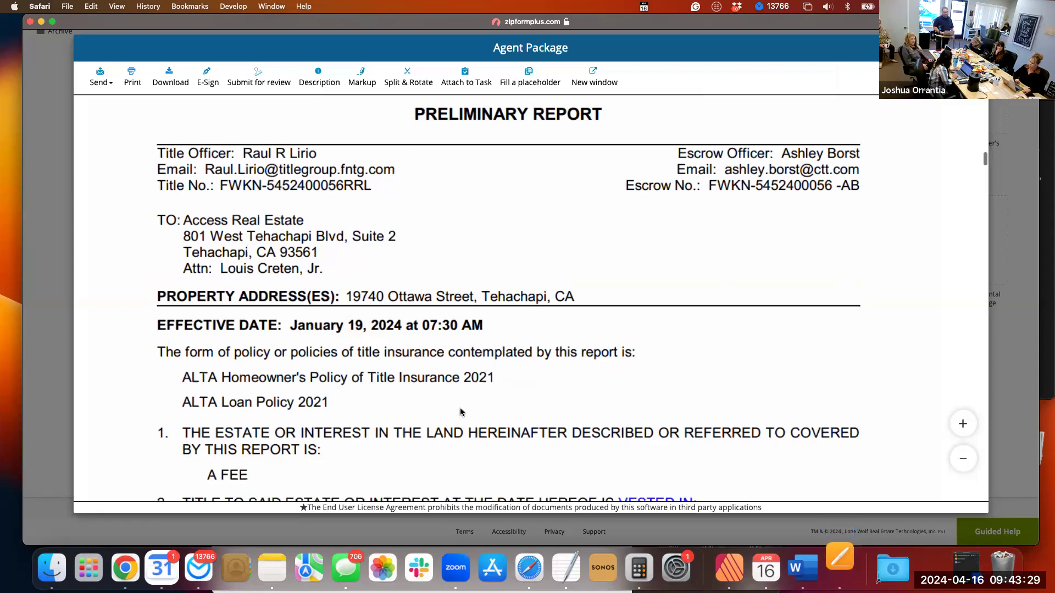
{"action": "scroll", "coordinate": [460, 412], "scroll_direction": "down", "scroll_amount": 2}
{"action": "scroll", "coordinate": [460, 413], "scroll_direction": "down", "scroll_amount": 10}
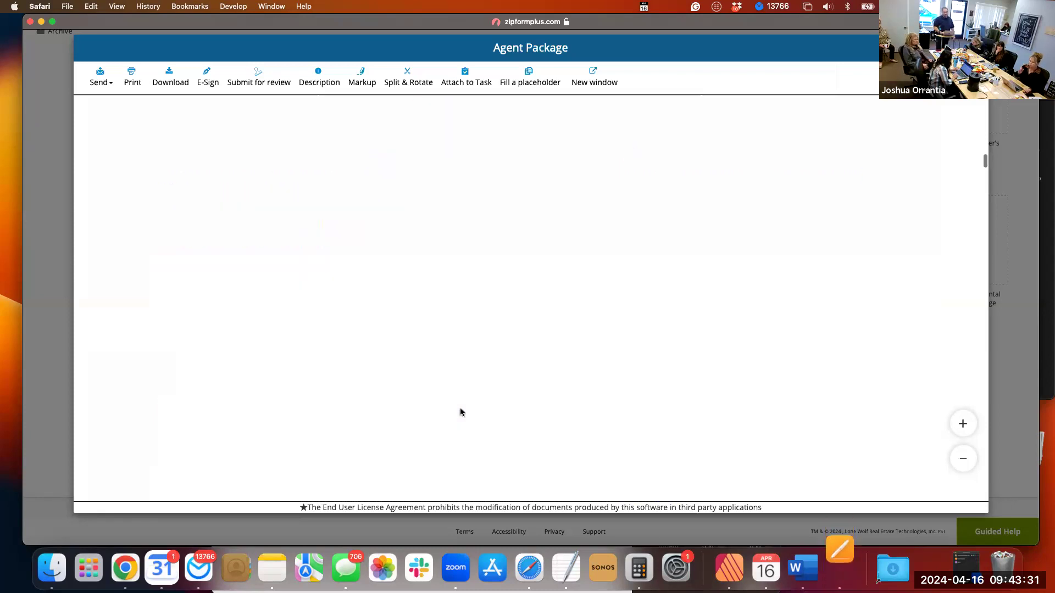
{"action": "scroll", "coordinate": [461, 412], "scroll_direction": "down", "scroll_amount": 5}
{"action": "scroll", "coordinate": [461, 412], "scroll_direction": "down", "scroll_amount": 2}
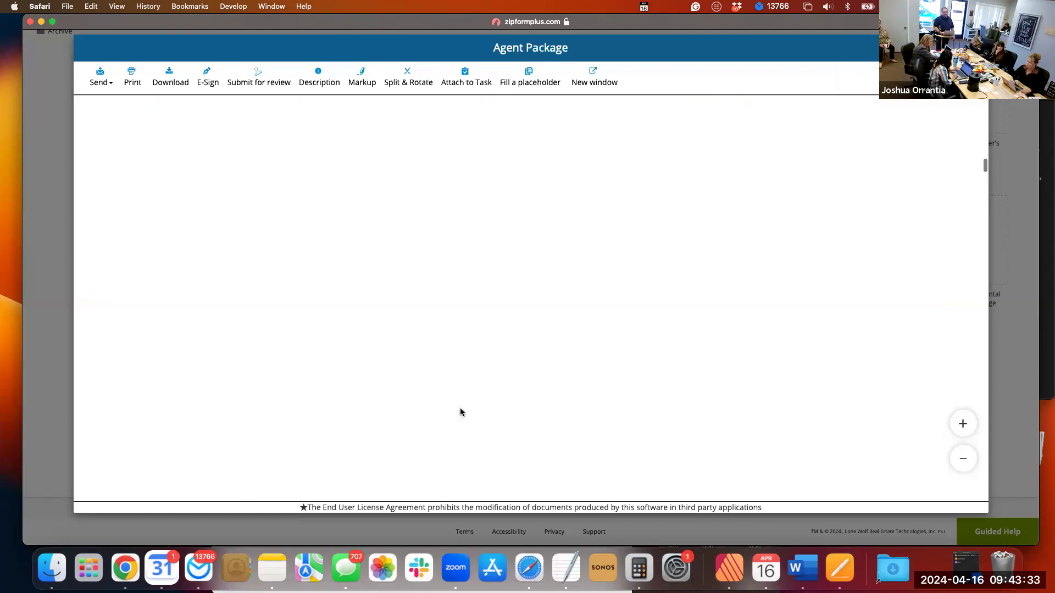
{"action": "scroll", "coordinate": [460, 412], "scroll_direction": "down", "scroll_amount": 2}
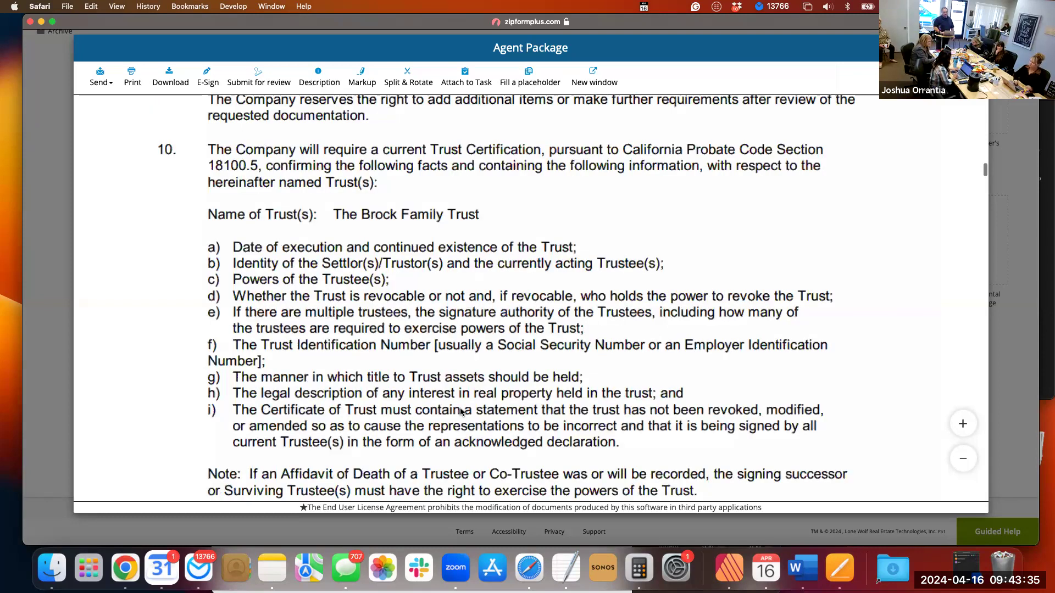
{"action": "scroll", "coordinate": [460, 412], "scroll_direction": "down", "scroll_amount": 5}
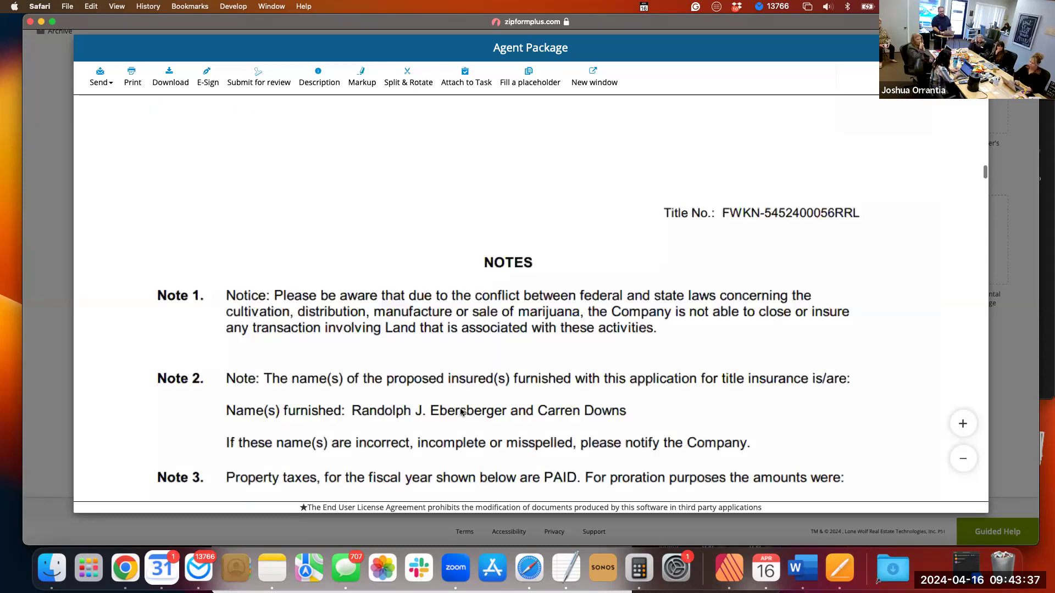
{"action": "scroll", "coordinate": [461, 413], "scroll_direction": "down", "scroll_amount": 5}
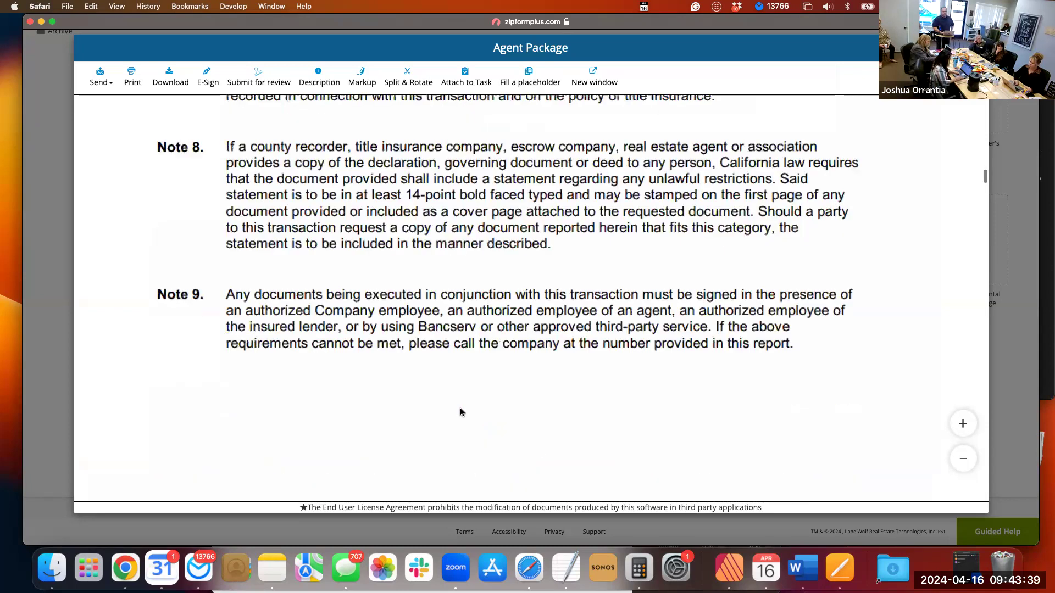
{"action": "scroll", "coordinate": [460, 412], "scroll_direction": "down", "scroll_amount": 3}
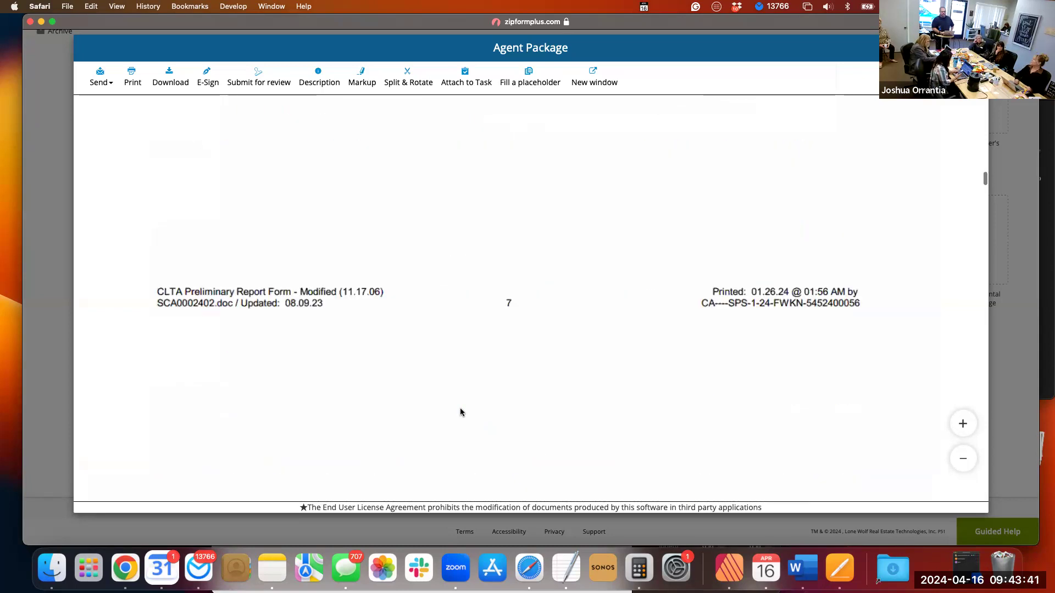
{"action": "scroll", "coordinate": [460, 412], "scroll_direction": "down", "scroll_amount": 10}
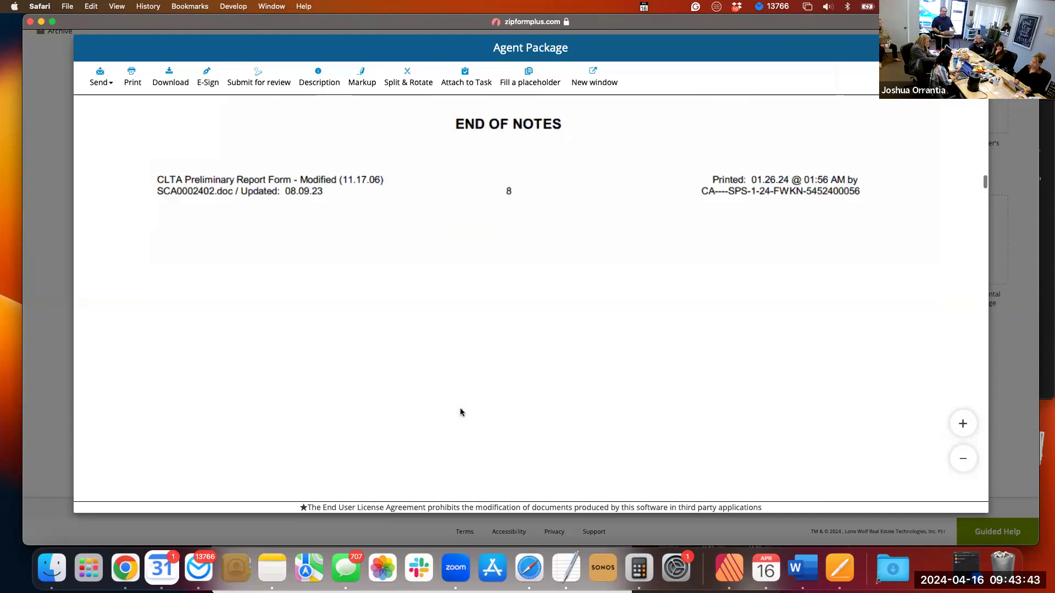
{"action": "scroll", "coordinate": [462, 322], "scroll_direction": "down", "scroll_amount": 3}
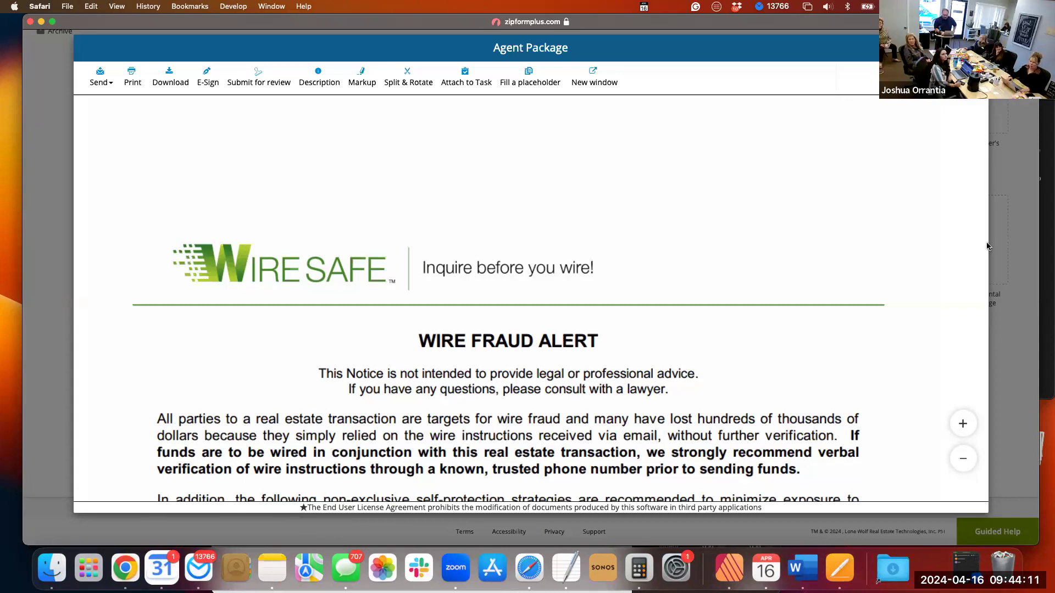
Raise the computer's sound volume and view the available audio output devices.
{"action": "key", "text": "XF86AudioRaiseVolume"}
{"action": "key", "text": "XF86AudioRaiseVolume"}
{"action": "key", "text": "XF86AudioRaiseVolume"}
{"action": "key", "text": "XF86AudioRaiseVolume"}
{"action": "key", "text": "XF86AudioRaiseVolume"}
{"action": "key", "text": "XF86AudioRaiseVolume"}
{"action": "key", "text": "XF86AudioRaiseVolume"}
{"action": "key", "text": "XF86AudioRaiseVolume"}
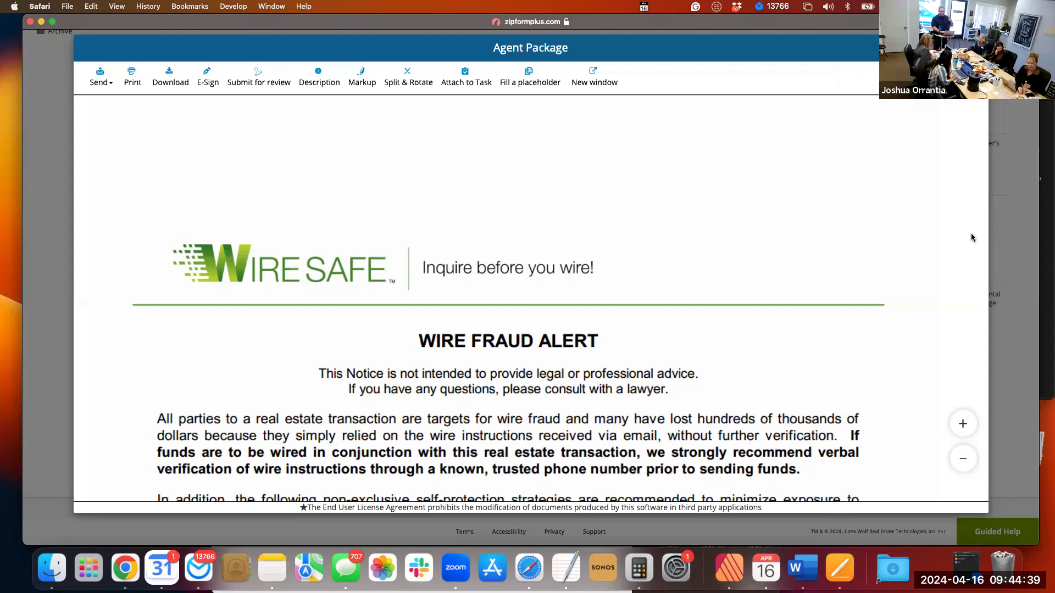
{"action": "left_click", "coordinate": [830, 9]}
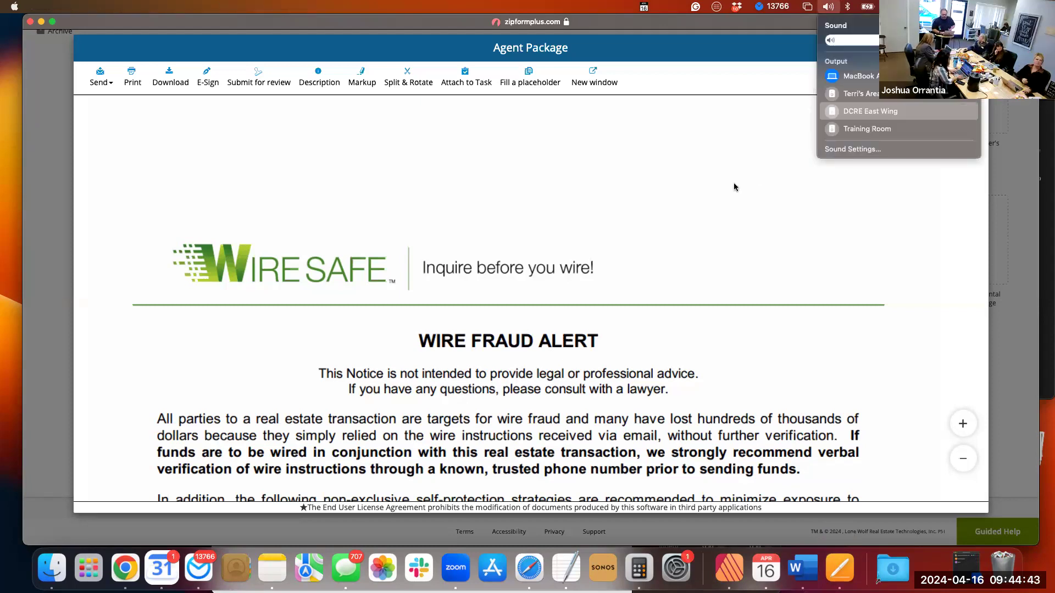
{"action": "key", "text": "XF86AudioRaiseVolume"}
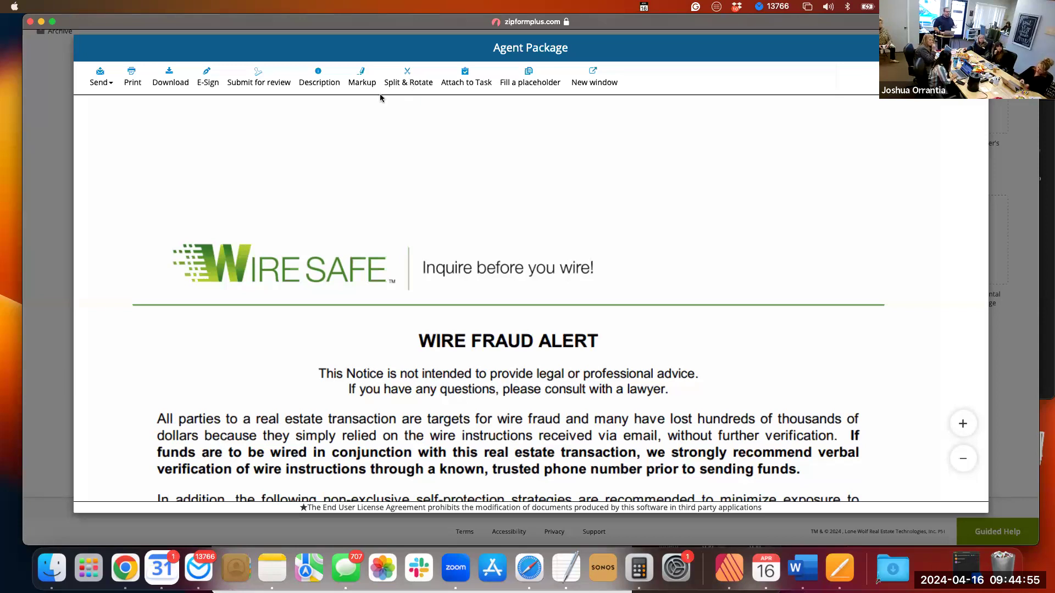
Open the Agent Package for splitting and rotating, and add a first split entry.
{"action": "left_click", "coordinate": [408, 81]}
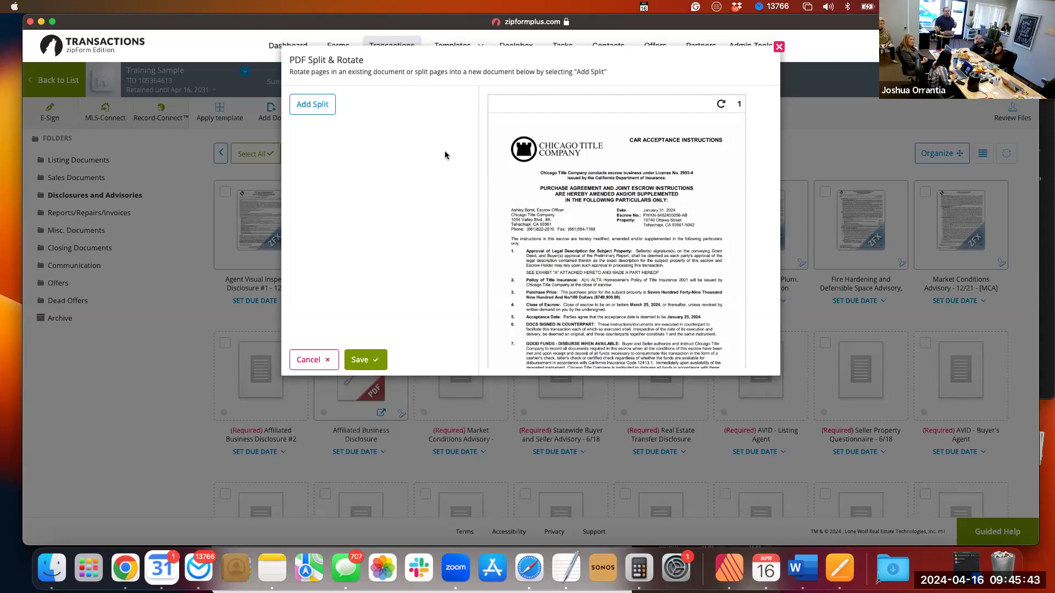
{"action": "scroll", "coordinate": [614, 193], "scroll_direction": "down", "scroll_amount": 5}
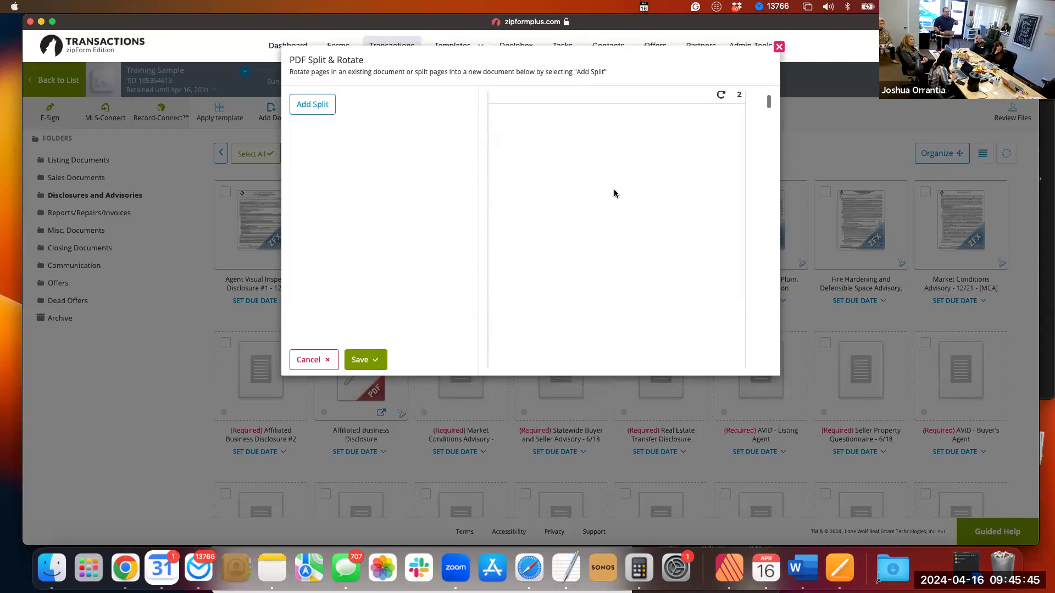
{"action": "scroll", "coordinate": [616, 193], "scroll_direction": "up", "scroll_amount": 3}
{"action": "scroll", "coordinate": [604, 186], "scroll_direction": "up", "scroll_amount": 3}
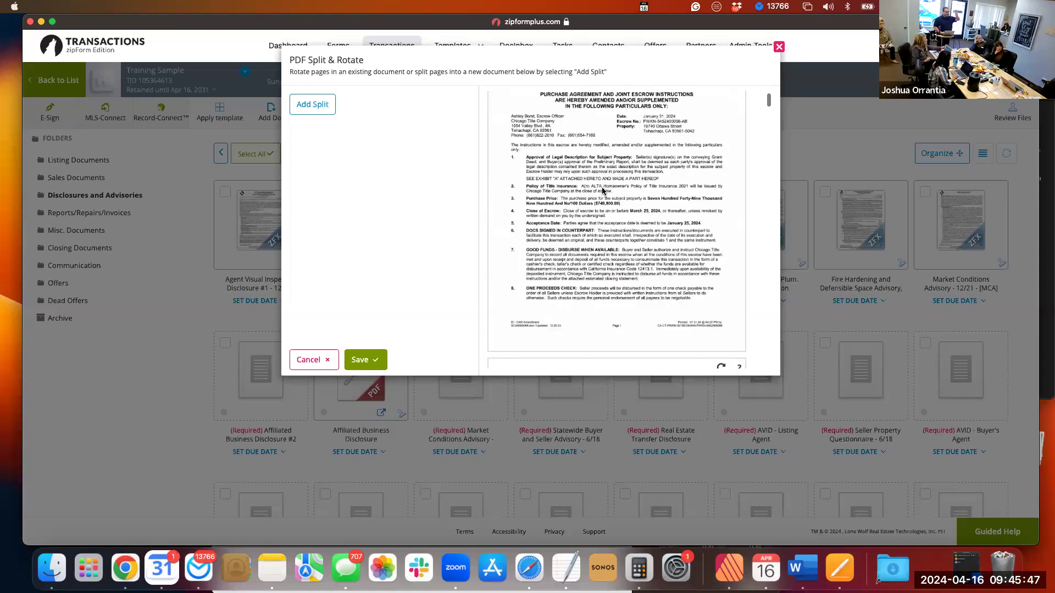
{"action": "left_click", "coordinate": [313, 110]}
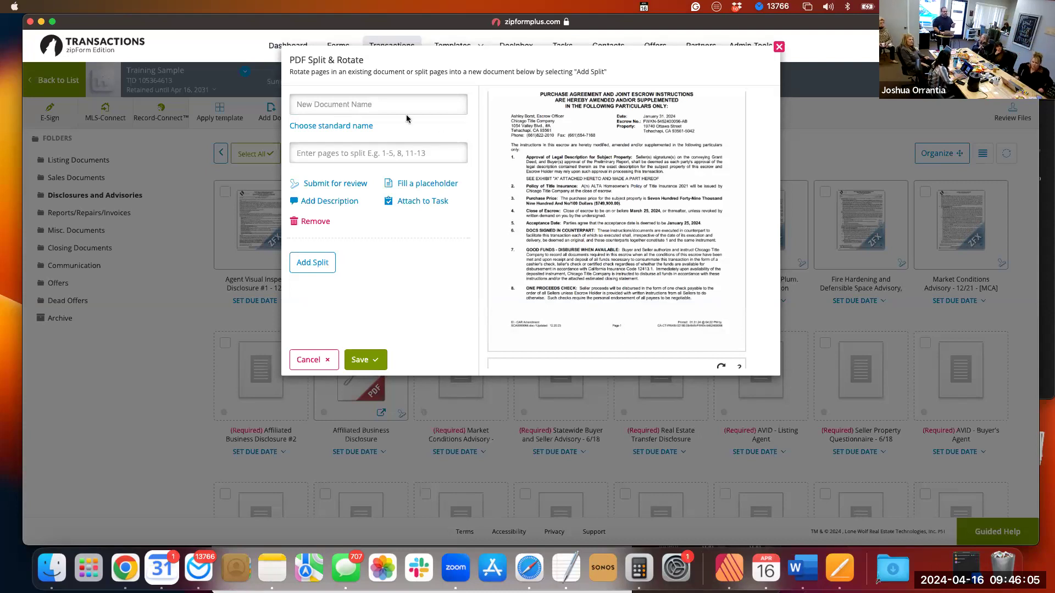
Look through the Agent Package's page previews for the Receipt For Funds showing the deposit check.
{"action": "scroll", "coordinate": [575, 200], "scroll_direction": "down", "scroll_amount": 10}
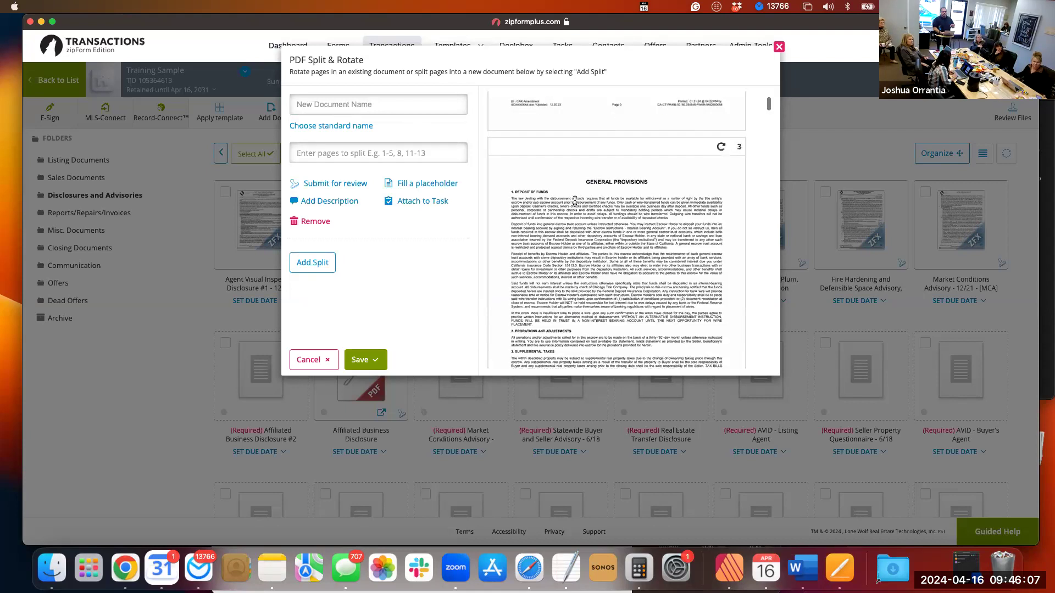
{"action": "scroll", "coordinate": [575, 200], "scroll_direction": "down", "scroll_amount": 20}
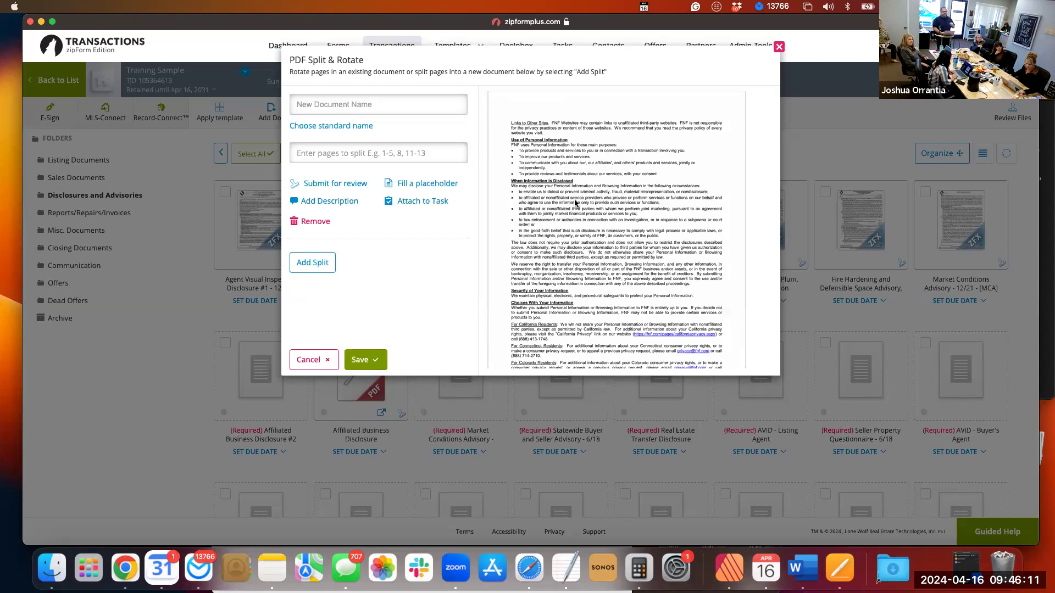
{"action": "scroll", "coordinate": [575, 203], "scroll_direction": "down", "scroll_amount": 15}
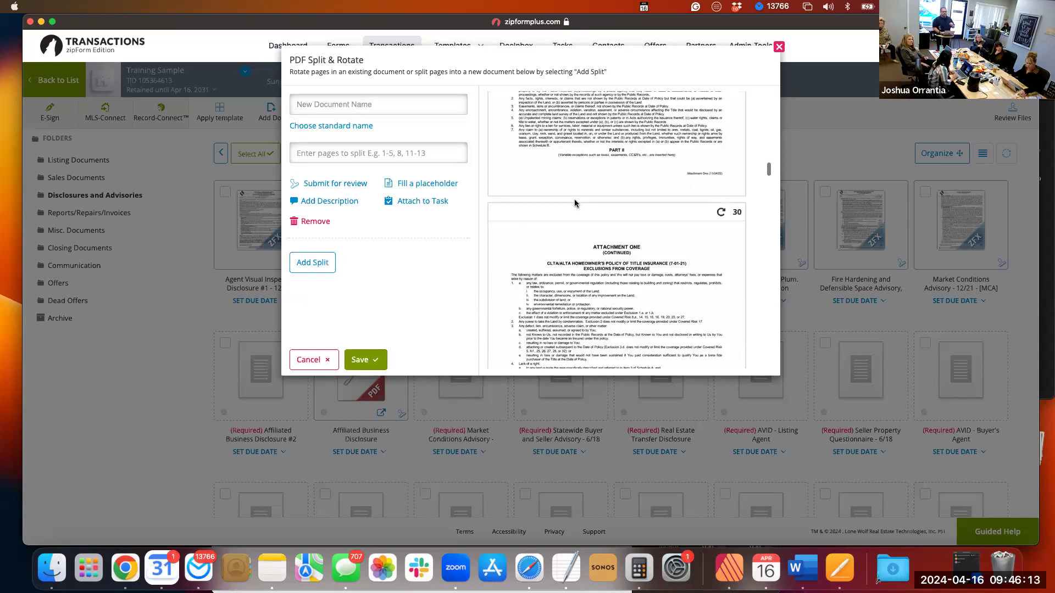
{"action": "scroll", "coordinate": [575, 204], "scroll_direction": "down", "scroll_amount": 5}
{"action": "scroll", "coordinate": [574, 203], "scroll_direction": "down", "scroll_amount": 3}
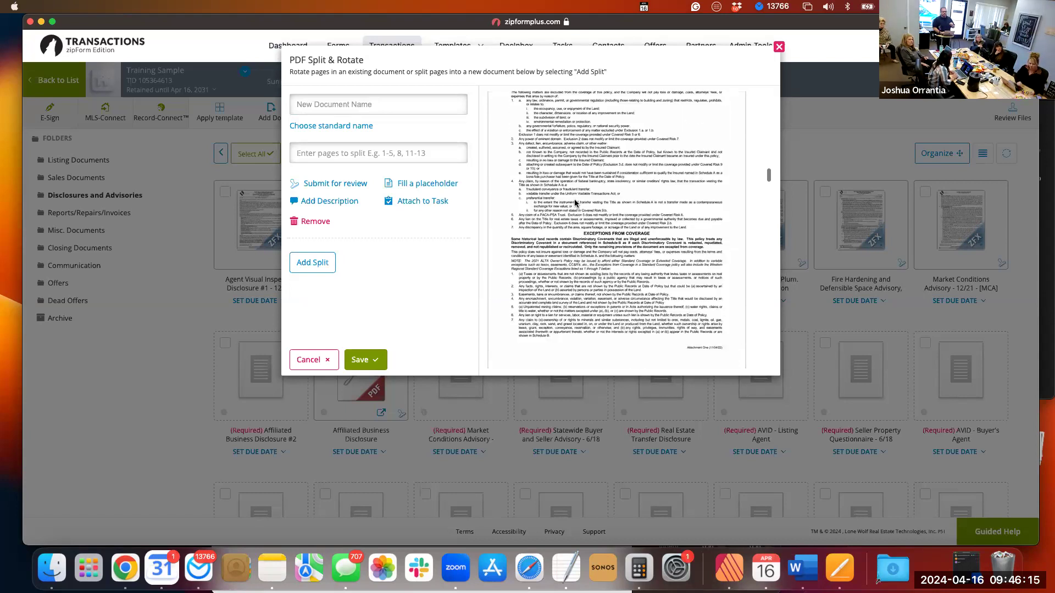
{"action": "scroll", "coordinate": [575, 203], "scroll_direction": "down", "scroll_amount": 10}
{"action": "scroll", "coordinate": [575, 204], "scroll_direction": "down", "scroll_amount": 5}
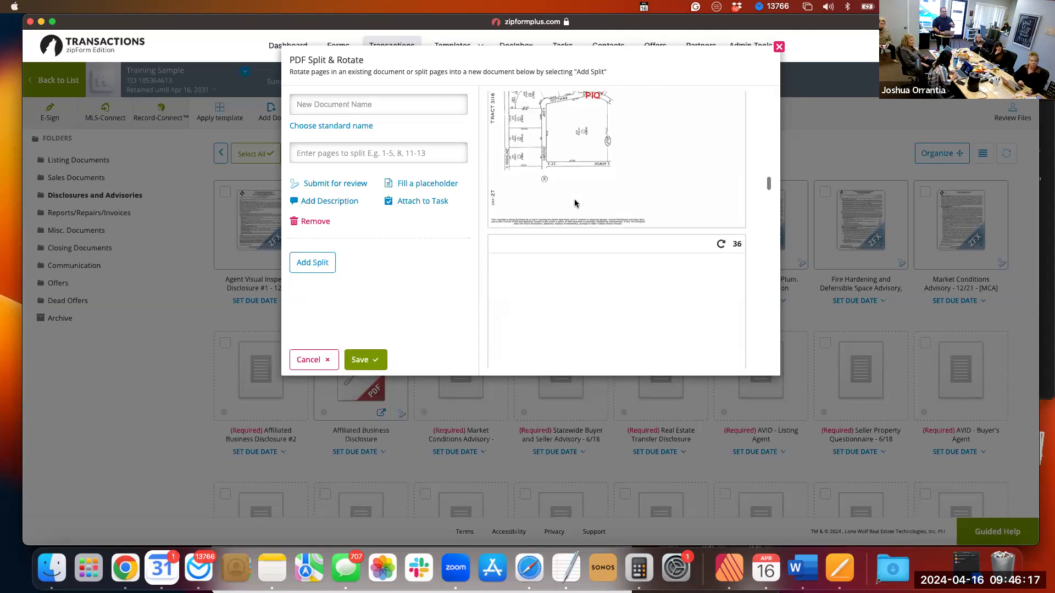
{"action": "scroll", "coordinate": [575, 204], "scroll_direction": "down", "scroll_amount": 6}
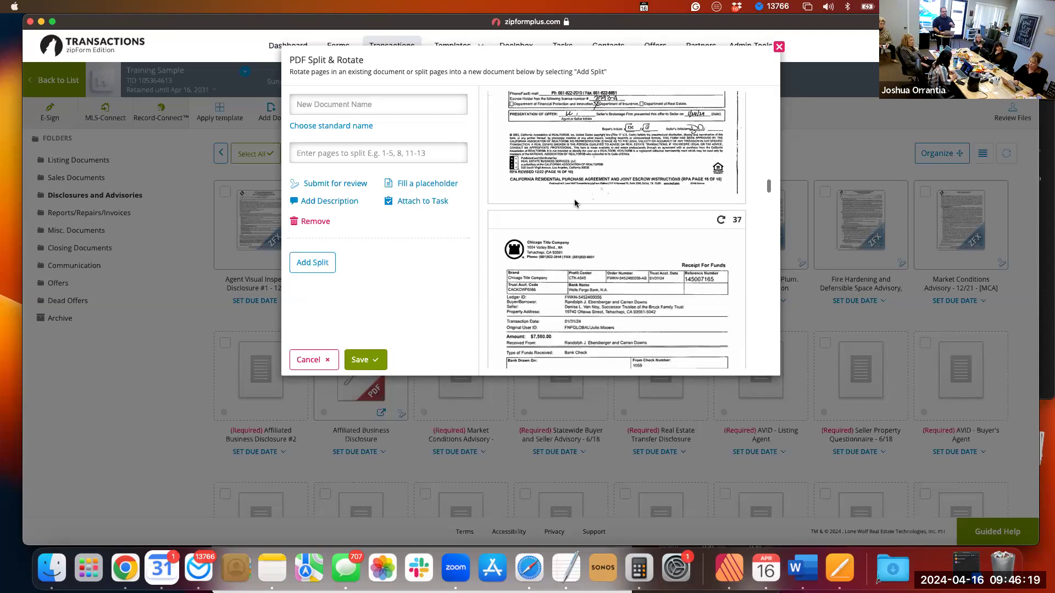
{"action": "scroll", "coordinate": [575, 203], "scroll_direction": "down", "scroll_amount": 3}
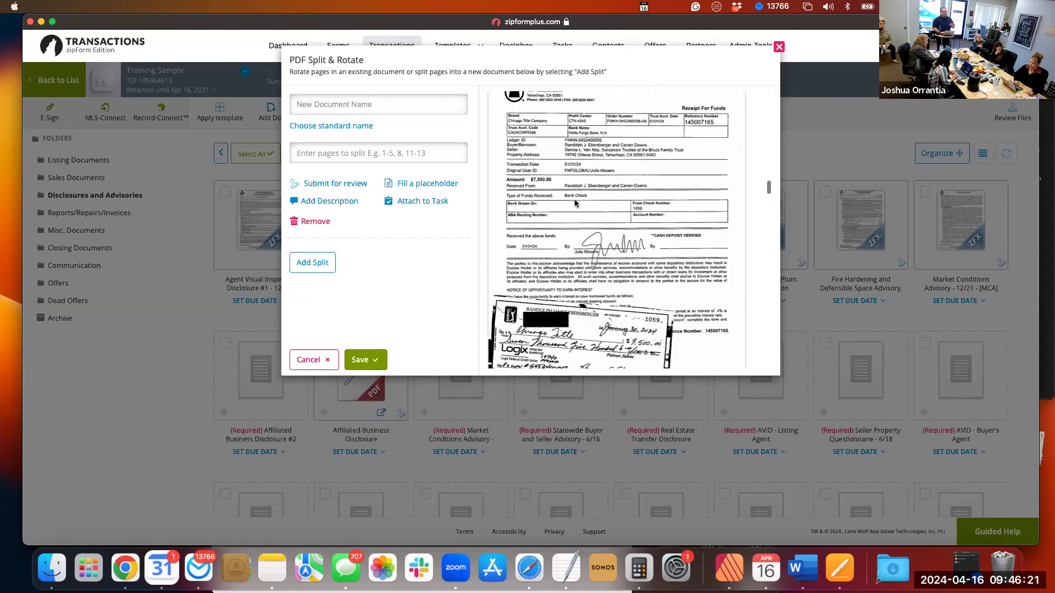
{"action": "scroll", "coordinate": [586, 161], "scroll_direction": "down", "scroll_amount": 1}
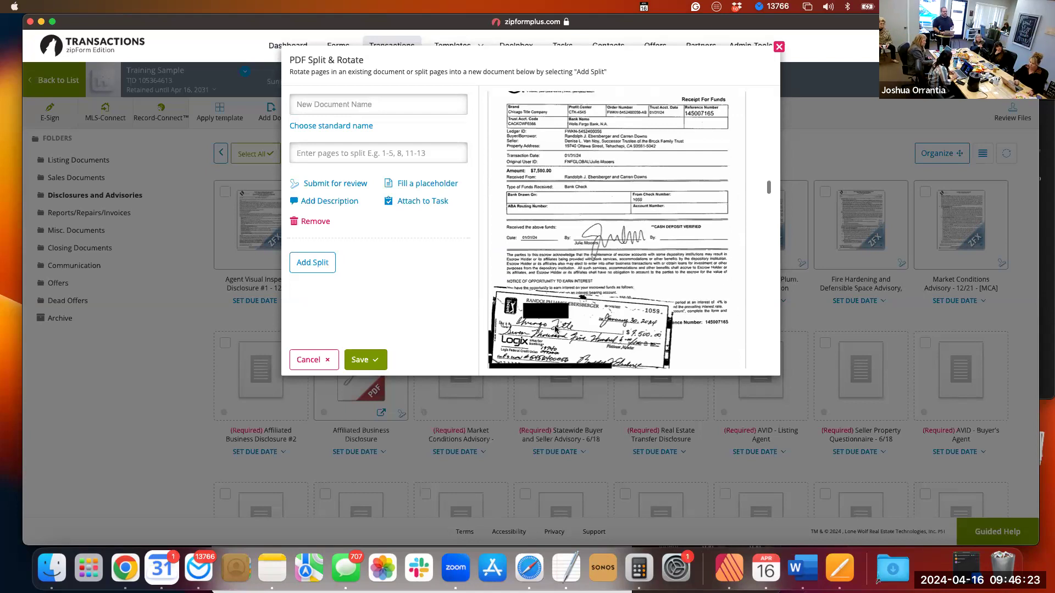
{"action": "scroll", "coordinate": [609, 235], "scroll_direction": "up", "scroll_amount": 2}
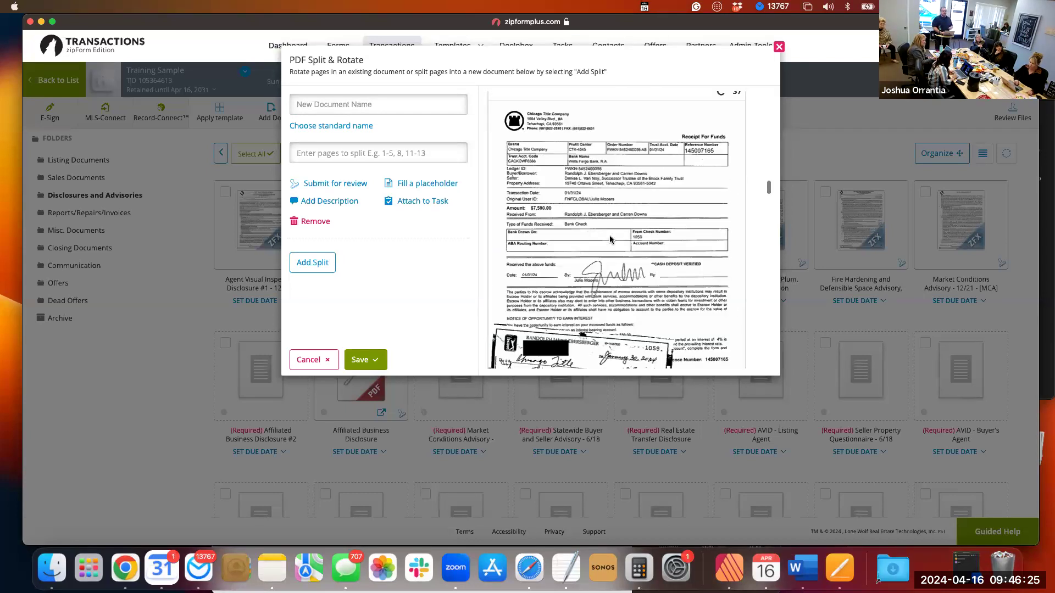
{"action": "scroll", "coordinate": [674, 145], "scroll_direction": "up", "scroll_amount": 1}
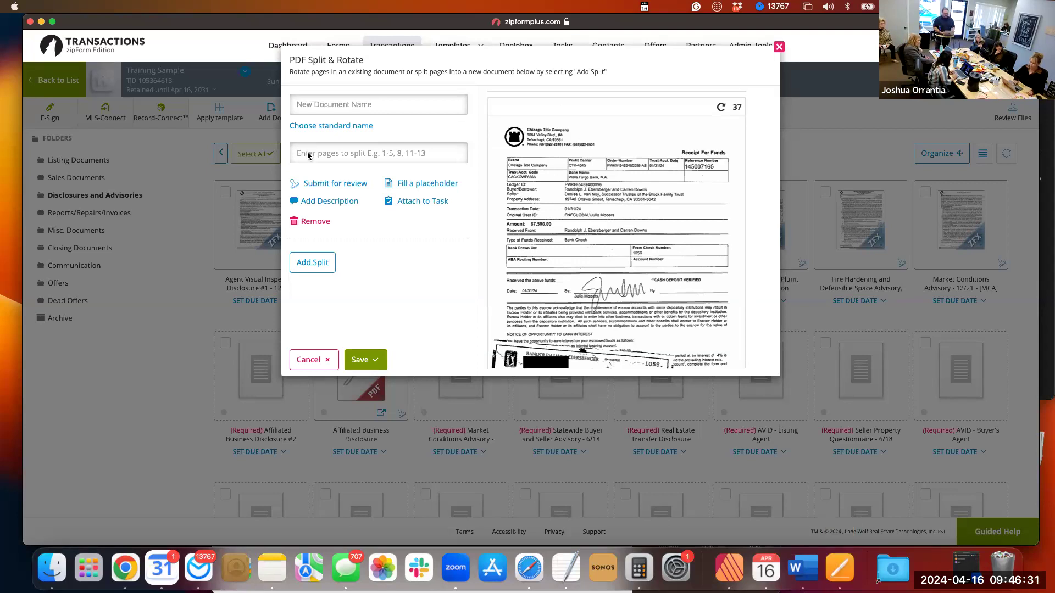
{"action": "key", "text": "ctrl+Up"}
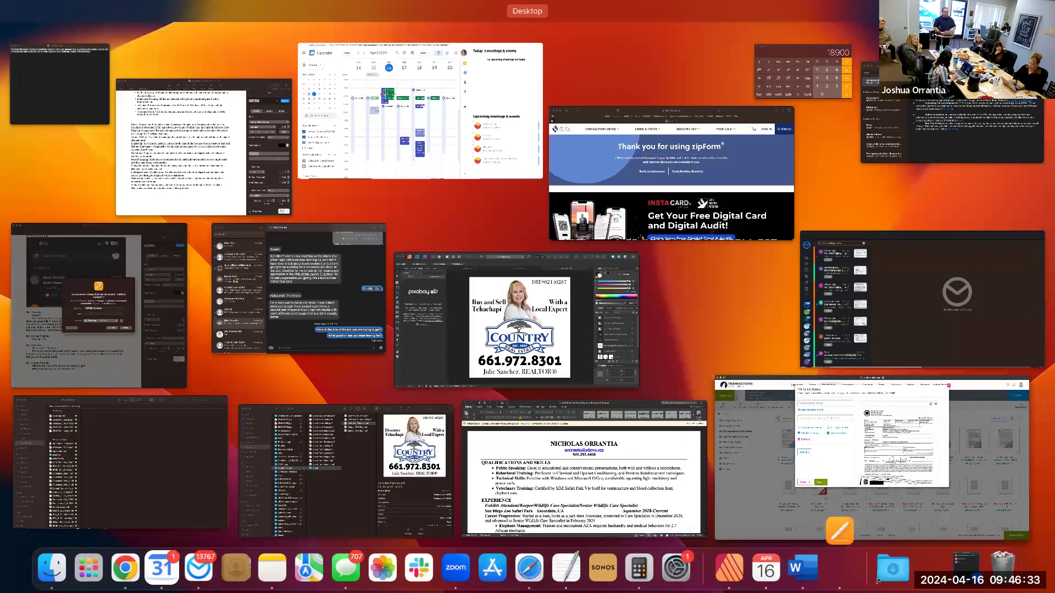
{"action": "left_click", "coordinate": [421, 111]}
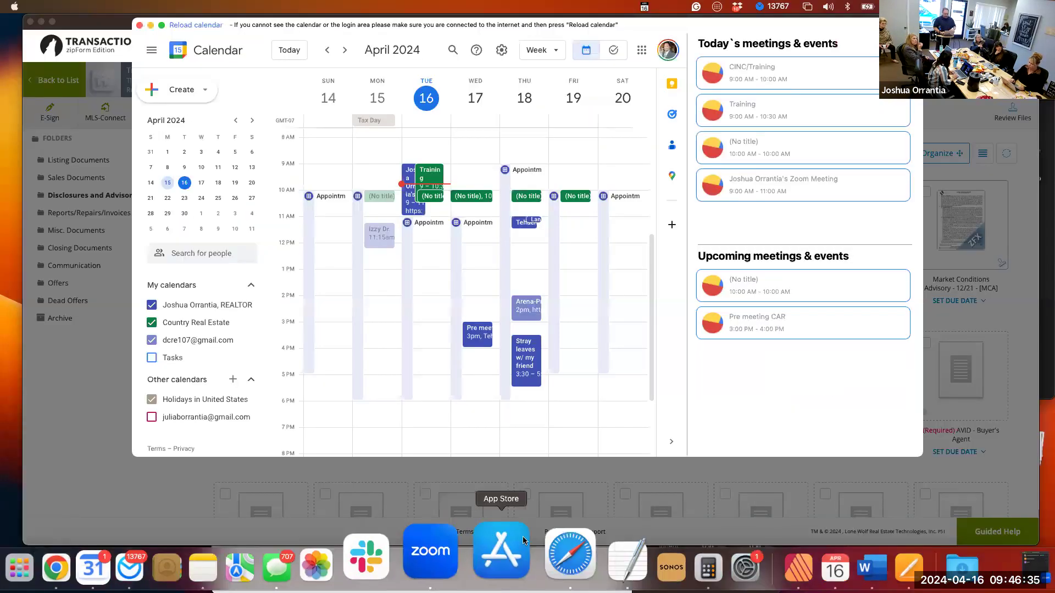
{"action": "left_click", "coordinate": [529, 568]}
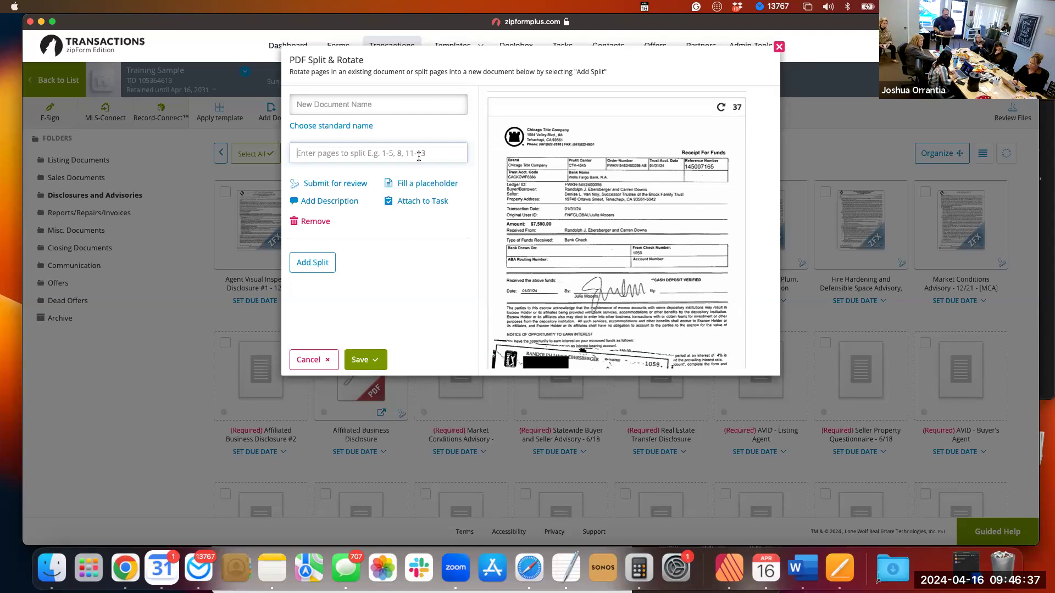
Set the first split to extract page 37 of the package.
{"action": "type", "text": "337"}
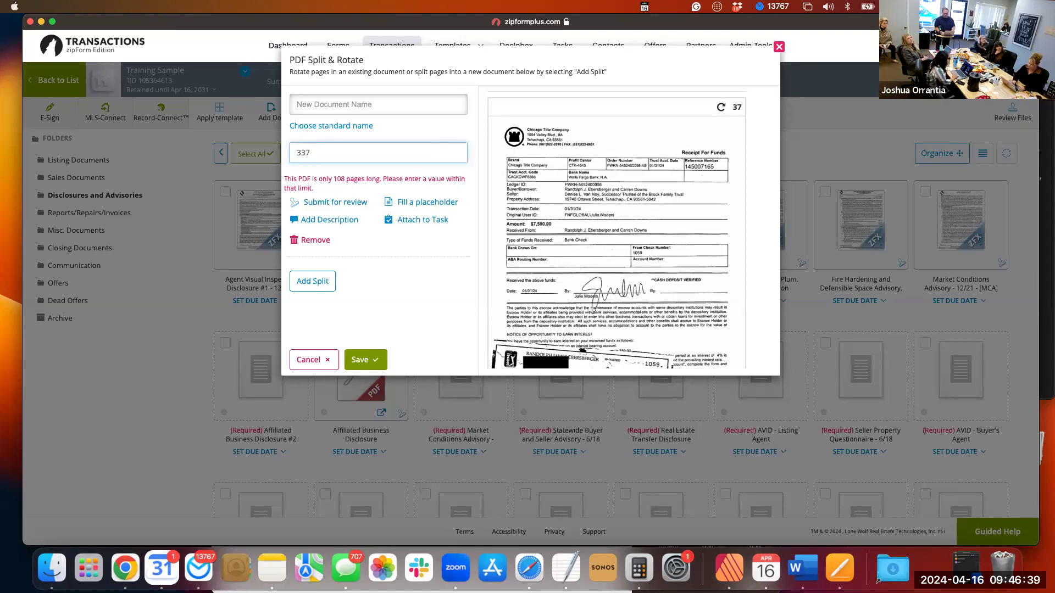
{"action": "key", "text": "BackSpace"}
{"action": "key", "text": "BackSpace"}
{"action": "type", "text": "7"}
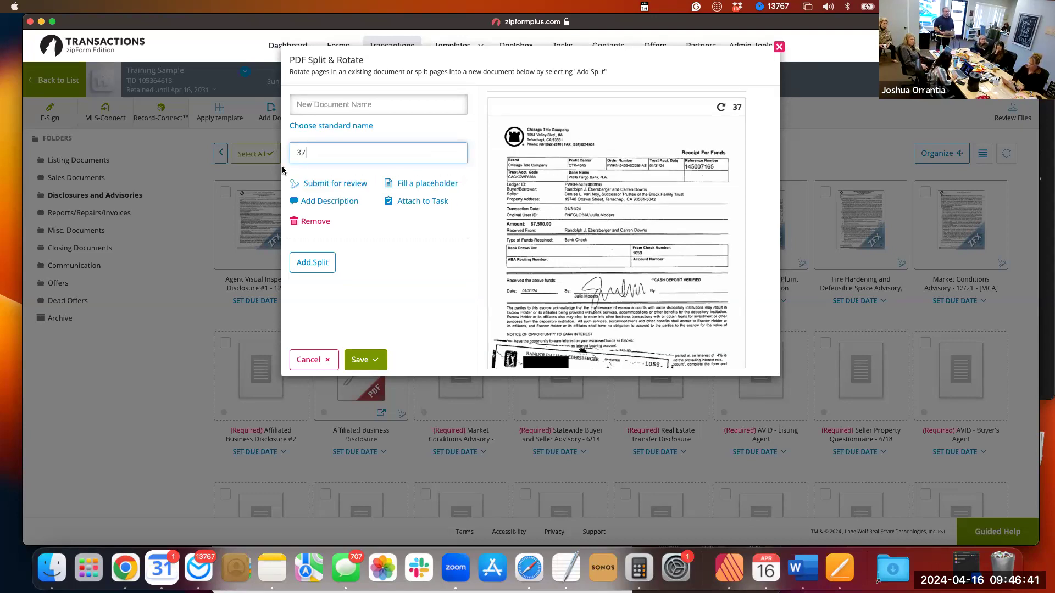
Assign the page 37 split to the EMD Receipt placeholder.
{"action": "left_click", "coordinate": [424, 187]}
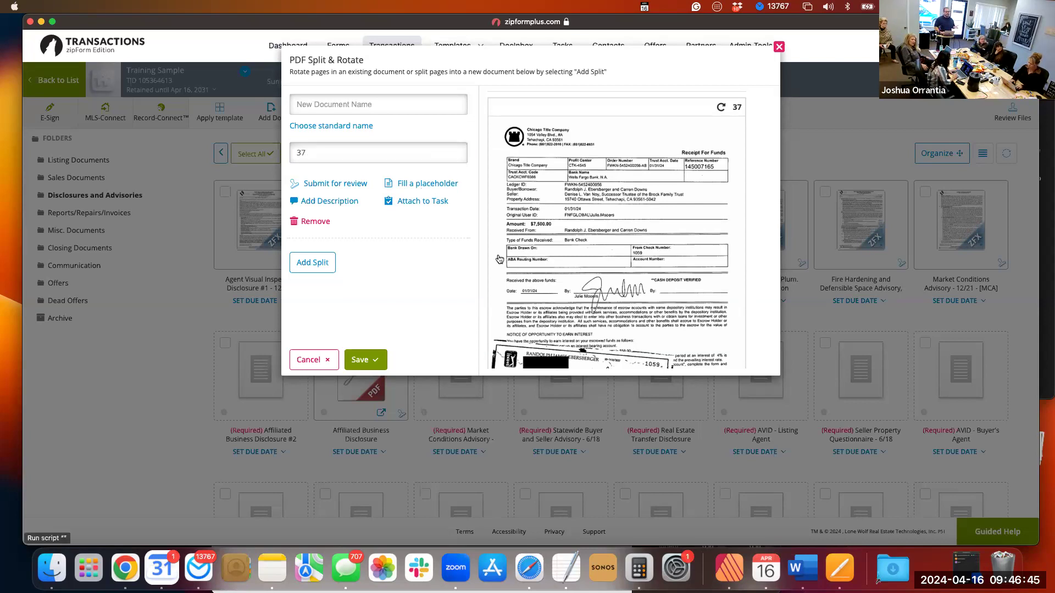
{"action": "scroll", "coordinate": [481, 264], "scroll_direction": "down", "scroll_amount": 2}
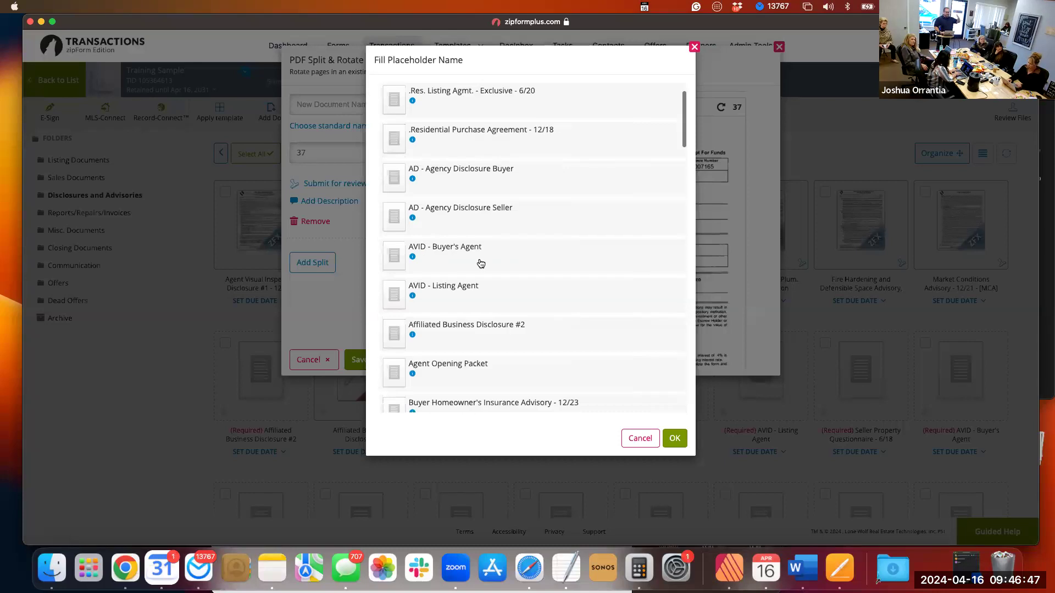
{"action": "scroll", "coordinate": [481, 263], "scroll_direction": "down", "scroll_amount": 8}
{"action": "scroll", "coordinate": [481, 263], "scroll_direction": "down", "scroll_amount": 8}
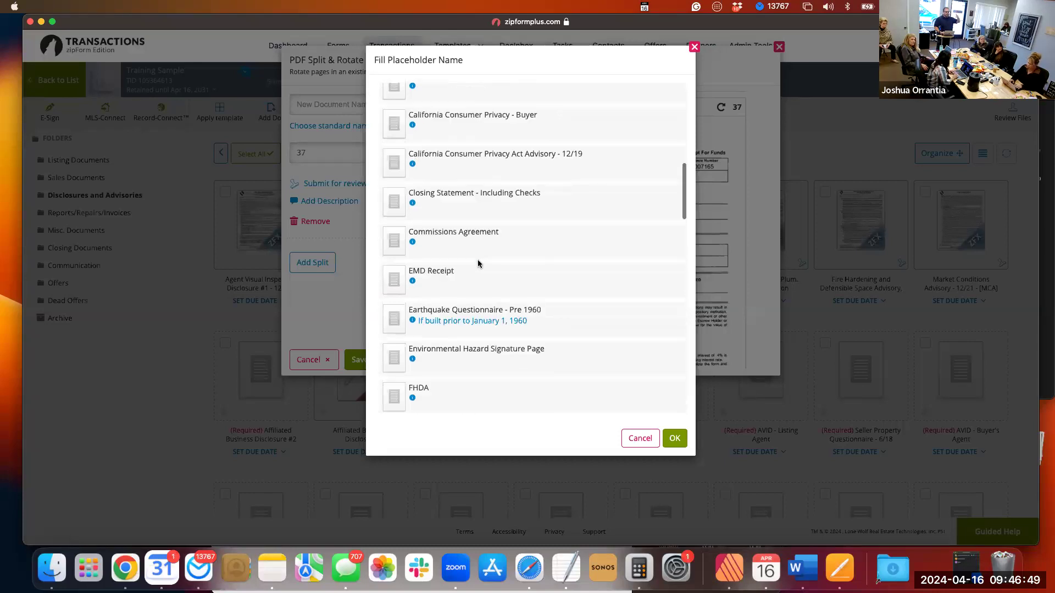
{"action": "left_click", "coordinate": [432, 286]}
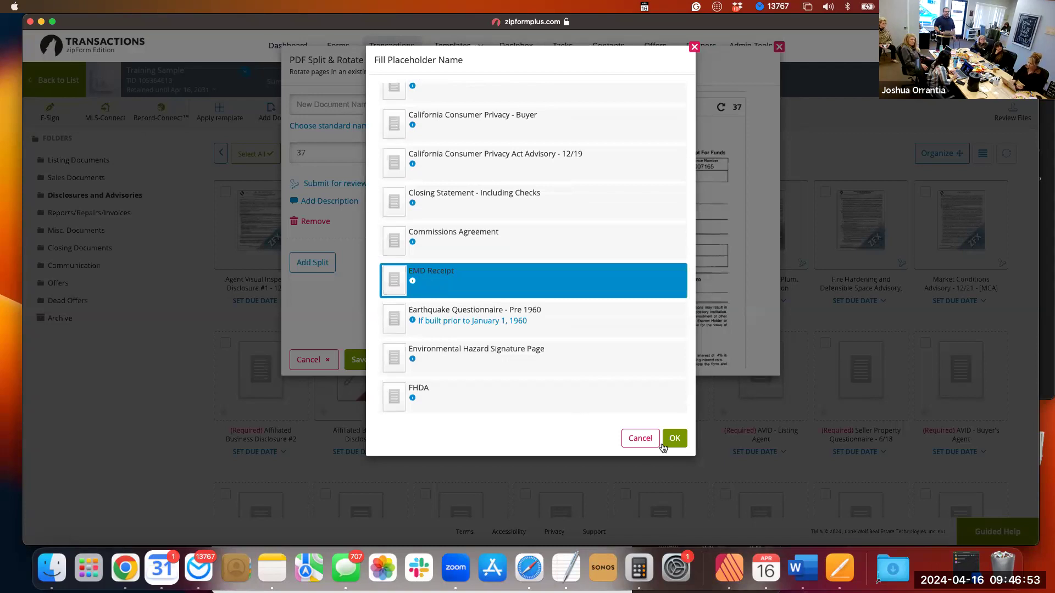
{"action": "left_click", "coordinate": [674, 438]}
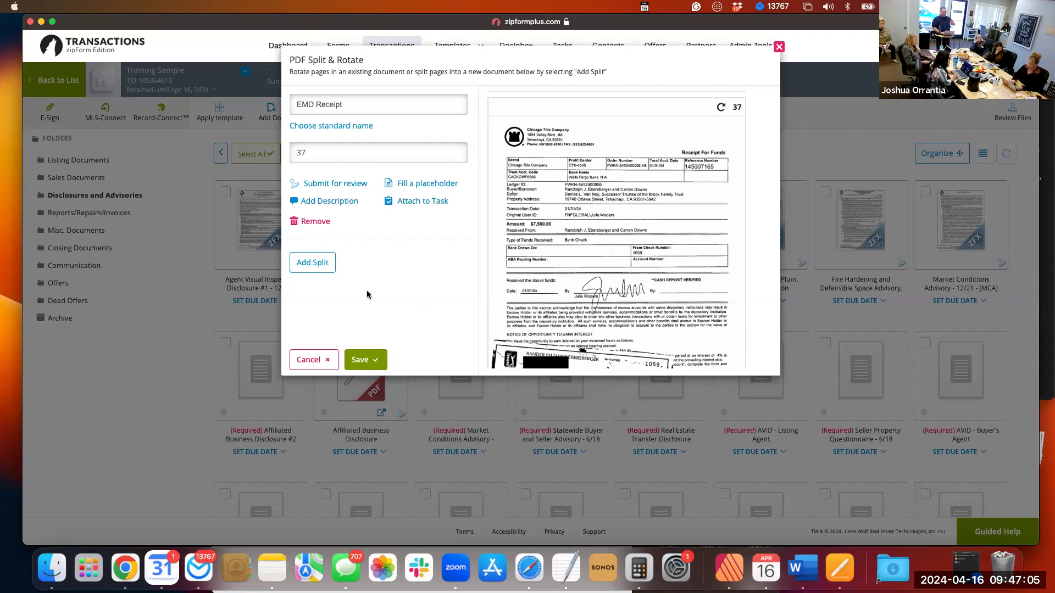
Add a second split that extracts page 36, the purchase agreement page with the escrow holder acknowledgment.
{"action": "left_click", "coordinate": [325, 268]}
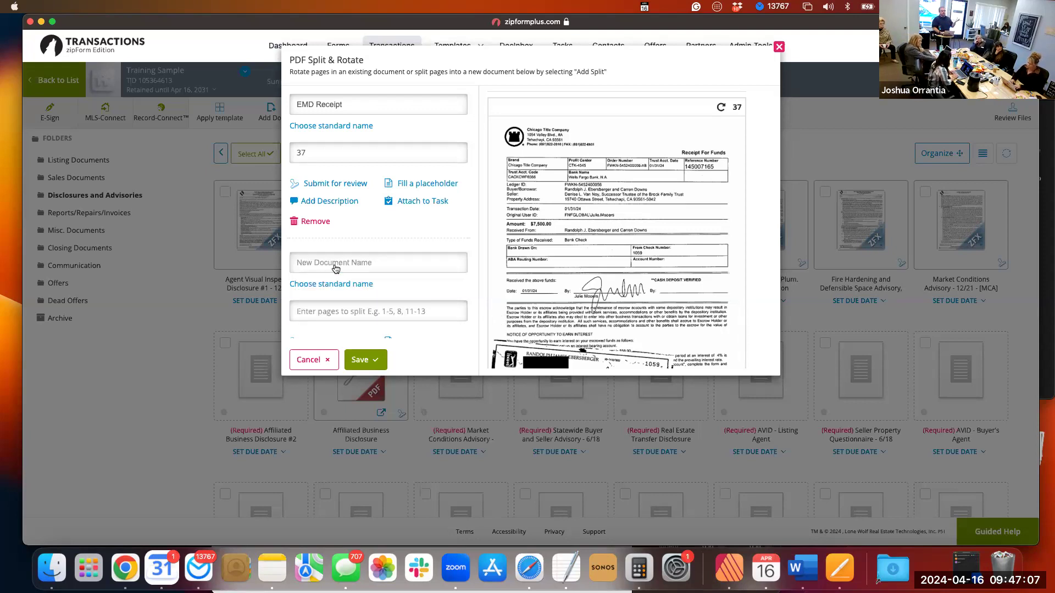
{"action": "scroll", "coordinate": [504, 258], "scroll_direction": "up", "scroll_amount": 4}
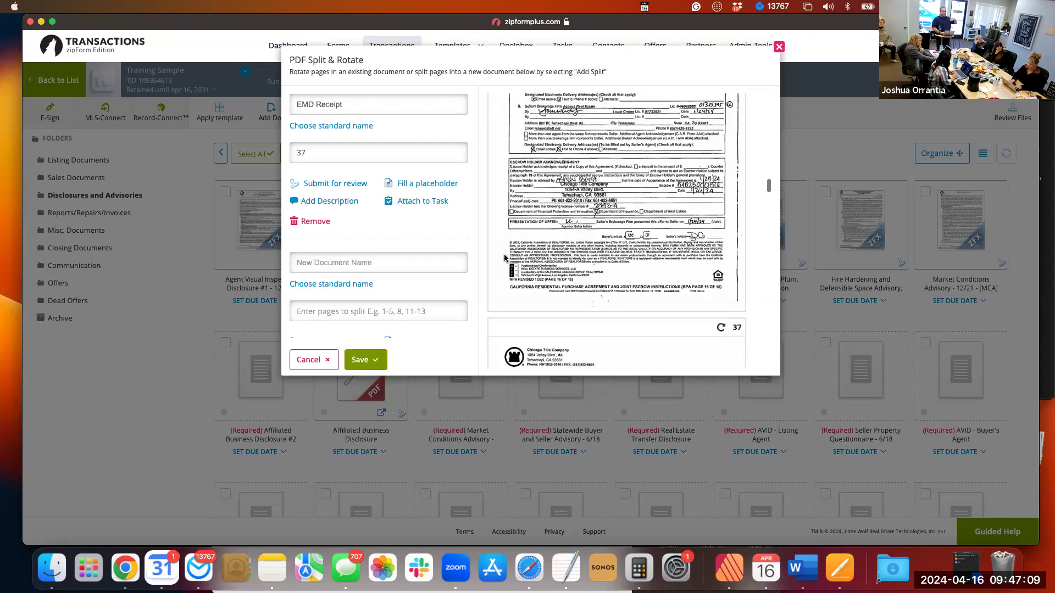
{"action": "scroll", "coordinate": [505, 257], "scroll_direction": "up", "scroll_amount": 2}
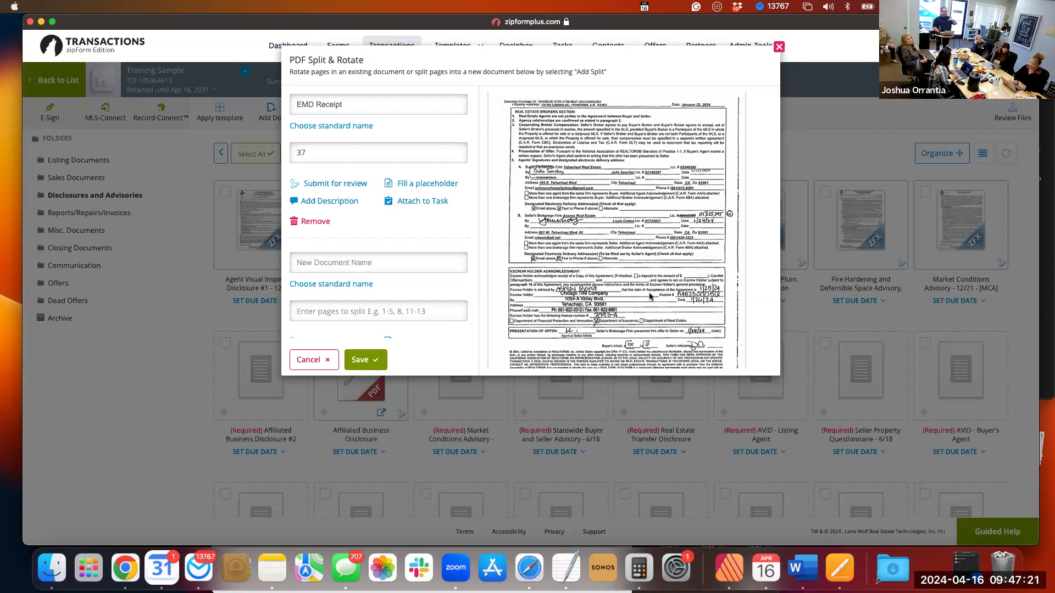
{"action": "scroll", "coordinate": [377, 283], "scroll_direction": "down", "scroll_amount": 1}
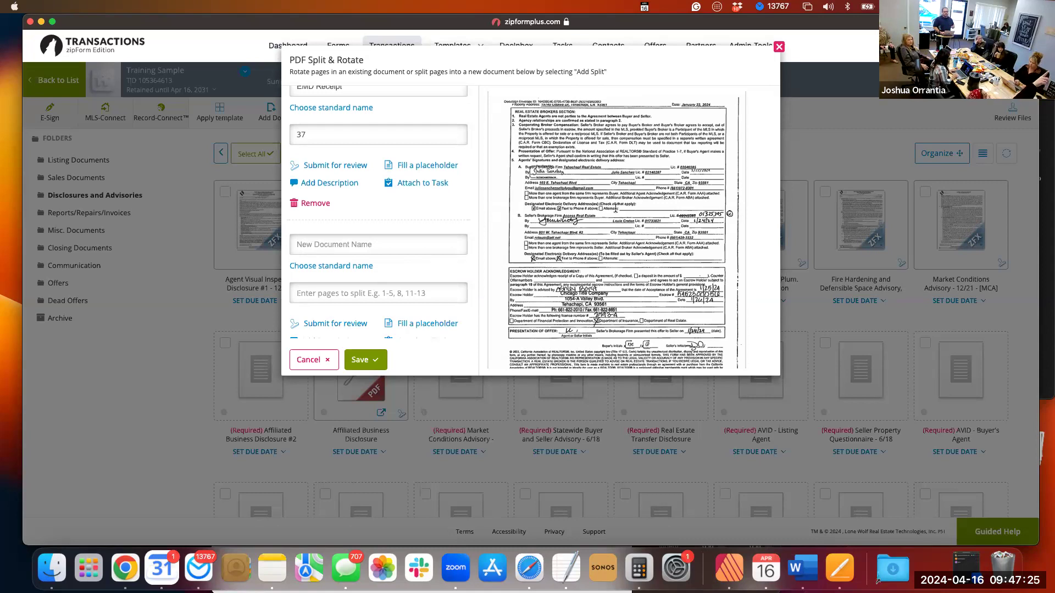
{"action": "scroll", "coordinate": [614, 211], "scroll_direction": "up", "scroll_amount": 1}
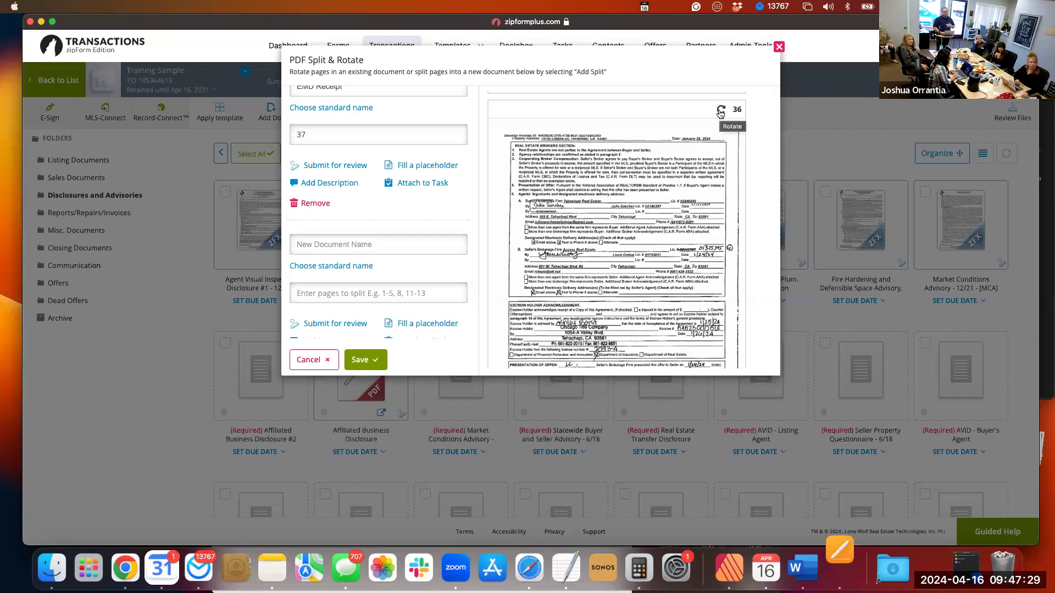
{"action": "scroll", "coordinate": [661, 211], "scroll_direction": "down", "scroll_amount": 2}
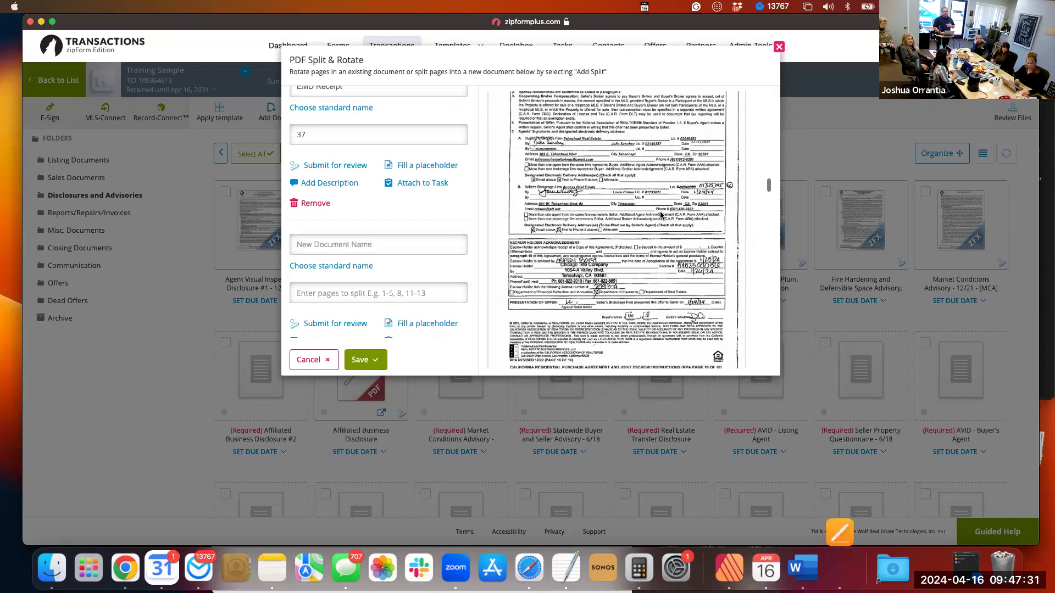
{"action": "scroll", "coordinate": [702, 334], "scroll_direction": "down", "scroll_amount": 1}
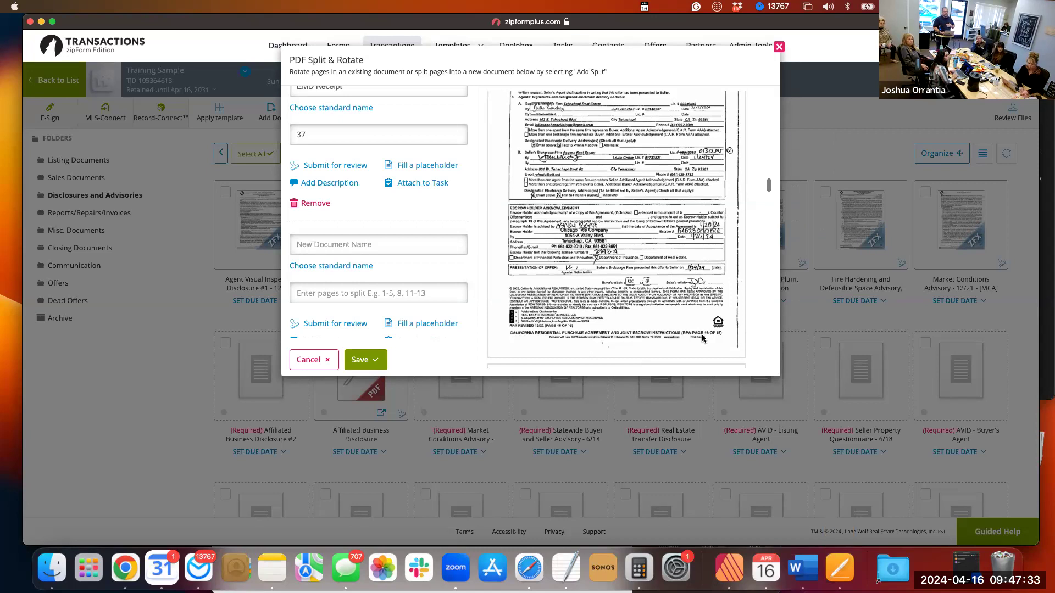
{"action": "scroll", "coordinate": [724, 304], "scroll_direction": "up", "scroll_amount": 5}
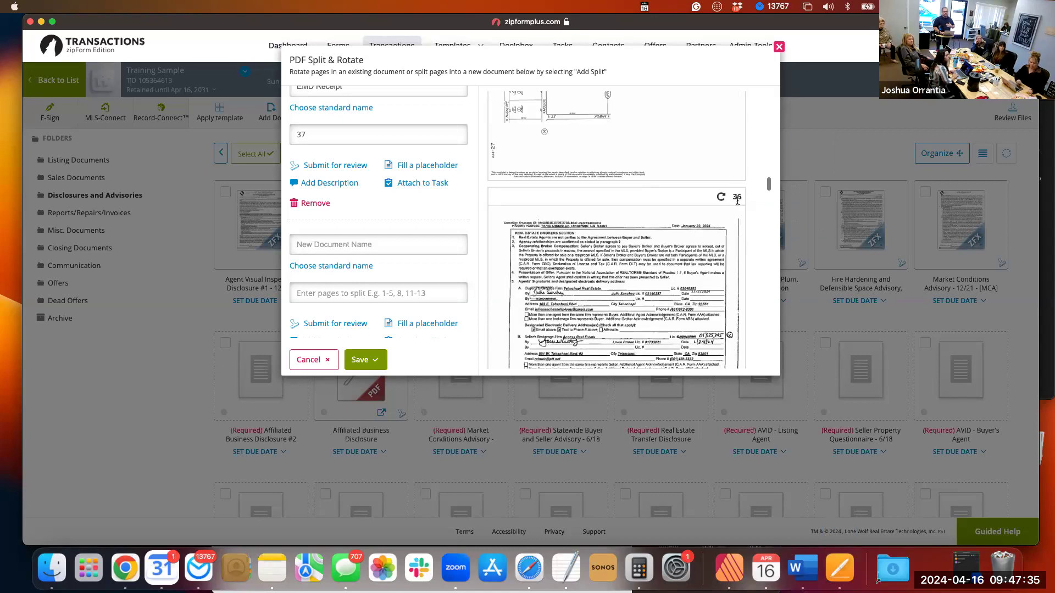
{"action": "scroll", "coordinate": [667, 271], "scroll_direction": "down", "scroll_amount": 2}
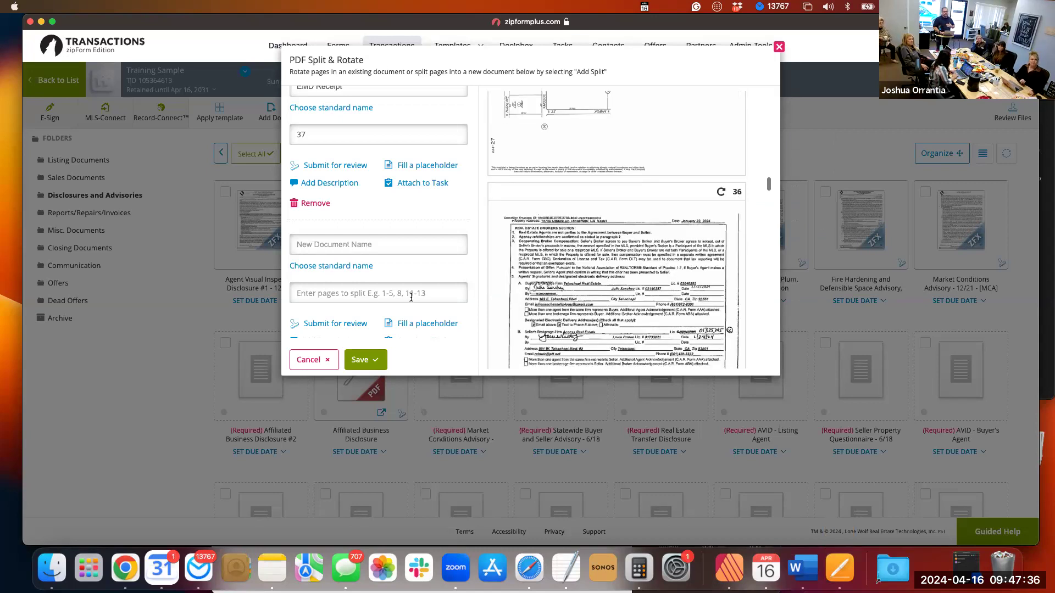
{"action": "left_click", "coordinate": [359, 293]}
{"action": "type", "text": "36"}
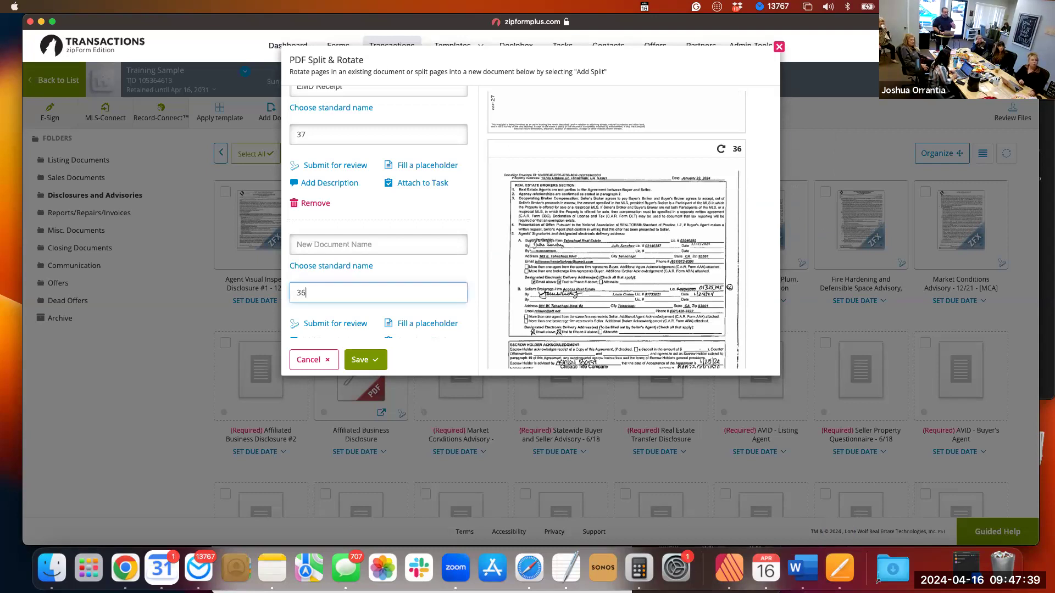
{"action": "scroll", "coordinate": [414, 294], "scroll_direction": "down", "scroll_amount": 1}
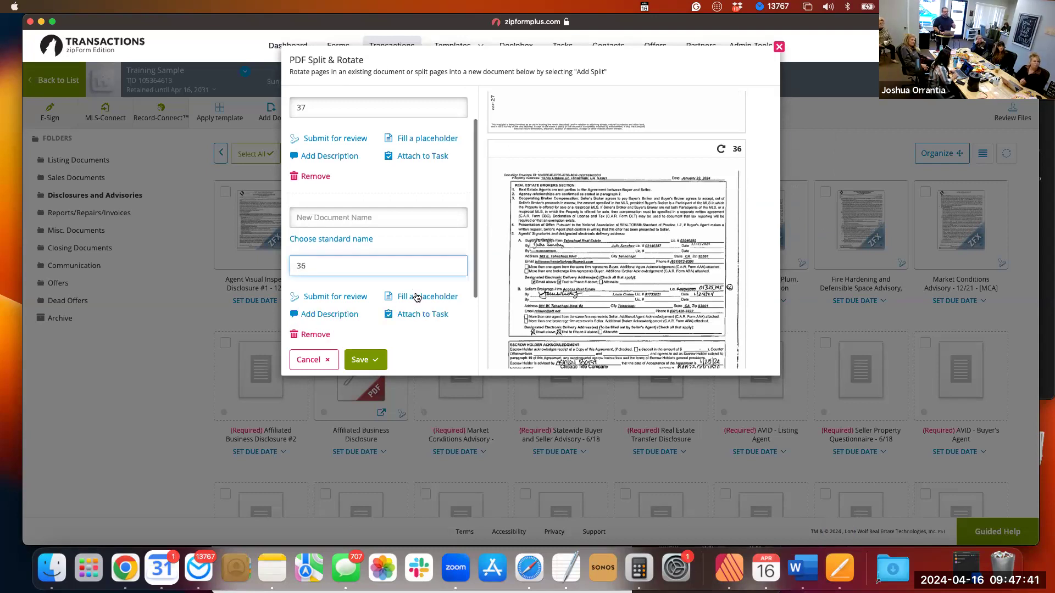
Assign the page 36 split to the Page 16 Acceptance placeholder.
{"action": "left_click", "coordinate": [536, 315]}
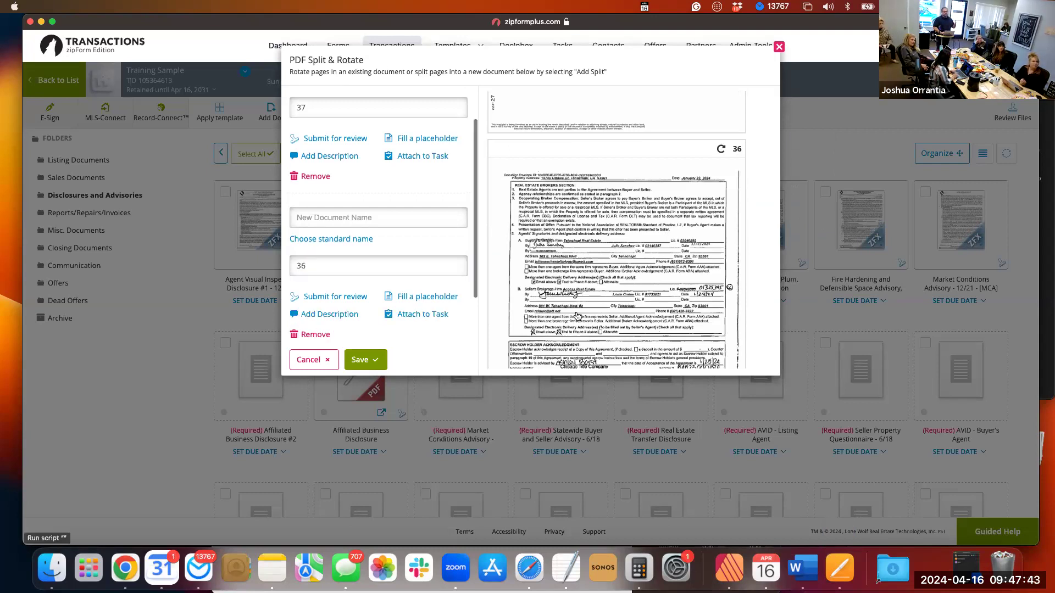
{"action": "scroll", "coordinate": [578, 316], "scroll_direction": "down", "scroll_amount": 4}
{"action": "scroll", "coordinate": [577, 316], "scroll_direction": "down", "scroll_amount": 6}
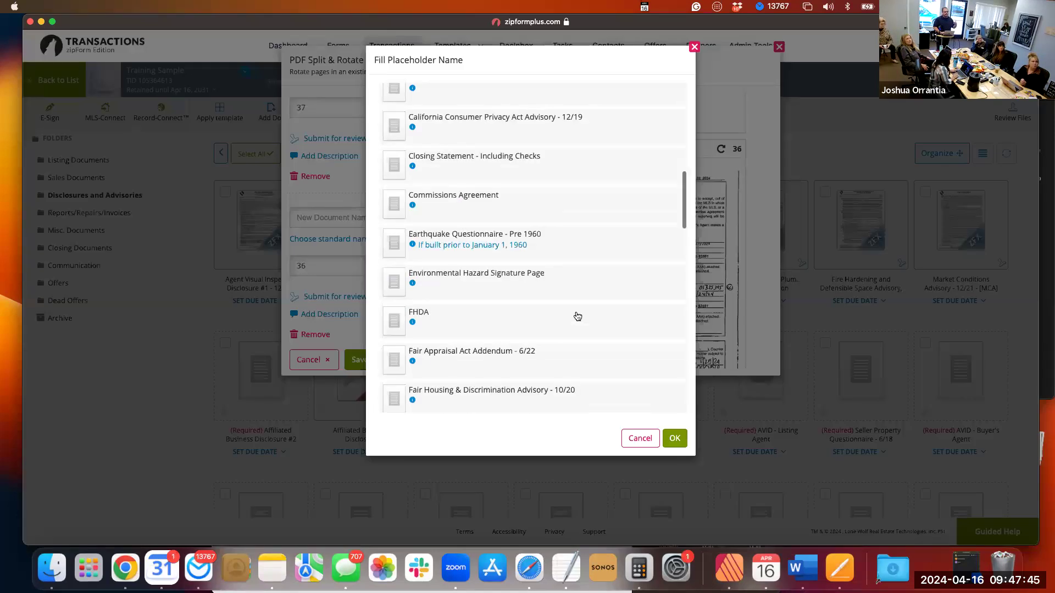
{"action": "scroll", "coordinate": [577, 316], "scroll_direction": "down", "scroll_amount": 1}
{"action": "scroll", "coordinate": [578, 316], "scroll_direction": "up", "scroll_amount": 1}
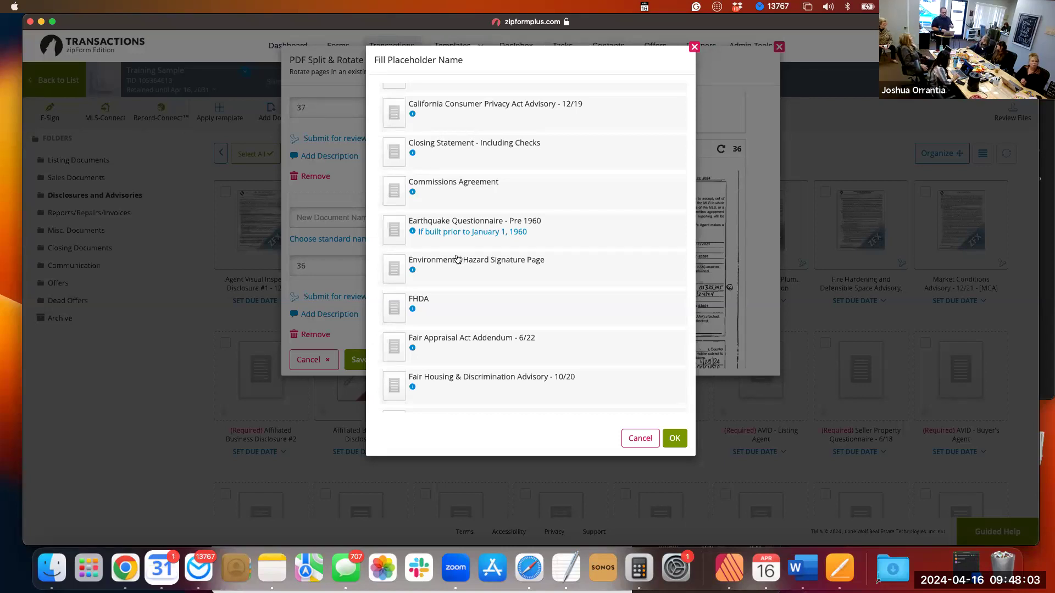
{"action": "scroll", "coordinate": [457, 258], "scroll_direction": "down", "scroll_amount": 2}
{"action": "scroll", "coordinate": [457, 259], "scroll_direction": "down", "scroll_amount": 1}
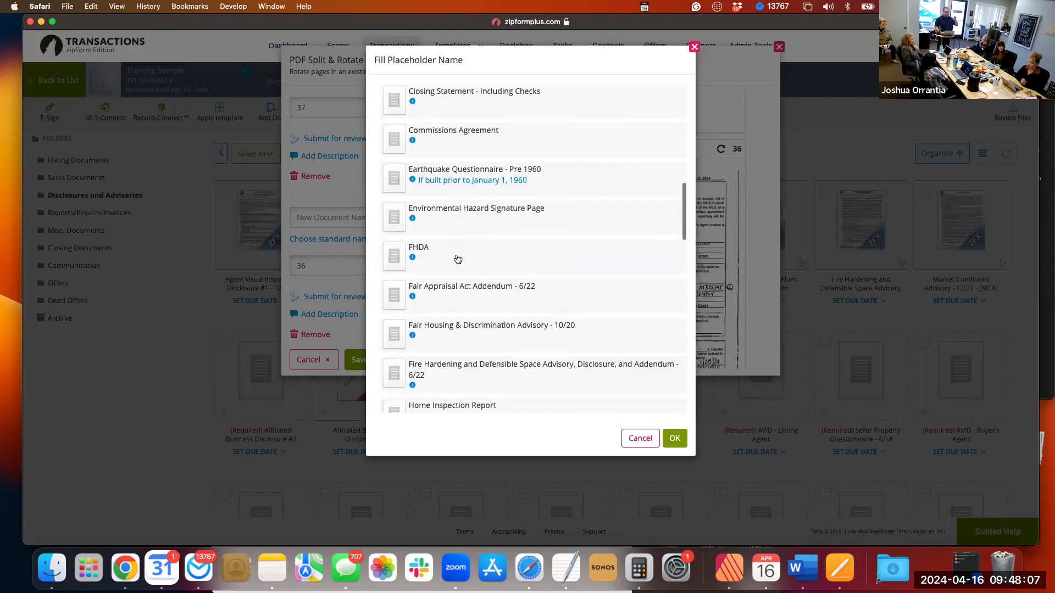
{"action": "scroll", "coordinate": [457, 259], "scroll_direction": "down", "scroll_amount": 1}
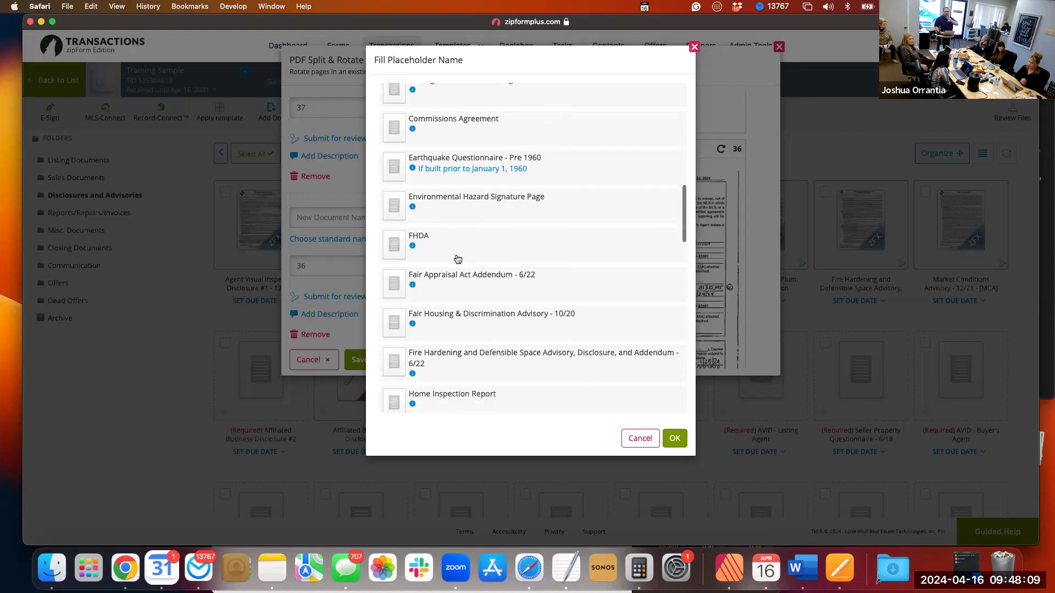
{"action": "scroll", "coordinate": [457, 258], "scroll_direction": "down", "scroll_amount": 6}
{"action": "scroll", "coordinate": [458, 259], "scroll_direction": "down", "scroll_amount": 5}
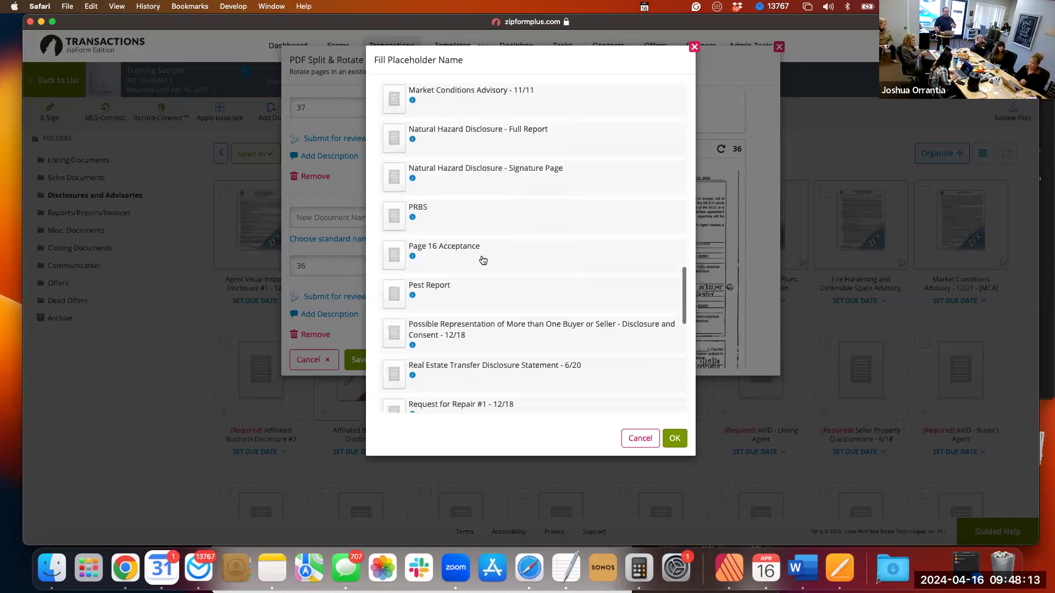
{"action": "left_click", "coordinate": [483, 260]}
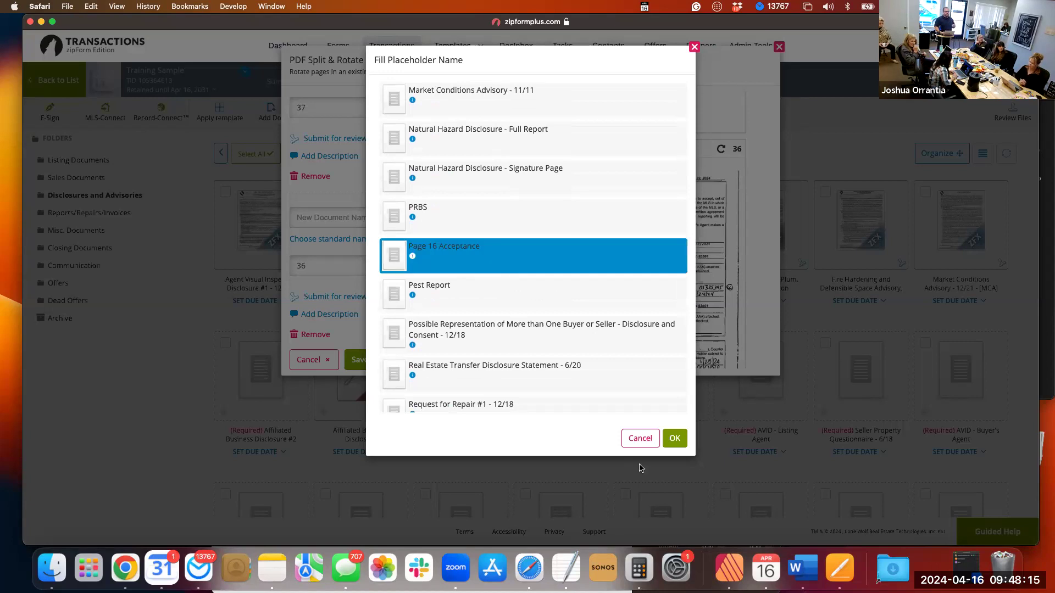
{"action": "left_click", "coordinate": [675, 439]}
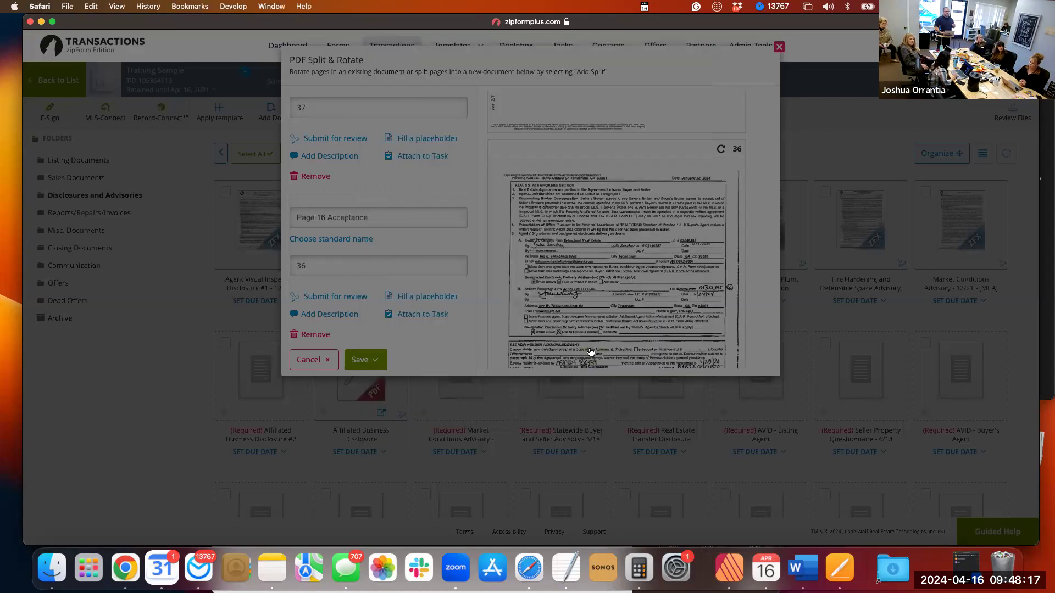
Look through the package's page previews for the first and last pages of the Residential NHD Report.
{"action": "scroll", "coordinate": [628, 249], "scroll_direction": "down", "scroll_amount": 5}
{"action": "scroll", "coordinate": [628, 248], "scroll_direction": "down", "scroll_amount": 10}
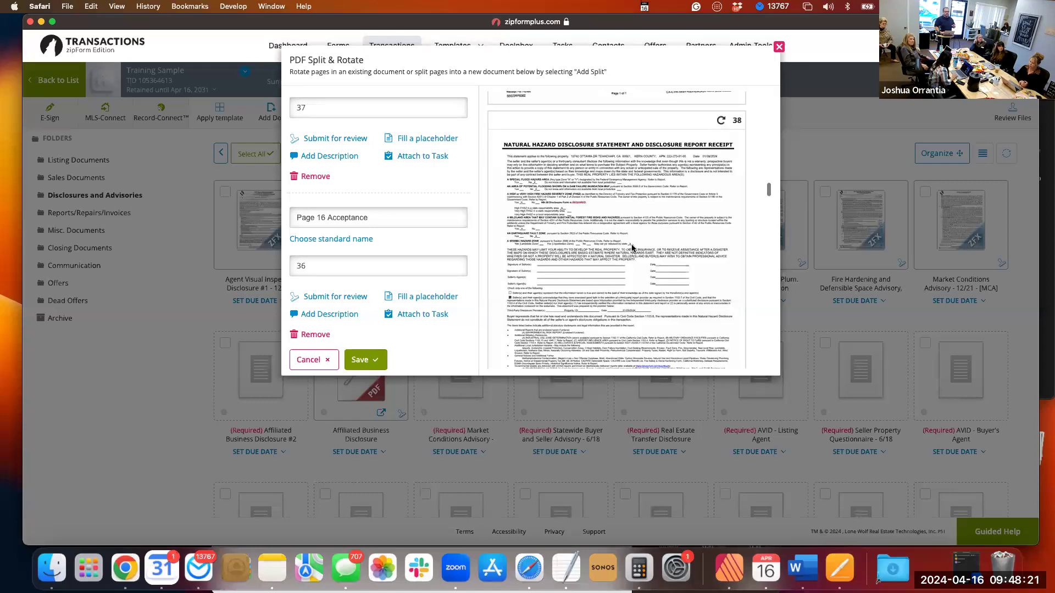
{"action": "scroll", "coordinate": [631, 247], "scroll_direction": "down", "scroll_amount": 3}
{"action": "scroll", "coordinate": [631, 248], "scroll_direction": "up", "scroll_amount": 3}
{"action": "scroll", "coordinate": [632, 247], "scroll_direction": "down", "scroll_amount": 2}
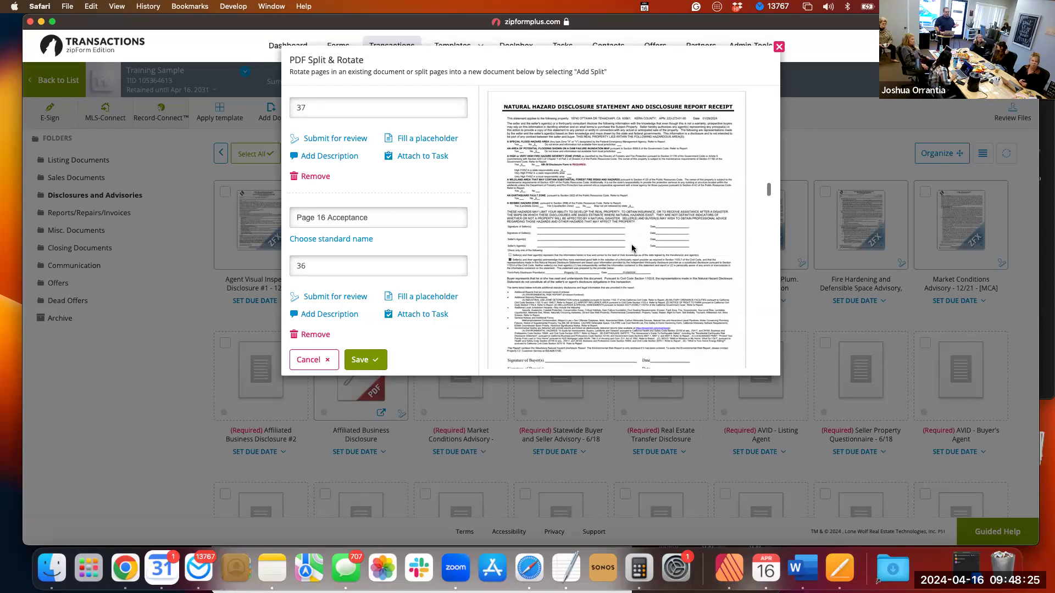
{"action": "scroll", "coordinate": [631, 248], "scroll_direction": "down", "scroll_amount": 3}
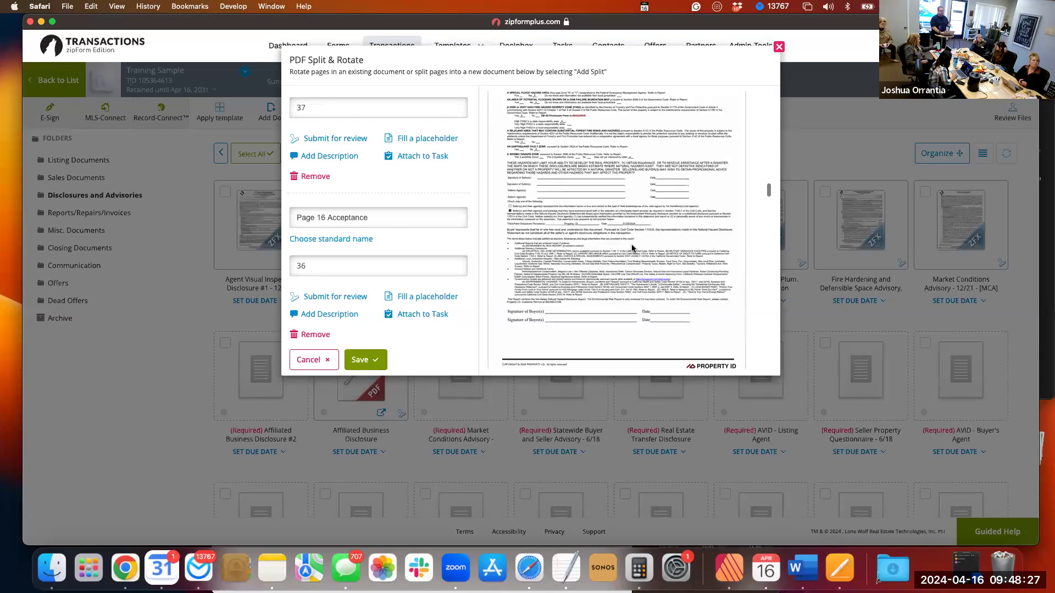
{"action": "scroll", "coordinate": [631, 247], "scroll_direction": "down", "scroll_amount": 6}
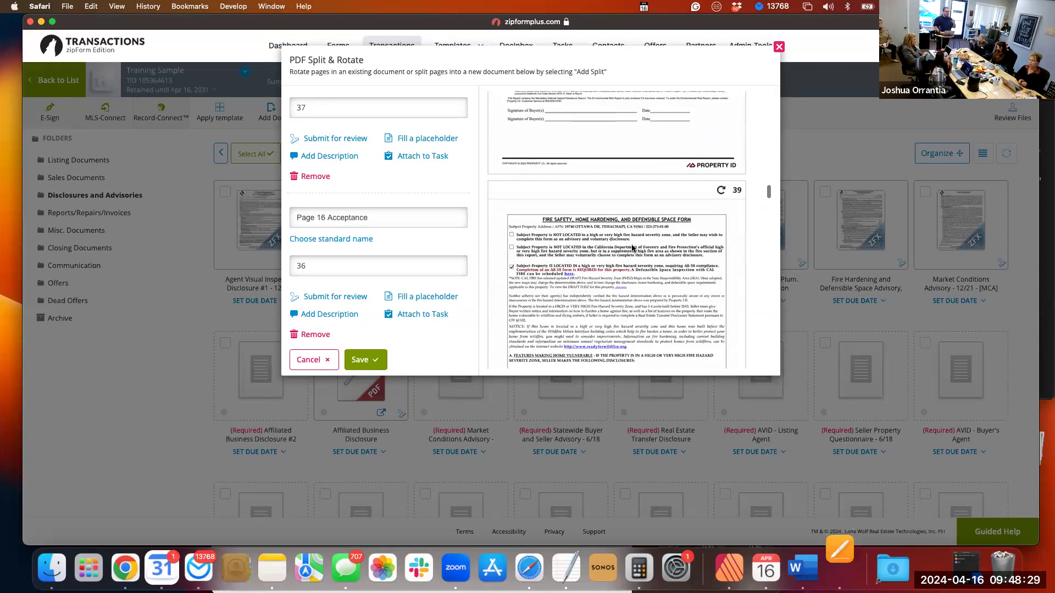
{"action": "scroll", "coordinate": [631, 248], "scroll_direction": "down", "scroll_amount": 4}
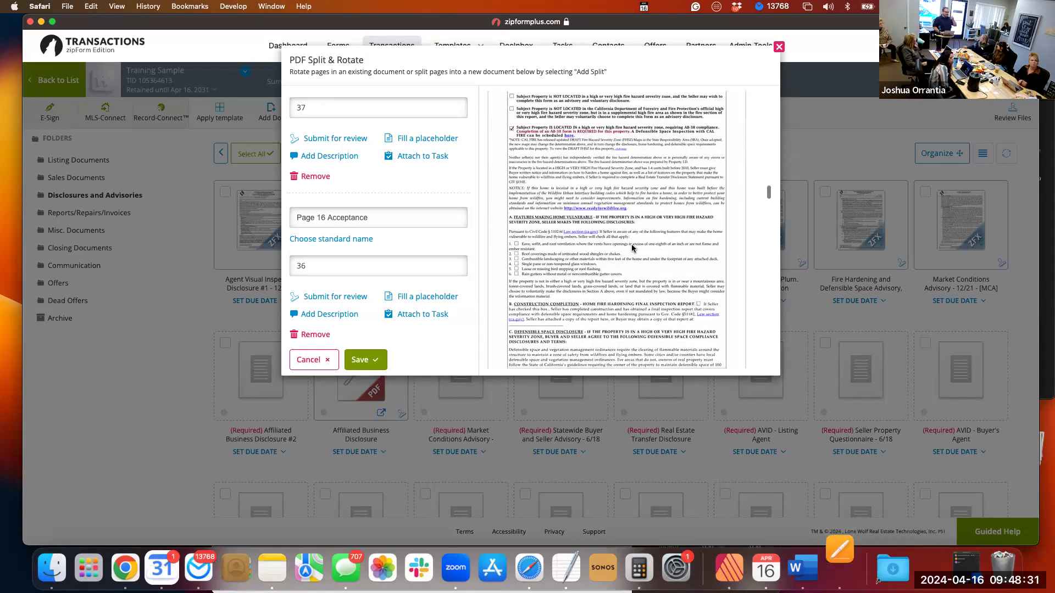
{"action": "scroll", "coordinate": [633, 249], "scroll_direction": "down", "scroll_amount": 1}
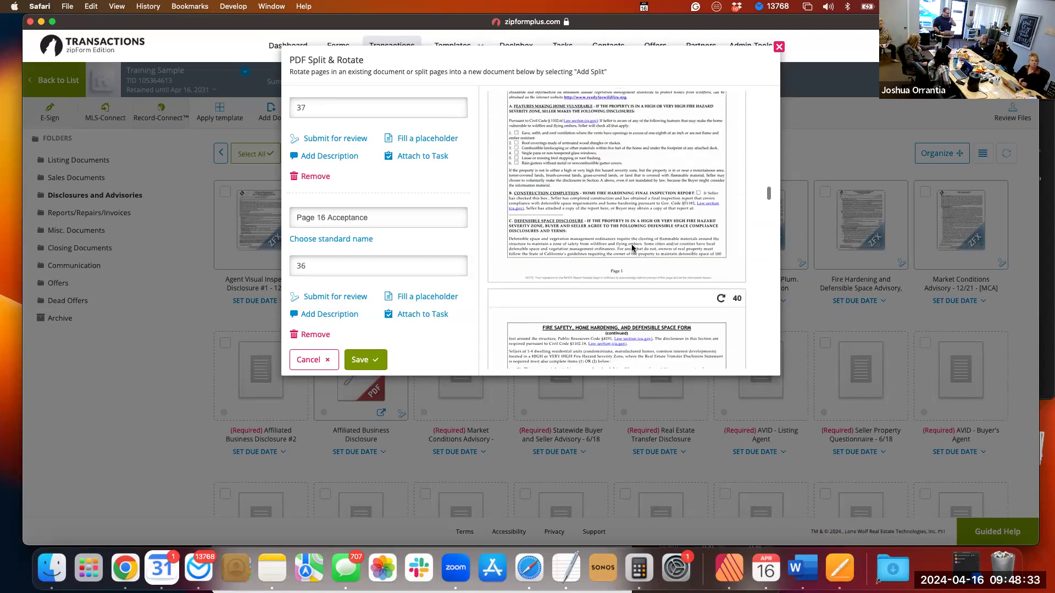
{"action": "scroll", "coordinate": [631, 248], "scroll_direction": "down", "scroll_amount": 2}
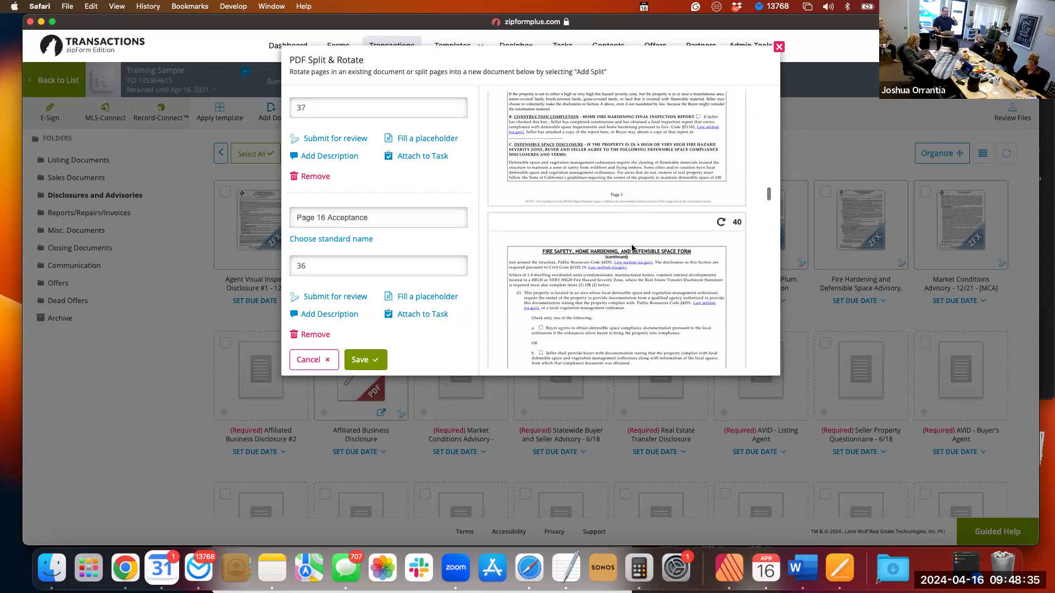
{"action": "scroll", "coordinate": [632, 248], "scroll_direction": "down", "scroll_amount": 3}
{"action": "scroll", "coordinate": [631, 248], "scroll_direction": "down", "scroll_amount": 5}
{"action": "scroll", "coordinate": [631, 248], "scroll_direction": "down", "scroll_amount": 10}
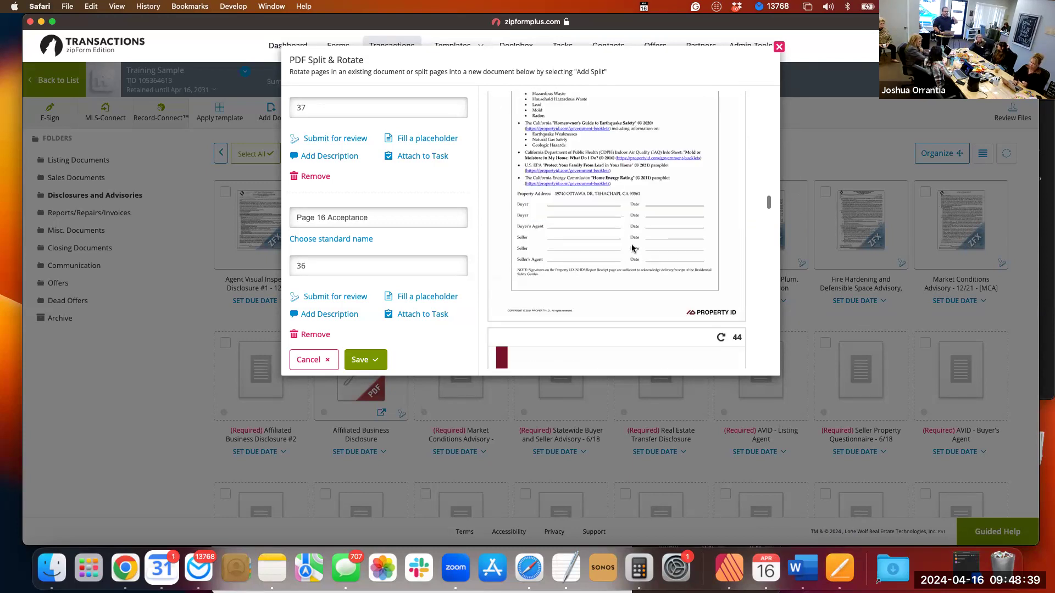
{"action": "scroll", "coordinate": [631, 248], "scroll_direction": "down", "scroll_amount": 5}
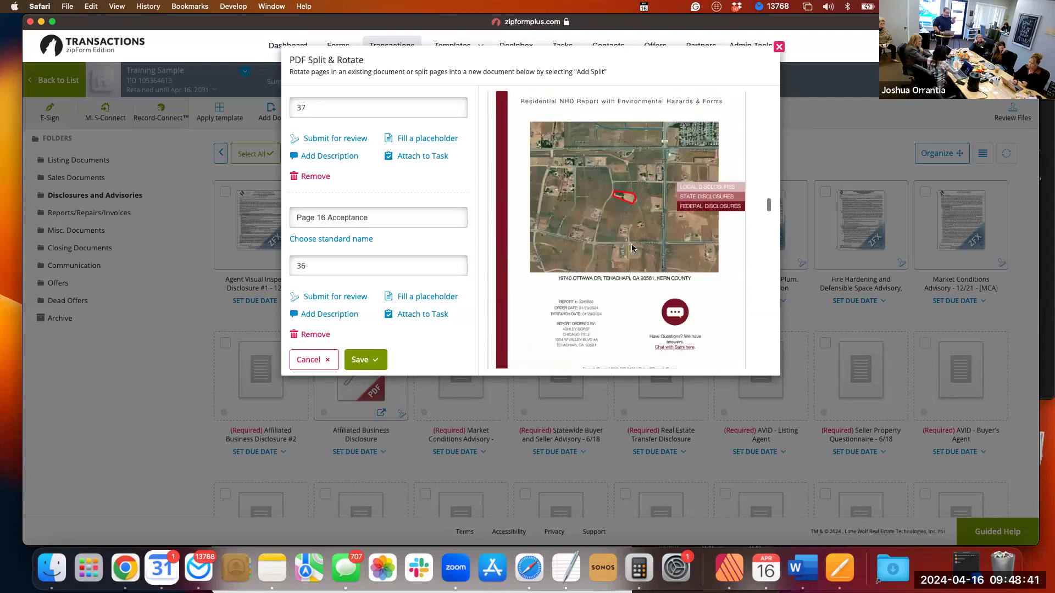
{"action": "scroll", "coordinate": [632, 248], "scroll_direction": "up", "scroll_amount": 2}
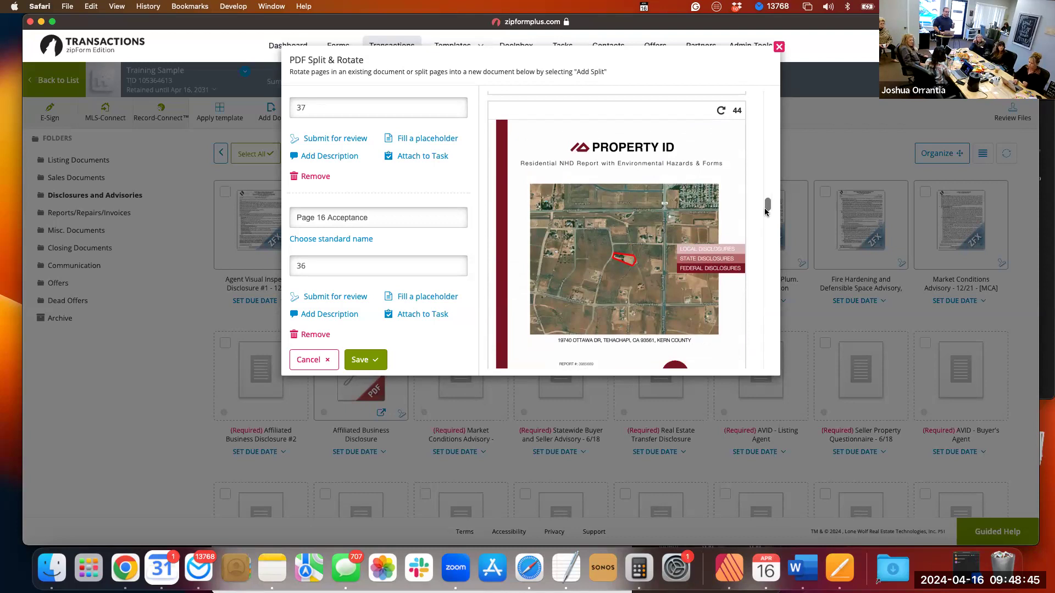
{"action": "left_click_drag", "start_coordinate": [768, 204], "coordinate": [773, 384]}
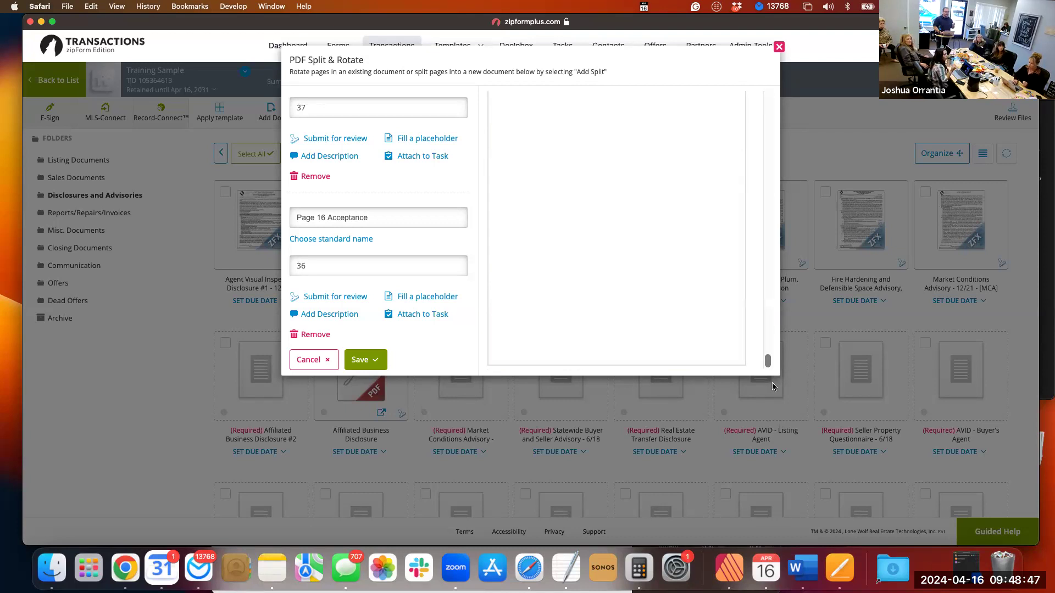
{"action": "scroll", "coordinate": [659, 285], "scroll_direction": "up", "scroll_amount": 3}
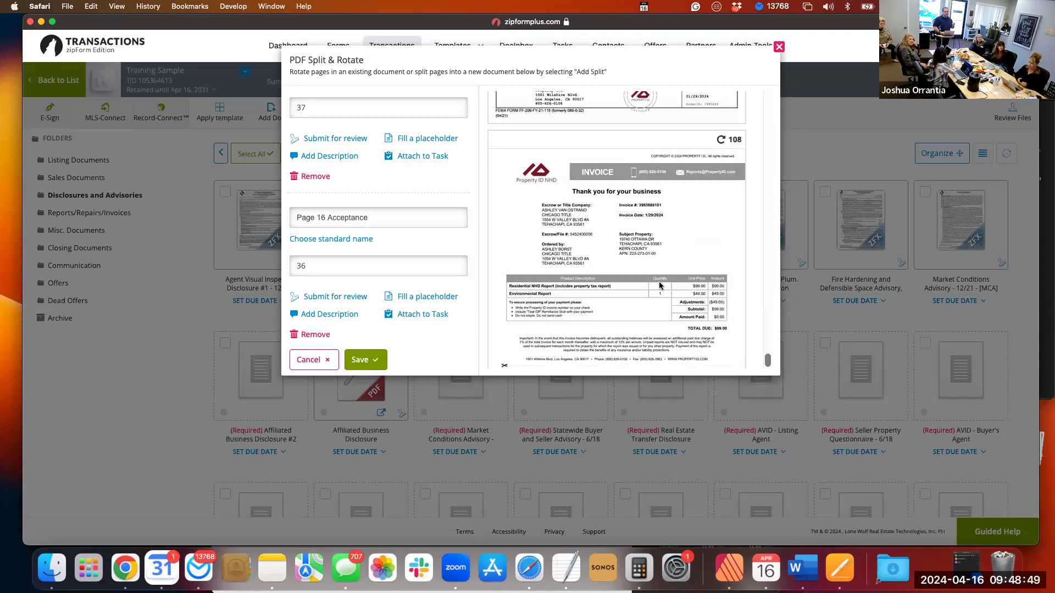
{"action": "scroll", "coordinate": [660, 285], "scroll_direction": "down", "scroll_amount": 3}
Add a third split that extracts pages 44-108, the full Residential NHD Report.
{"action": "scroll", "coordinate": [413, 283], "scroll_direction": "down", "scroll_amount": 2}
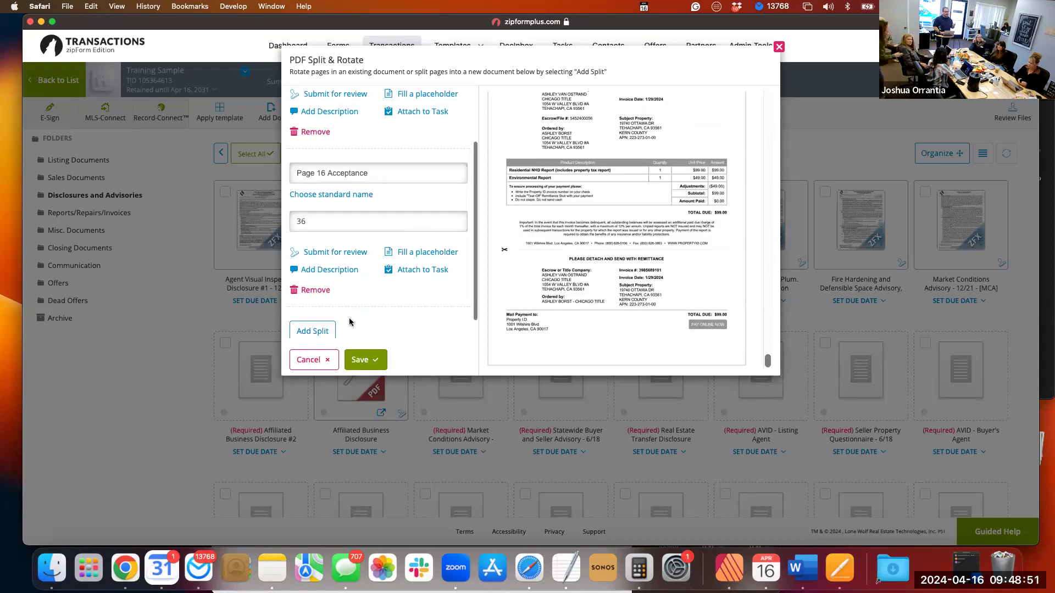
{"action": "left_click", "coordinate": [314, 332]}
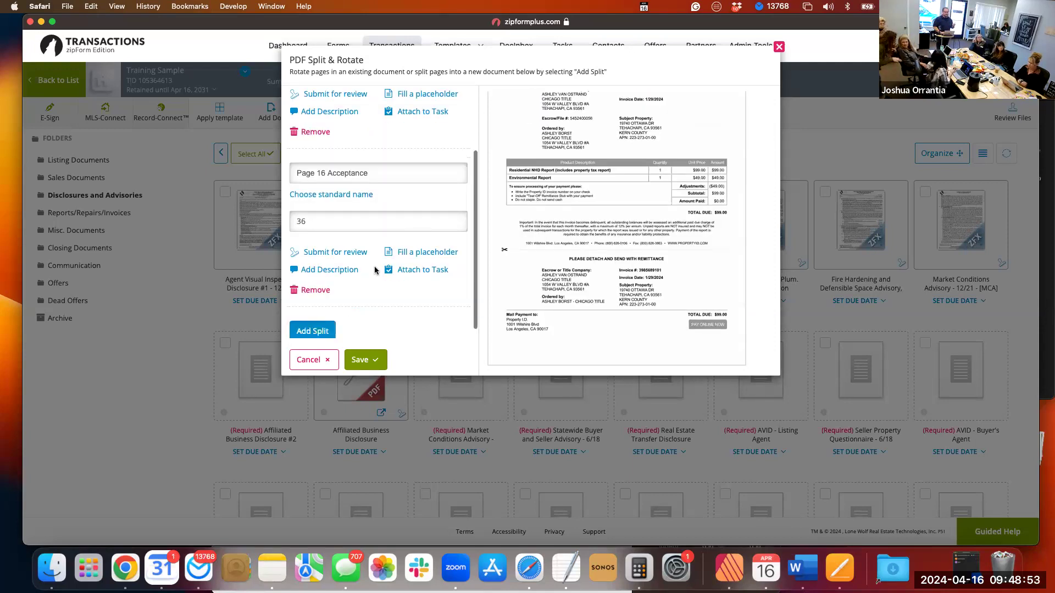
{"action": "scroll", "coordinate": [357, 280], "scroll_direction": "down", "scroll_amount": 2}
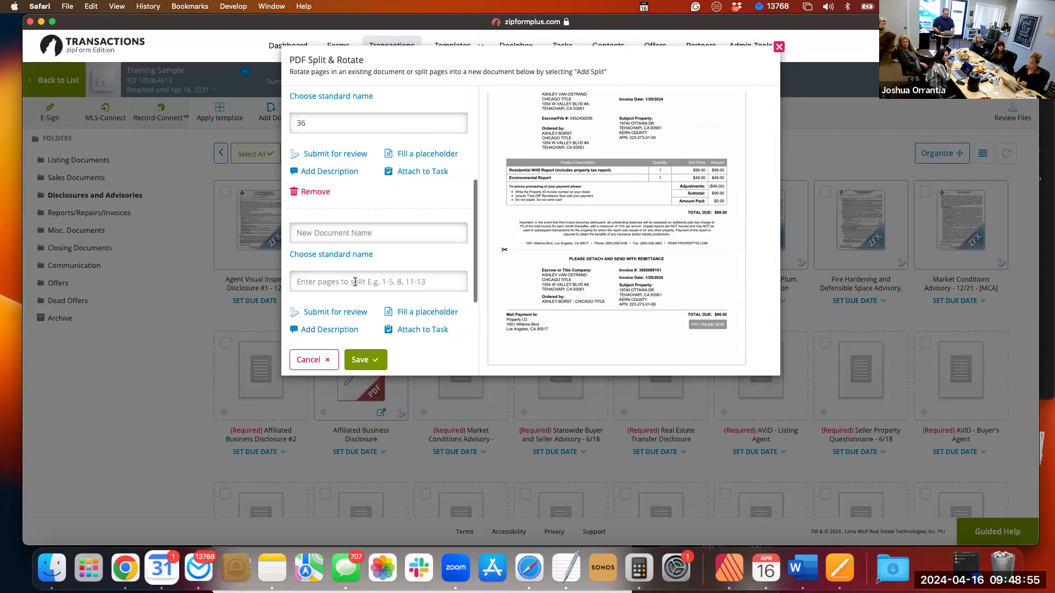
{"action": "left_click", "coordinate": [355, 282]}
{"action": "type", "text": "44-108"}
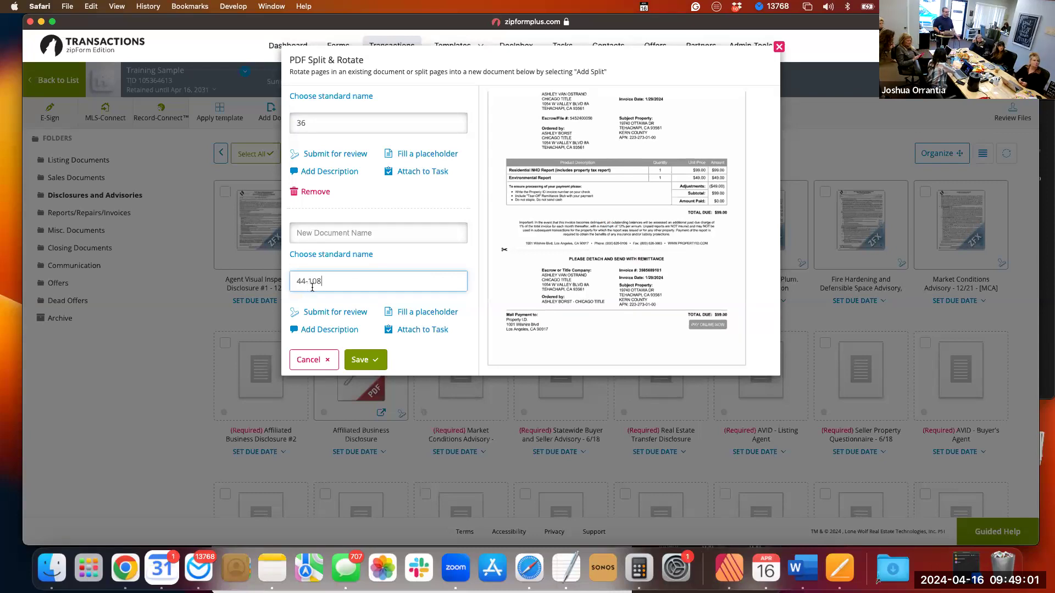
Assign the 44-108 split to the Natural Hazard Disclosure - Full Report placeholder.
{"action": "left_click", "coordinate": [410, 313]}
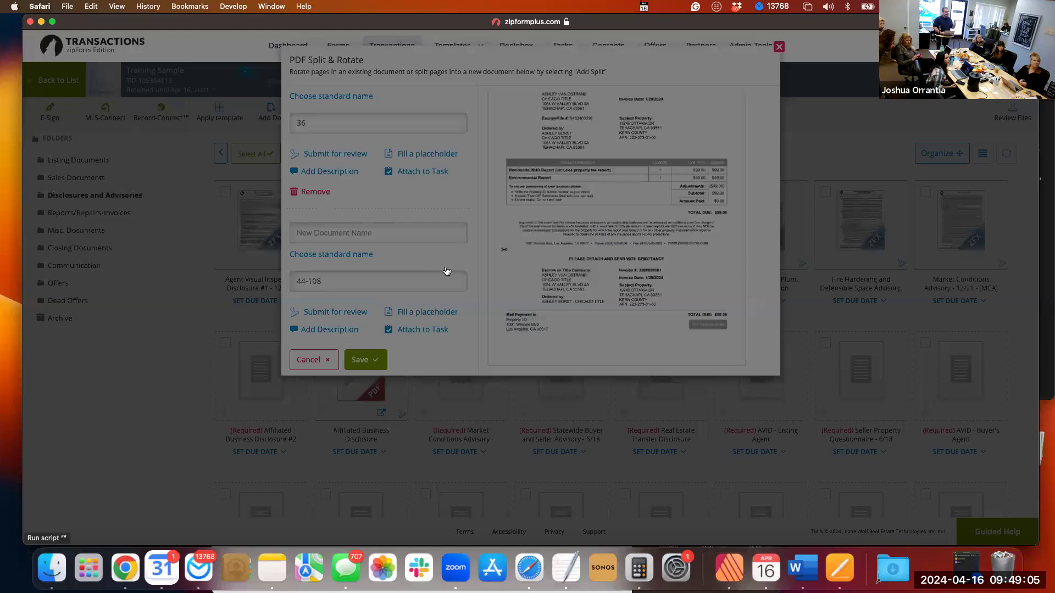
{"action": "scroll", "coordinate": [447, 270], "scroll_direction": "down", "scroll_amount": 10}
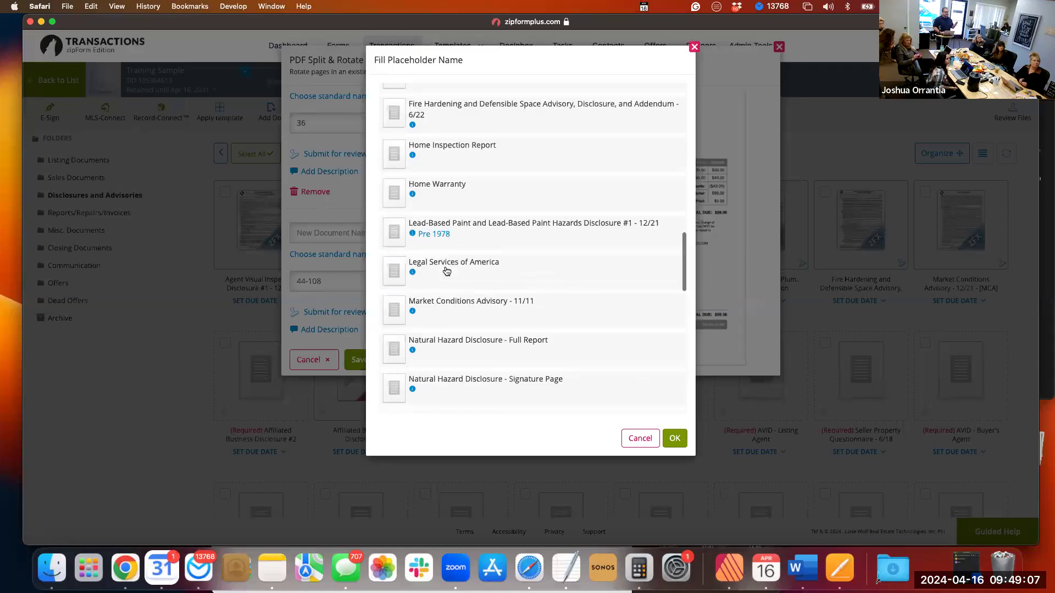
{"action": "scroll", "coordinate": [447, 271], "scroll_direction": "down", "scroll_amount": 3}
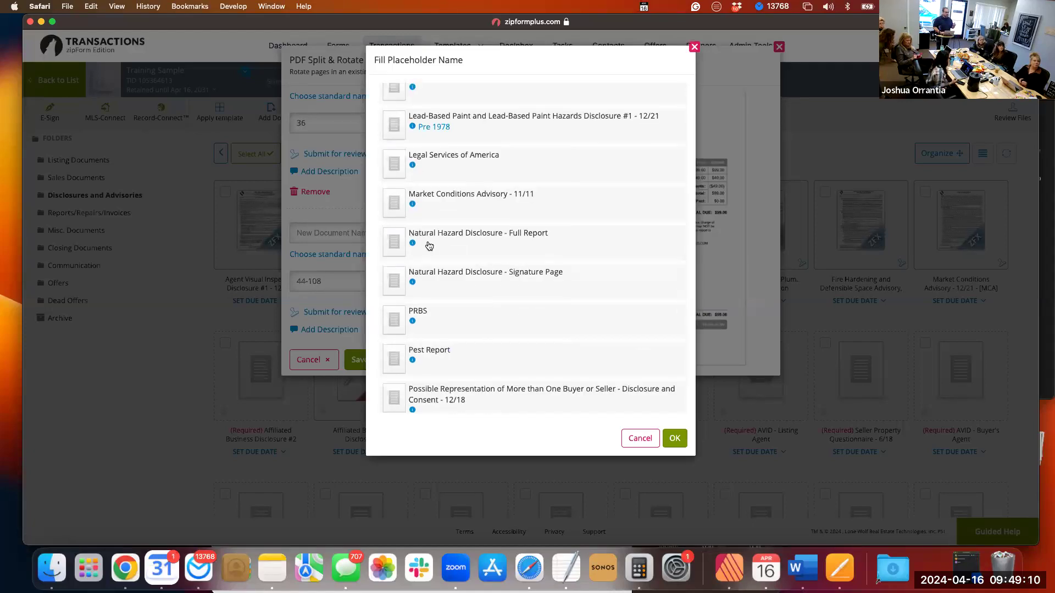
{"action": "left_click", "coordinate": [511, 246]}
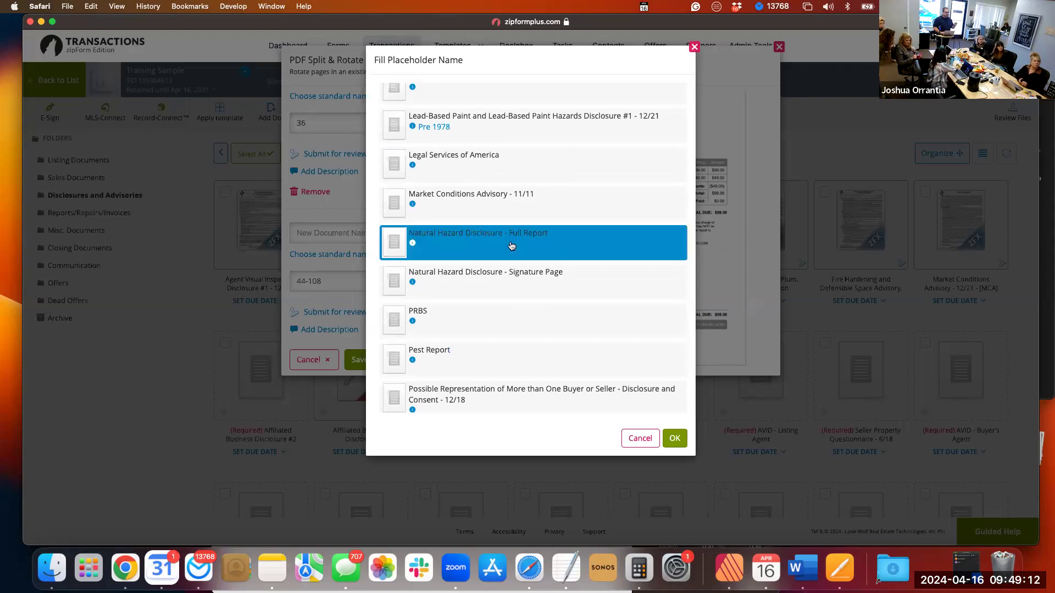
{"action": "left_click", "coordinate": [675, 441]}
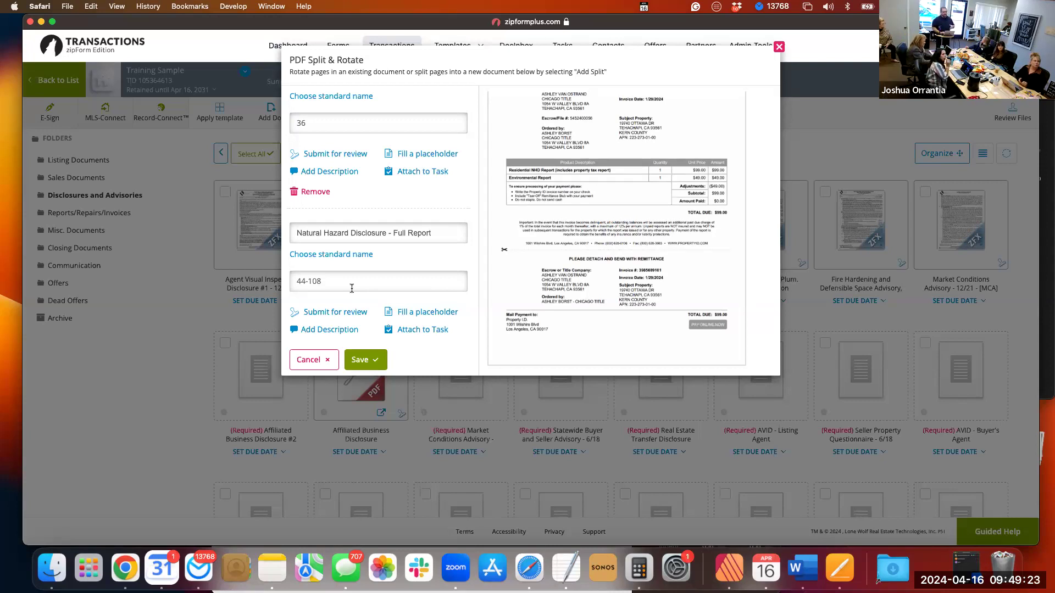
Change the Natural Hazard Disclosure split's page range to 44-106,108 so that page 107 is left out.
{"action": "left_click", "coordinate": [331, 281]}
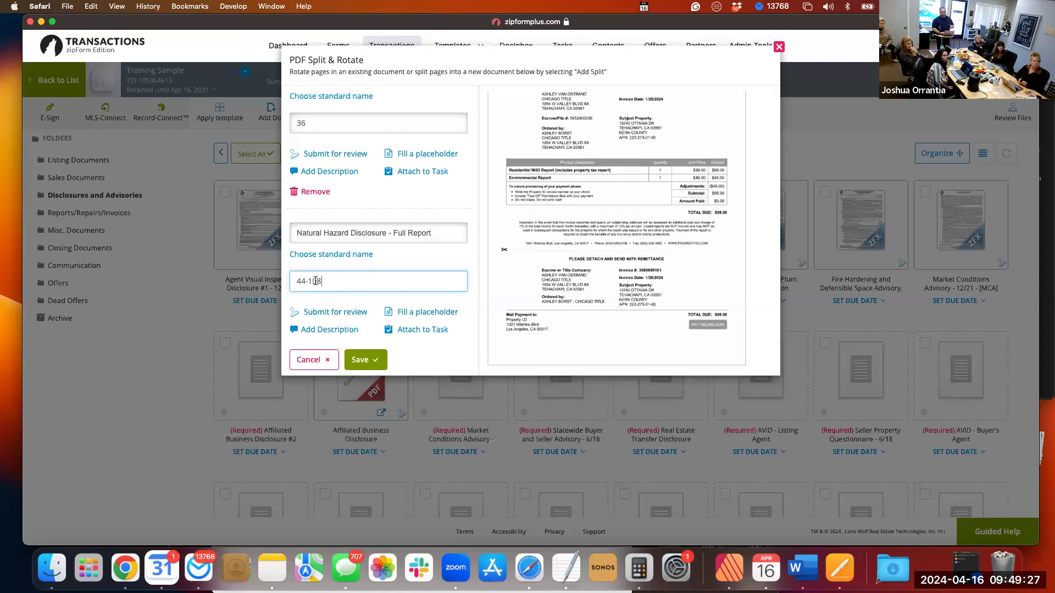
{"action": "key", "text": "BackSpace"}
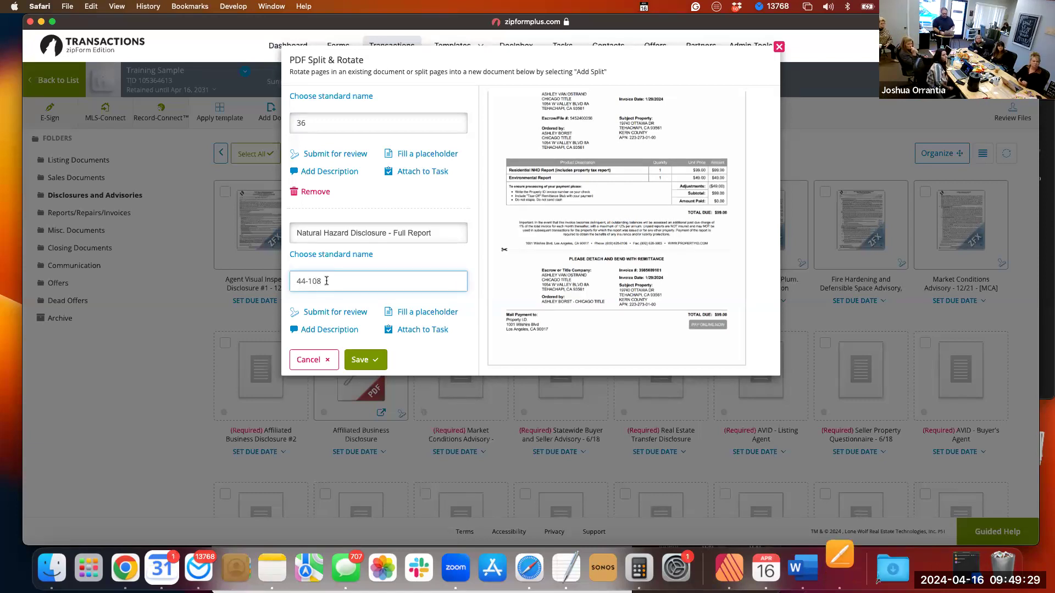
{"action": "type", "text": "6,1"}
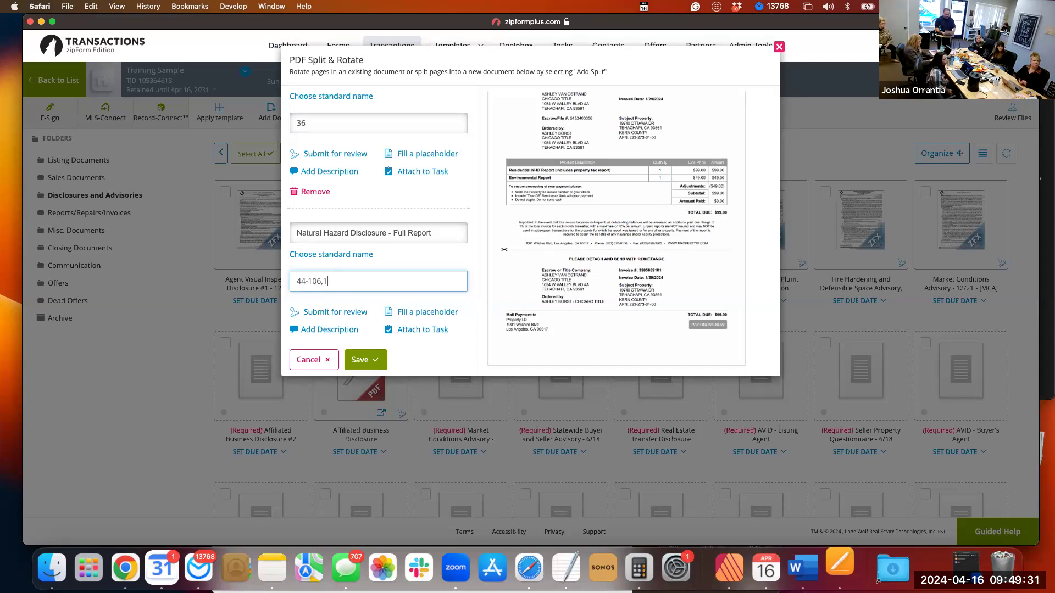
{"action": "type", "text": "08"}
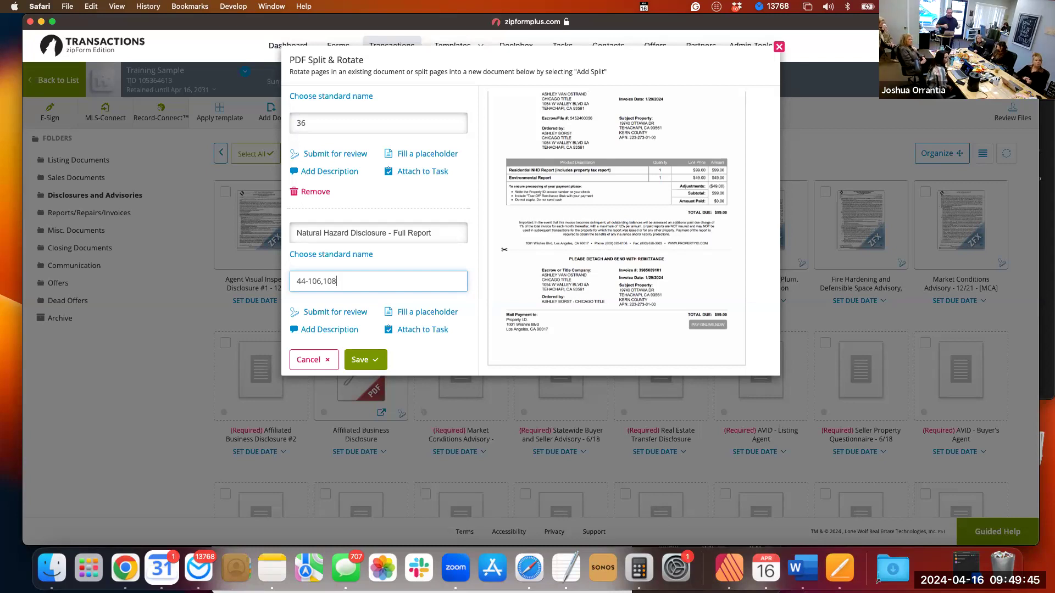
Change the Natural Hazard Disclosure split's page range to 44-108 so that page 107 is included.
{"action": "key", "text": "BackSpace"}
{"action": "key", "text": "BackSpace"}
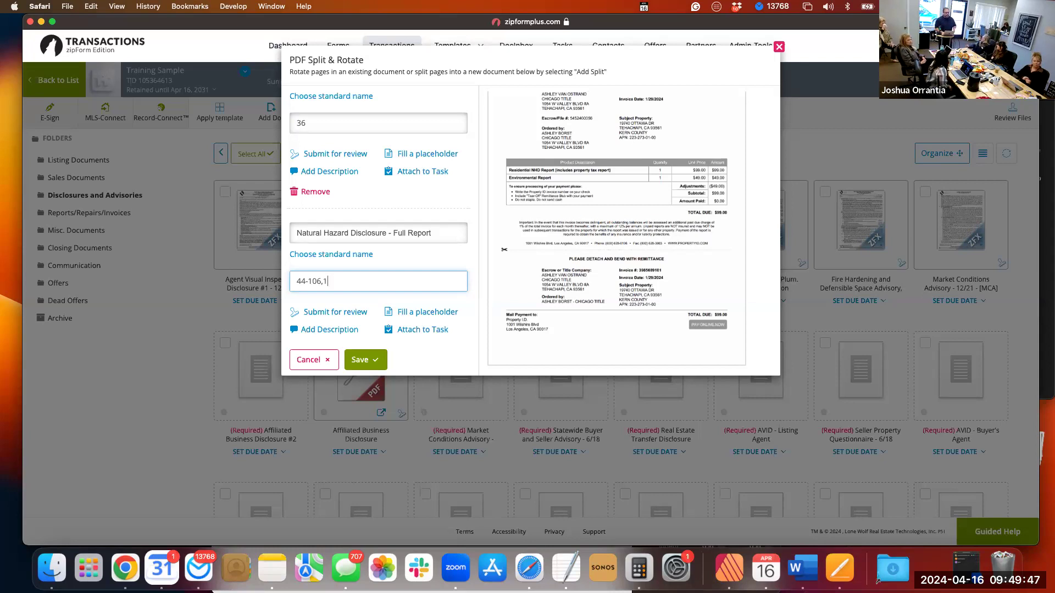
{"action": "key", "text": "BackSpace"}
{"action": "key", "text": "BackSpace"}
{"action": "key", "text": "BackSpace"}
{"action": "type", "text": "8,"}
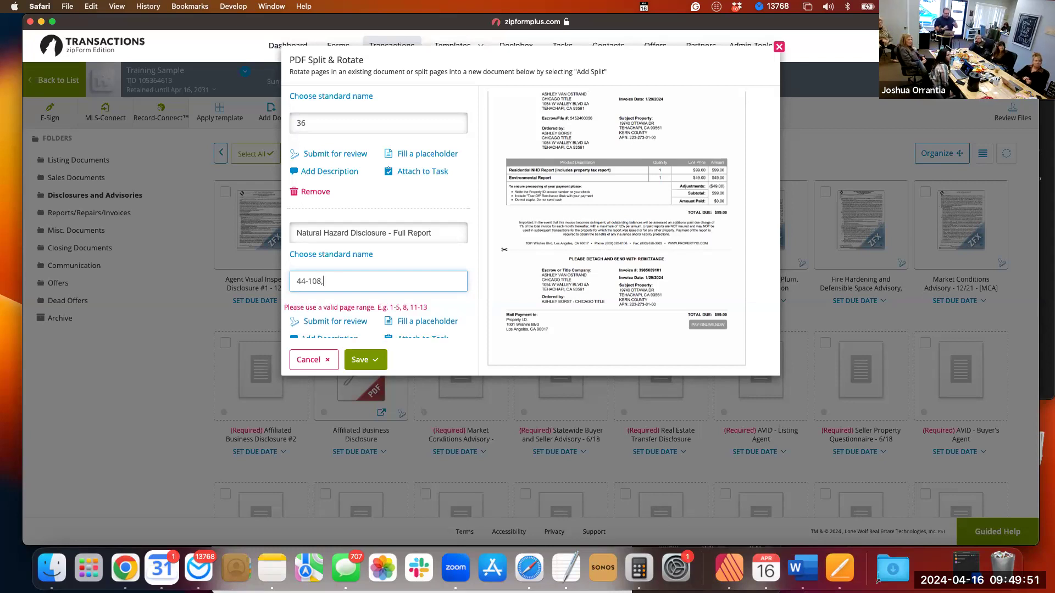
{"action": "type", "text": "1"}
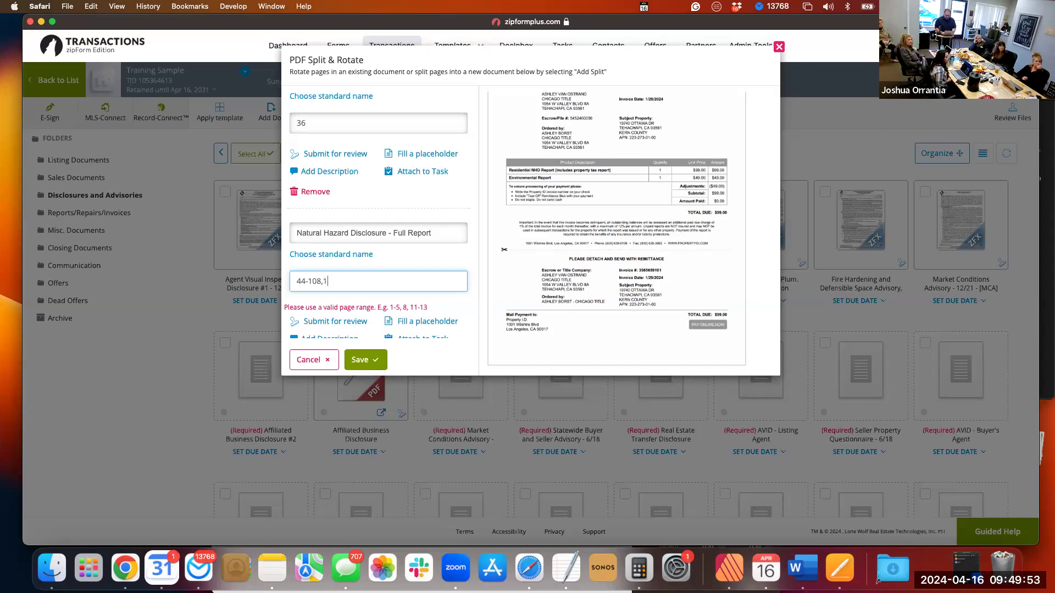
{"action": "type", "text": "-6"}
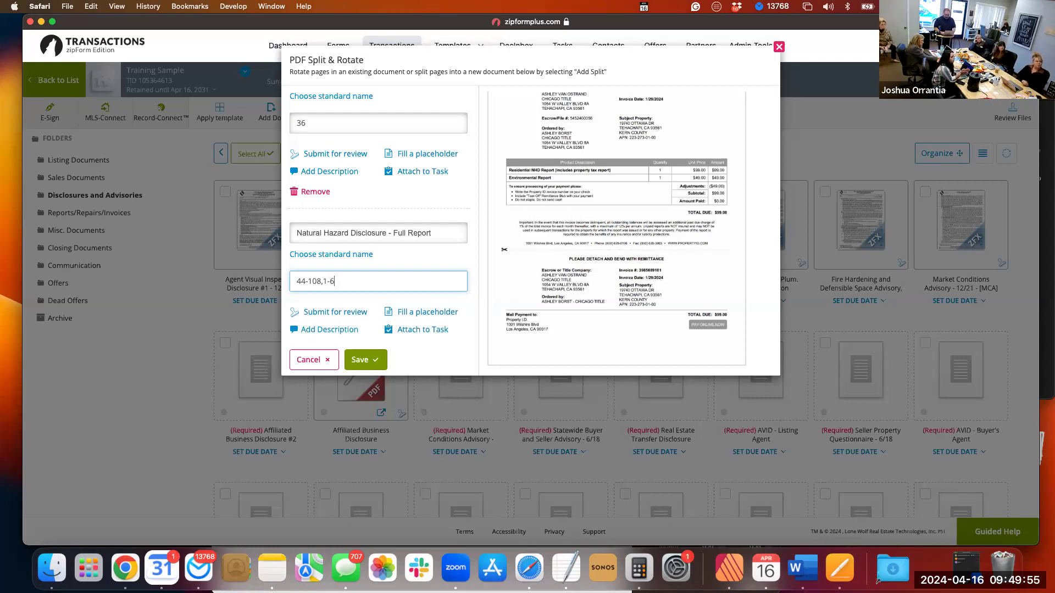
{"action": "type", "text": ","}
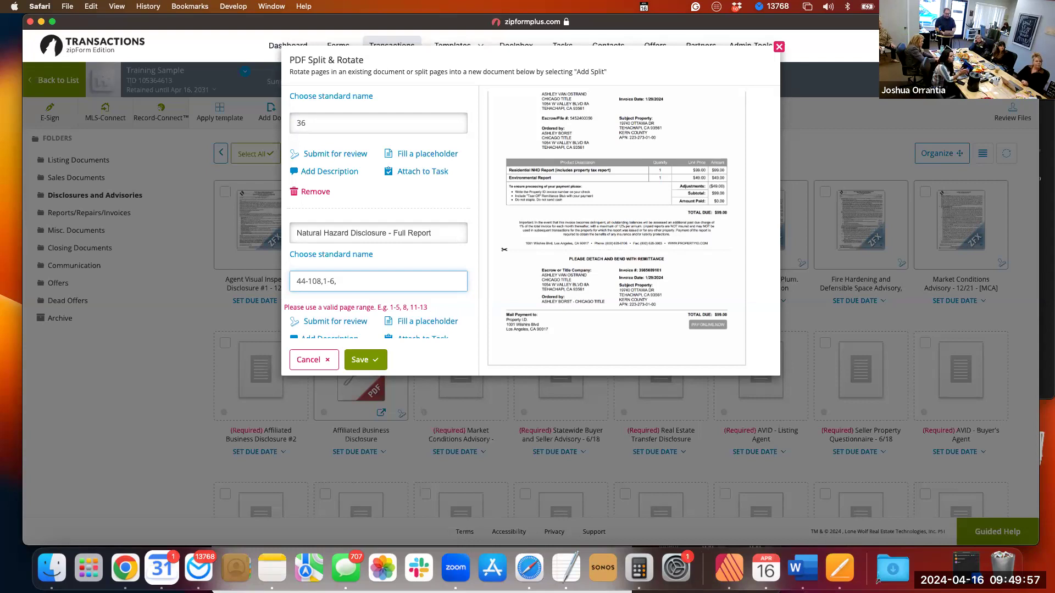
{"action": "type", "text": "8,7,9-16"}
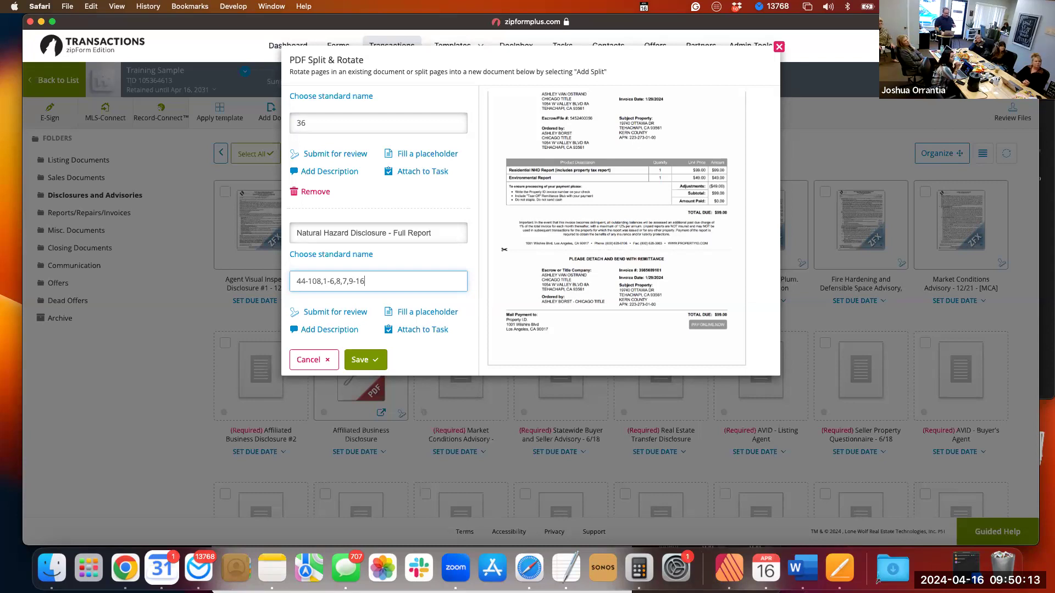
Remove the appended pages so the Natural Hazard Disclosure split covers only 44-108, and save all the splits.
{"action": "key", "text": "BackSpace"}
{"action": "key", "text": "BackSpace"}
{"action": "key", "text": "BackSpace"}
{"action": "key", "text": "BackSpace"}
{"action": "key", "text": "BackSpace"}
{"action": "key", "text": "BackSpace"}
{"action": "key", "text": "BackSpace"}
{"action": "key", "text": "BackSpace"}
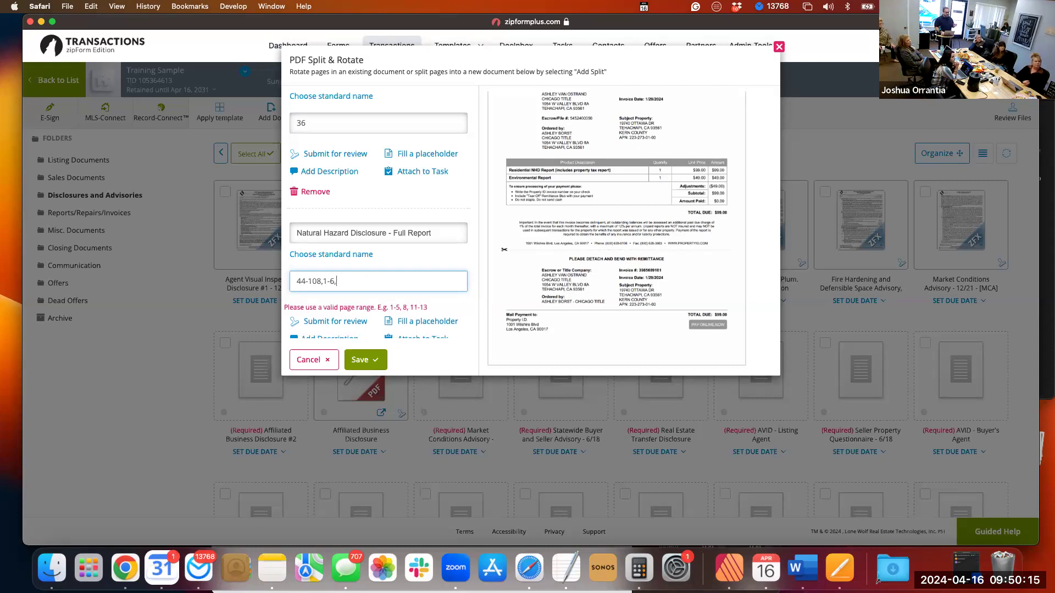
{"action": "key", "text": "BackSpace"}
{"action": "key", "text": "BackSpace"}
{"action": "key", "text": "BackSpace"}
{"action": "key", "text": "BackSpace"}
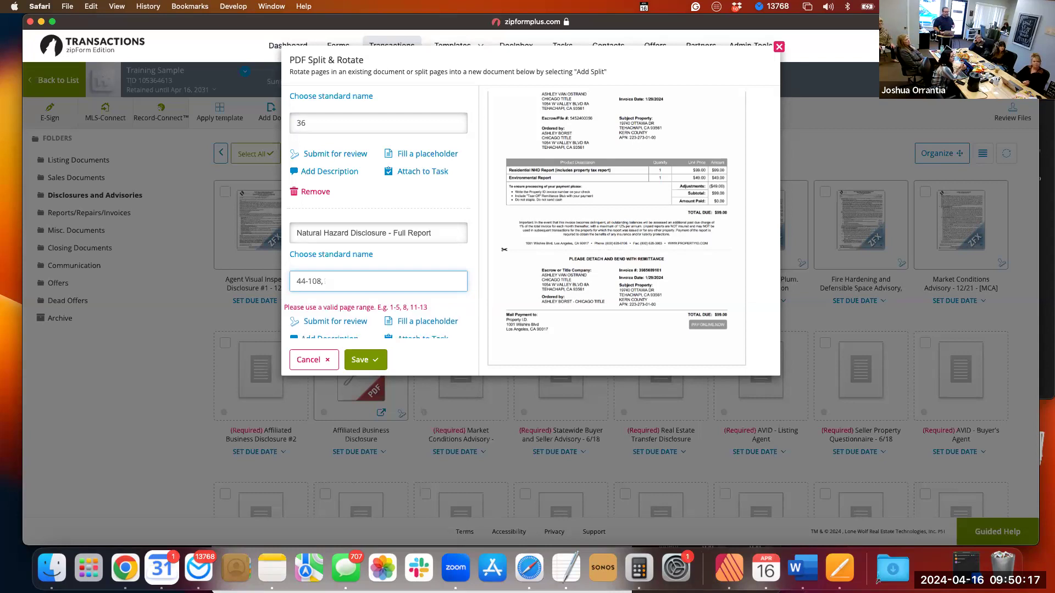
{"action": "key", "text": "BackSpace"}
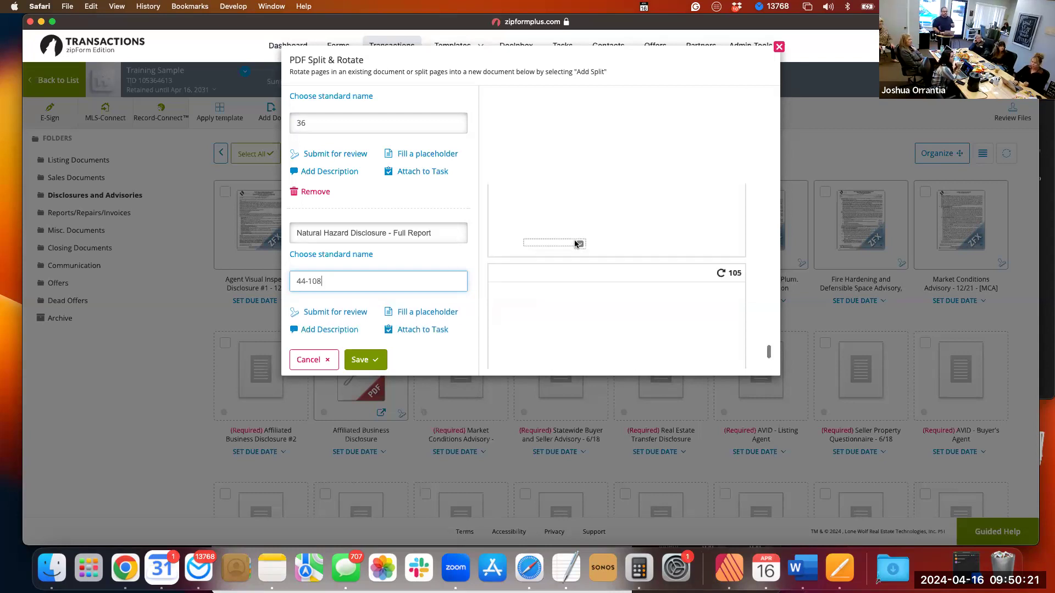
{"action": "scroll", "coordinate": [575, 239], "scroll_direction": "up", "scroll_amount": 20}
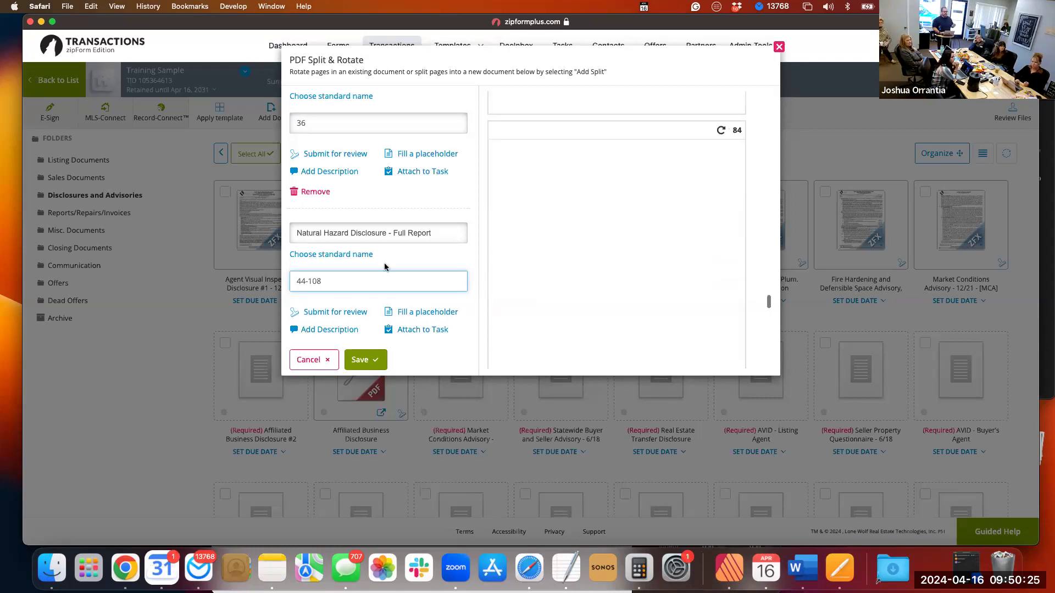
{"action": "scroll", "coordinate": [363, 352], "scroll_direction": "down", "scroll_amount": 1}
{"action": "left_click", "coordinate": [365, 360]}
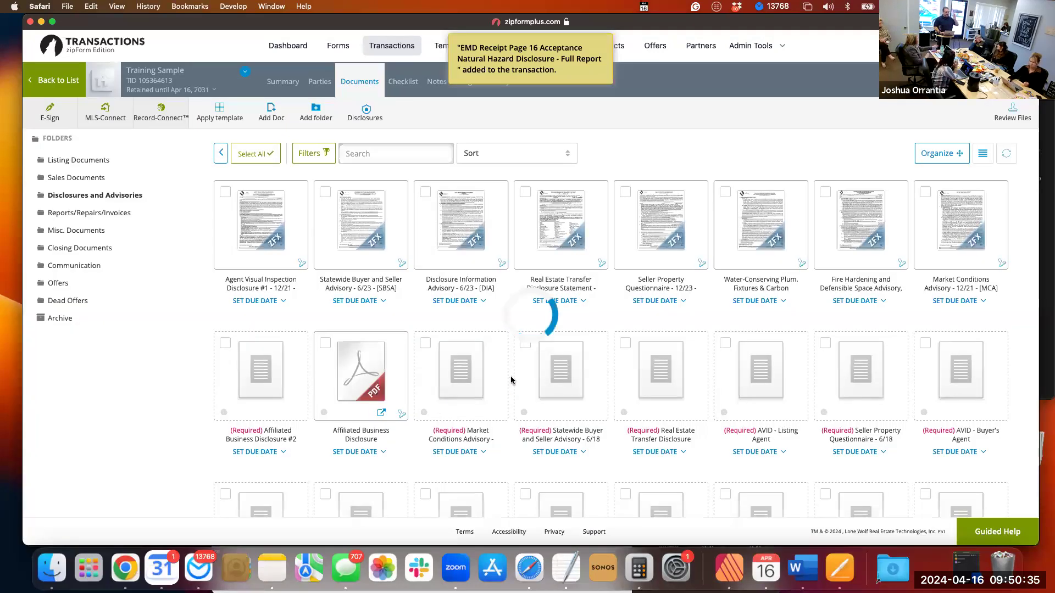
Find the newly filled placeholders in the document list and open EMD Receipt to examine its contents.
{"action": "scroll", "coordinate": [511, 380], "scroll_direction": "down", "scroll_amount": 1}
{"action": "scroll", "coordinate": [511, 381], "scroll_direction": "down", "scroll_amount": 5}
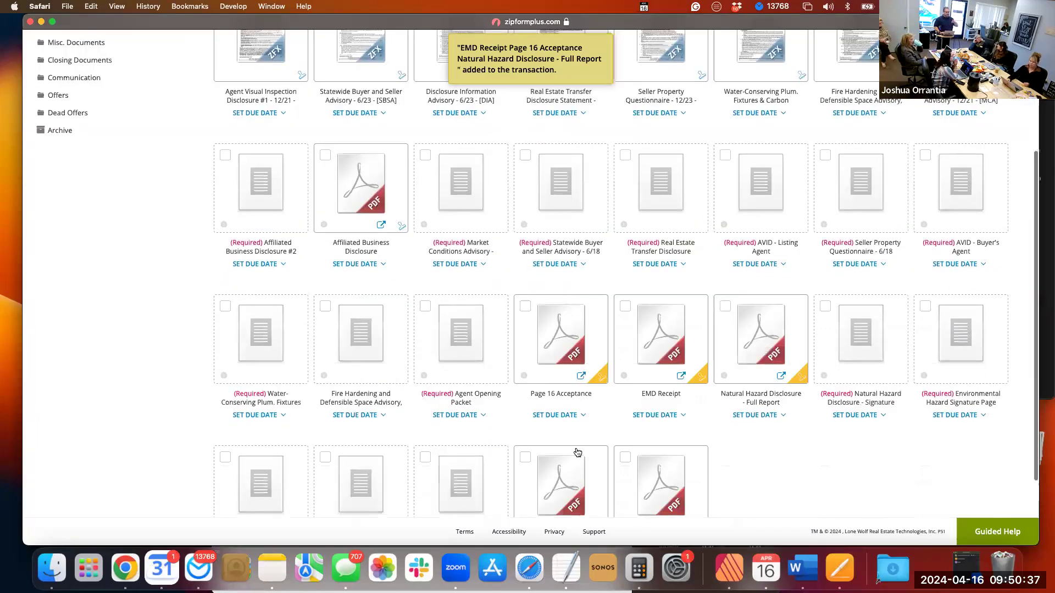
{"action": "scroll", "coordinate": [572, 450], "scroll_direction": "down", "scroll_amount": 2}
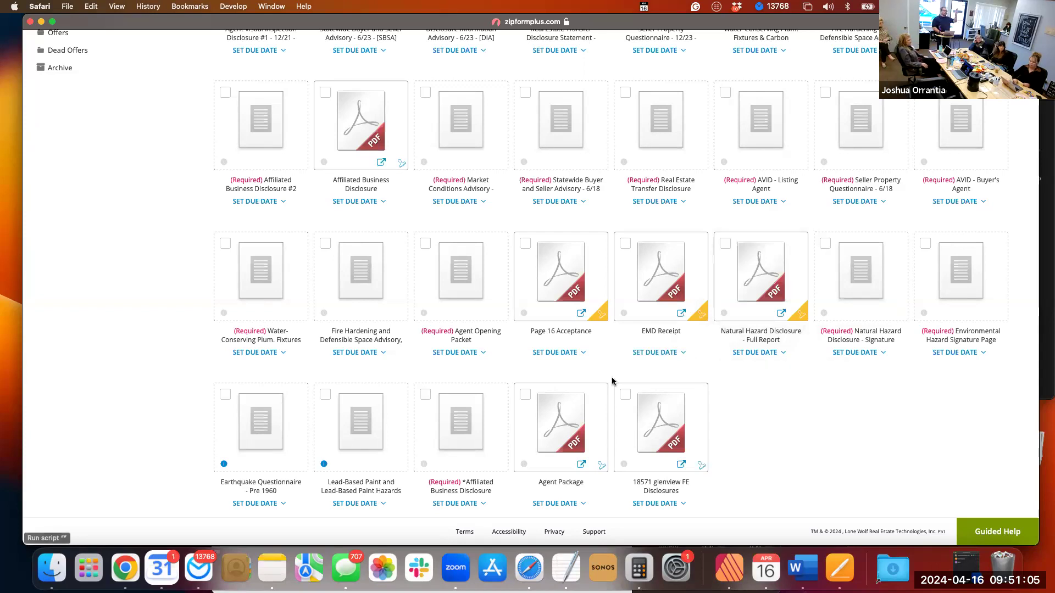
{"action": "scroll", "coordinate": [612, 381], "scroll_direction": "up", "scroll_amount": 2}
{"action": "scroll", "coordinate": [649, 330], "scroll_direction": "down", "scroll_amount": 1}
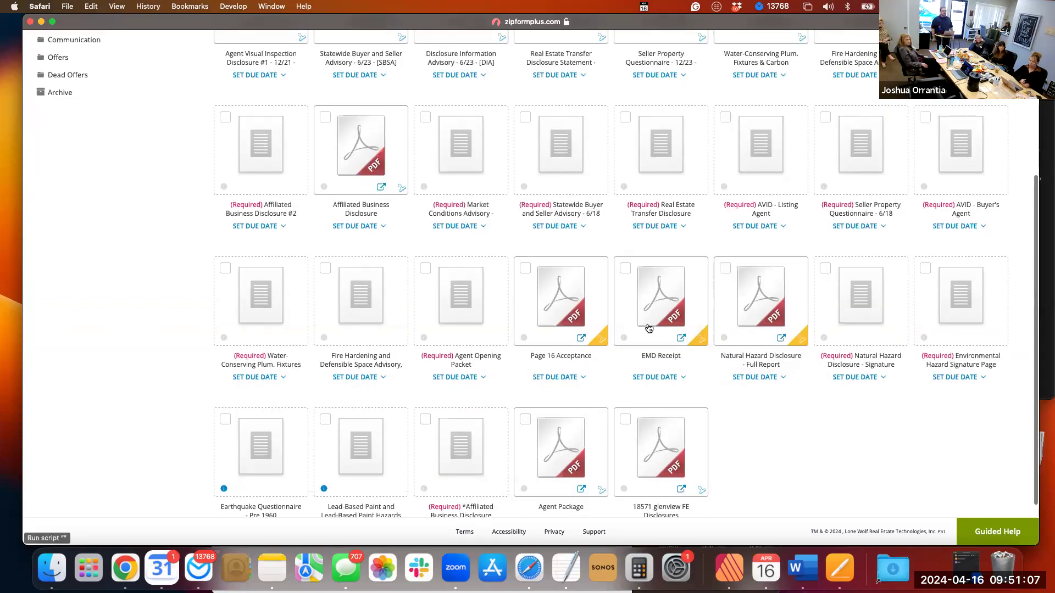
{"action": "left_click", "coordinate": [649, 328]}
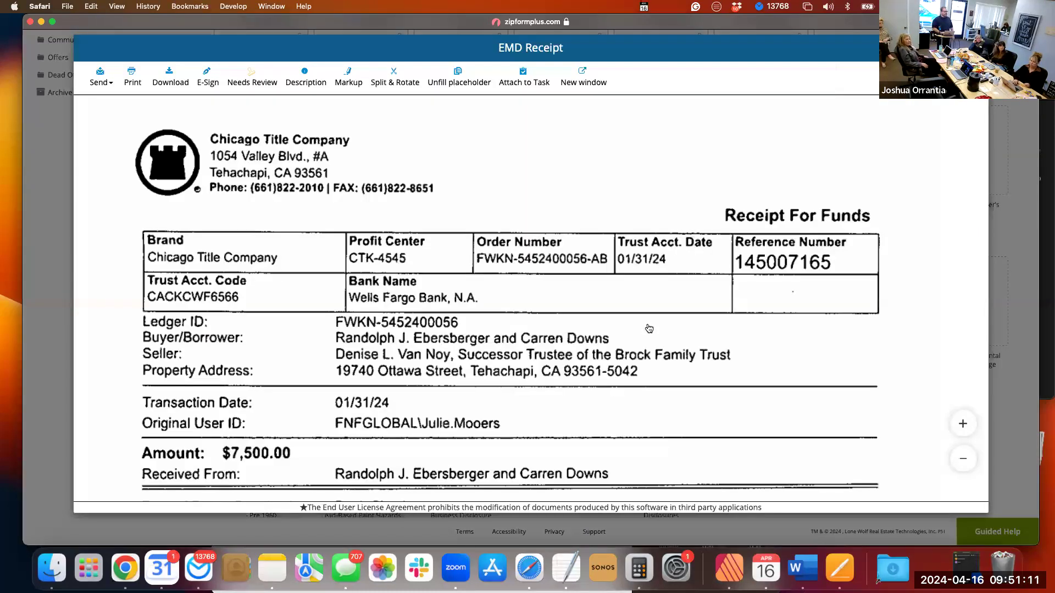
{"action": "scroll", "coordinate": [647, 328], "scroll_direction": "down", "scroll_amount": 3}
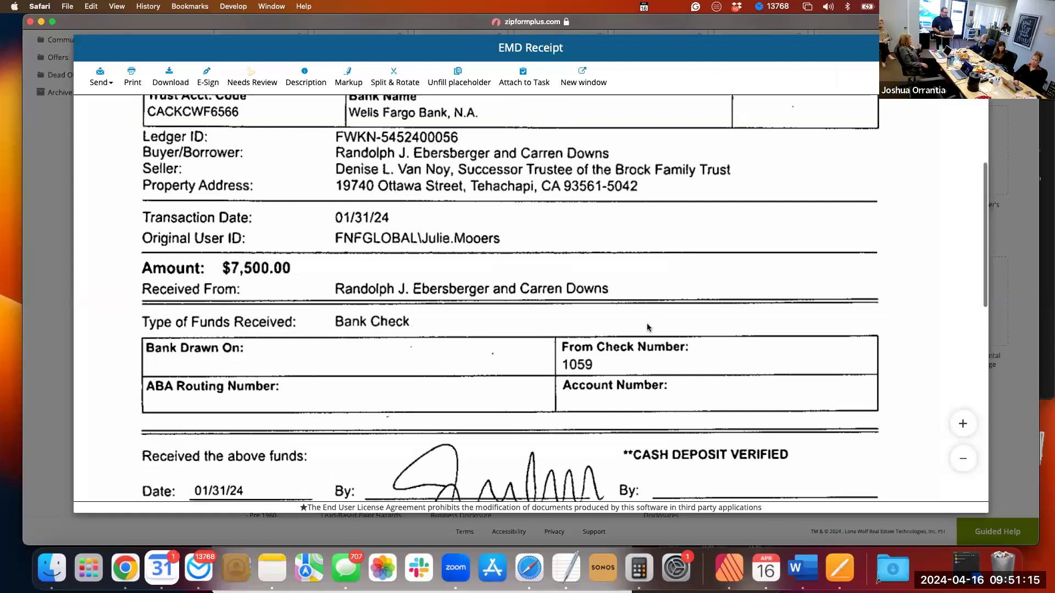
{"action": "scroll", "coordinate": [647, 328], "scroll_direction": "down", "scroll_amount": 2}
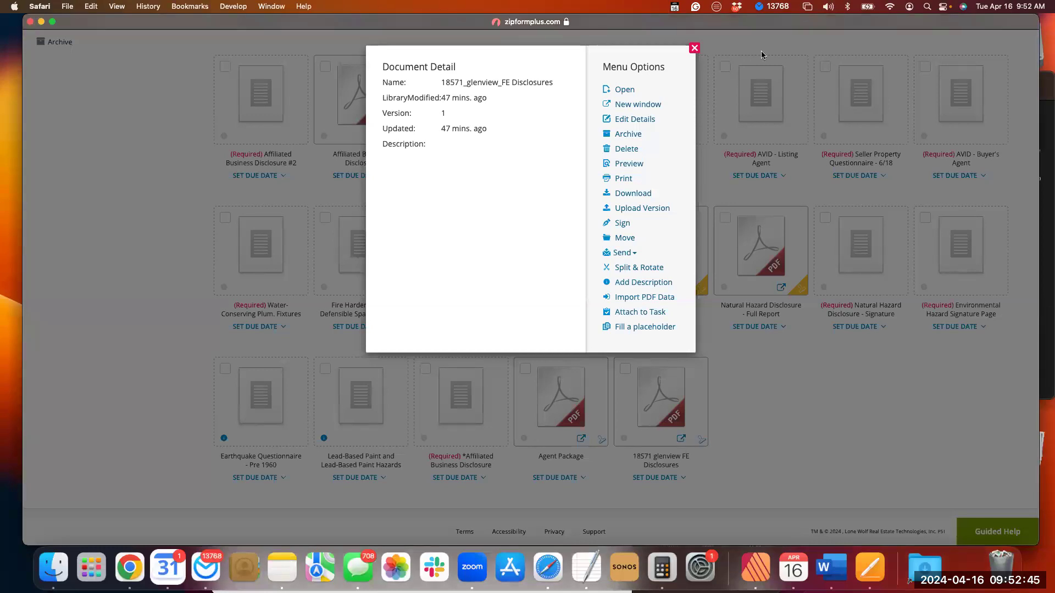
Open the FE Disclosures PDF for splitting and rotating.
{"action": "left_click", "coordinate": [206, 492]}
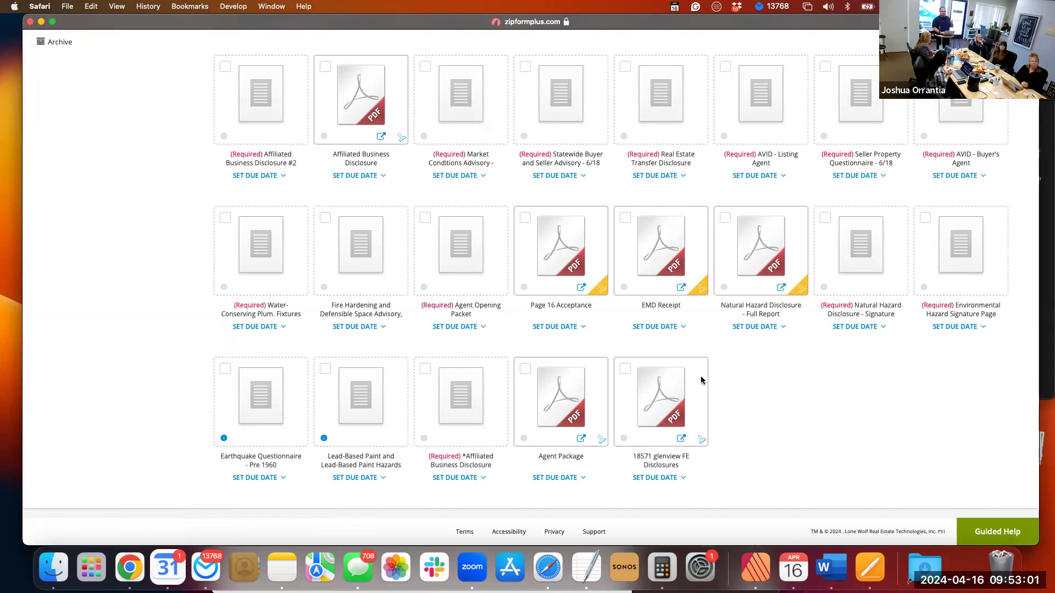
{"action": "mouse_move", "coordinate": [696, 372]}
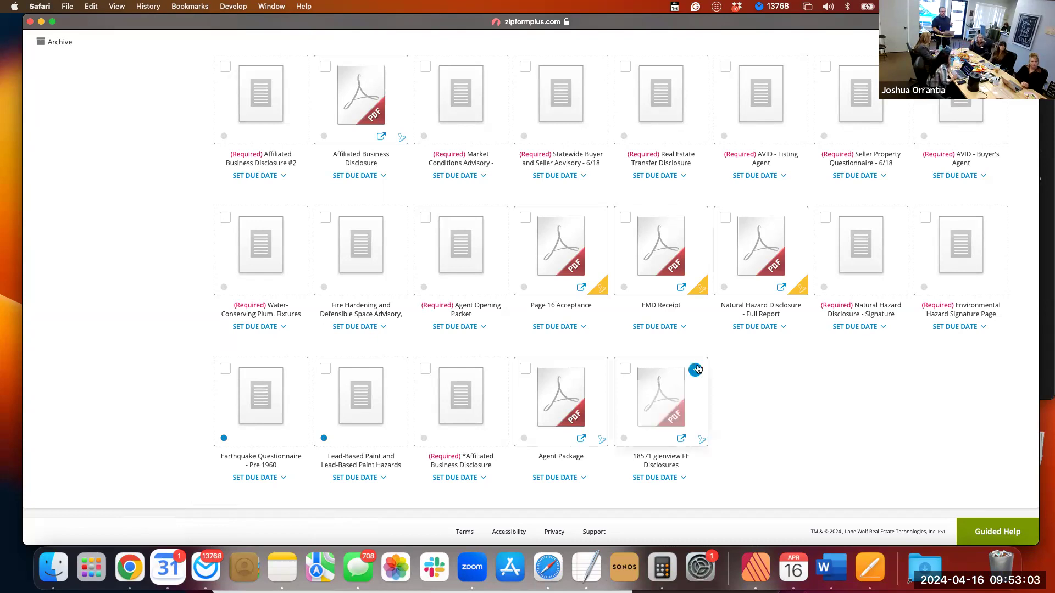
{"action": "left_click", "coordinate": [696, 373]}
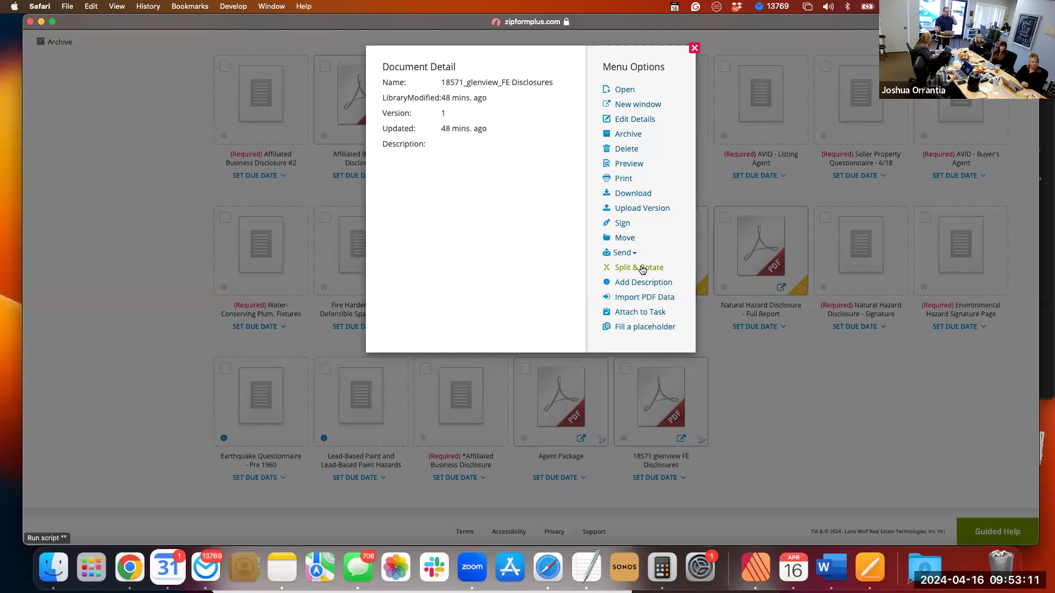
{"action": "left_click", "coordinate": [642, 270]}
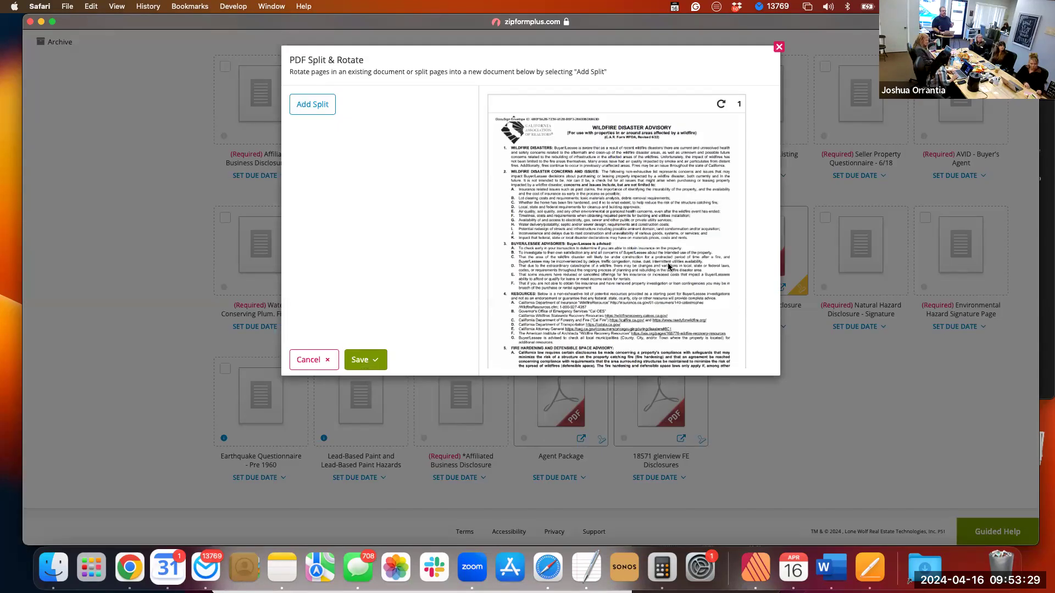
Check the extent of the Wildfire Disaster Advisory in the page previews and add a split for pages 1-2.
{"action": "scroll", "coordinate": [669, 266], "scroll_direction": "down", "scroll_amount": 1}
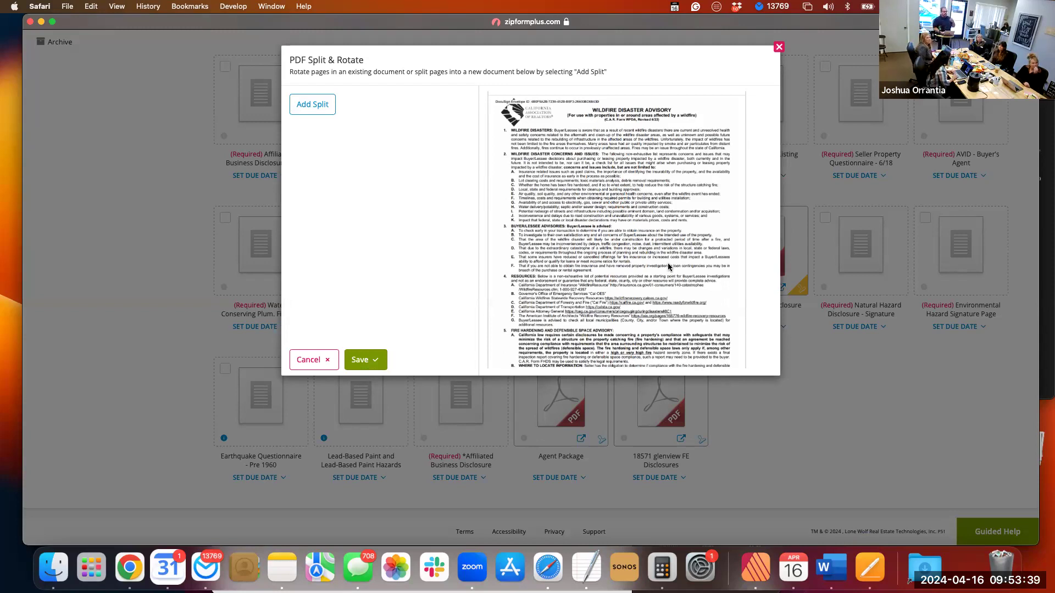
{"action": "scroll", "coordinate": [668, 266], "scroll_direction": "down", "scroll_amount": 5}
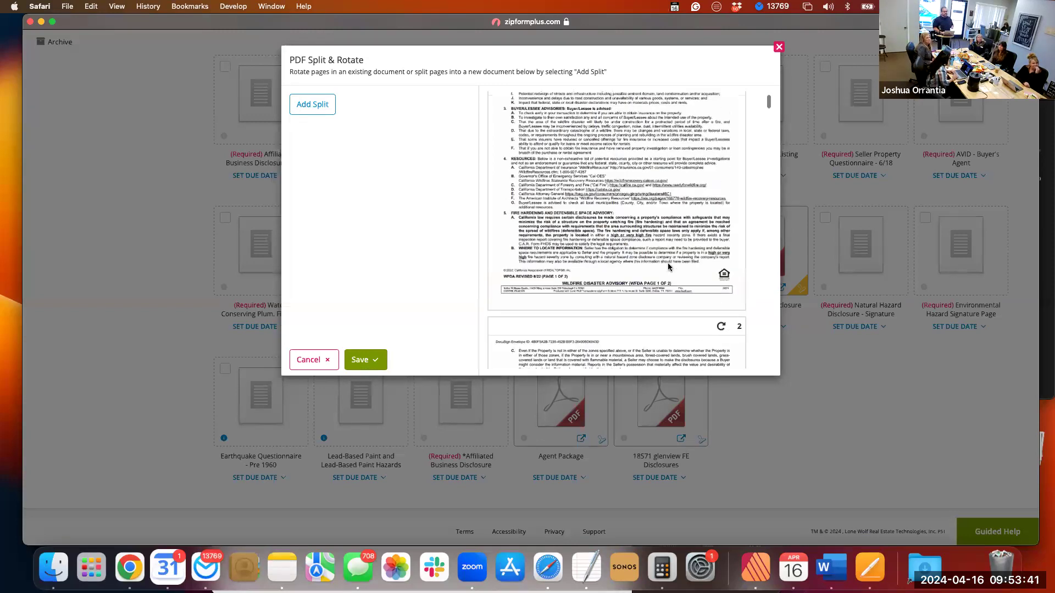
{"action": "scroll", "coordinate": [668, 266], "scroll_direction": "down", "scroll_amount": 3}
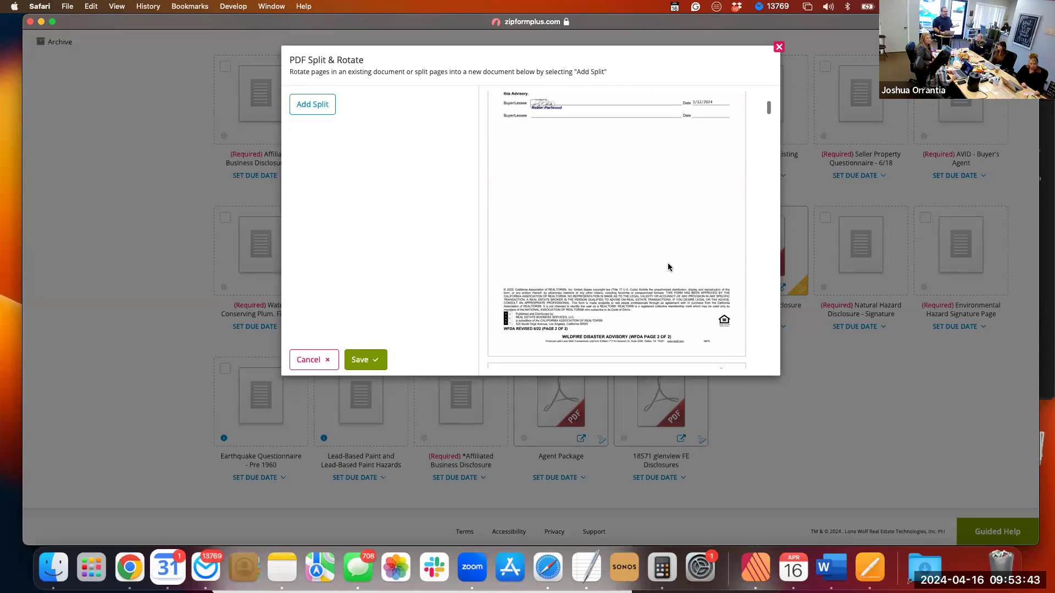
{"action": "scroll", "coordinate": [668, 267], "scroll_direction": "up", "scroll_amount": 10}
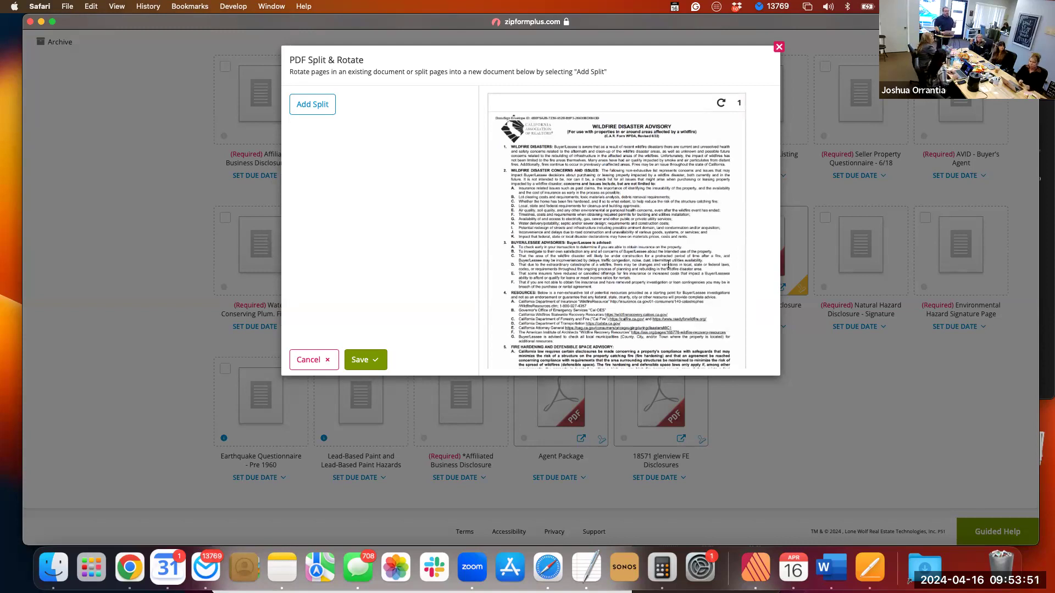
{"action": "left_click", "coordinate": [321, 104]}
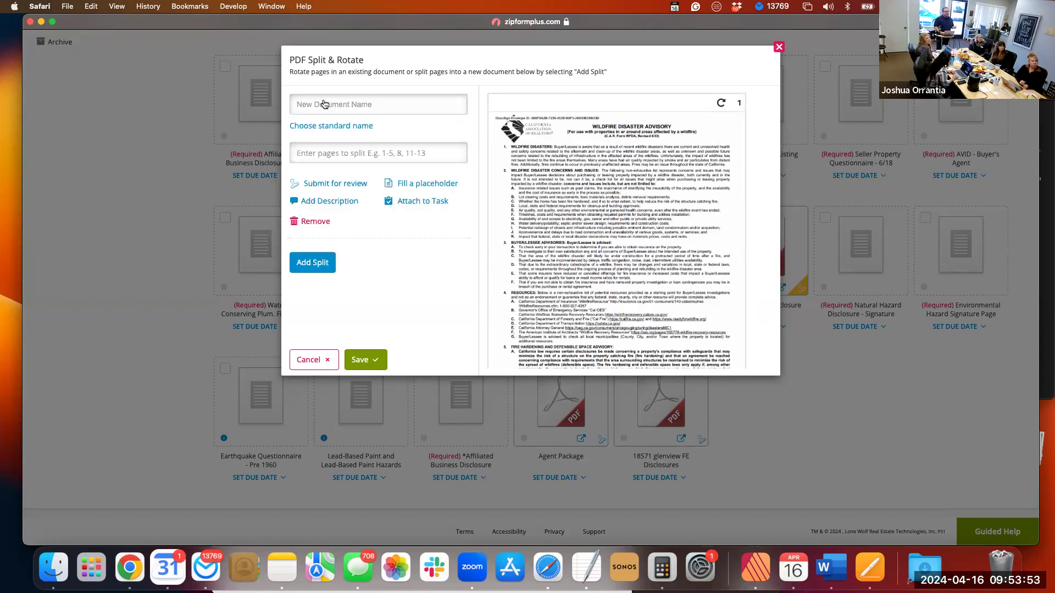
{"action": "left_click", "coordinate": [372, 152]}
{"action": "type", "text": "1-2"}
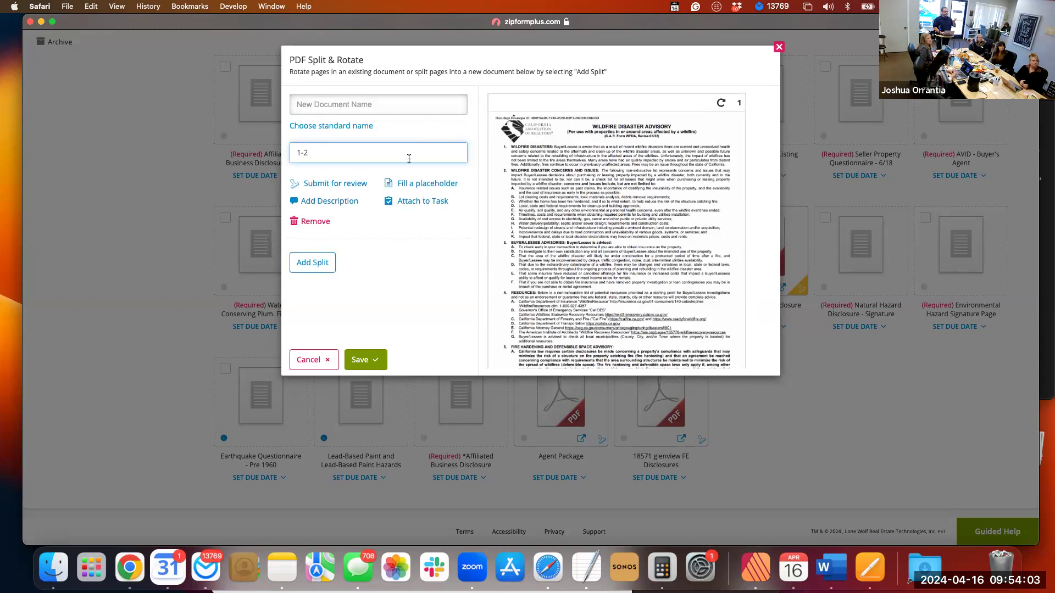
Try to give the 1-2 split the standard name Wildfire Disaster Advisory - 6/22.
{"action": "left_click", "coordinate": [348, 131]}
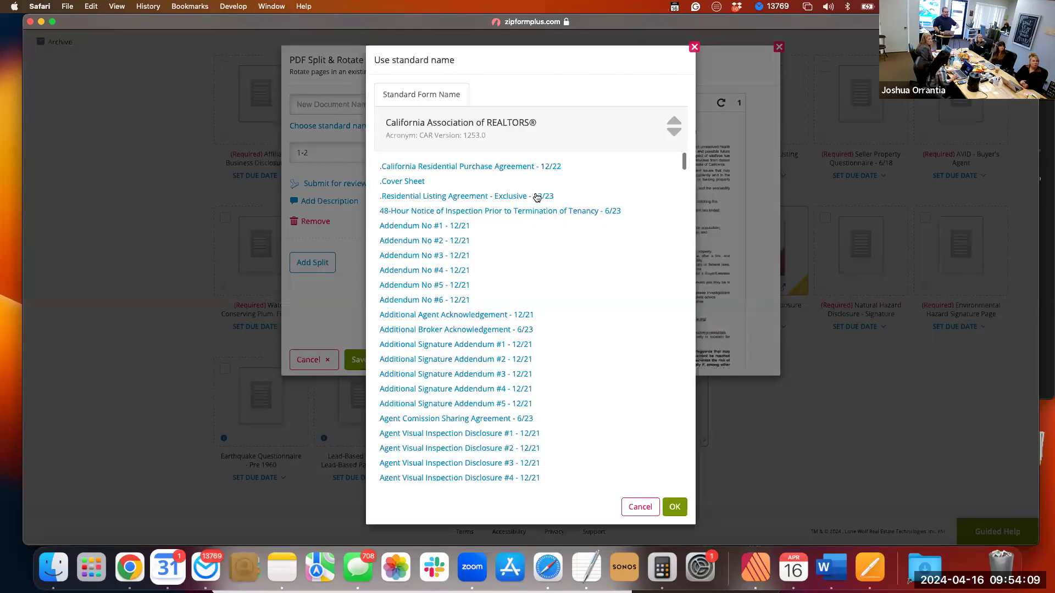
{"action": "scroll", "coordinate": [536, 197], "scroll_direction": "down", "scroll_amount": 10}
{"action": "scroll", "coordinate": [537, 198], "scroll_direction": "down", "scroll_amount": 20}
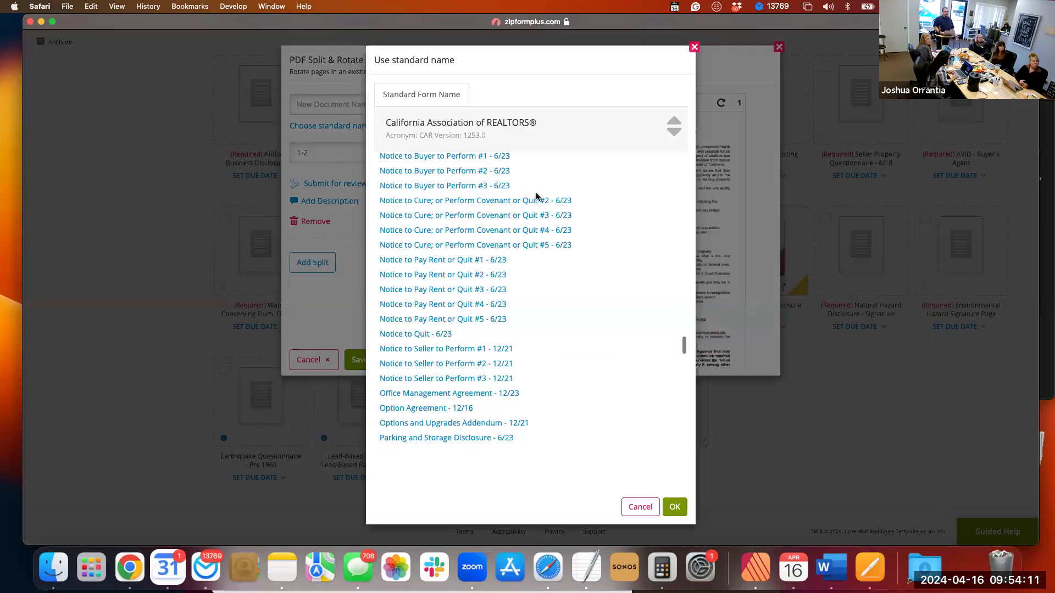
{"action": "scroll", "coordinate": [536, 197], "scroll_direction": "down", "scroll_amount": 20}
{"action": "scroll", "coordinate": [497, 252], "scroll_direction": "down", "scroll_amount": 10}
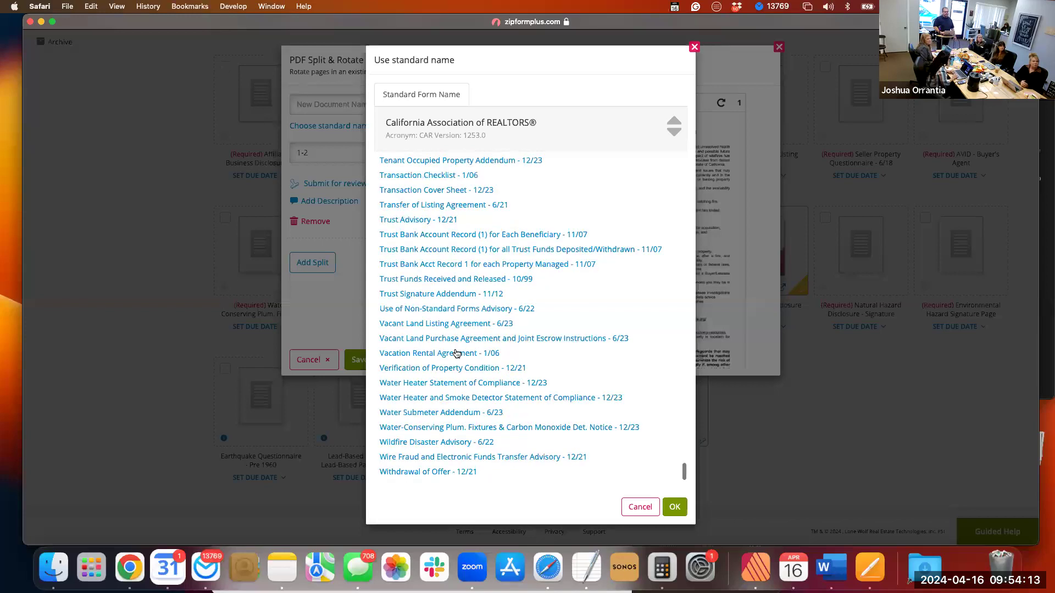
{"action": "left_click", "coordinate": [419, 444]}
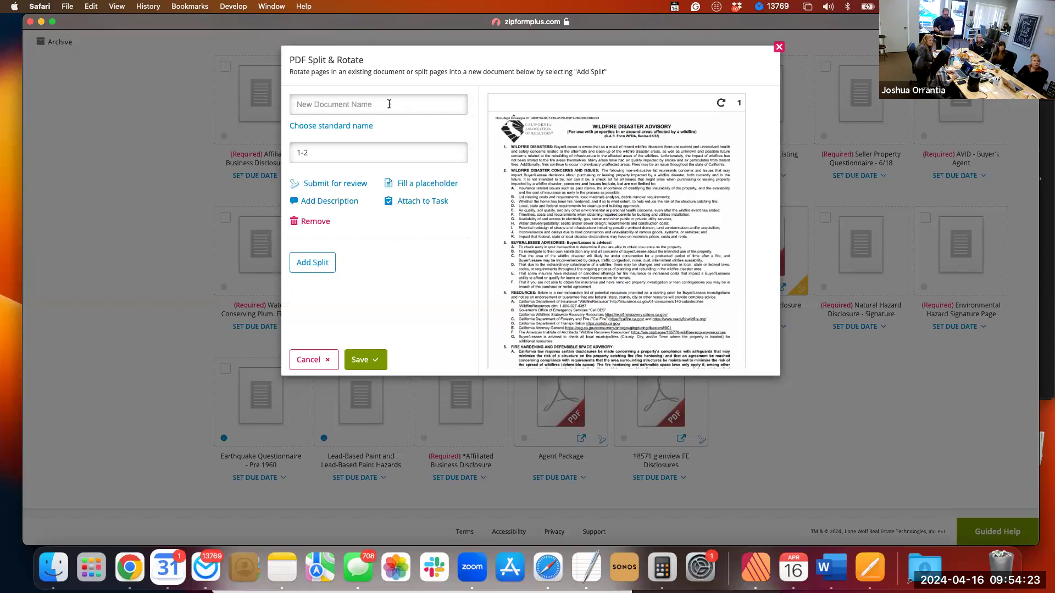
Name the 1-2 split WFDA and add a second, blank split below it.
{"action": "left_click", "coordinate": [330, 104]}
{"action": "type", "text": "W"}
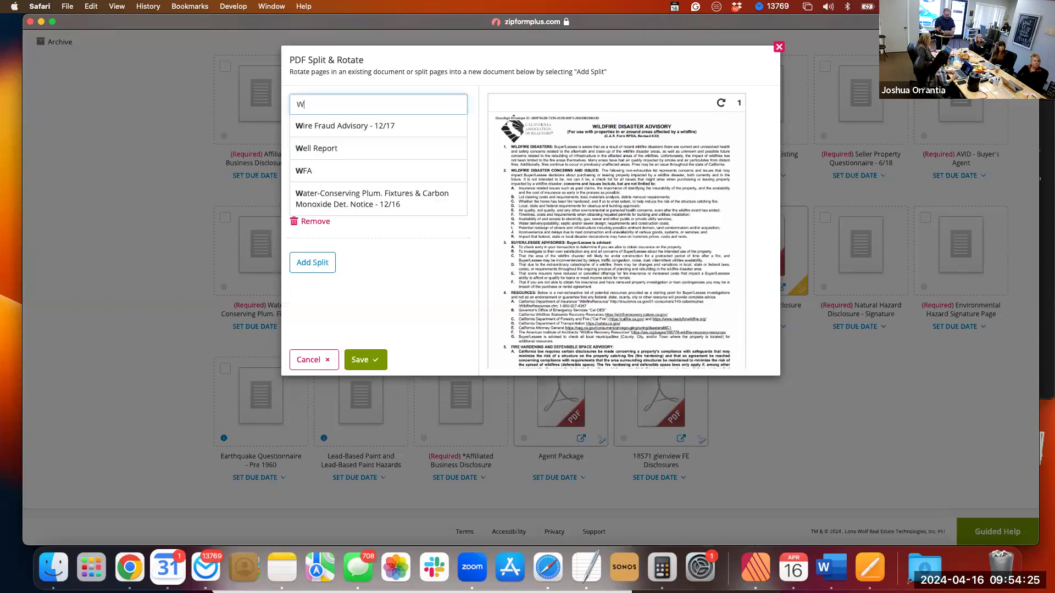
{"action": "type", "text": "FSA"}
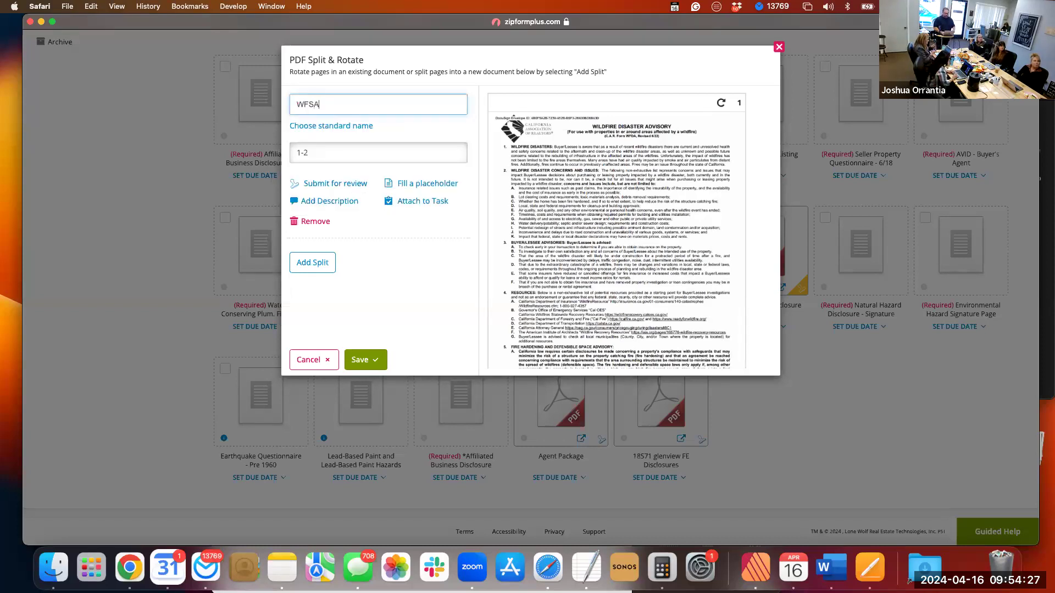
{"action": "key", "text": "BackSpace"}
{"action": "key", "text": "BackSpace"}
{"action": "type", "text": "DA"}
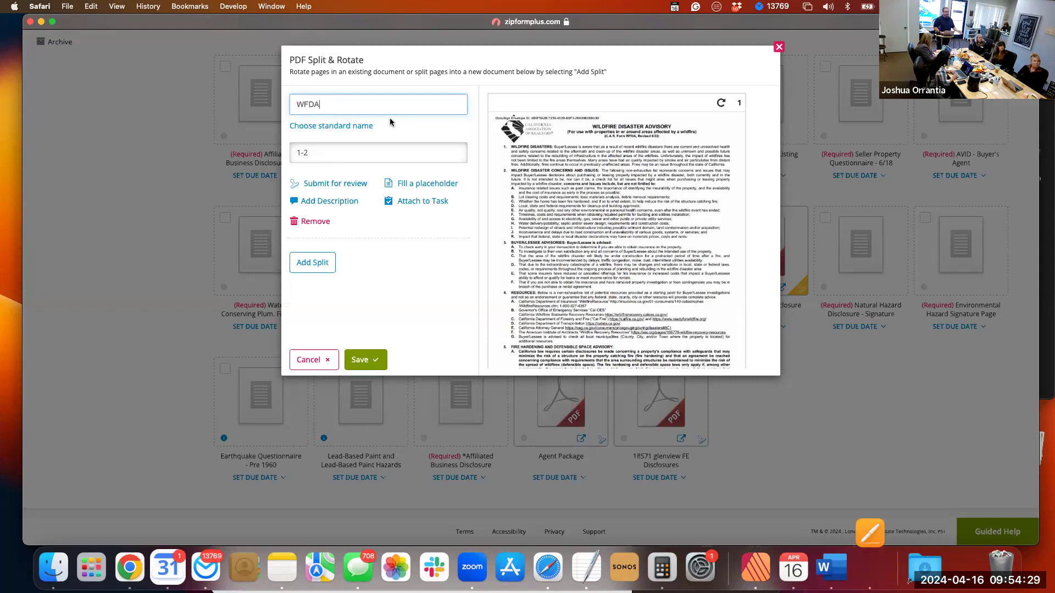
{"action": "left_click", "coordinate": [325, 266]}
{"action": "left_click", "coordinate": [325, 266]}
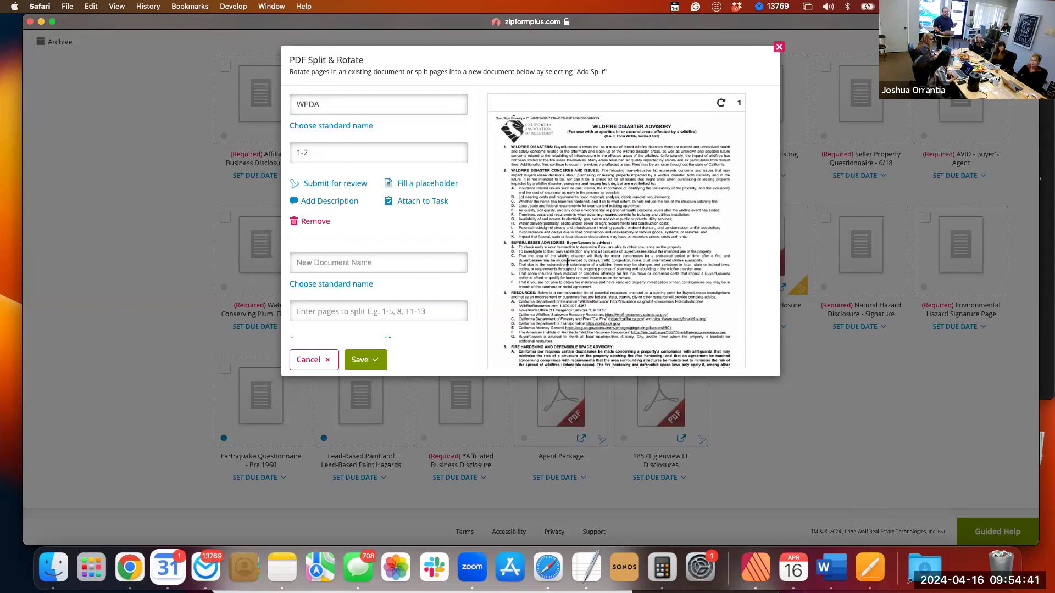
Check the extent of the Statewide Buyer and Seller Advisory in the page previews and set the blank second split to pages 3-17.
{"action": "scroll", "coordinate": [567, 263], "scroll_direction": "down", "scroll_amount": 15}
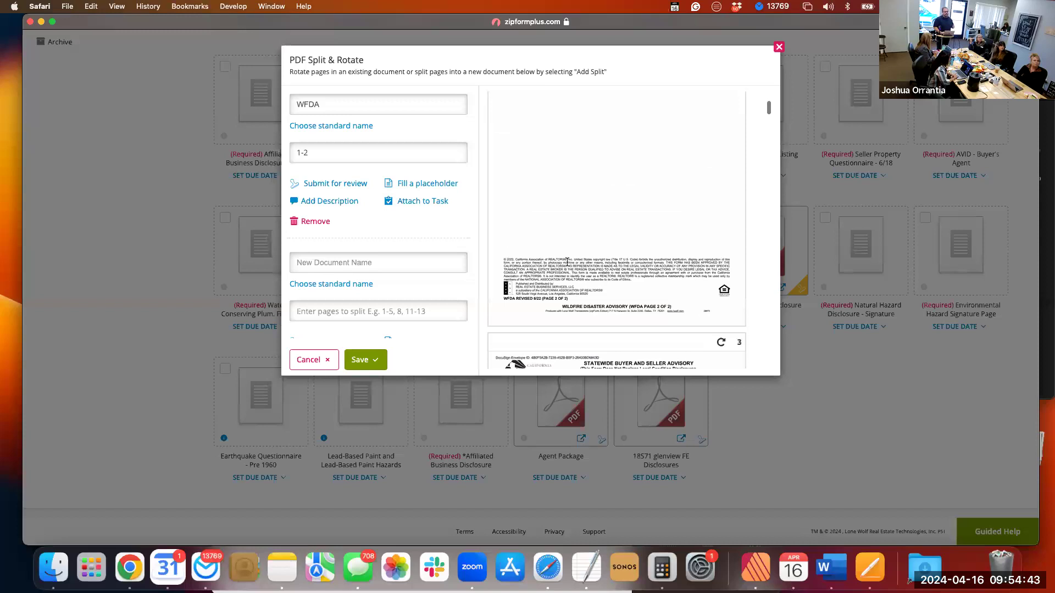
{"action": "scroll", "coordinate": [567, 264], "scroll_direction": "down", "scroll_amount": 5}
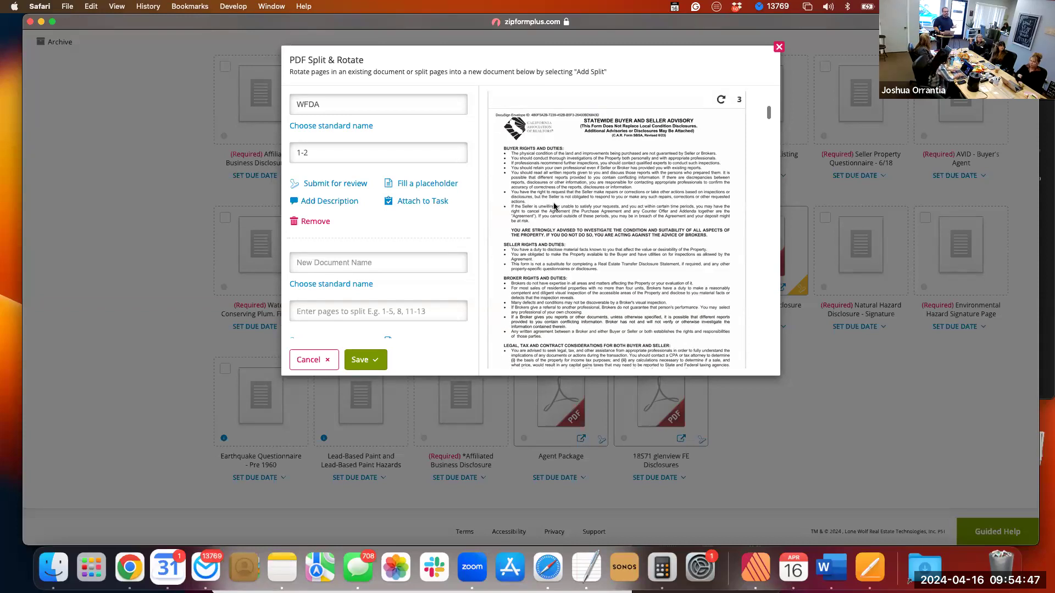
{"action": "scroll", "coordinate": [612, 238], "scroll_direction": "down", "scroll_amount": 1}
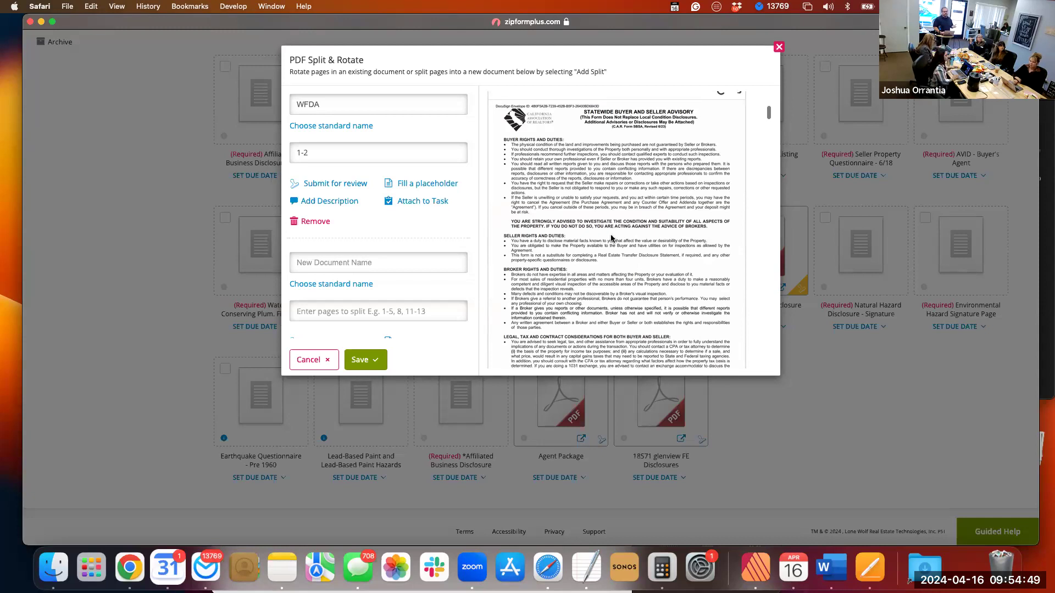
{"action": "scroll", "coordinate": [612, 238], "scroll_direction": "down", "scroll_amount": 15}
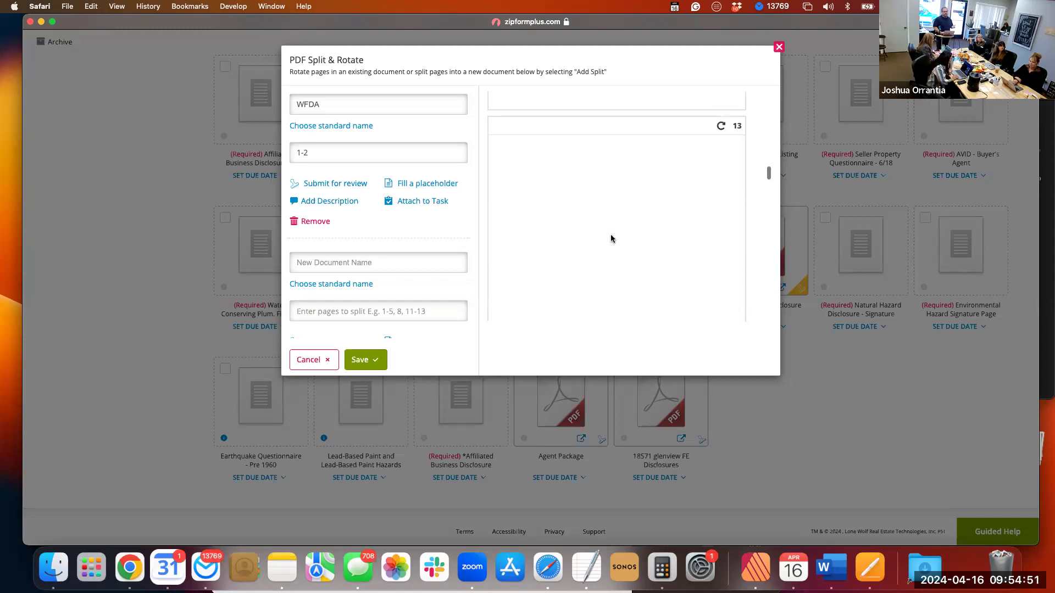
{"action": "scroll", "coordinate": [611, 239], "scroll_direction": "down", "scroll_amount": 3}
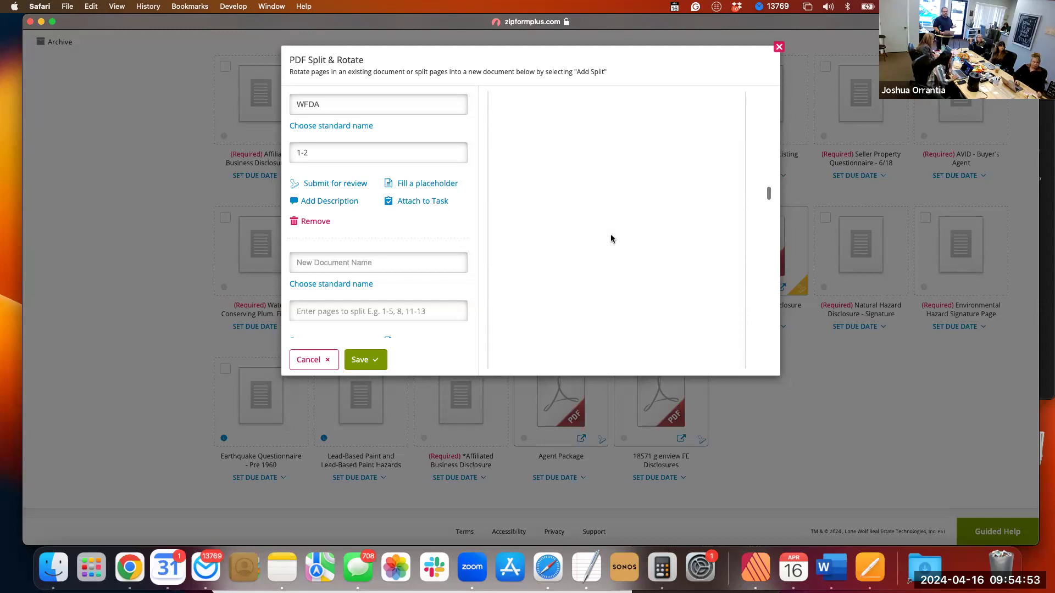
{"action": "scroll", "coordinate": [611, 238], "scroll_direction": "down", "scroll_amount": 10}
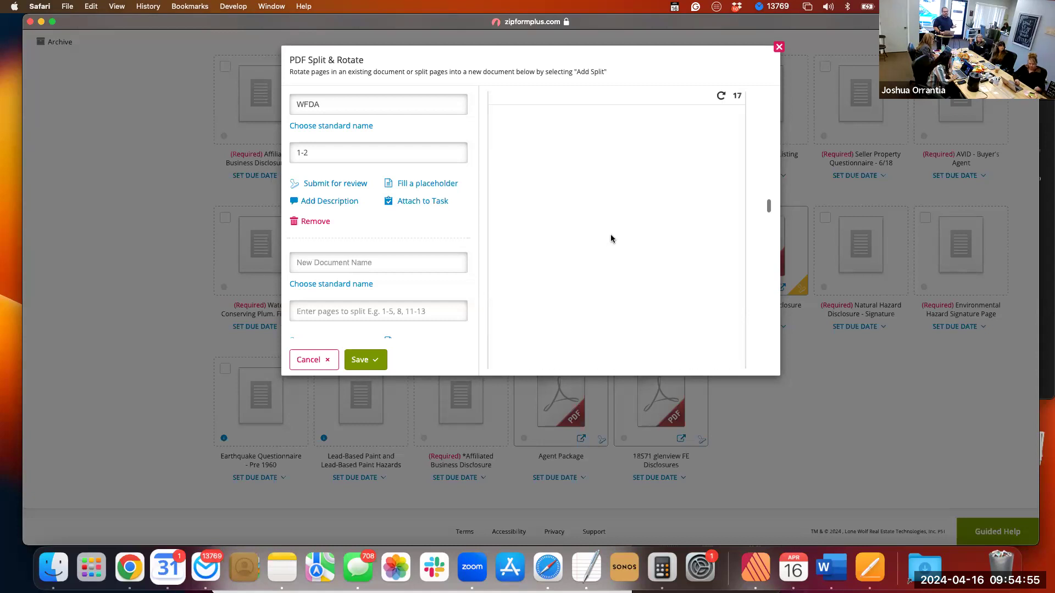
{"action": "left_click", "coordinate": [324, 311]}
{"action": "type", "text": "3-17"}
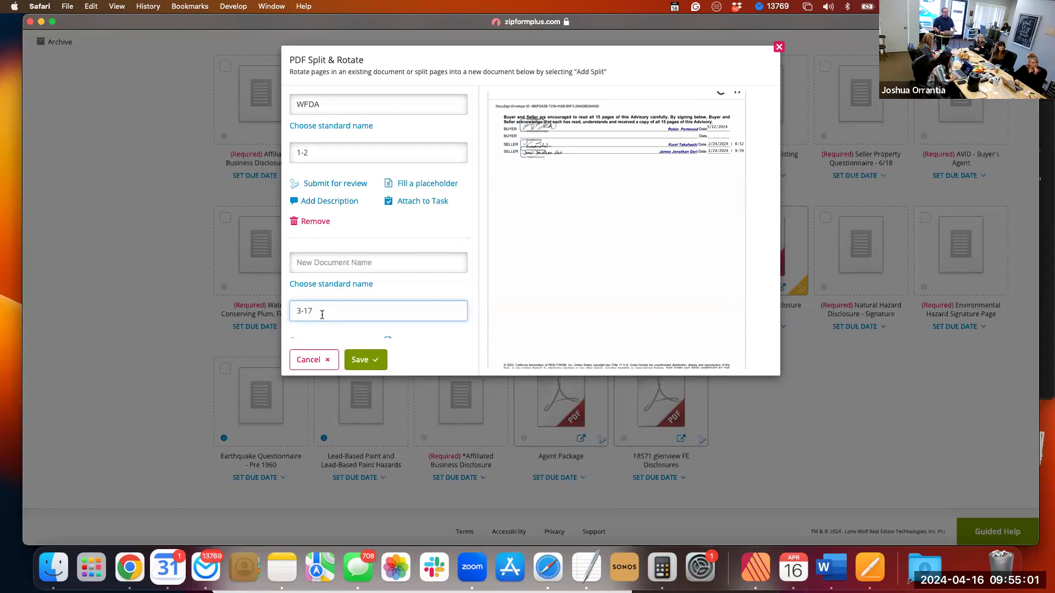
Fill the Statewide Buyer and Seller Advisory - 6/18 placeholder with the 3-17 split.
{"action": "scroll", "coordinate": [426, 305], "scroll_direction": "down", "scroll_amount": 2}
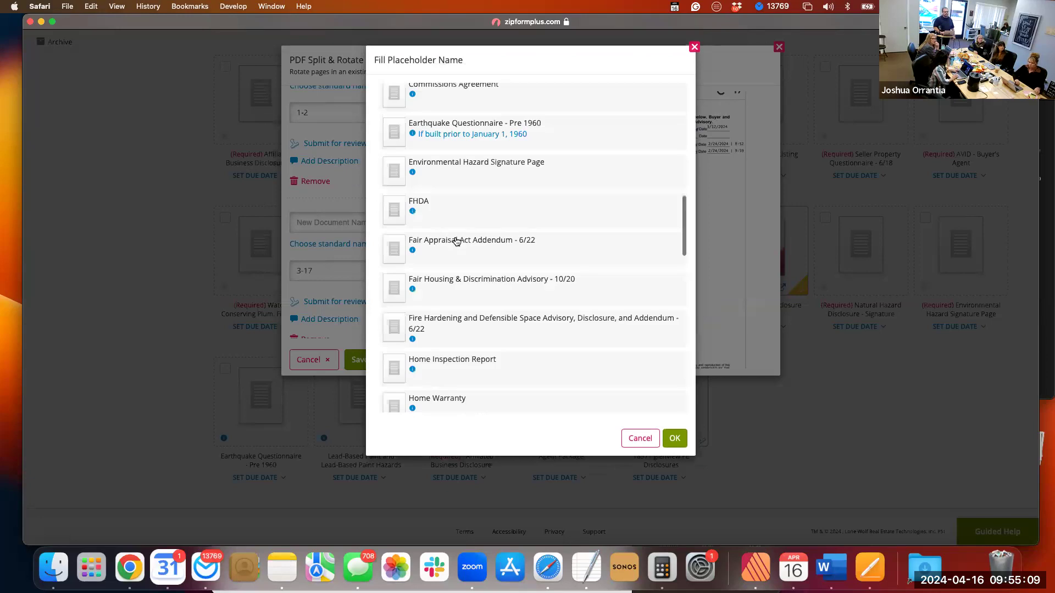
{"action": "scroll", "coordinate": [456, 242], "scroll_direction": "down", "scroll_amount": 3}
{"action": "scroll", "coordinate": [453, 259], "scroll_direction": "down", "scroll_amount": 9}
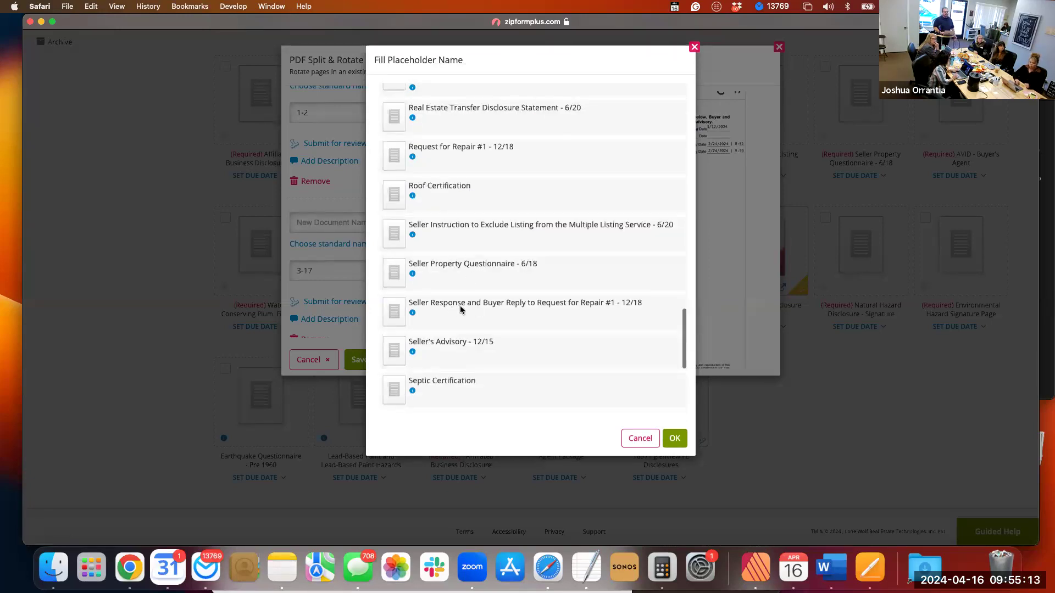
{"action": "scroll", "coordinate": [477, 339], "scroll_direction": "down", "scroll_amount": 1}
{"action": "scroll", "coordinate": [477, 340], "scroll_direction": "down", "scroll_amount": 1}
{"action": "left_click", "coordinate": [471, 331]}
{"action": "left_click", "coordinate": [681, 443]}
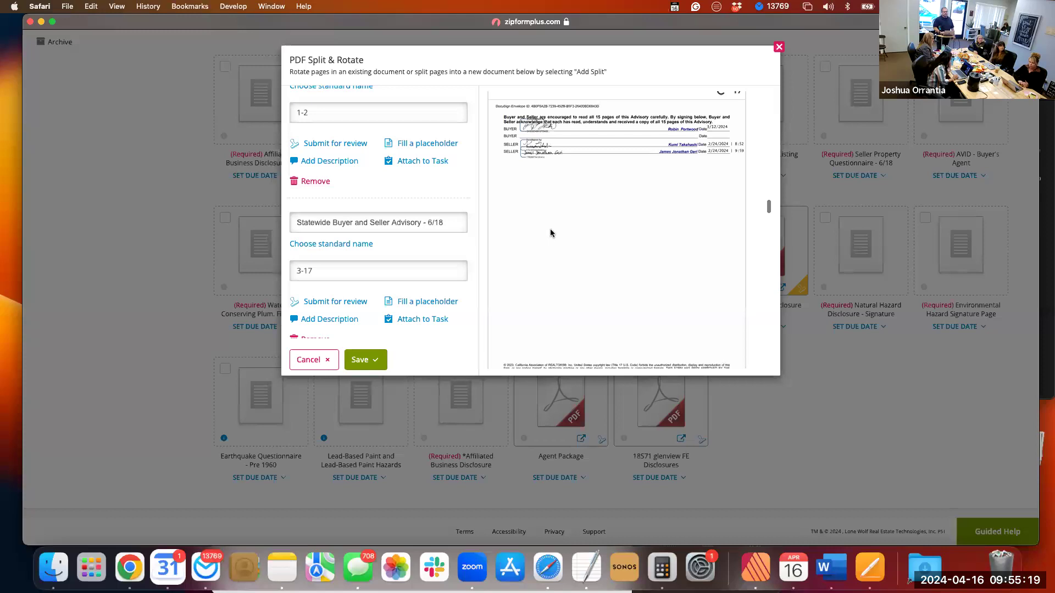
Check where the Water-Conserving Plumbing Fixtures and Carbon Monoxide Detector Notice ends and add a third split for pages 18-19.
{"action": "scroll", "coordinate": [551, 233], "scroll_direction": "down", "scroll_amount": 5}
{"action": "scroll", "coordinate": [551, 233], "scroll_direction": "down", "scroll_amount": 1}
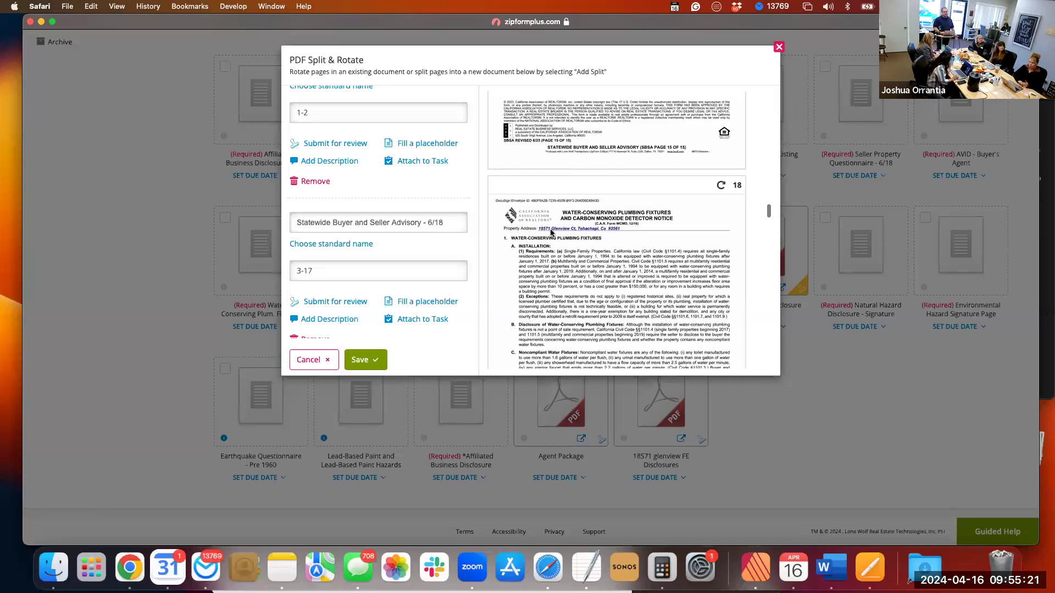
{"action": "scroll", "coordinate": [551, 233], "scroll_direction": "down", "scroll_amount": 10}
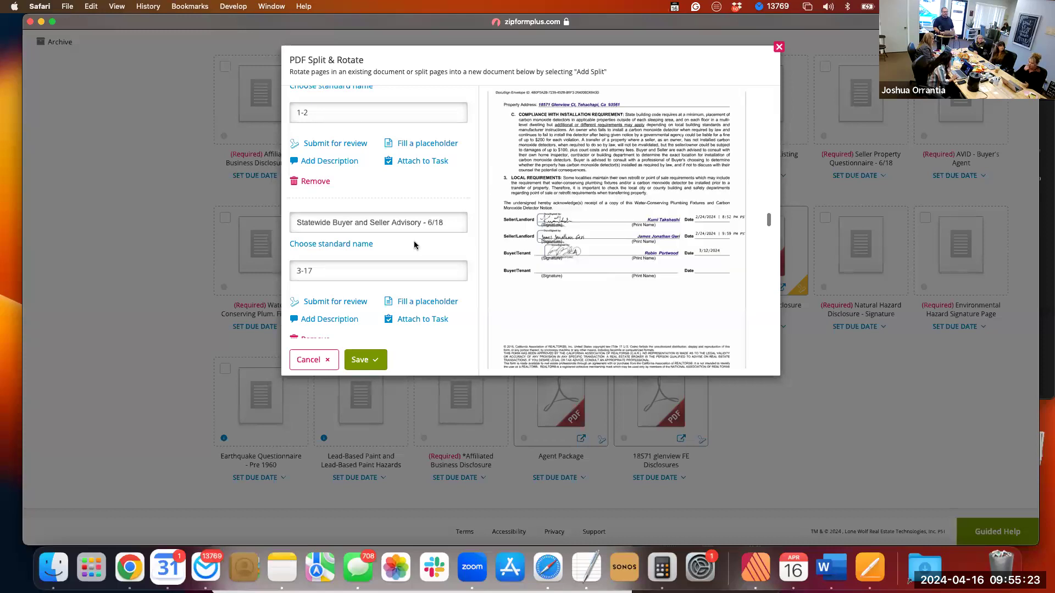
{"action": "scroll", "coordinate": [318, 330], "scroll_direction": "down", "scroll_amount": 2}
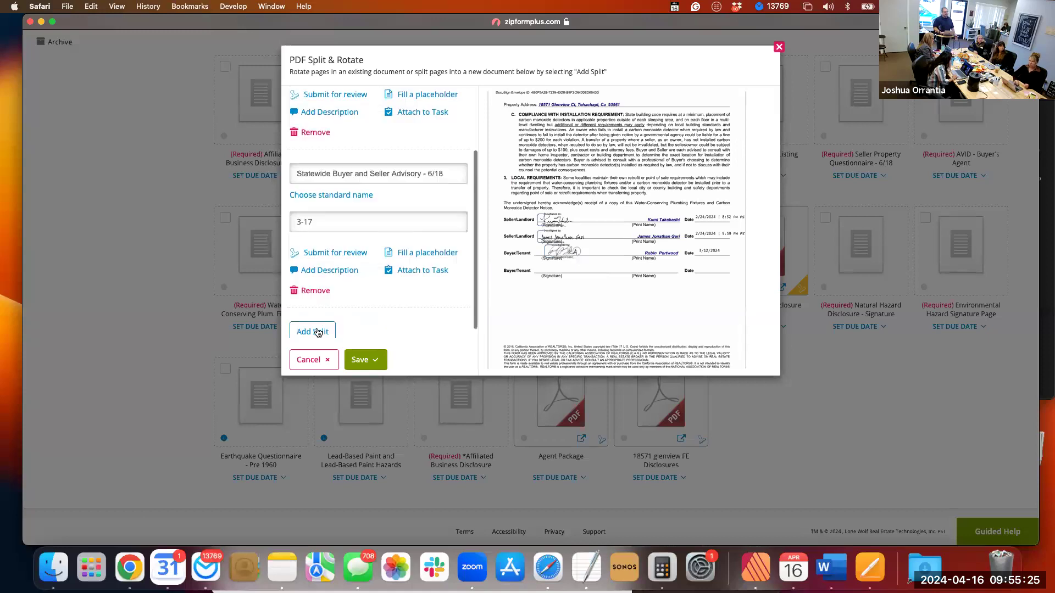
{"action": "left_click", "coordinate": [313, 331]}
{"action": "scroll", "coordinate": [390, 280], "scroll_direction": "down", "scroll_amount": 4}
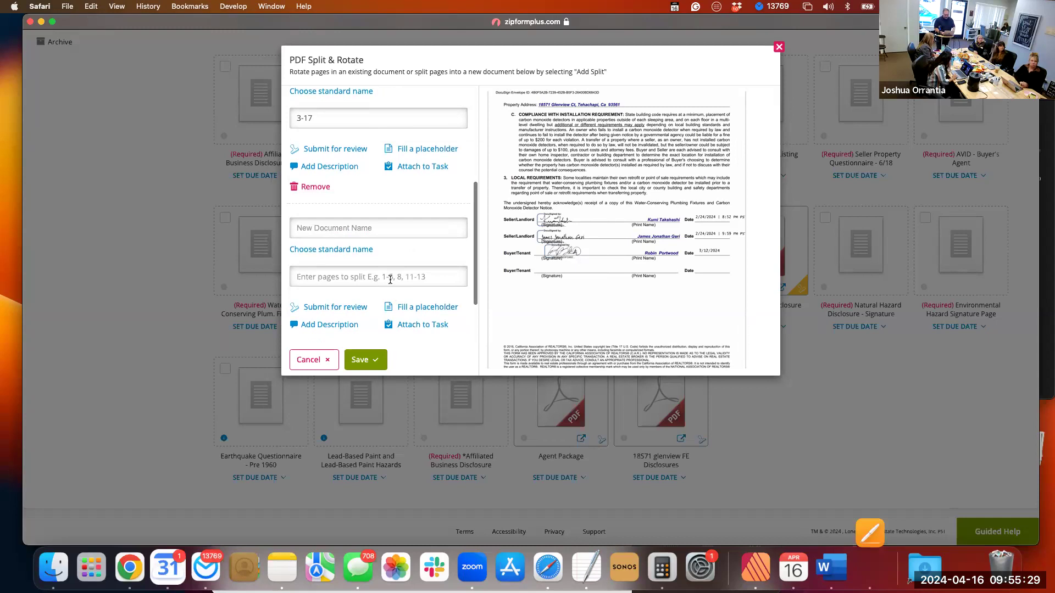
{"action": "left_click", "coordinate": [389, 277]}
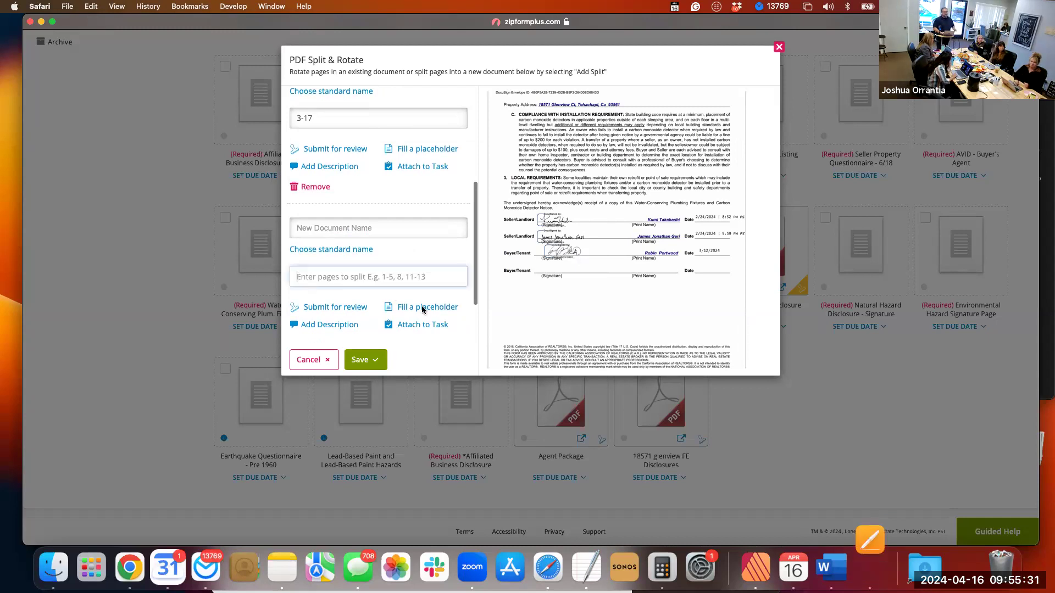
{"action": "type", "text": "19"}
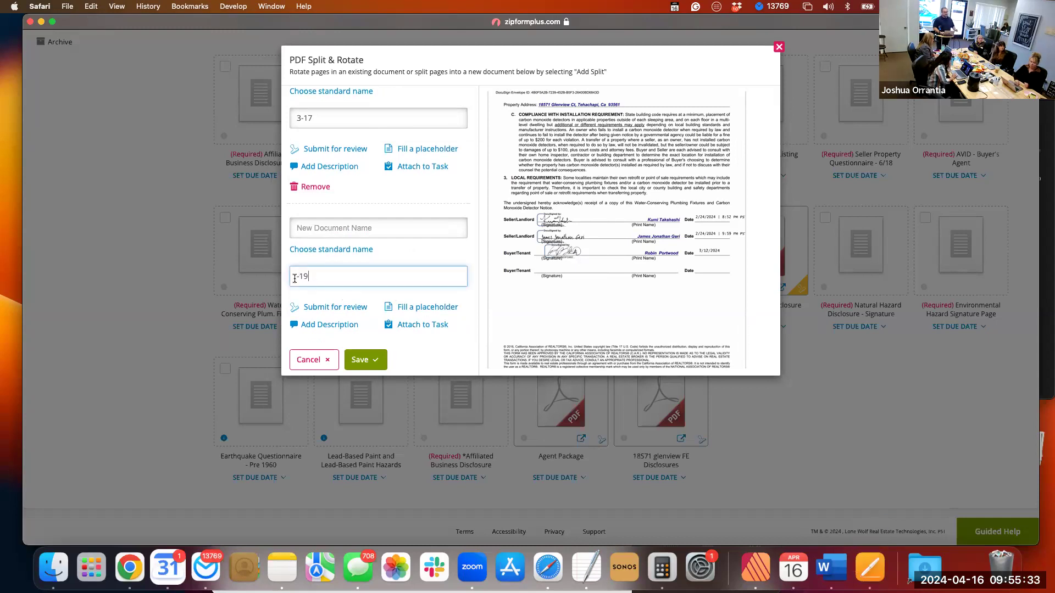
{"action": "left_click", "coordinate": [297, 278]}
{"action": "type", "text": "18-"}
Fill the Water-Conserving Plum. Fixtures & Carbon Monoxide Det. Notice - 12/16 placeholder with the 18-19 split.
{"action": "left_click", "coordinate": [414, 307]}
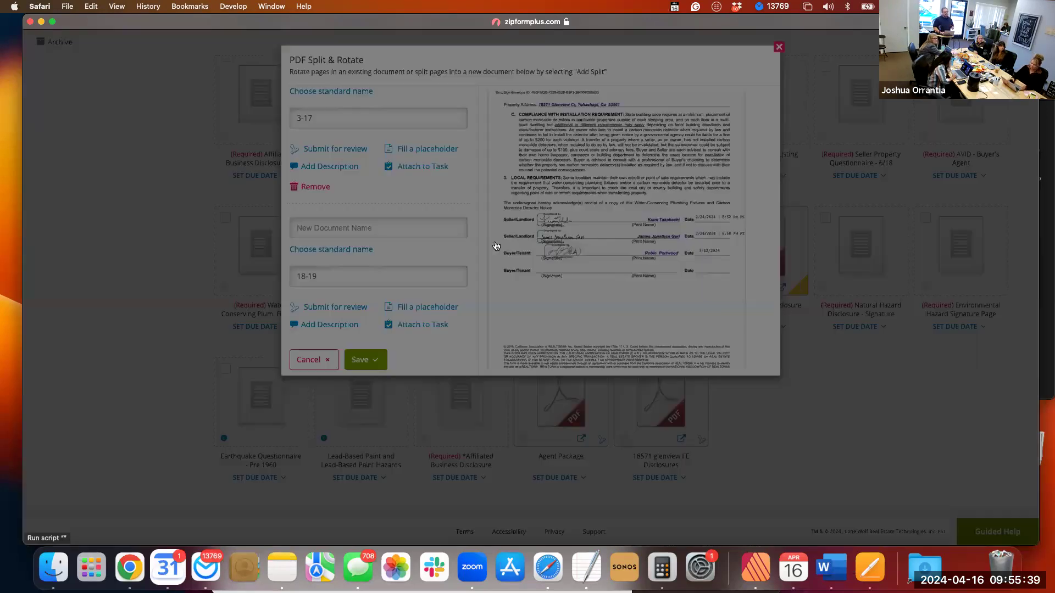
{"action": "scroll", "coordinate": [494, 242], "scroll_direction": "down", "scroll_amount": 10}
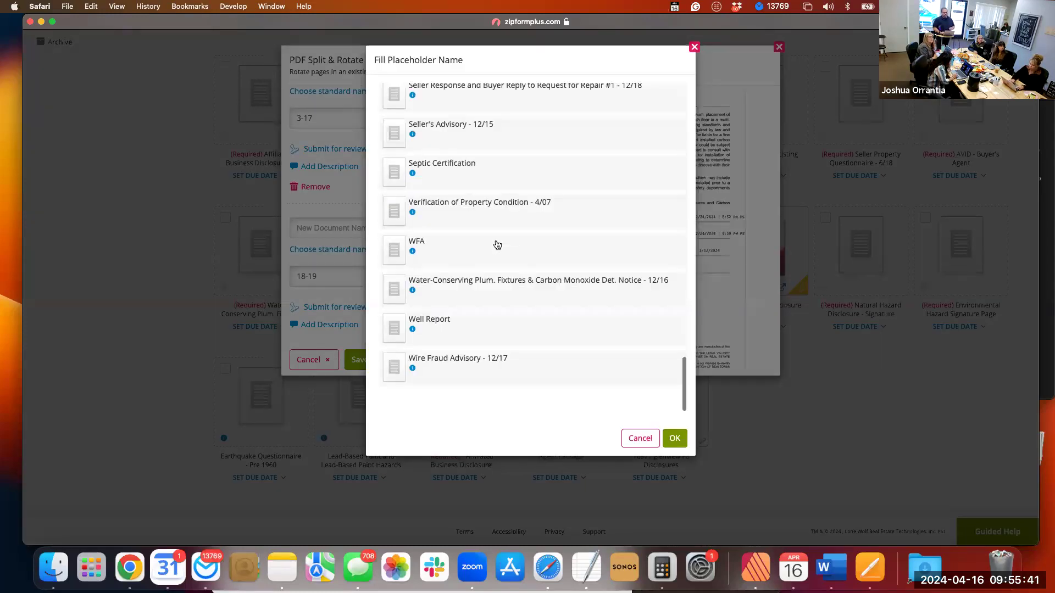
{"action": "left_click", "coordinate": [464, 313]}
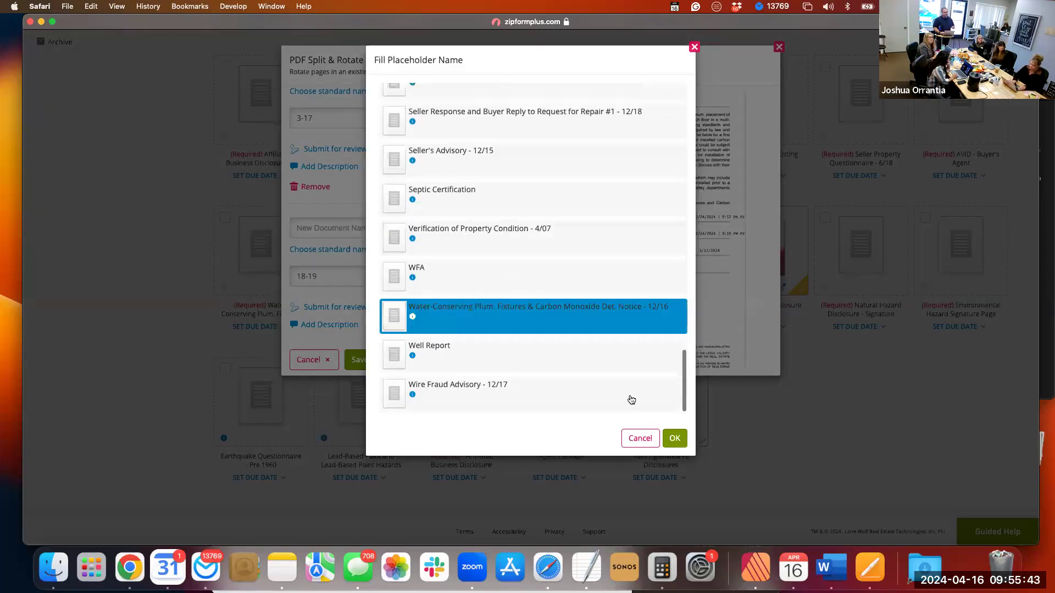
{"action": "left_click", "coordinate": [678, 439]}
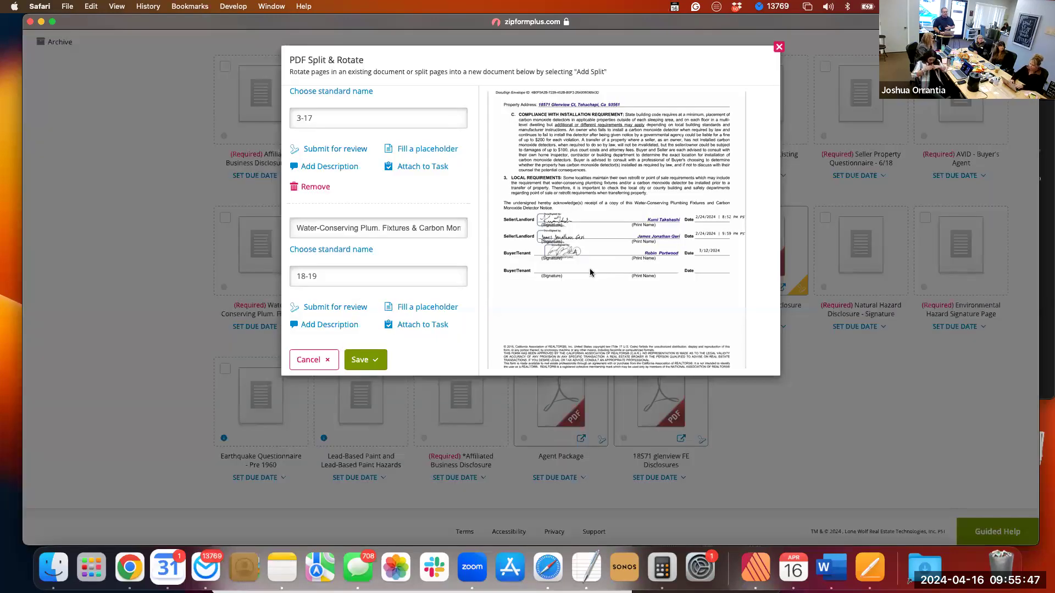
Examine the page previews following page 19 to identify which documents come next and where each begins.
{"action": "scroll", "coordinate": [590, 273], "scroll_direction": "down", "scroll_amount": 3}
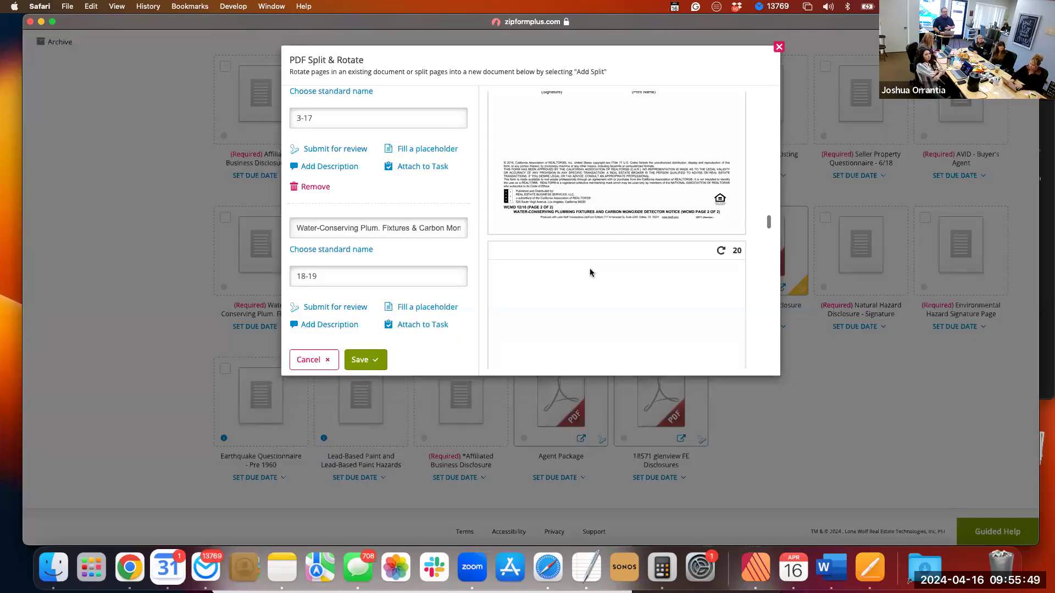
{"action": "scroll", "coordinate": [590, 272], "scroll_direction": "down", "scroll_amount": 3}
{"action": "scroll", "coordinate": [590, 273], "scroll_direction": "down", "scroll_amount": 10}
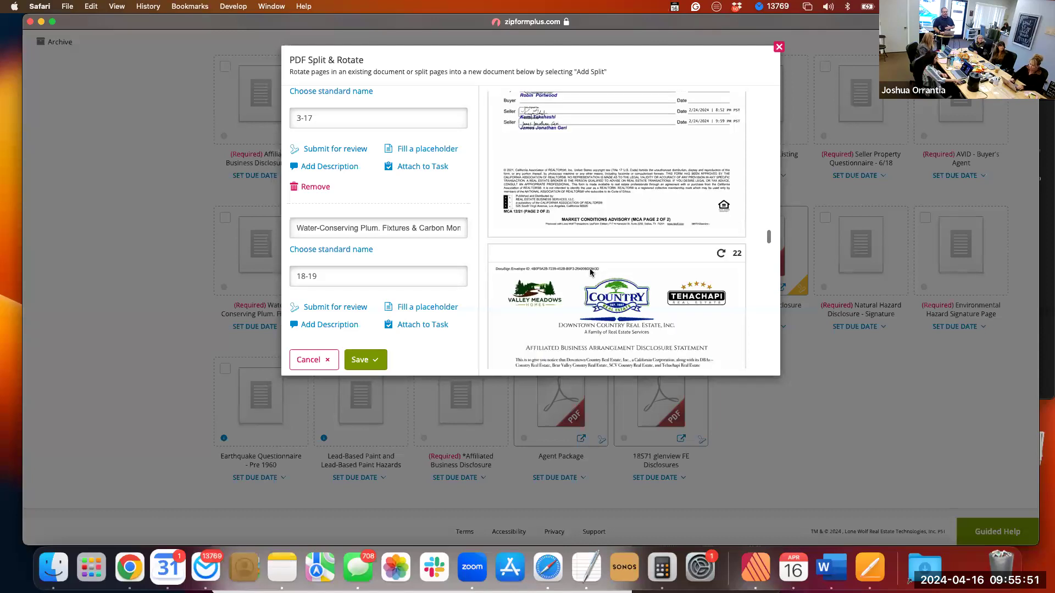
{"action": "scroll", "coordinate": [590, 273], "scroll_direction": "down", "scroll_amount": 2}
{"action": "scroll", "coordinate": [590, 273], "scroll_direction": "down", "scroll_amount": 3}
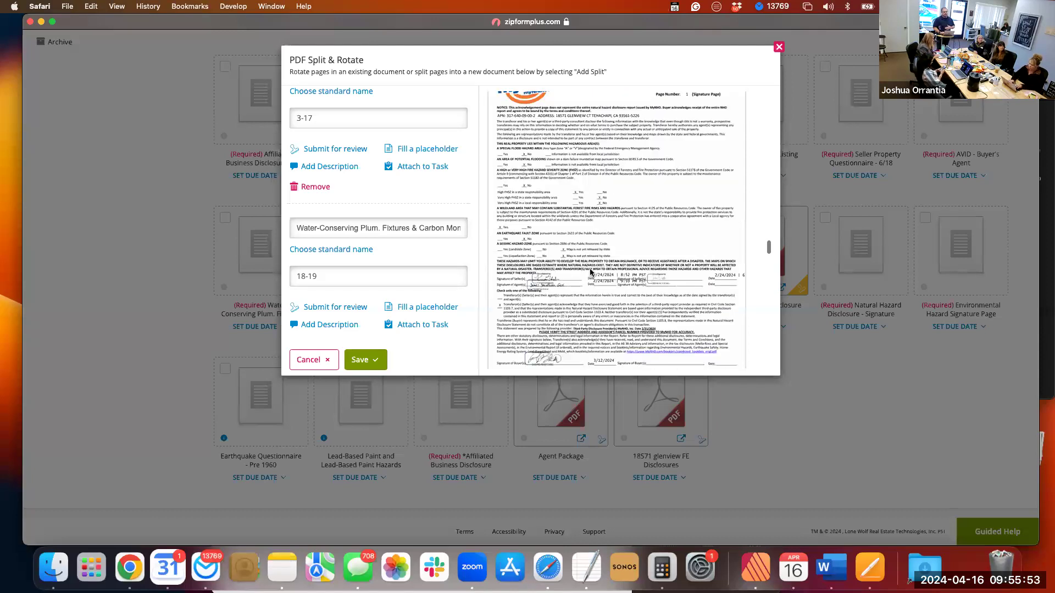
{"action": "scroll", "coordinate": [590, 271], "scroll_direction": "up", "scroll_amount": 1}
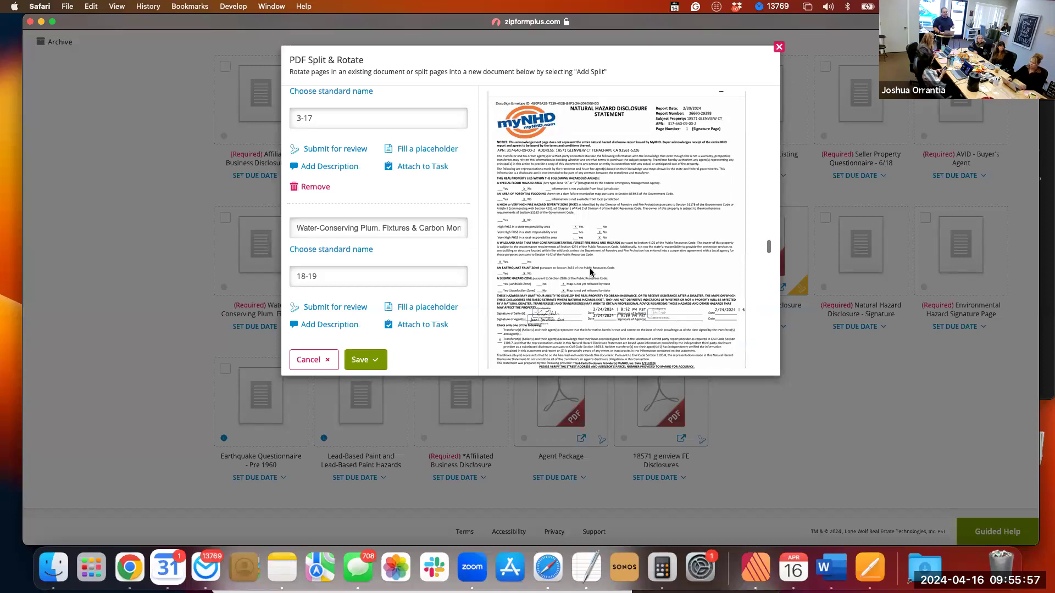
{"action": "scroll", "coordinate": [589, 271], "scroll_direction": "down", "scroll_amount": 1}
{"action": "scroll", "coordinate": [590, 271], "scroll_direction": "down", "scroll_amount": 1}
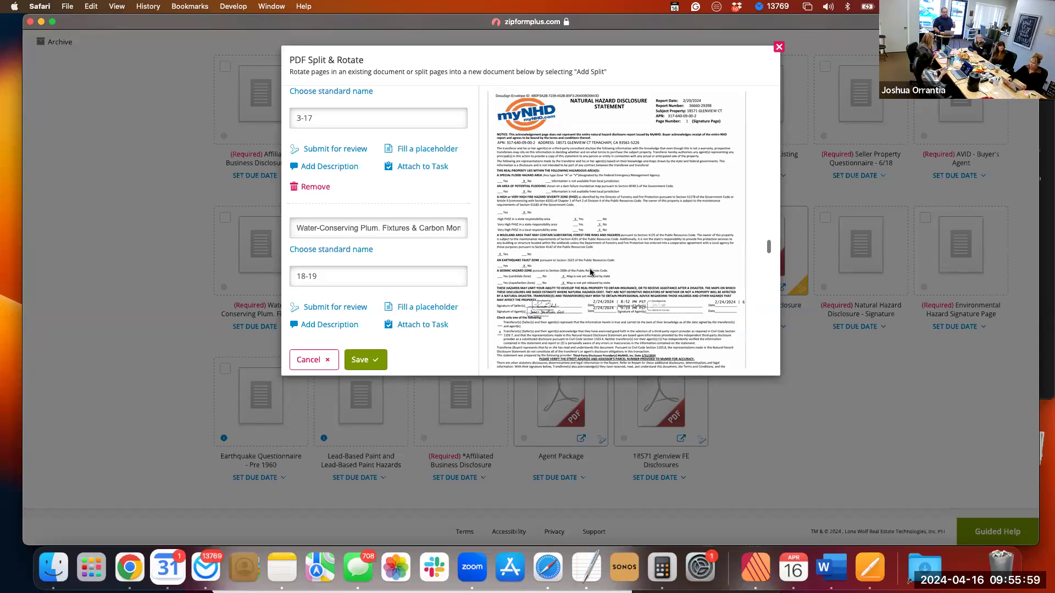
{"action": "scroll", "coordinate": [590, 272], "scroll_direction": "down", "scroll_amount": 5}
{"action": "scroll", "coordinate": [591, 272], "scroll_direction": "down", "scroll_amount": 4}
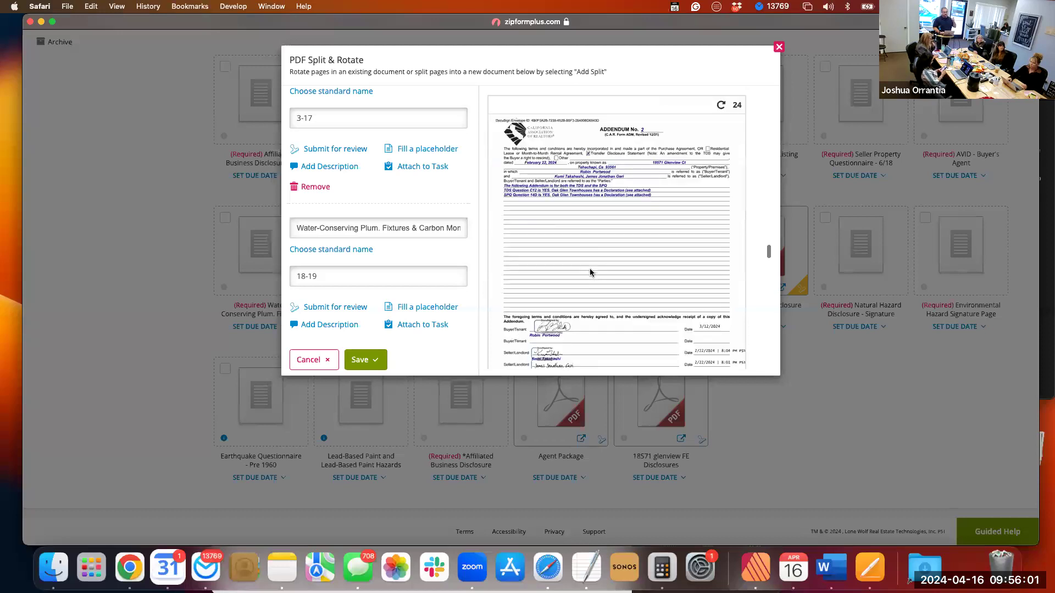
{"action": "scroll", "coordinate": [591, 273], "scroll_direction": "down", "scroll_amount": 4}
{"action": "scroll", "coordinate": [591, 273], "scroll_direction": "down", "scroll_amount": 4}
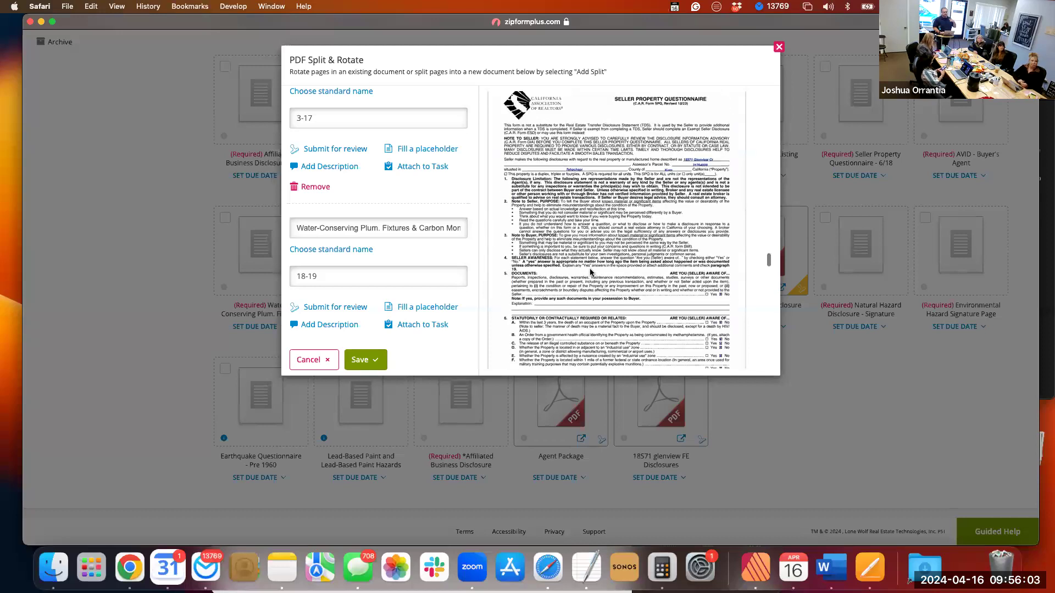
{"action": "scroll", "coordinate": [590, 271], "scroll_direction": "down", "scroll_amount": 4}
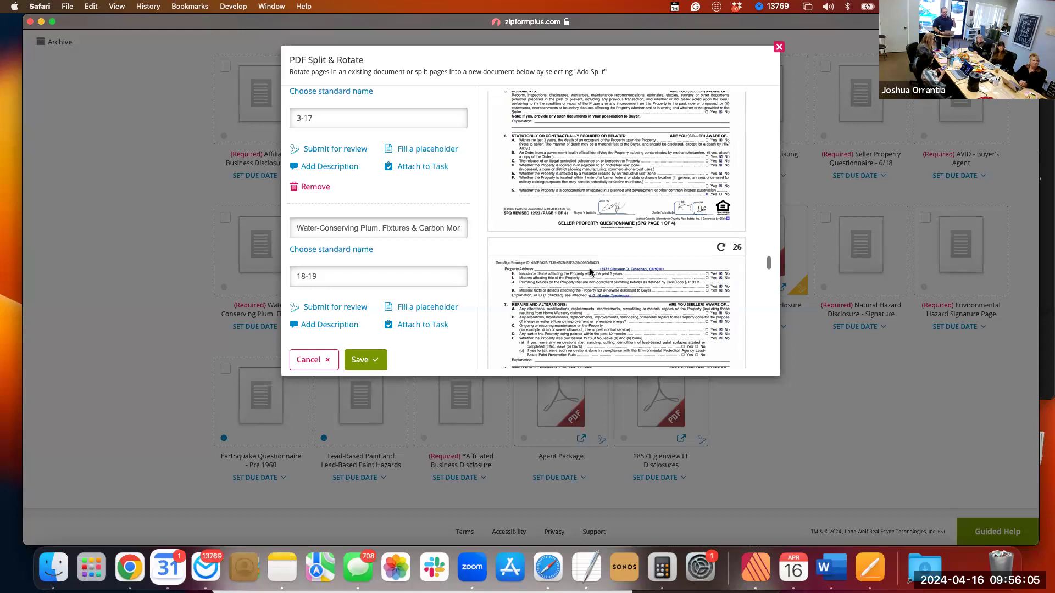
{"action": "scroll", "coordinate": [591, 271], "scroll_direction": "down", "scroll_amount": 3}
Return to the Natural Hazard Disclosure Statement preview and add a fourth split for page 23.
{"action": "scroll", "coordinate": [589, 268], "scroll_direction": "up", "scroll_amount": 8}
{"action": "scroll", "coordinate": [590, 272], "scroll_direction": "up", "scroll_amount": 5}
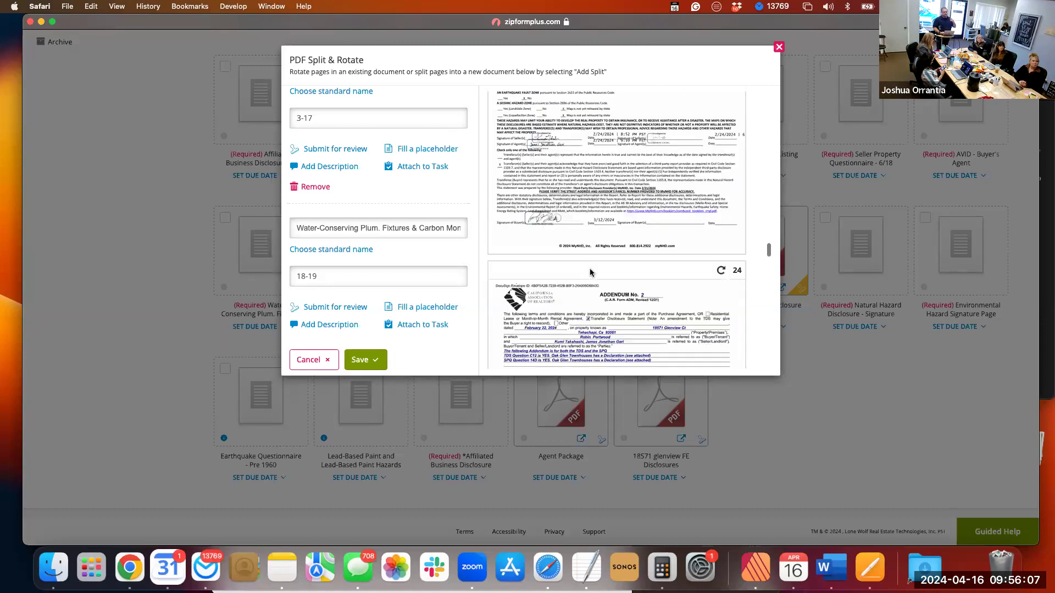
{"action": "scroll", "coordinate": [589, 268], "scroll_direction": "up", "scroll_amount": 4}
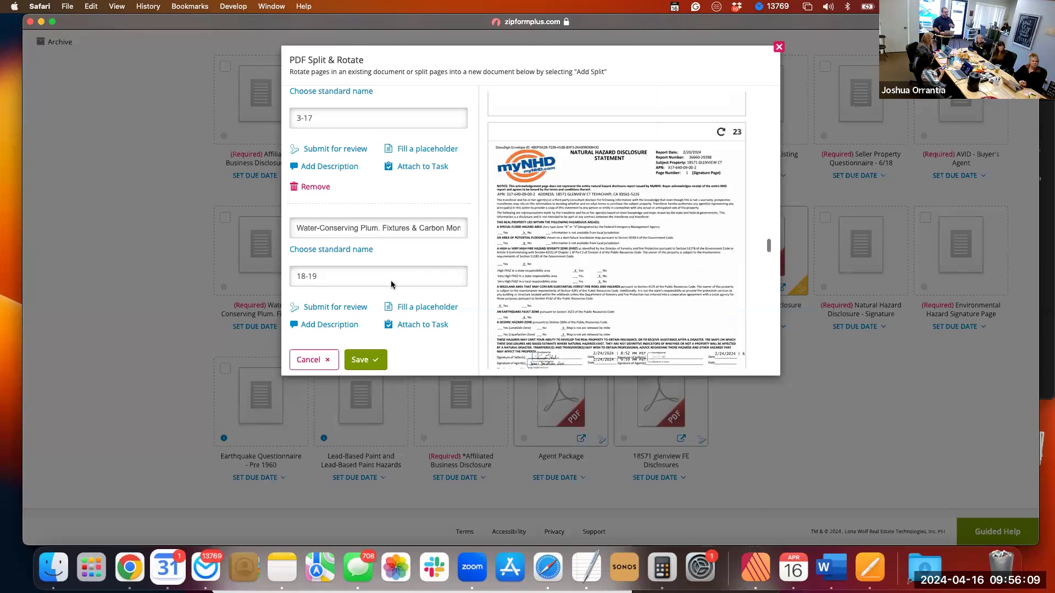
{"action": "scroll", "coordinate": [391, 284], "scroll_direction": "down", "scroll_amount": 3}
{"action": "left_click", "coordinate": [310, 320]}
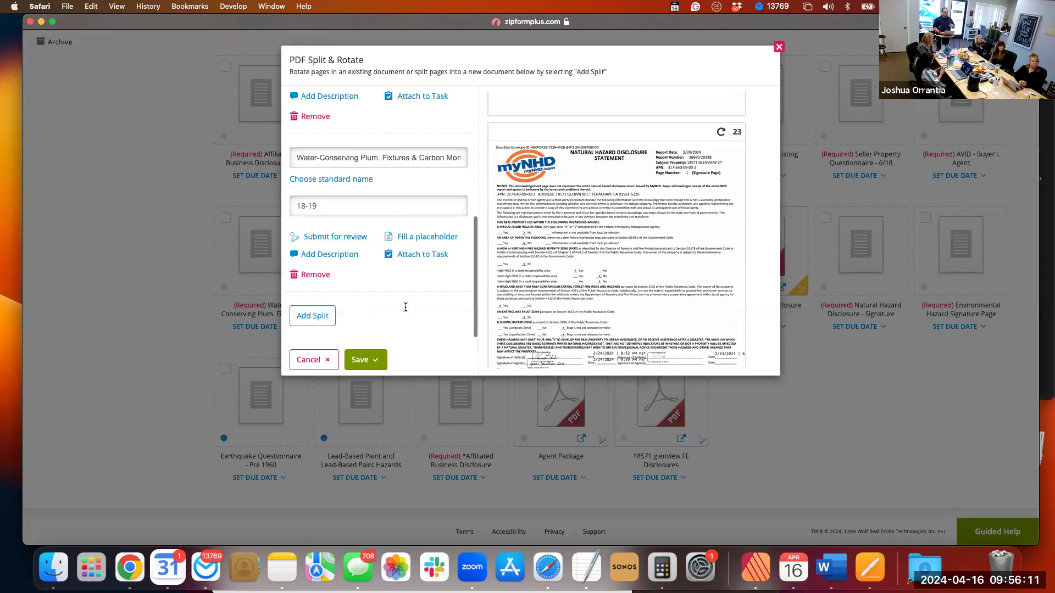
{"action": "scroll", "coordinate": [406, 310], "scroll_direction": "down", "scroll_amount": 1}
{"action": "scroll", "coordinate": [402, 297], "scroll_direction": "down", "scroll_amount": 3}
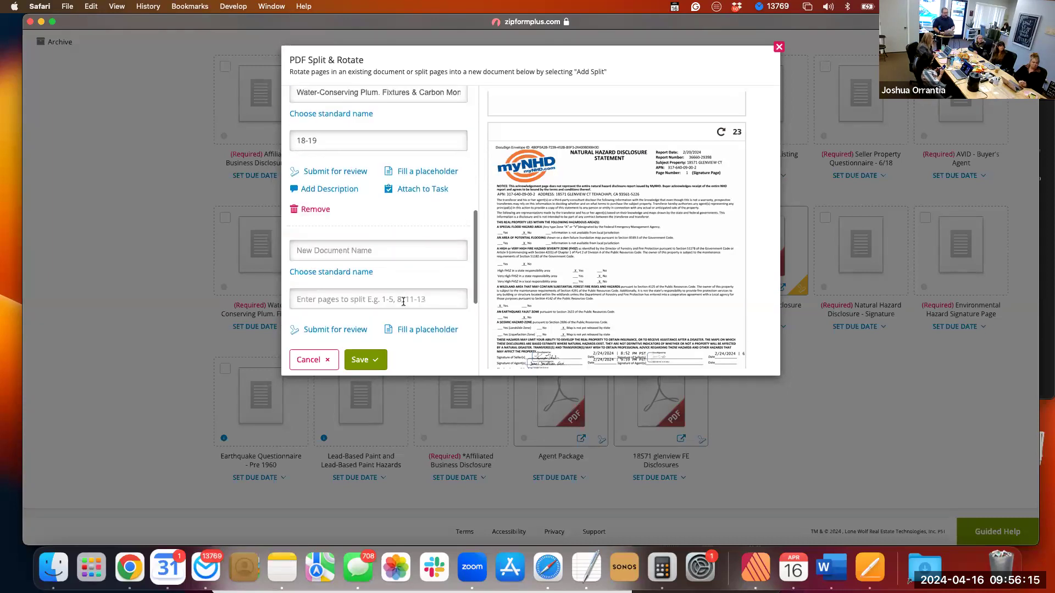
{"action": "left_click", "coordinate": [404, 301]}
{"action": "type", "text": "3"}
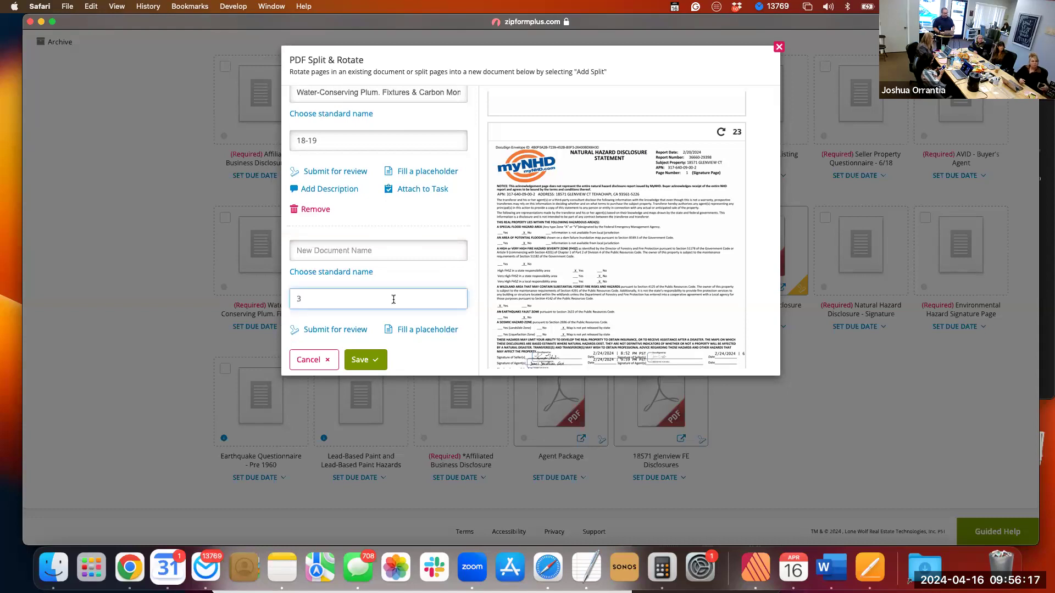
{"action": "key", "text": "BackSpace"}
{"action": "type", "text": "2"}
{"action": "scroll", "coordinate": [417, 297], "scroll_direction": "down", "scroll_amount": 2}
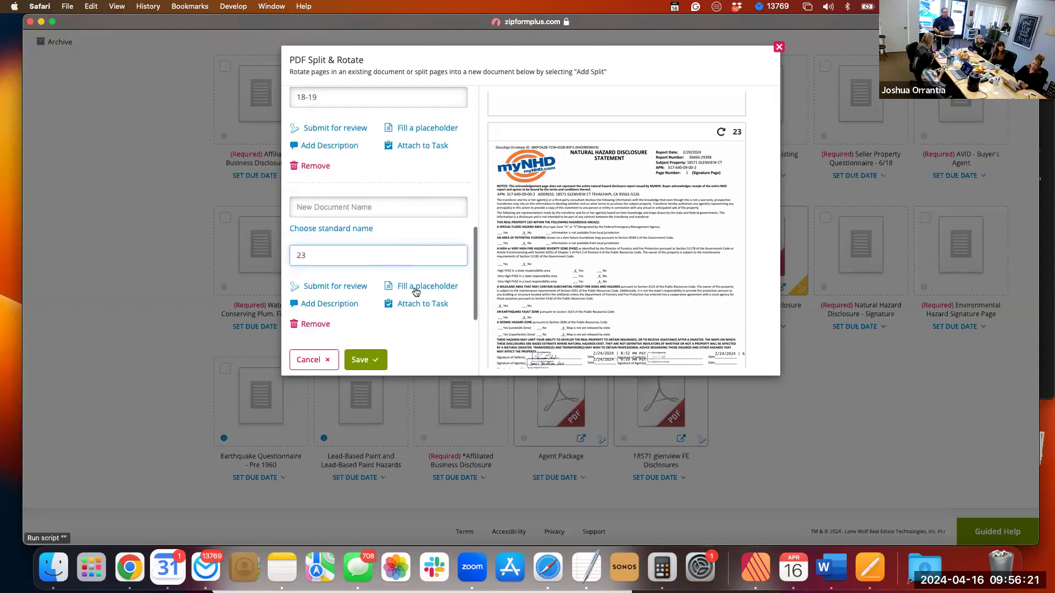
Fill the Natural Hazard Disclosure - Signature Page placeholder with the page 23 split and save the PDF splits.
{"action": "left_click", "coordinate": [416, 292]}
{"action": "scroll", "coordinate": [522, 271], "scroll_direction": "down", "scroll_amount": 3}
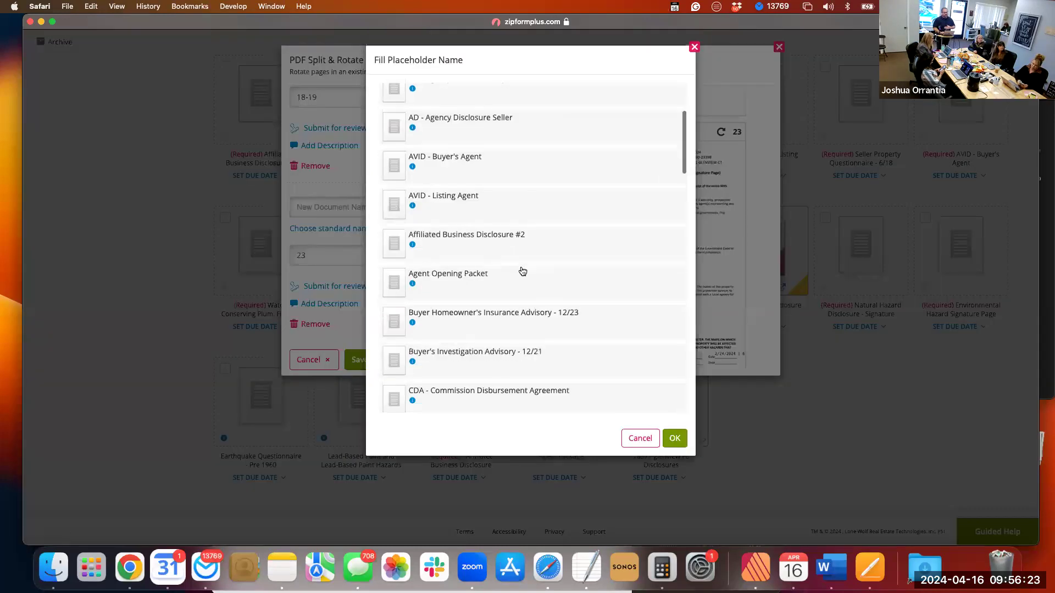
{"action": "scroll", "coordinate": [523, 272], "scroll_direction": "down", "scroll_amount": 5}
{"action": "scroll", "coordinate": [522, 272], "scroll_direction": "down", "scroll_amount": 3}
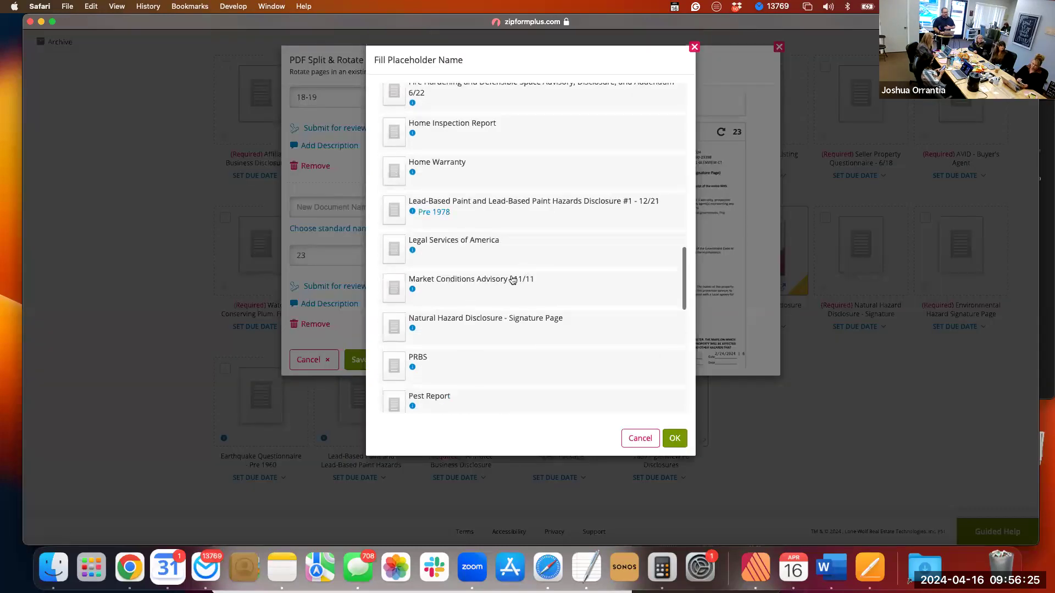
{"action": "left_click", "coordinate": [459, 330]}
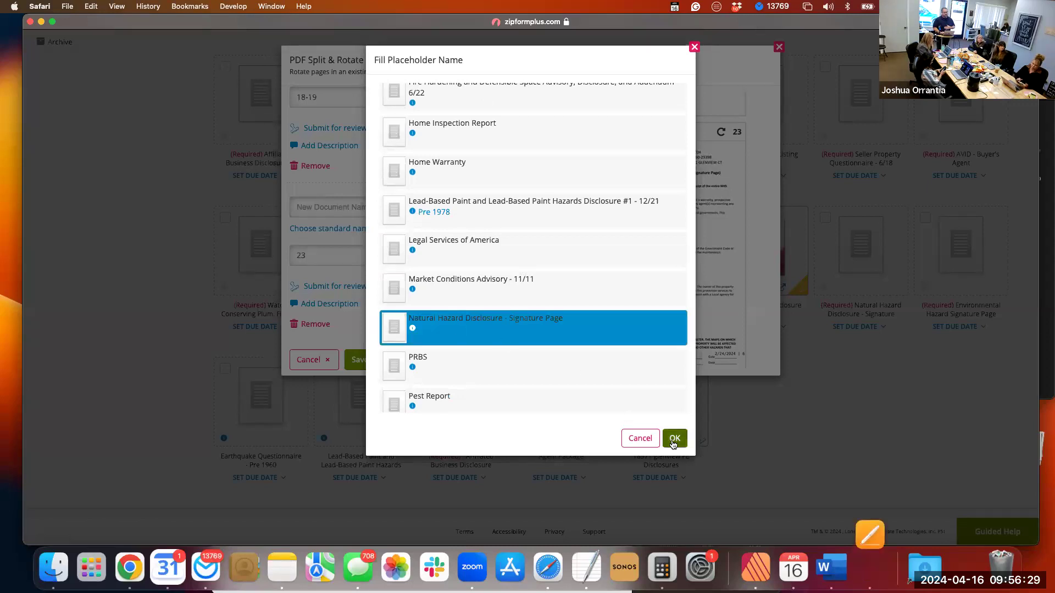
{"action": "left_click", "coordinate": [674, 439]}
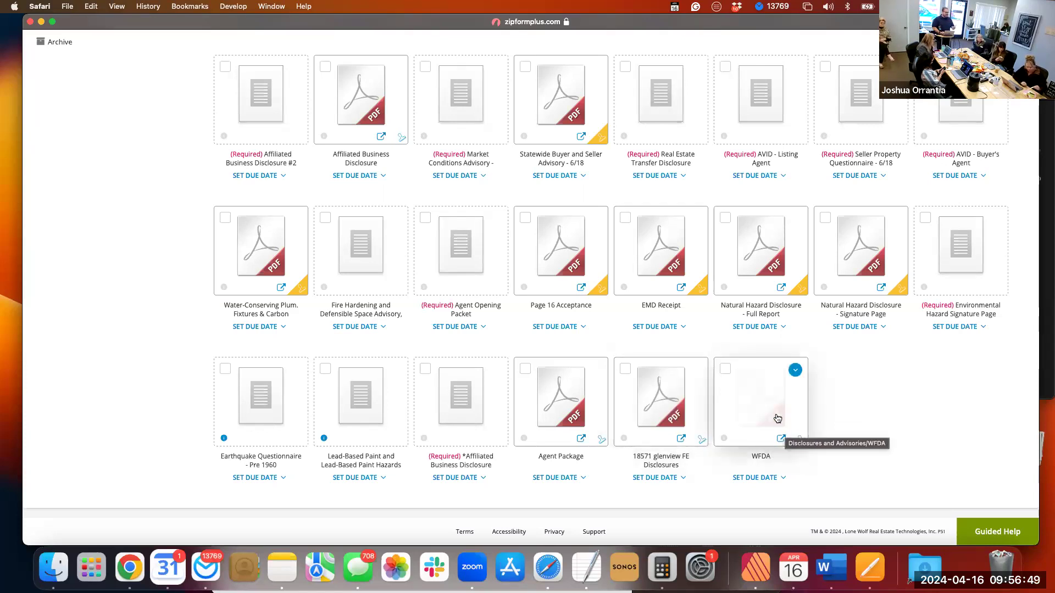
Review the Disclosures and Advisories folder to check which placeholders the saved splits have filled and which documents were added.
{"action": "scroll", "coordinate": [778, 419], "scroll_direction": "up", "scroll_amount": 1}
{"action": "scroll", "coordinate": [777, 418], "scroll_direction": "up", "scroll_amount": 1}
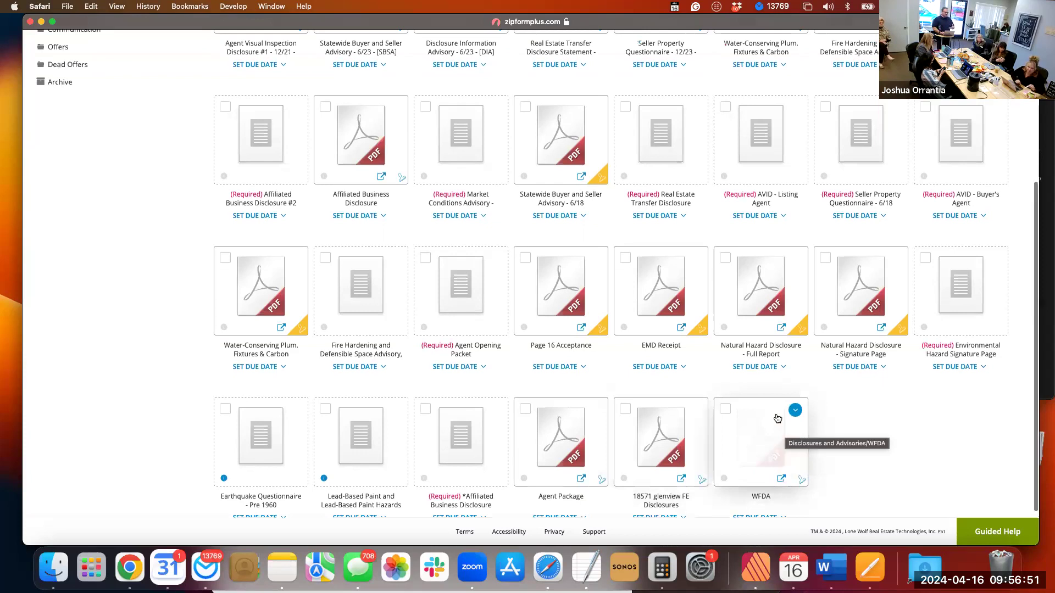
{"action": "scroll", "coordinate": [778, 419], "scroll_direction": "up", "scroll_amount": 1}
{"action": "scroll", "coordinate": [778, 419], "scroll_direction": "up", "scroll_amount": 1}
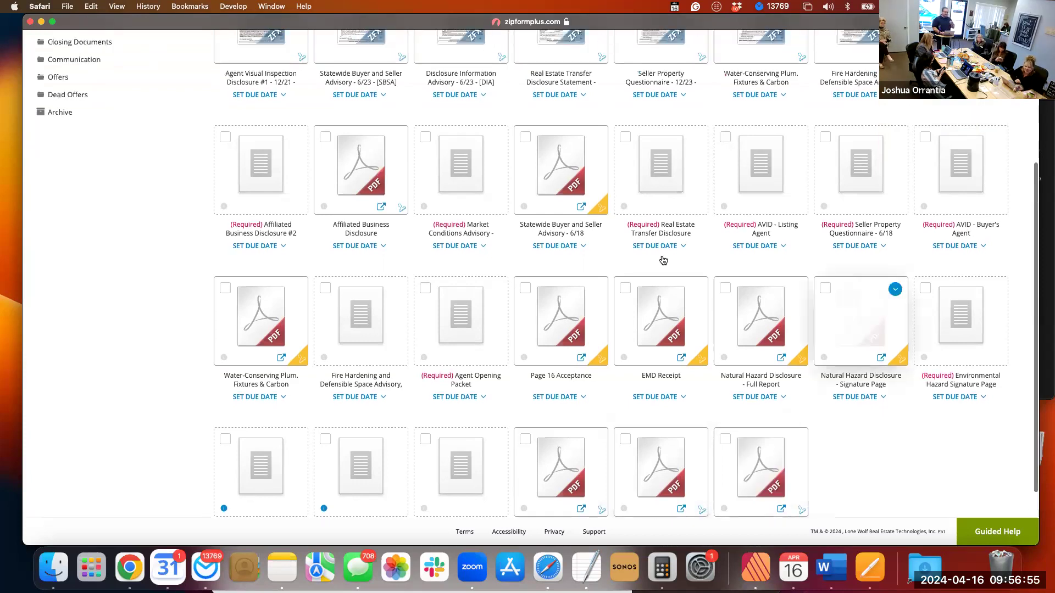
{"action": "scroll", "coordinate": [665, 261], "scroll_direction": "up", "scroll_amount": 1}
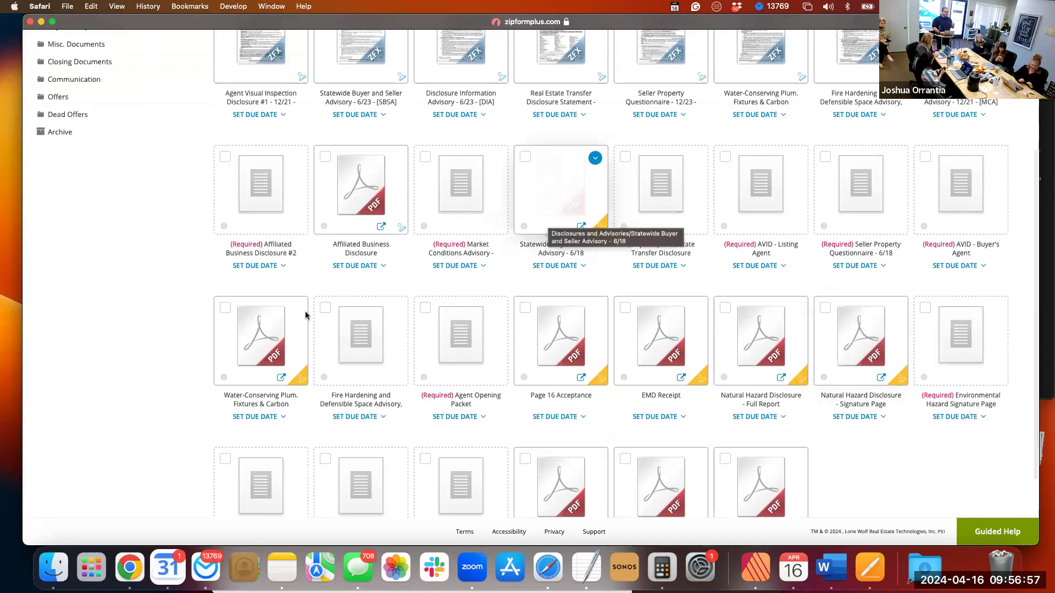
{"action": "scroll", "coordinate": [266, 355], "scroll_direction": "down", "scroll_amount": 1}
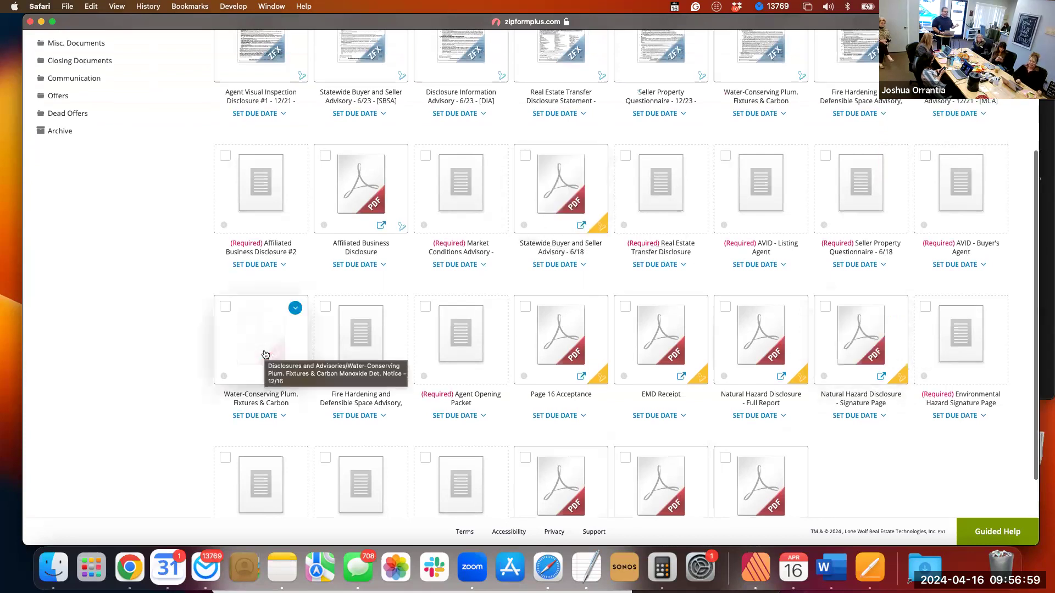
{"action": "scroll", "coordinate": [266, 355], "scroll_direction": "down", "scroll_amount": 1}
{"action": "scroll", "coordinate": [265, 354], "scroll_direction": "up", "scroll_amount": 1}
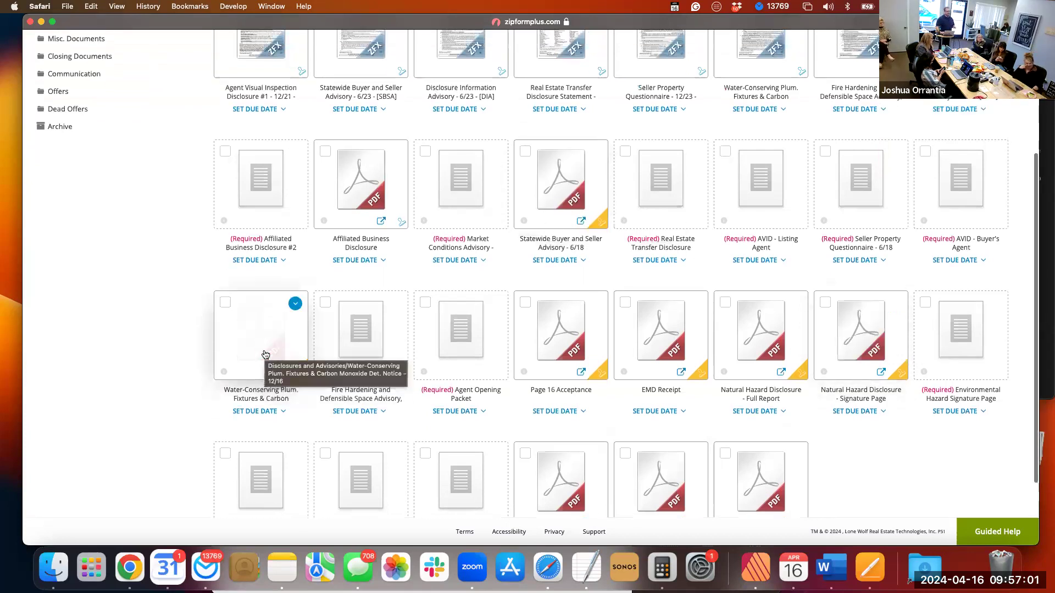
{"action": "scroll", "coordinate": [265, 355], "scroll_direction": "down", "scroll_amount": 1}
{"action": "scroll", "coordinate": [265, 355], "scroll_direction": "up", "scroll_amount": 2}
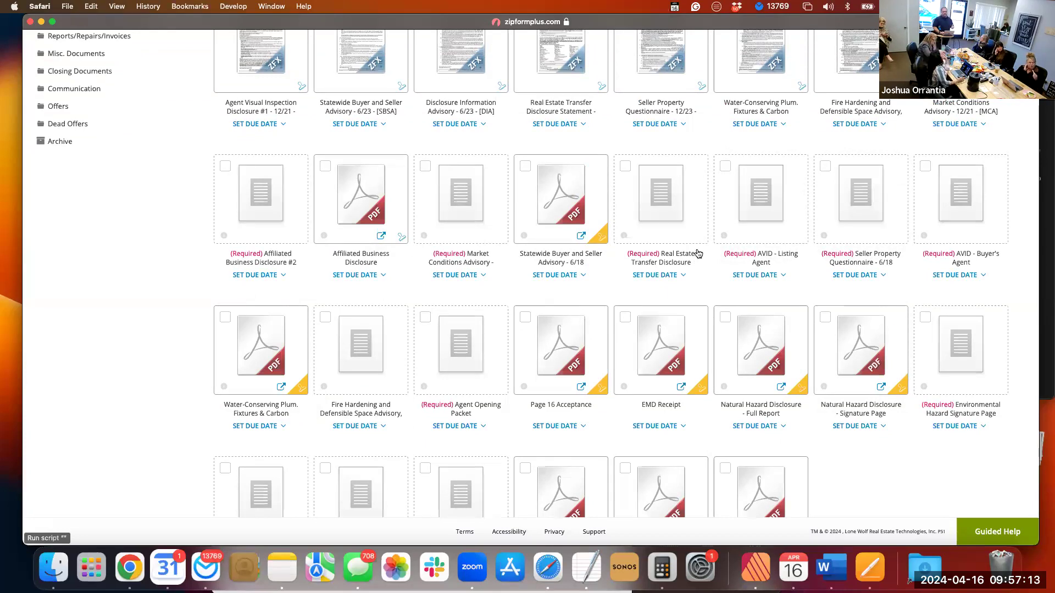
Check the description markers on the Earthquake Questionnaire - Pre 1960 and Lead-Based Paint Hazards Disclosure placeholders.
{"action": "scroll", "coordinate": [730, 299], "scroll_direction": "down", "scroll_amount": 1}
{"action": "scroll", "coordinate": [731, 299], "scroll_direction": "down", "scroll_amount": 5}
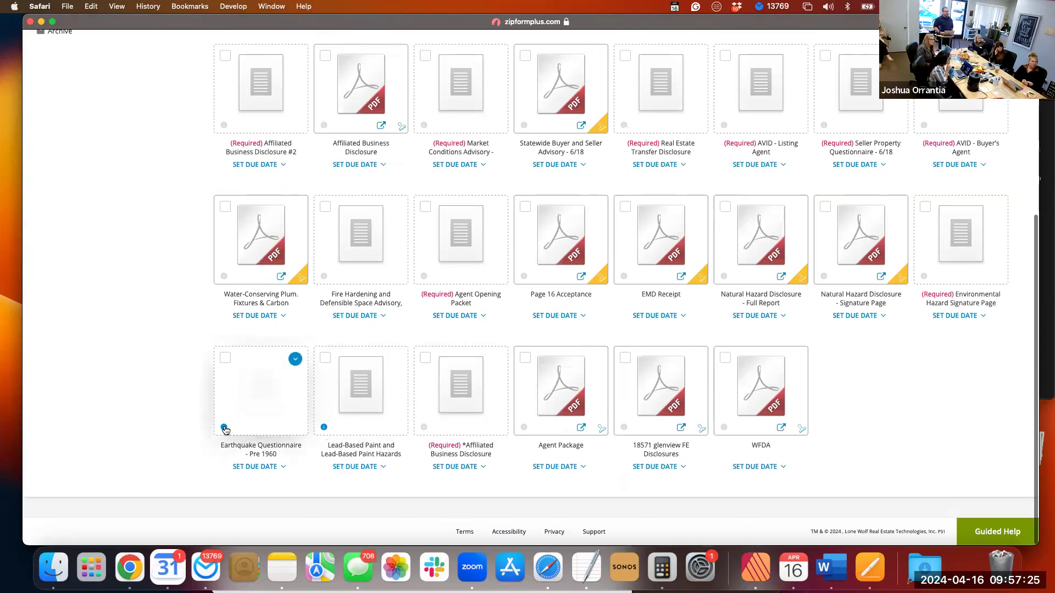
{"action": "mouse_move", "coordinate": [225, 430]}
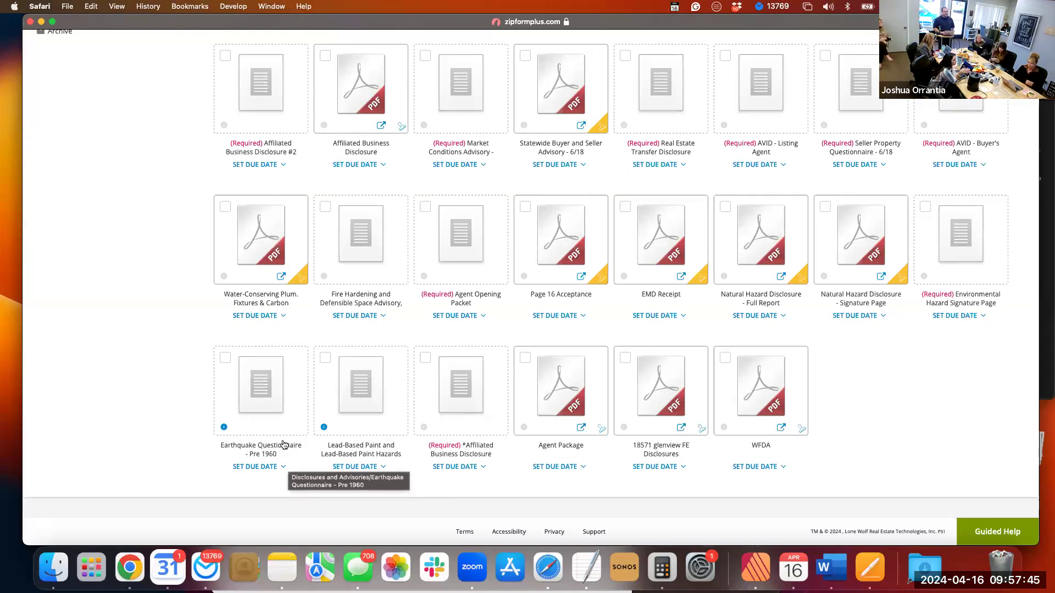
{"action": "mouse_move", "coordinate": [326, 429]}
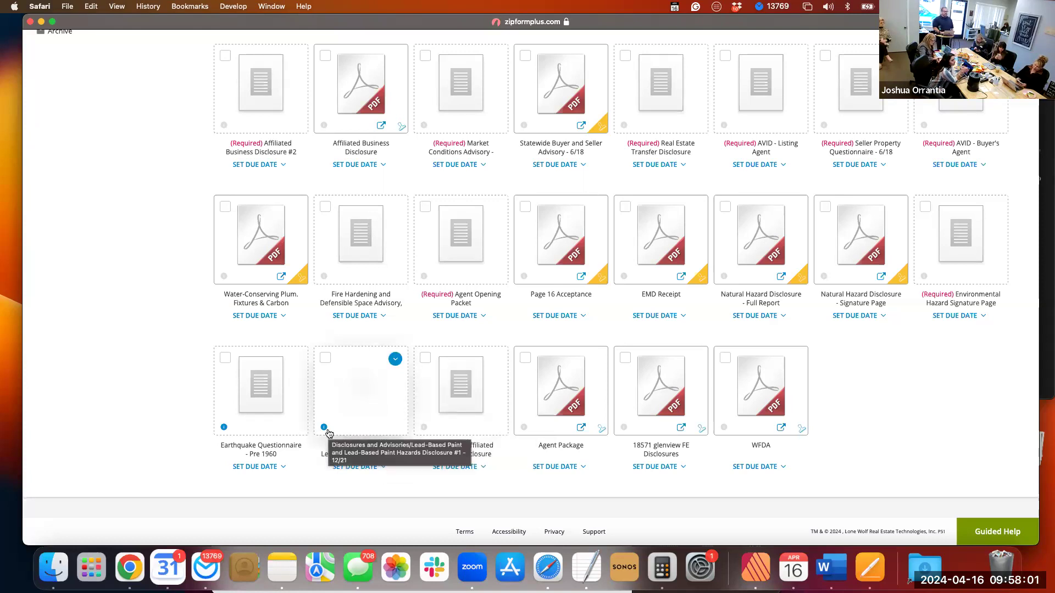
{"action": "scroll", "coordinate": [328, 433], "scroll_direction": "up", "scroll_amount": 3}
{"action": "scroll", "coordinate": [329, 434], "scroll_direction": "up", "scroll_amount": 5}
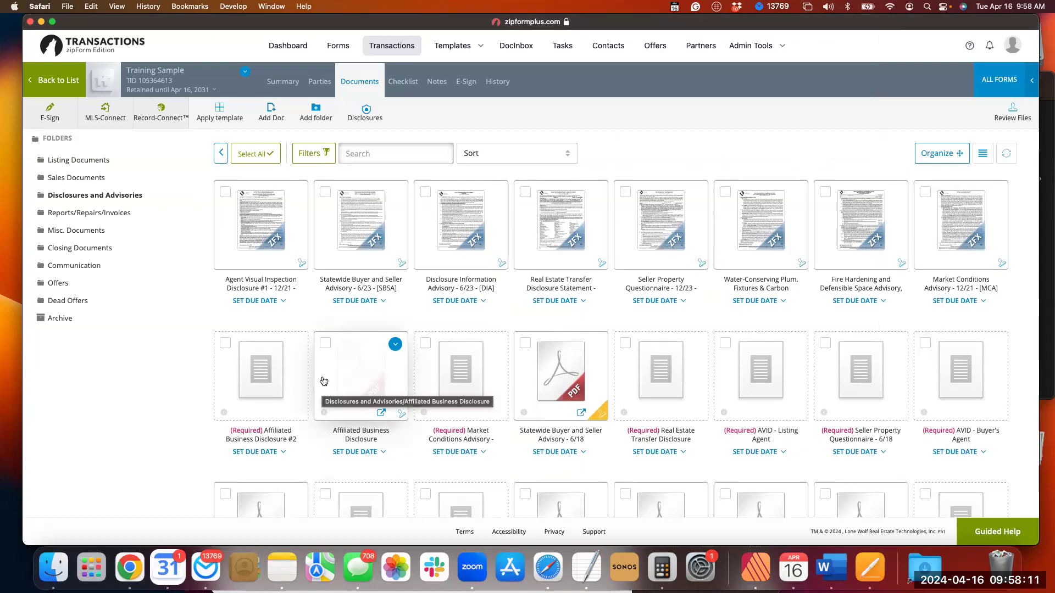
{"action": "key", "text": "XF86AudioRaiseVolume"}
{"action": "scroll", "coordinate": [323, 382], "scroll_direction": "down", "scroll_amount": 3}
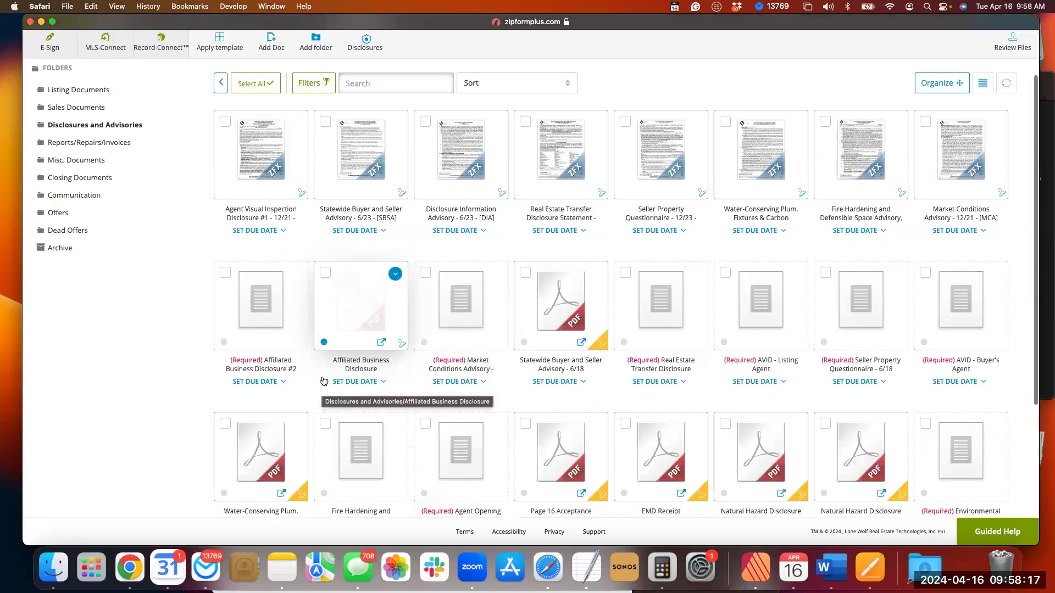
{"action": "scroll", "coordinate": [323, 381], "scroll_direction": "down", "scroll_amount": 10}
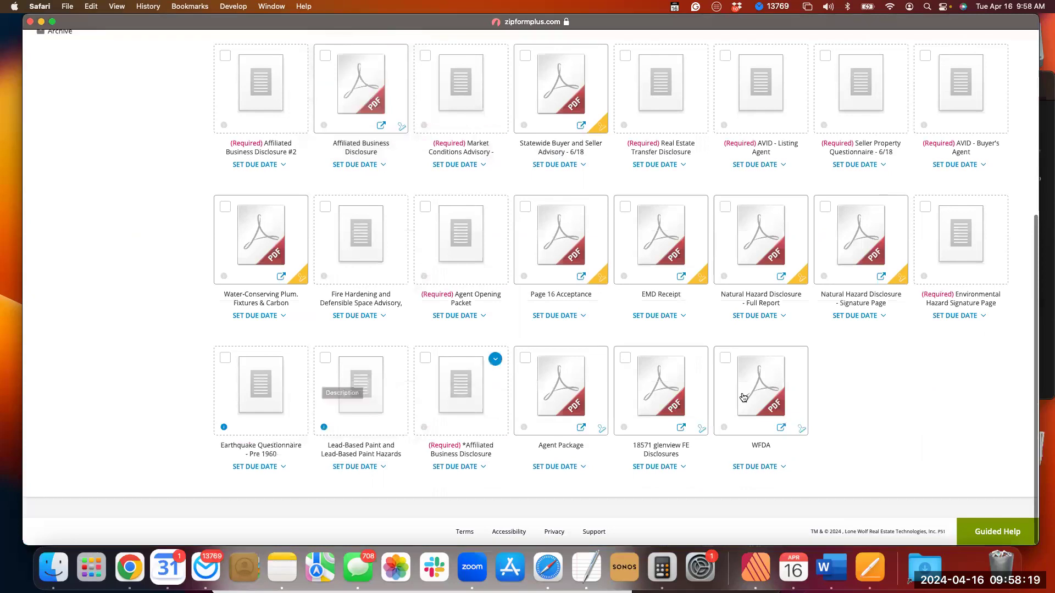
{"action": "mouse_move", "coordinate": [764, 397]}
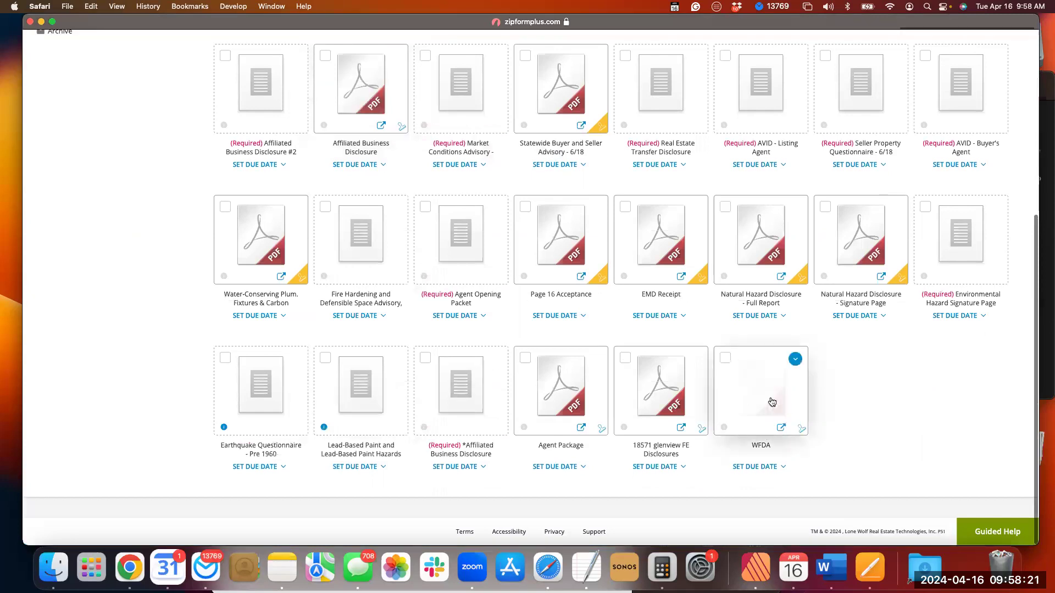
{"action": "scroll", "coordinate": [772, 402], "scroll_direction": "up", "scroll_amount": 1}
{"action": "scroll", "coordinate": [772, 403], "scroll_direction": "up", "scroll_amount": 1}
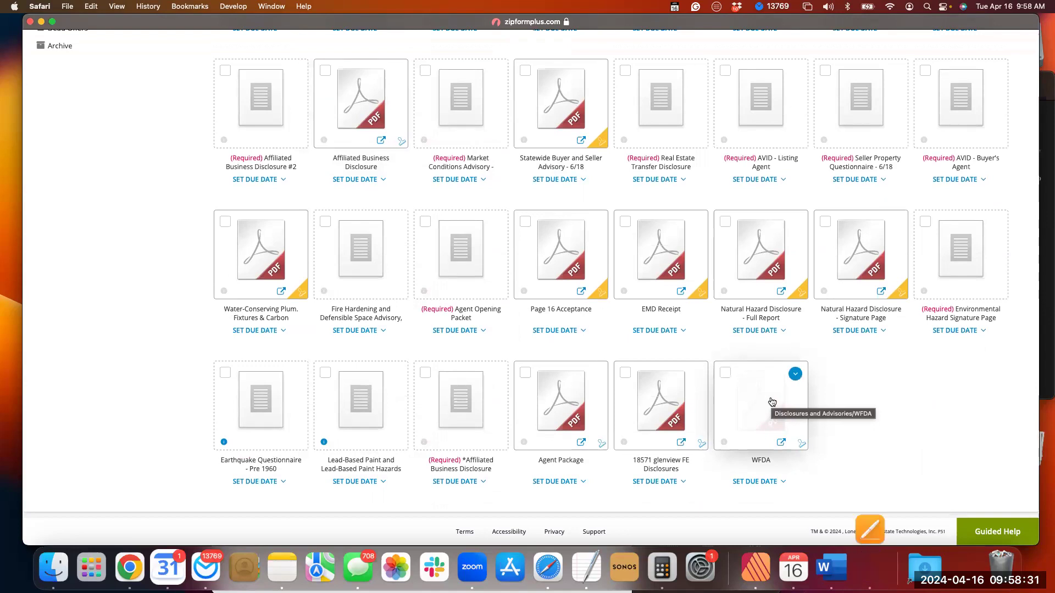
{"action": "scroll", "coordinate": [772, 402], "scroll_direction": "up", "scroll_amount": 1}
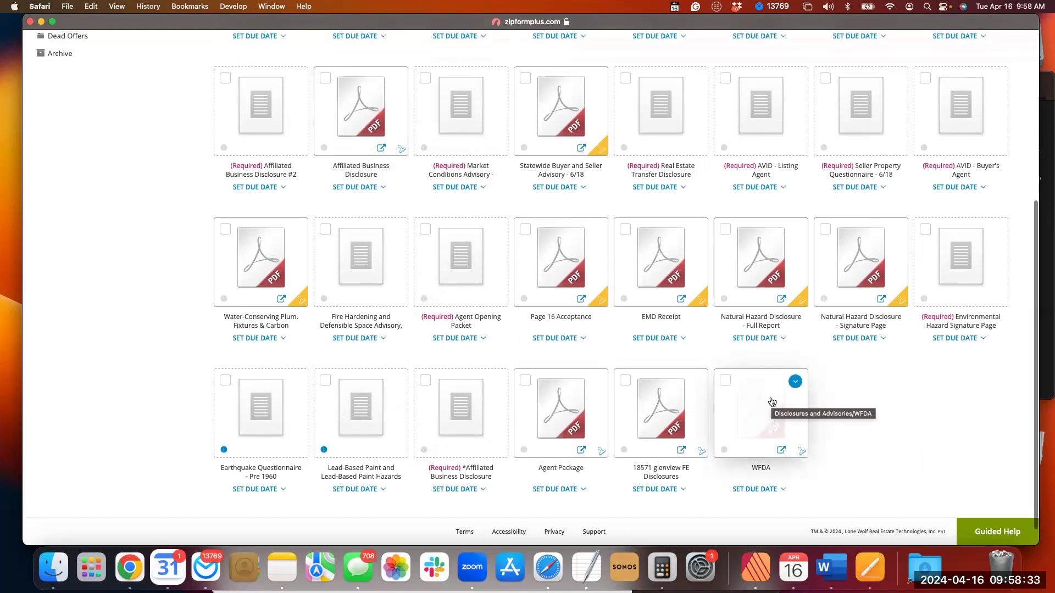
{"action": "scroll", "coordinate": [772, 402], "scroll_direction": "up", "scroll_amount": 2}
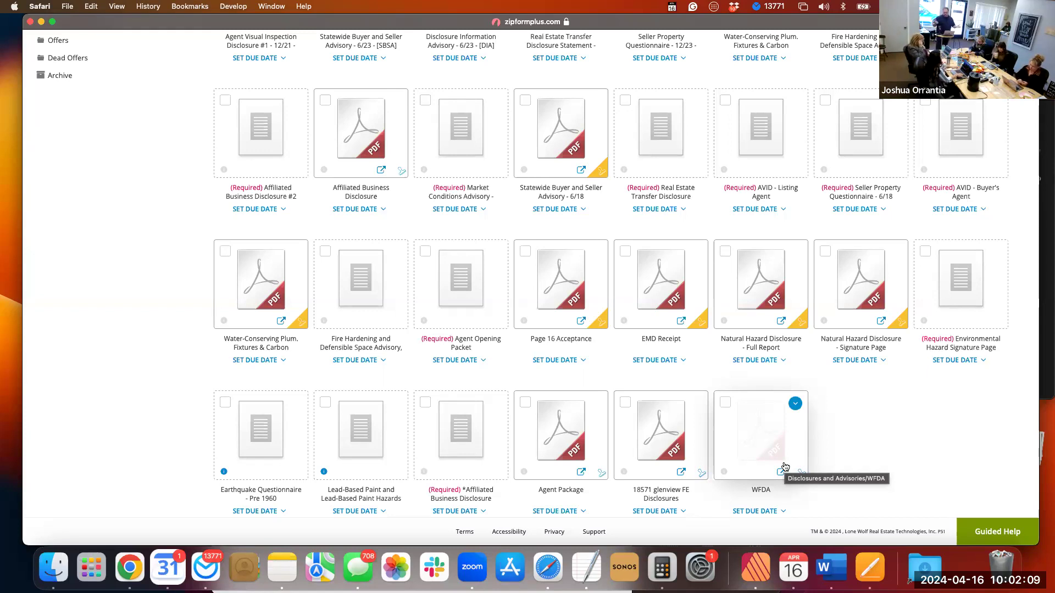
{"action": "scroll", "coordinate": [785, 467], "scroll_direction": "down", "scroll_amount": 1}
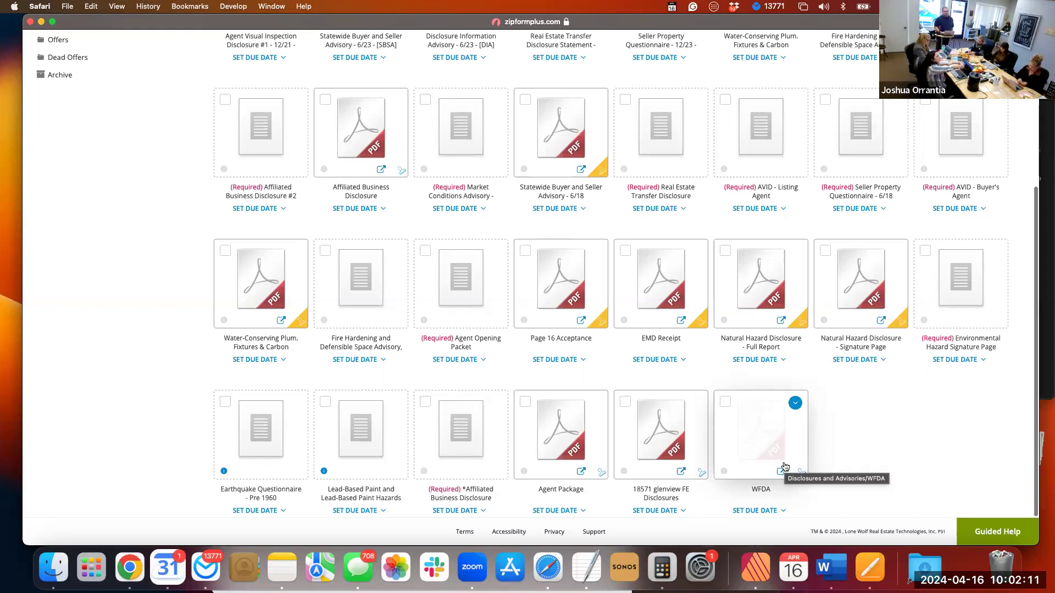
{"action": "scroll", "coordinate": [785, 467], "scroll_direction": "down", "scroll_amount": 2}
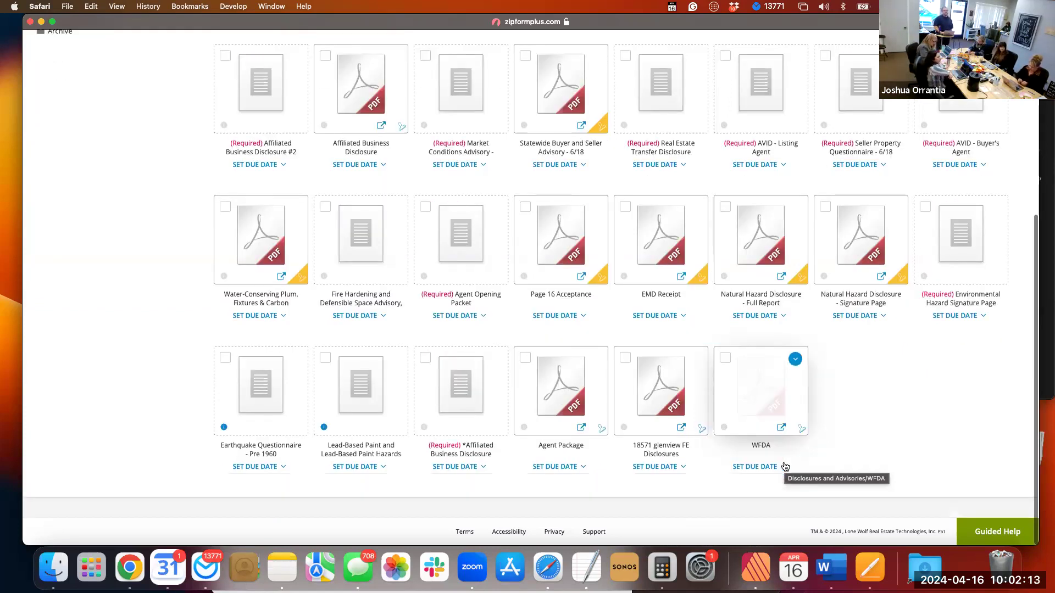
{"action": "scroll", "coordinate": [785, 467], "scroll_direction": "up", "scroll_amount": 5}
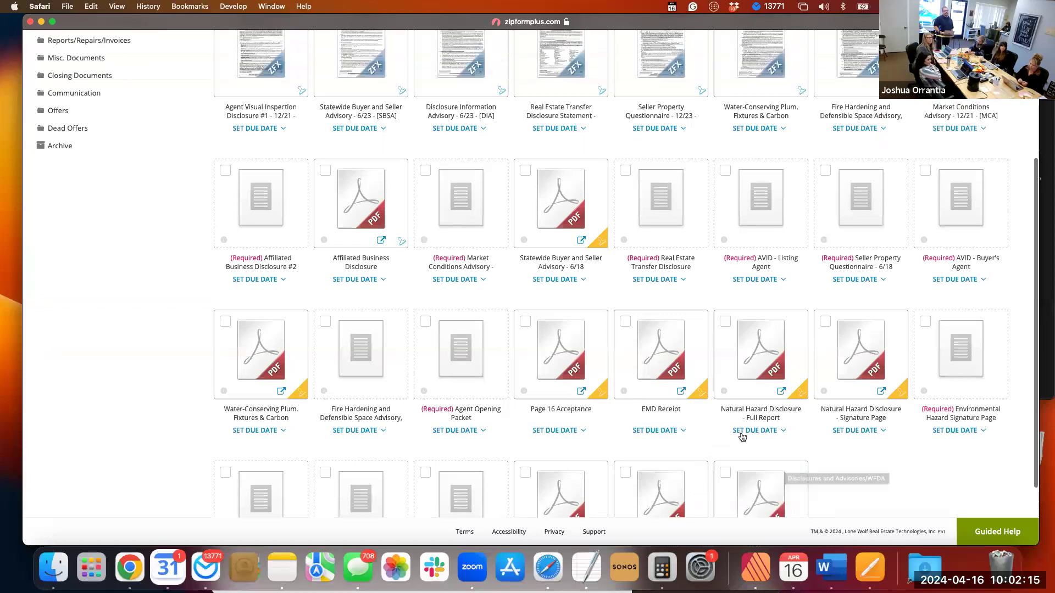
{"action": "scroll", "coordinate": [742, 437], "scroll_direction": "up", "scroll_amount": 3}
{"action": "scroll", "coordinate": [742, 437], "scroll_direction": "up", "scroll_amount": 3}
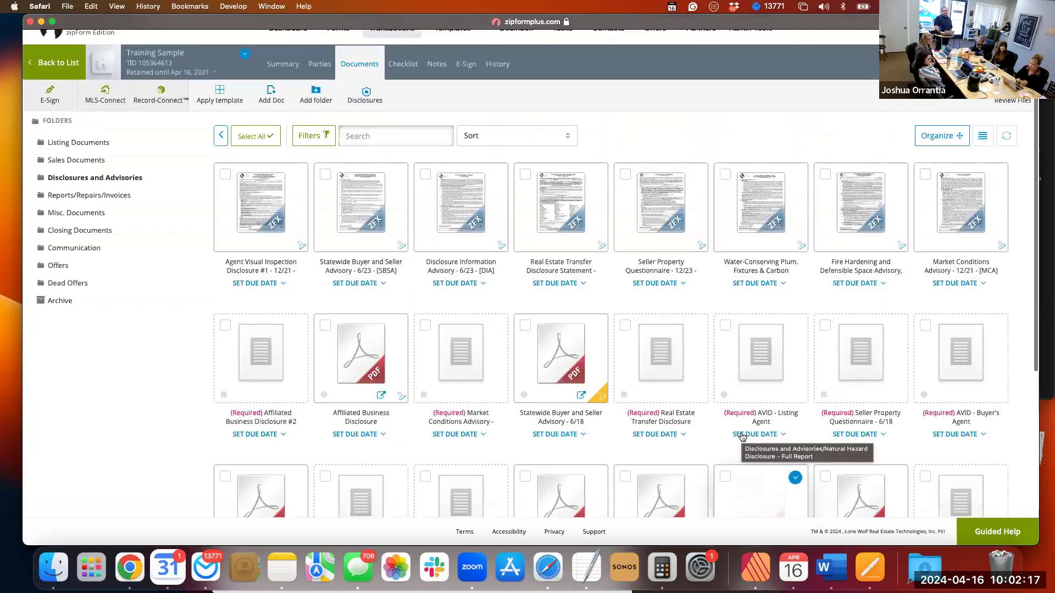
{"action": "scroll", "coordinate": [742, 437], "scroll_direction": "up", "scroll_amount": 1}
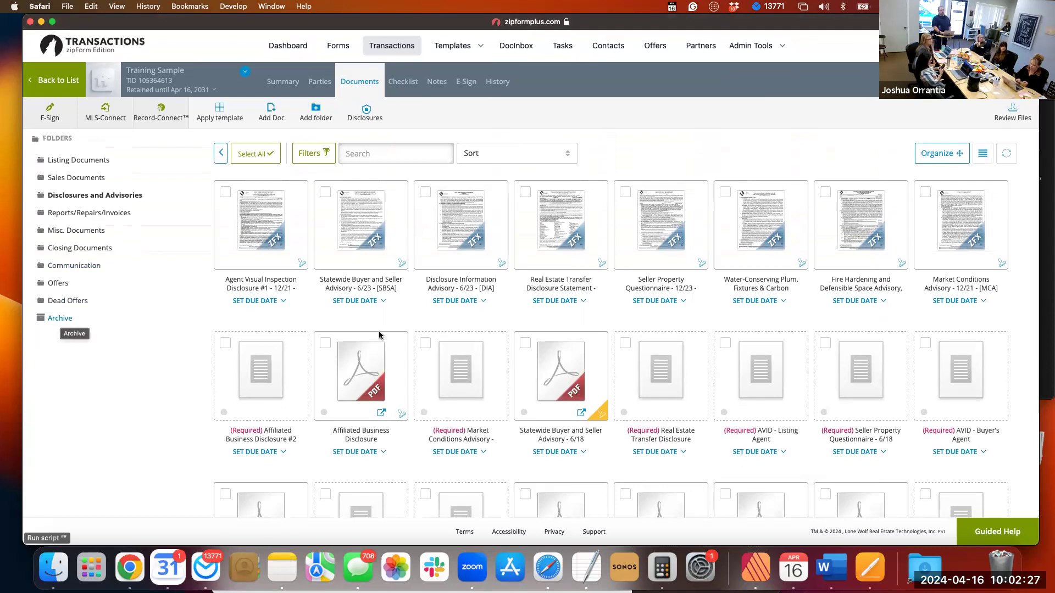
{"action": "scroll", "coordinate": [383, 338], "scroll_direction": "down", "scroll_amount": 2}
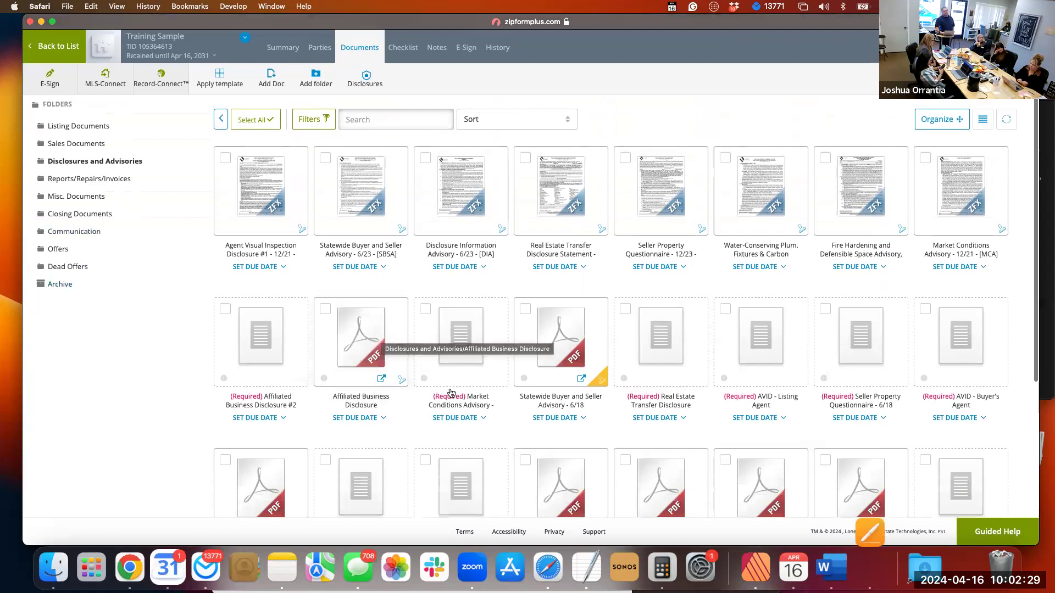
{"action": "scroll", "coordinate": [450, 393], "scroll_direction": "down", "scroll_amount": 5}
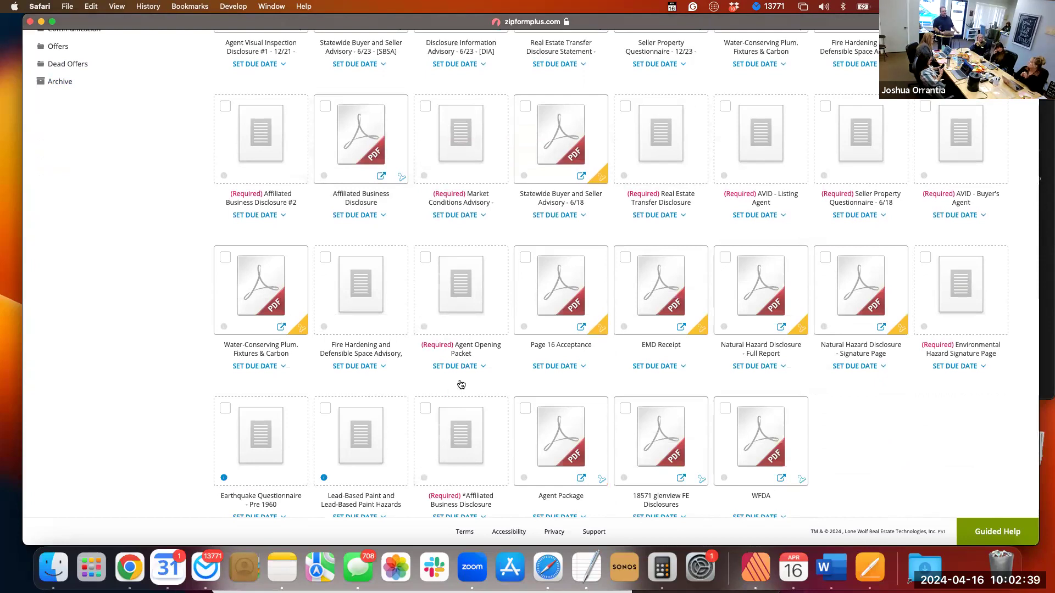
{"action": "scroll", "coordinate": [464, 376], "scroll_direction": "up", "scroll_amount": 5}
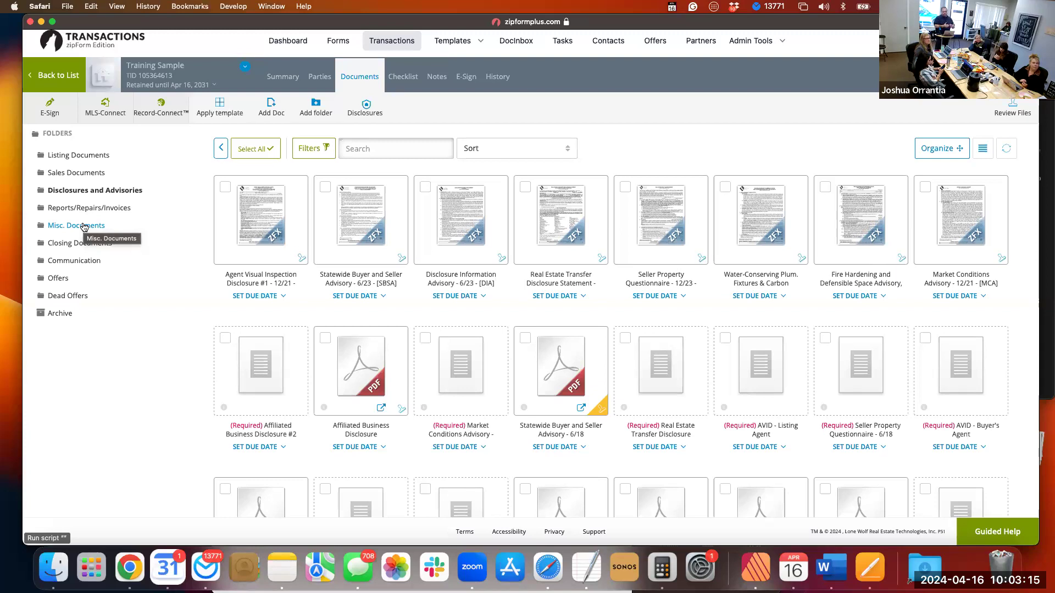
{"action": "scroll", "coordinate": [83, 227], "scroll_direction": "down", "scroll_amount": 1}
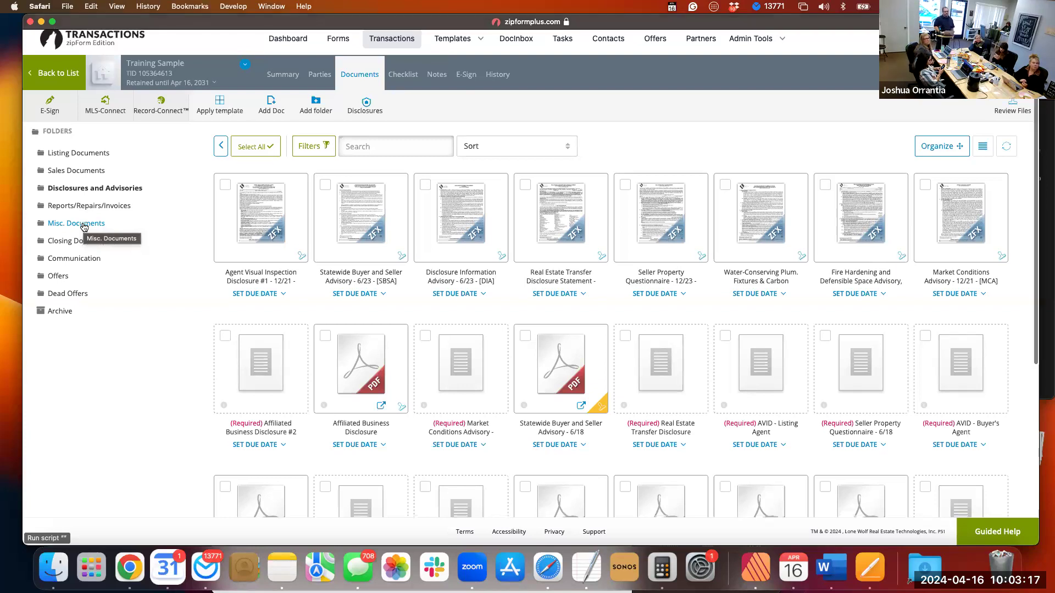
{"action": "scroll", "coordinate": [84, 227], "scroll_direction": "up", "scroll_amount": 2}
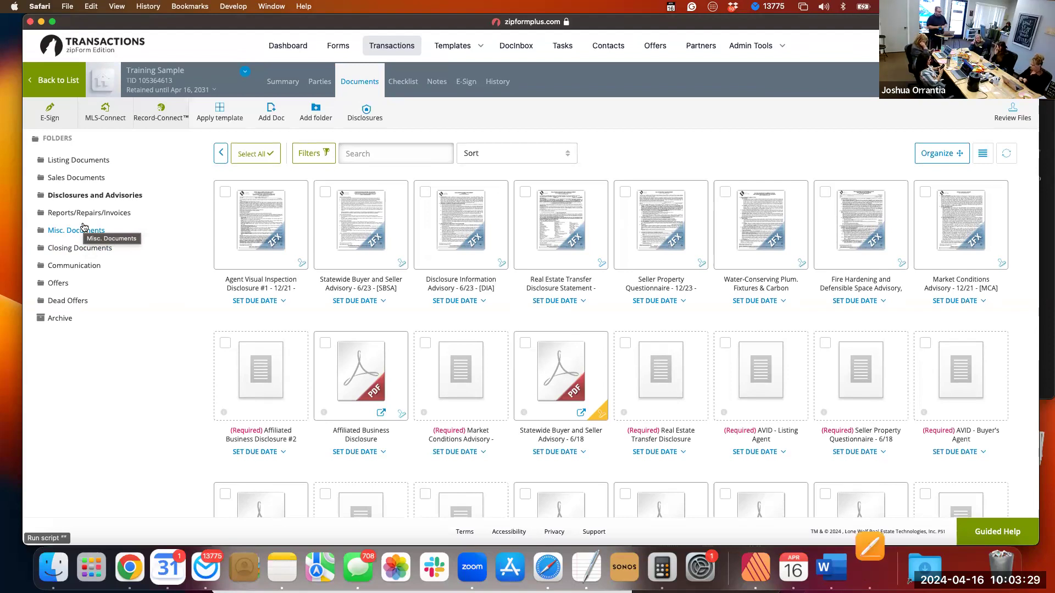
{"action": "scroll", "coordinate": [84, 227], "scroll_direction": "down", "scroll_amount": 3}
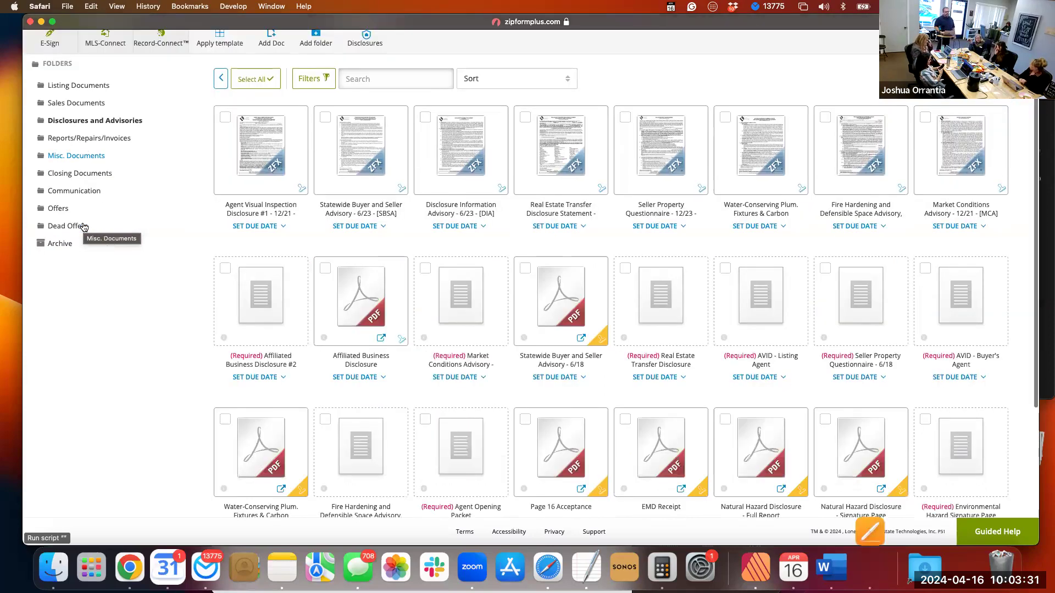